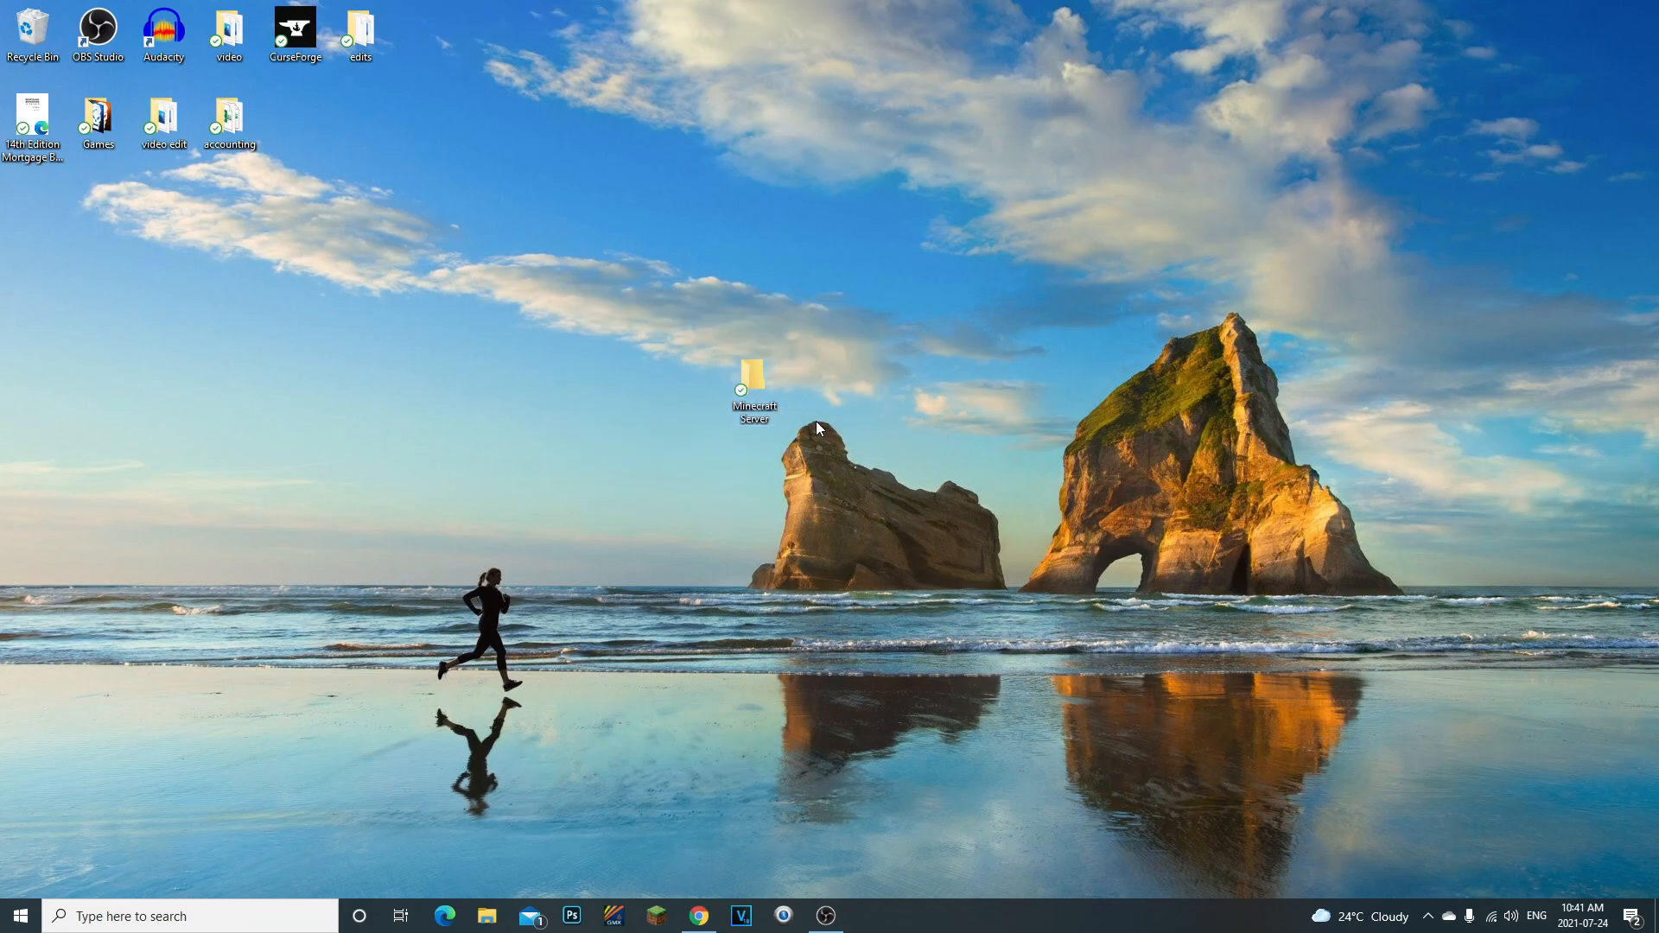
- Check the contents of the Minecraft Server folder on the desktop and close it
{"action": "double_click", "coordinate": [774, 391]}
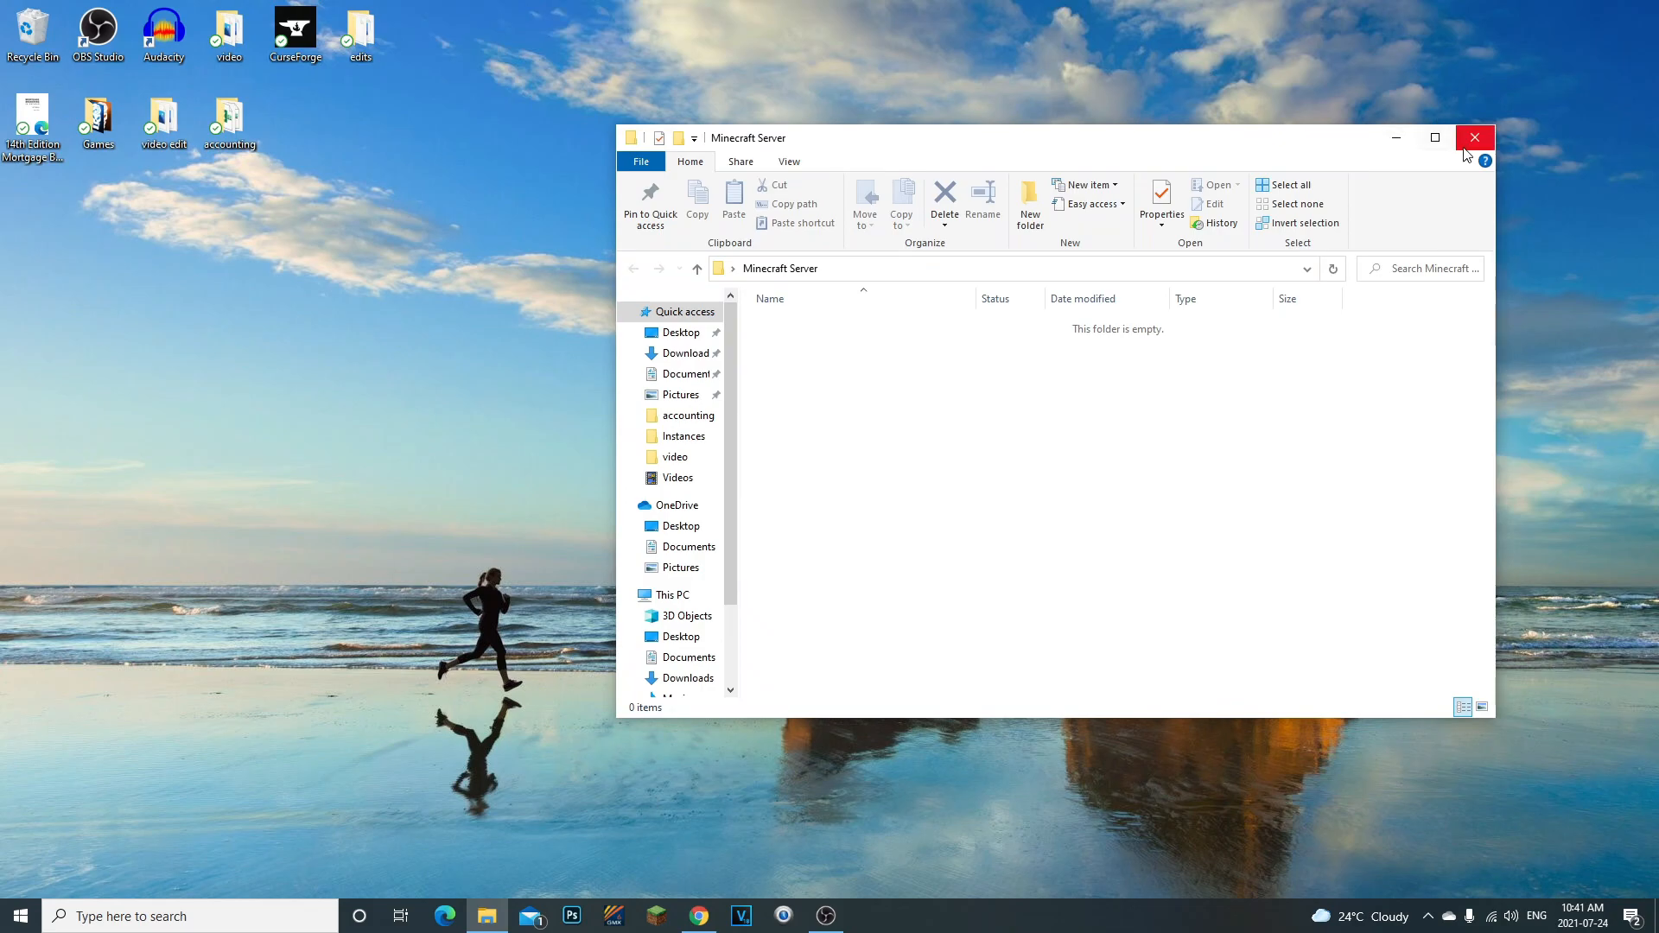
{"action": "left_click", "coordinate": [1468, 145]}
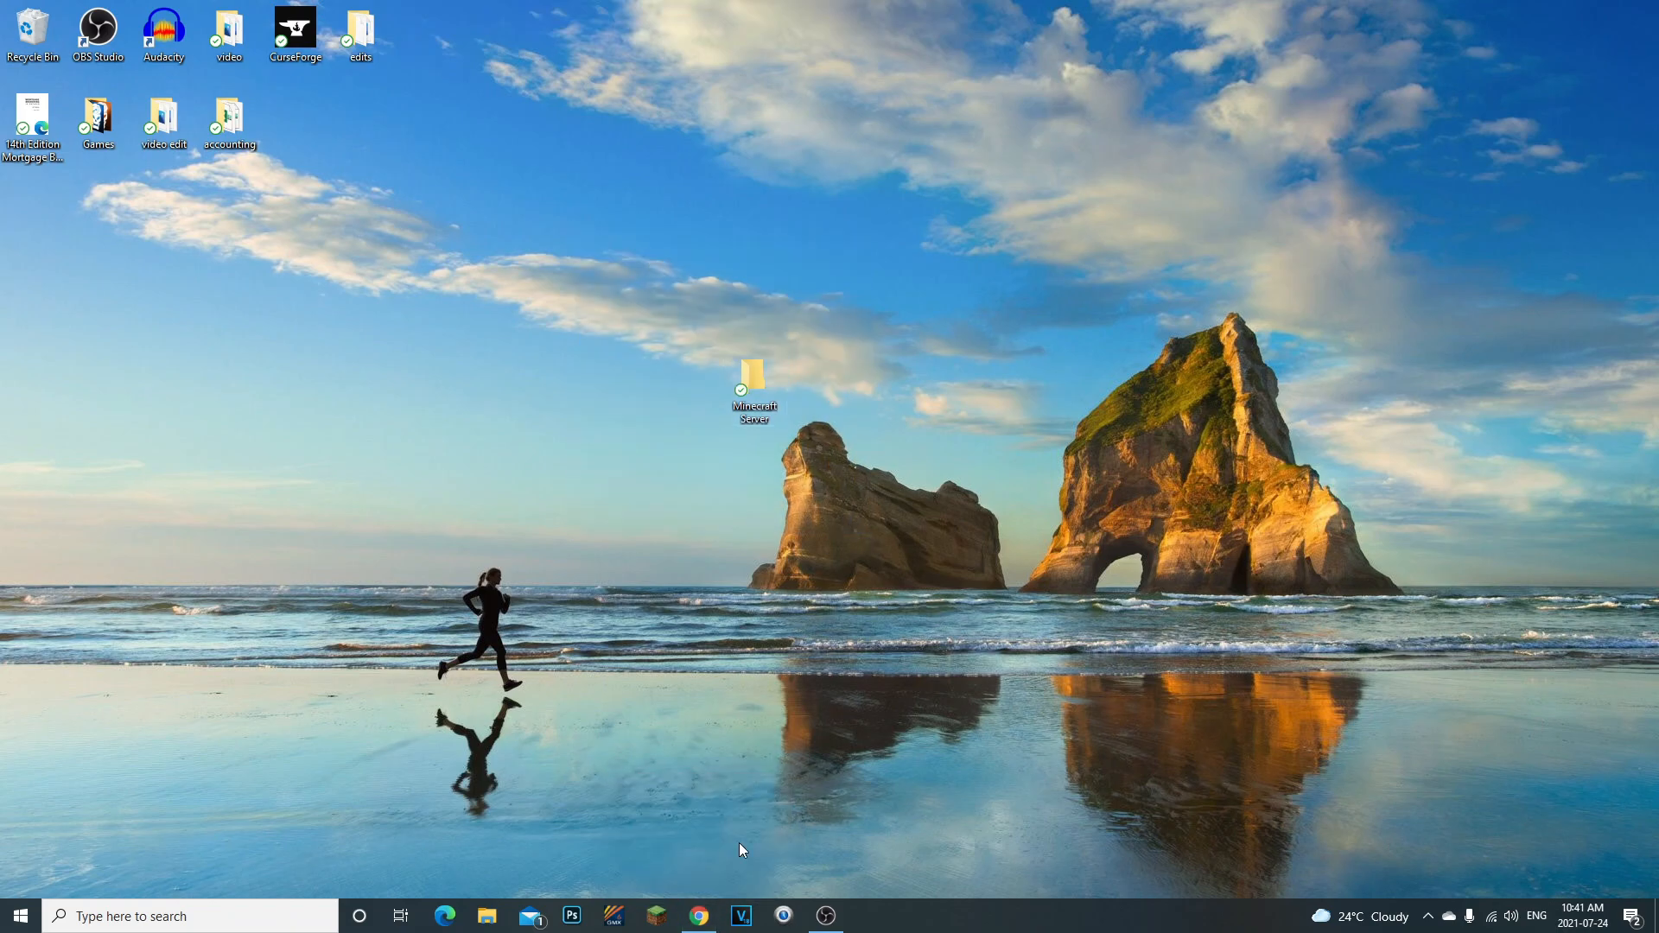
- Switch to Chrome and download Craftbukkit-1.17.1.jar from the GetBukkit version list
{"action": "mouse_move", "coordinate": [692, 923]}
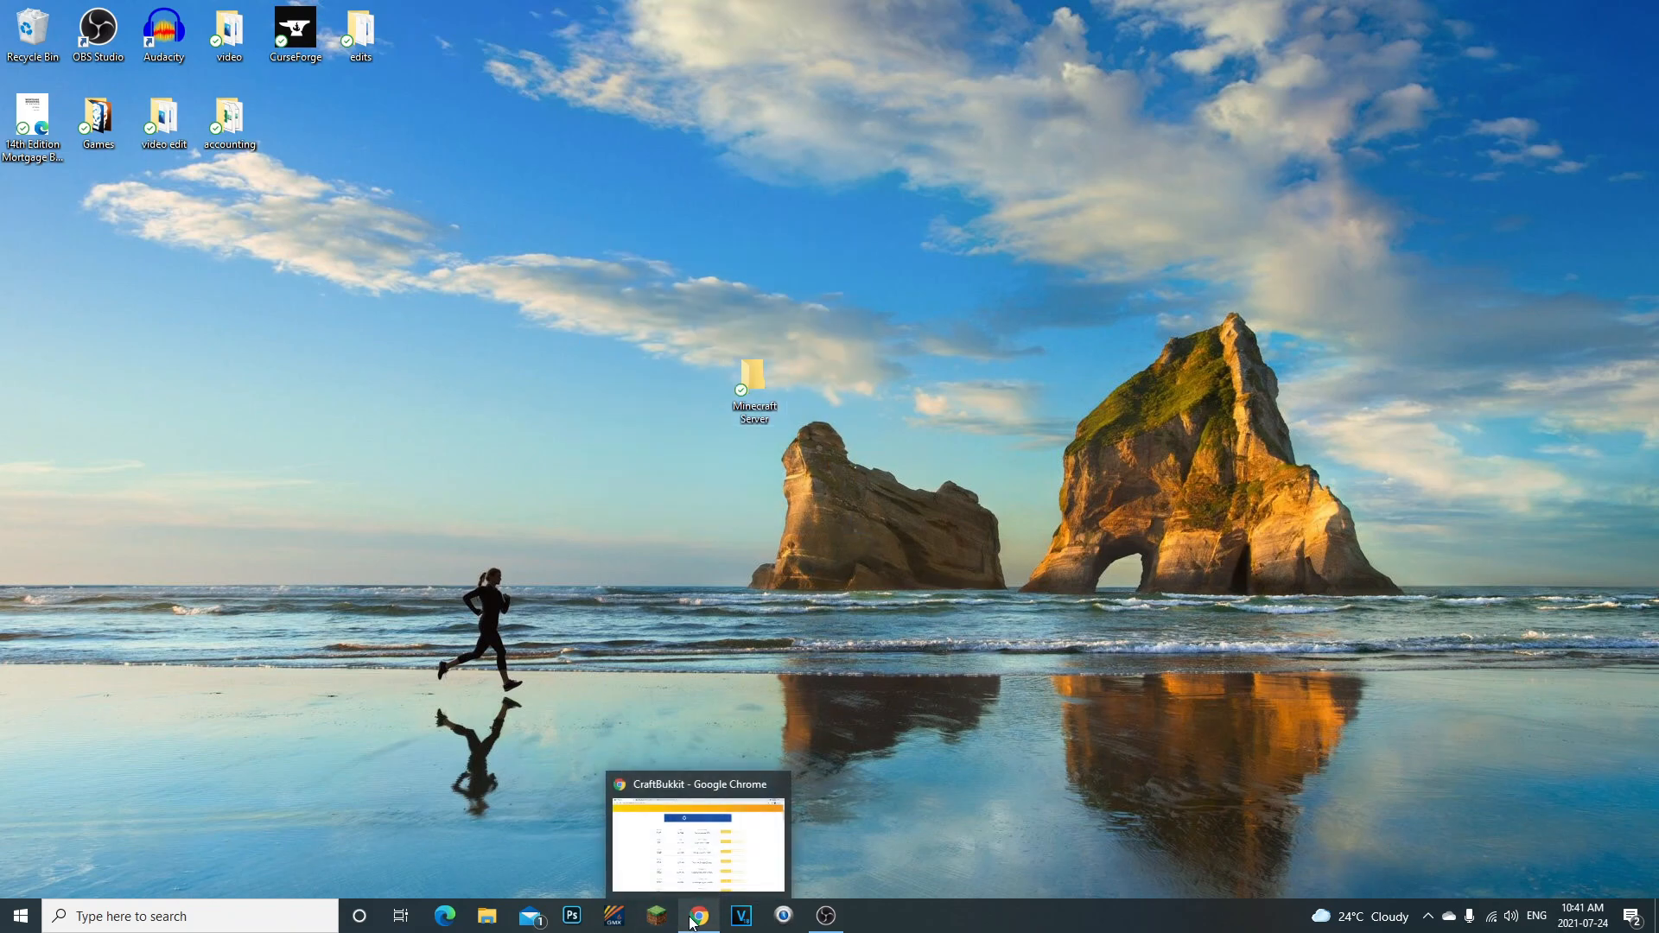
{"action": "left_click", "coordinate": [692, 919]}
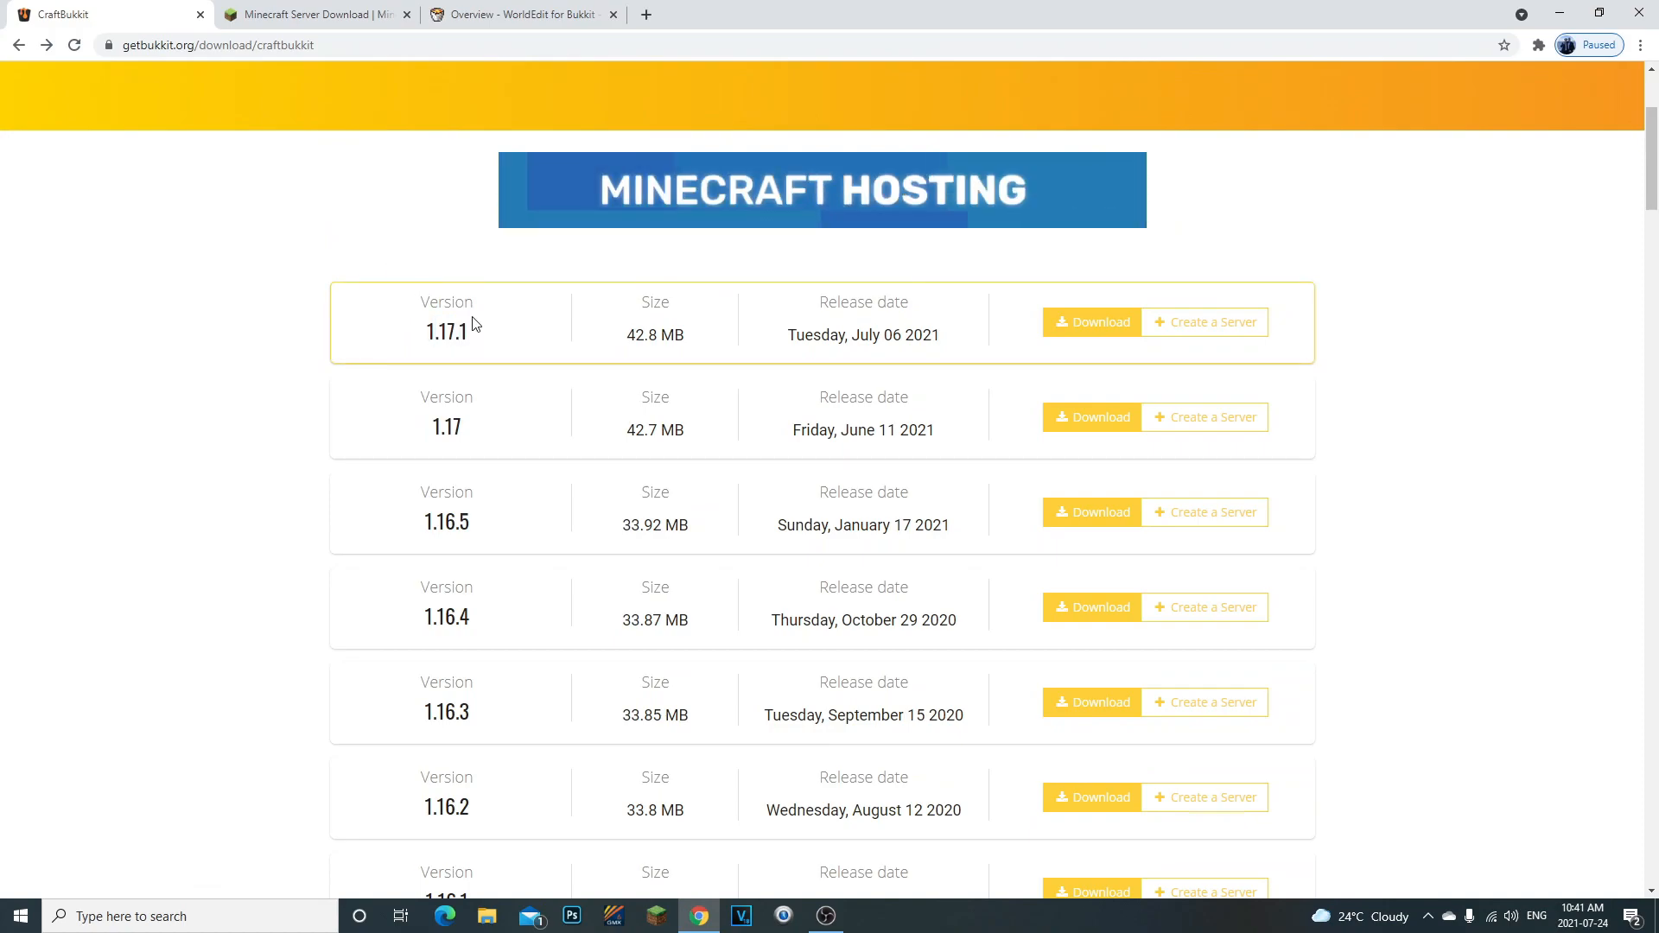
{"action": "left_click_drag", "start_coordinate": [420, 326], "coordinate": [478, 343]}
{"action": "left_click", "coordinate": [402, 332]}
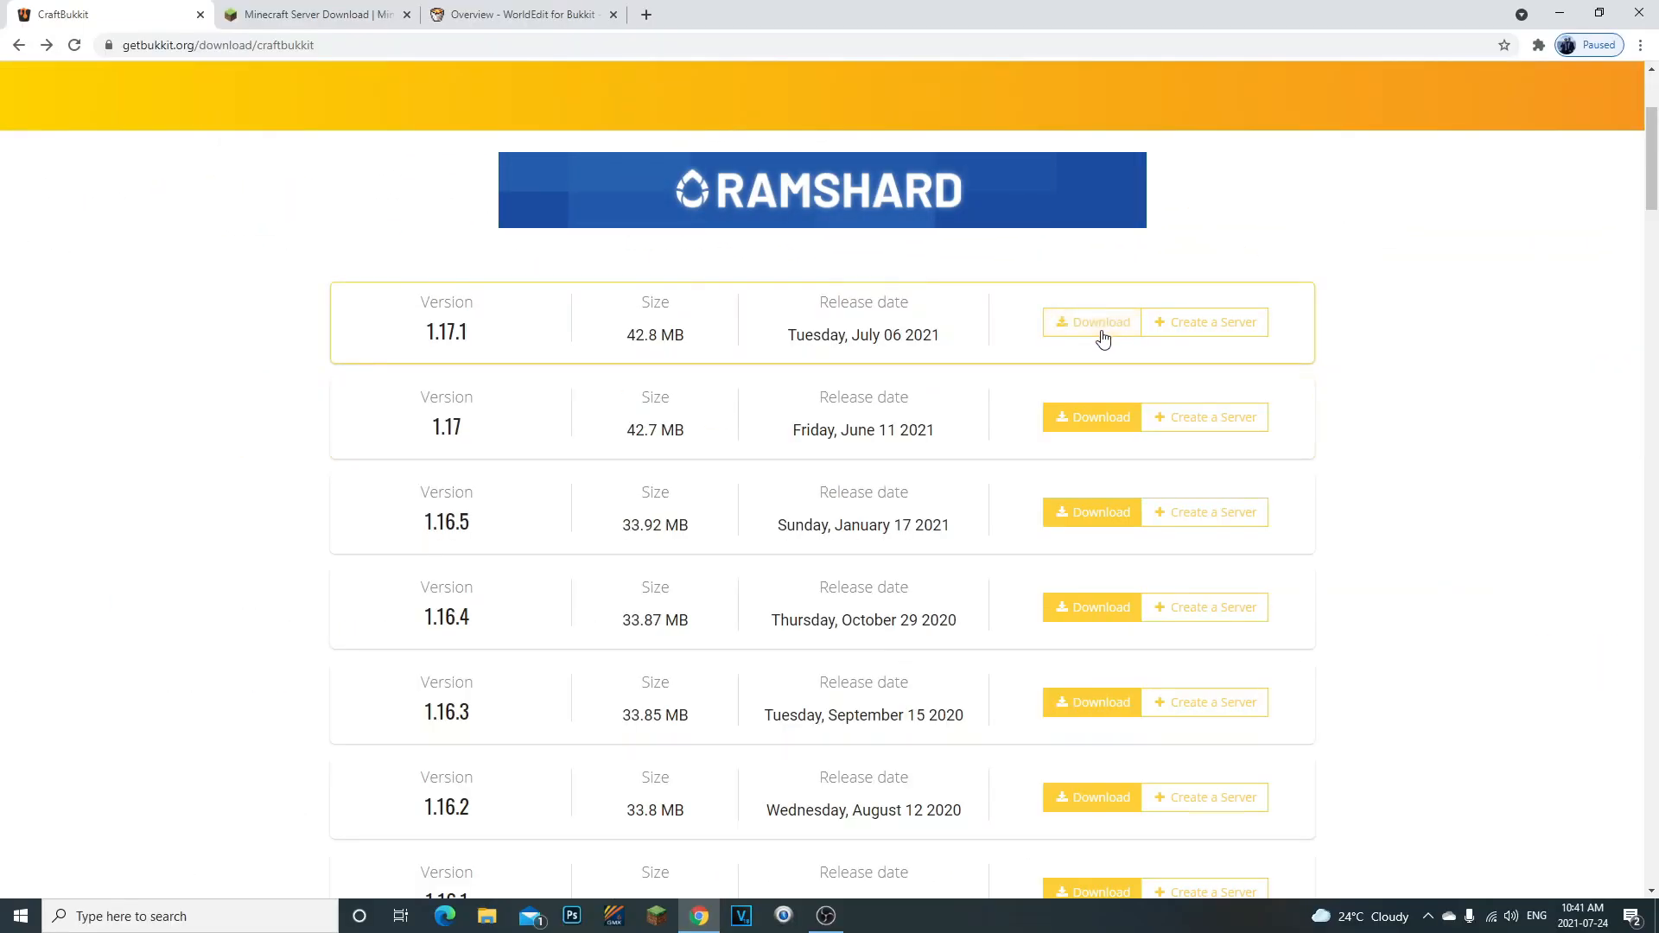
{"action": "left_click", "coordinate": [1309, 170]}
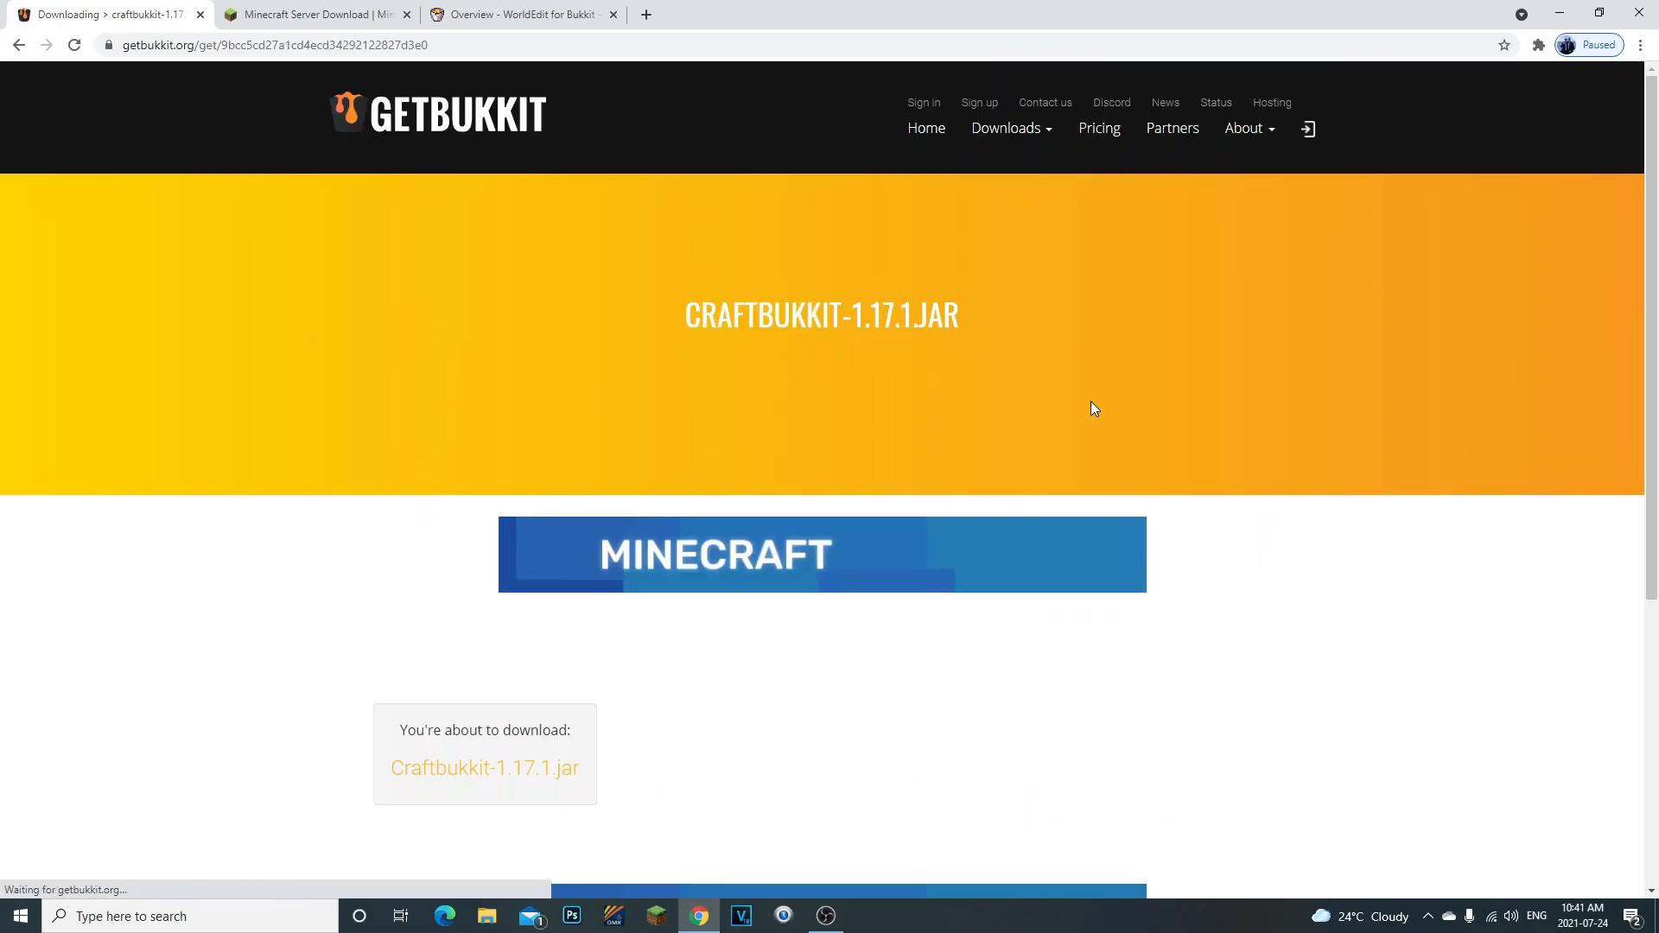
{"action": "scroll", "coordinate": [588, 463], "scroll_direction": "down", "scroll_amount": 3}
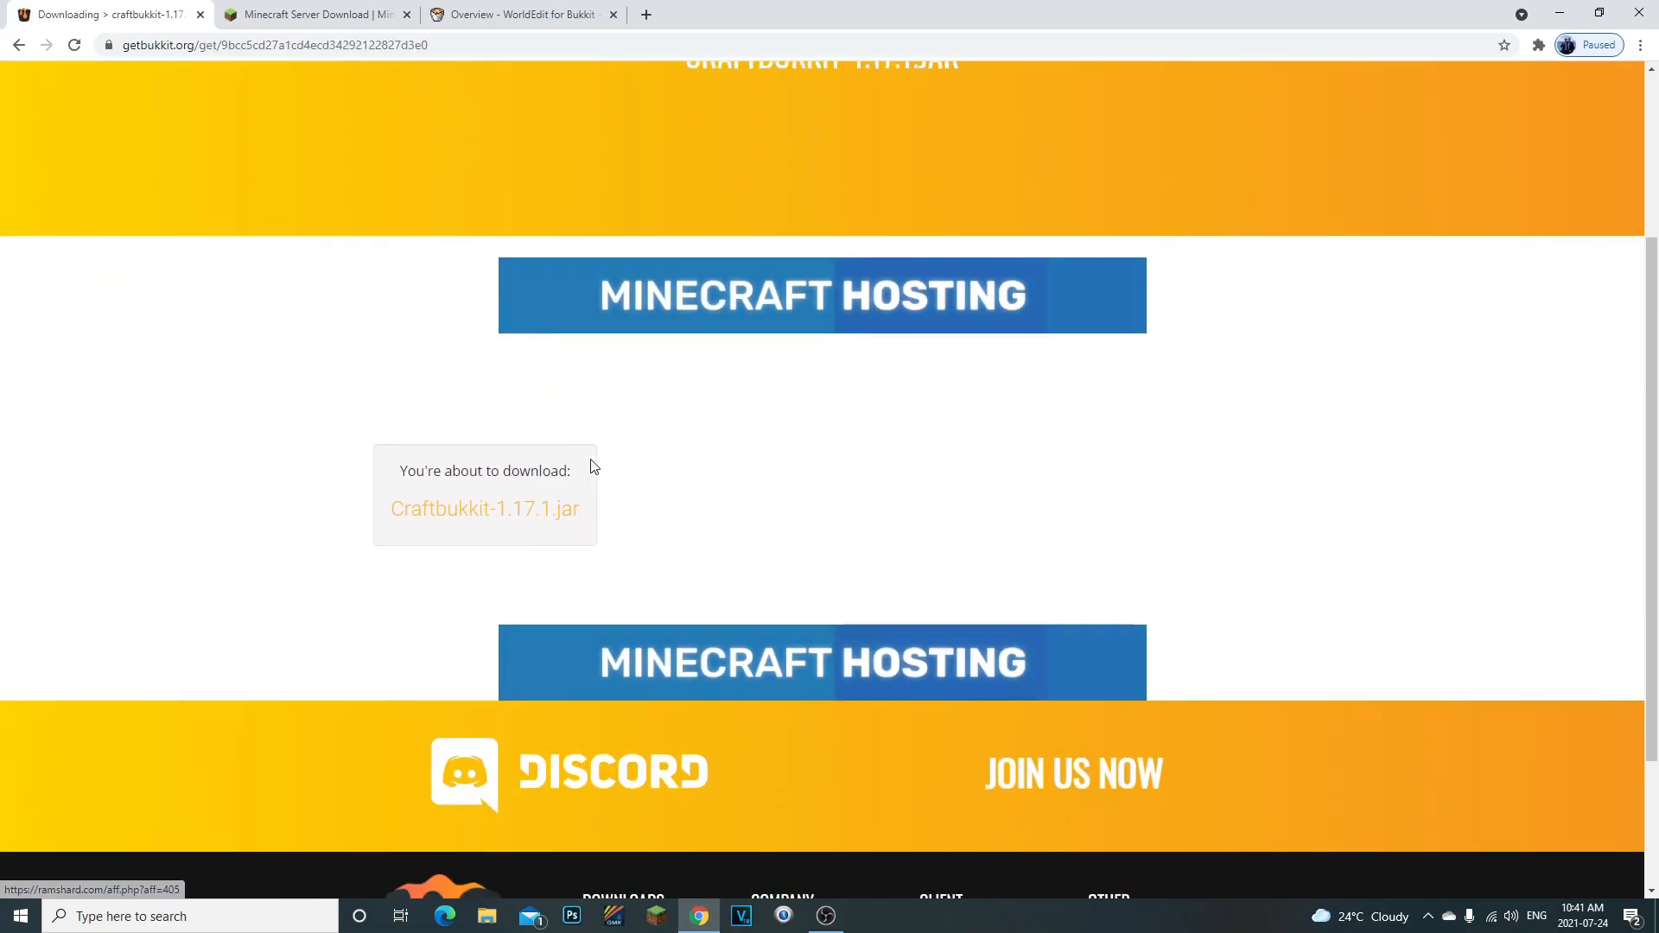
{"action": "left_click", "coordinate": [469, 517]}
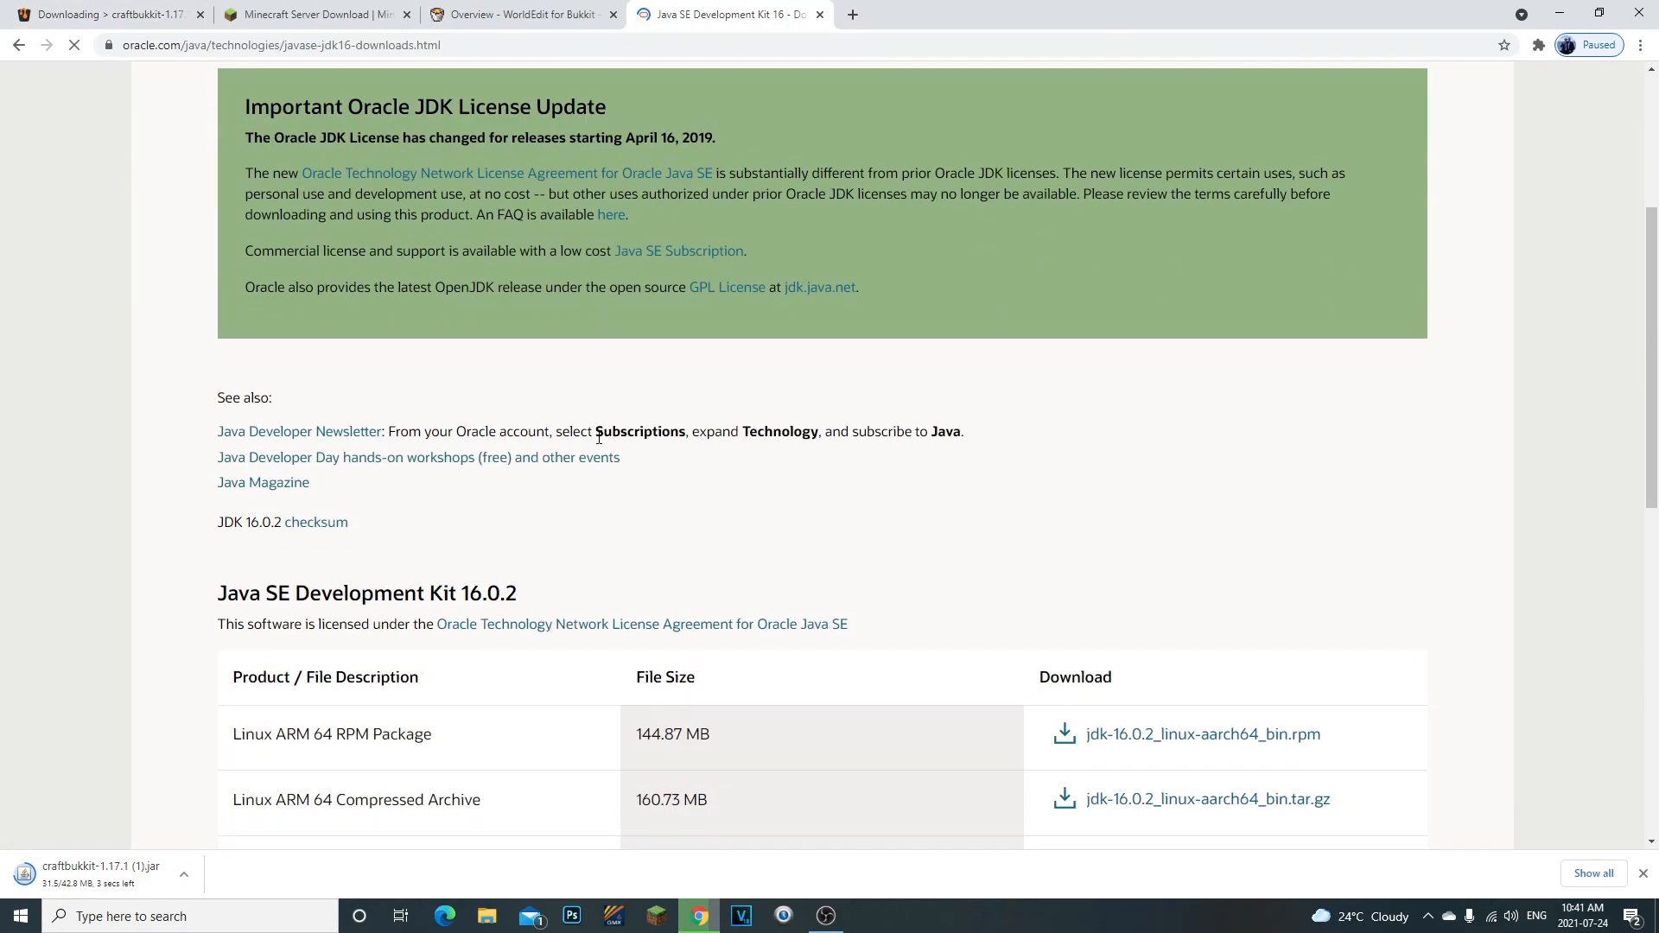
- Examine Oracle's Java SE Development Kit 16 Downloads page and its heading
{"action": "scroll", "coordinate": [599, 438], "scroll_direction": "up", "scroll_amount": 2}
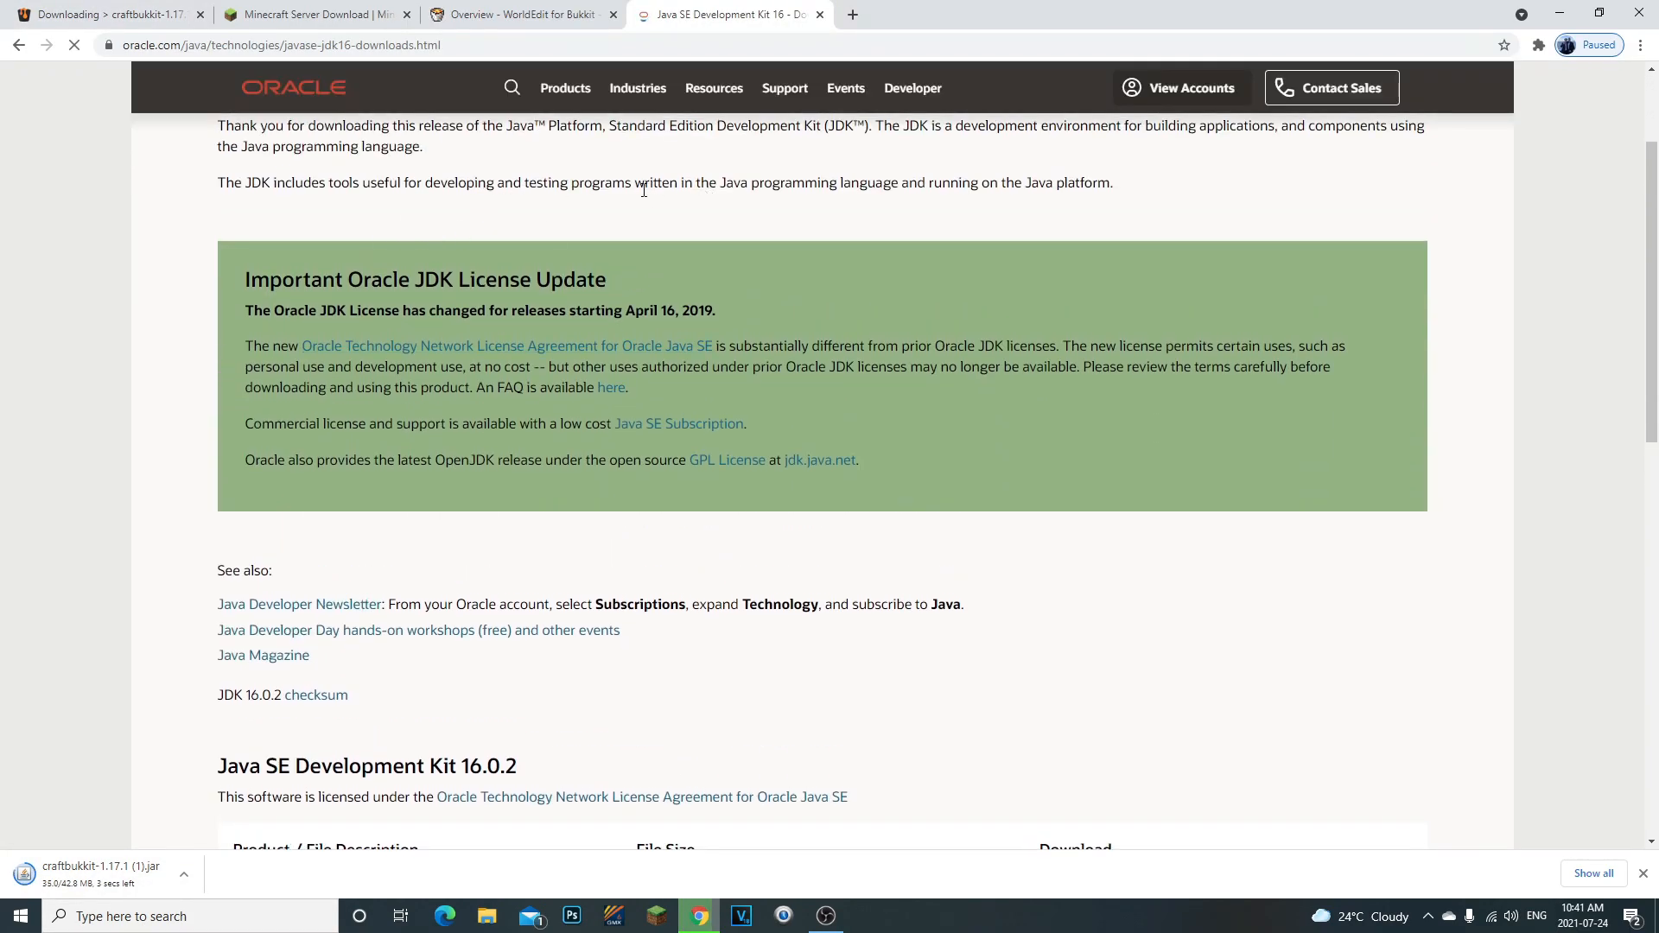
{"action": "scroll", "coordinate": [582, 459], "scroll_direction": "down", "scroll_amount": 9}
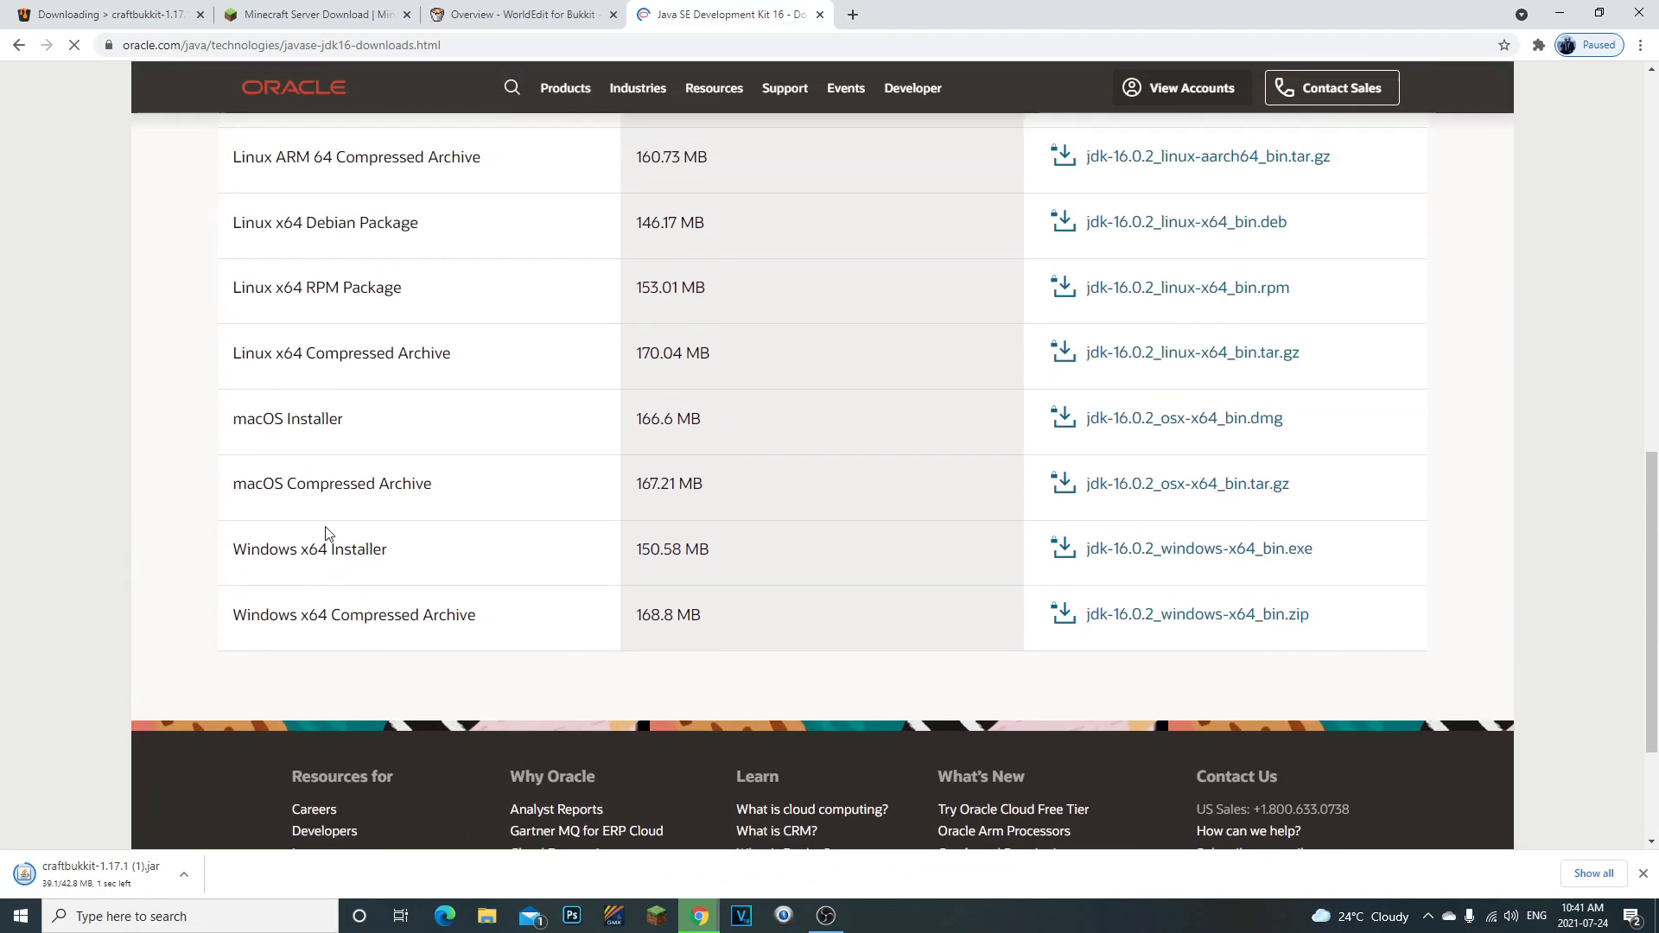
{"action": "scroll", "coordinate": [326, 533], "scroll_direction": "up", "scroll_amount": 10}
{"action": "left_click_drag", "start_coordinate": [225, 246], "coordinate": [361, 247]}
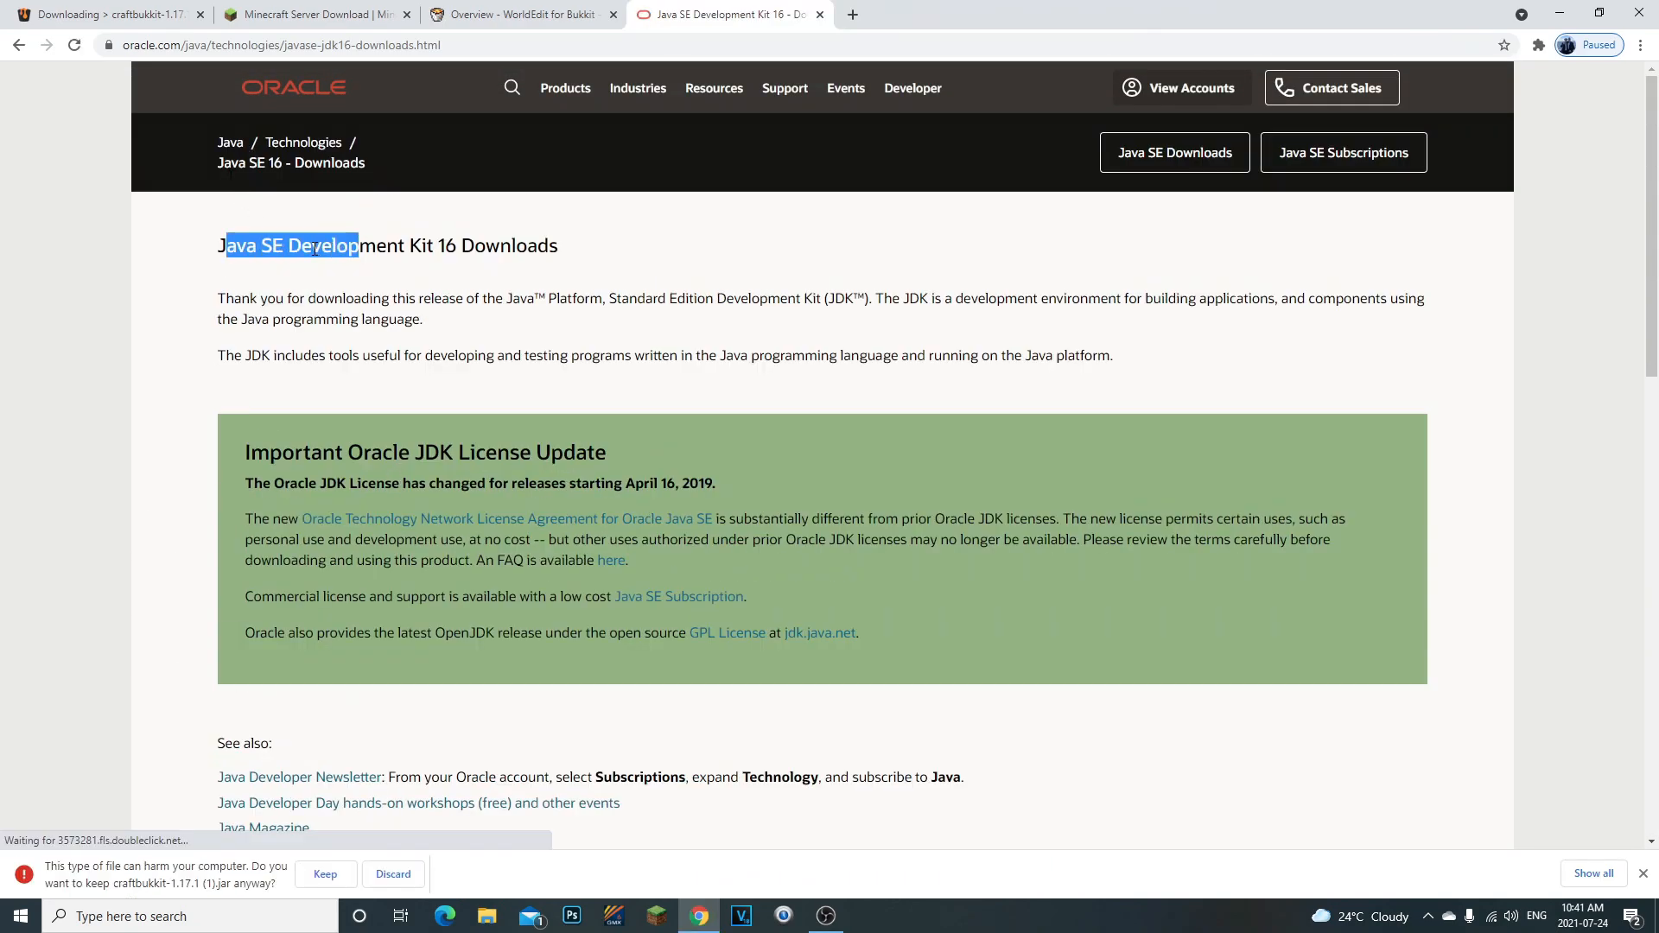
{"action": "left_click", "coordinate": [484, 247]}
{"action": "left_click_drag", "start_coordinate": [486, 247], "coordinate": [610, 255]}
{"action": "left_click", "coordinate": [458, 247]}
{"action": "left_click", "coordinate": [401, 255]}
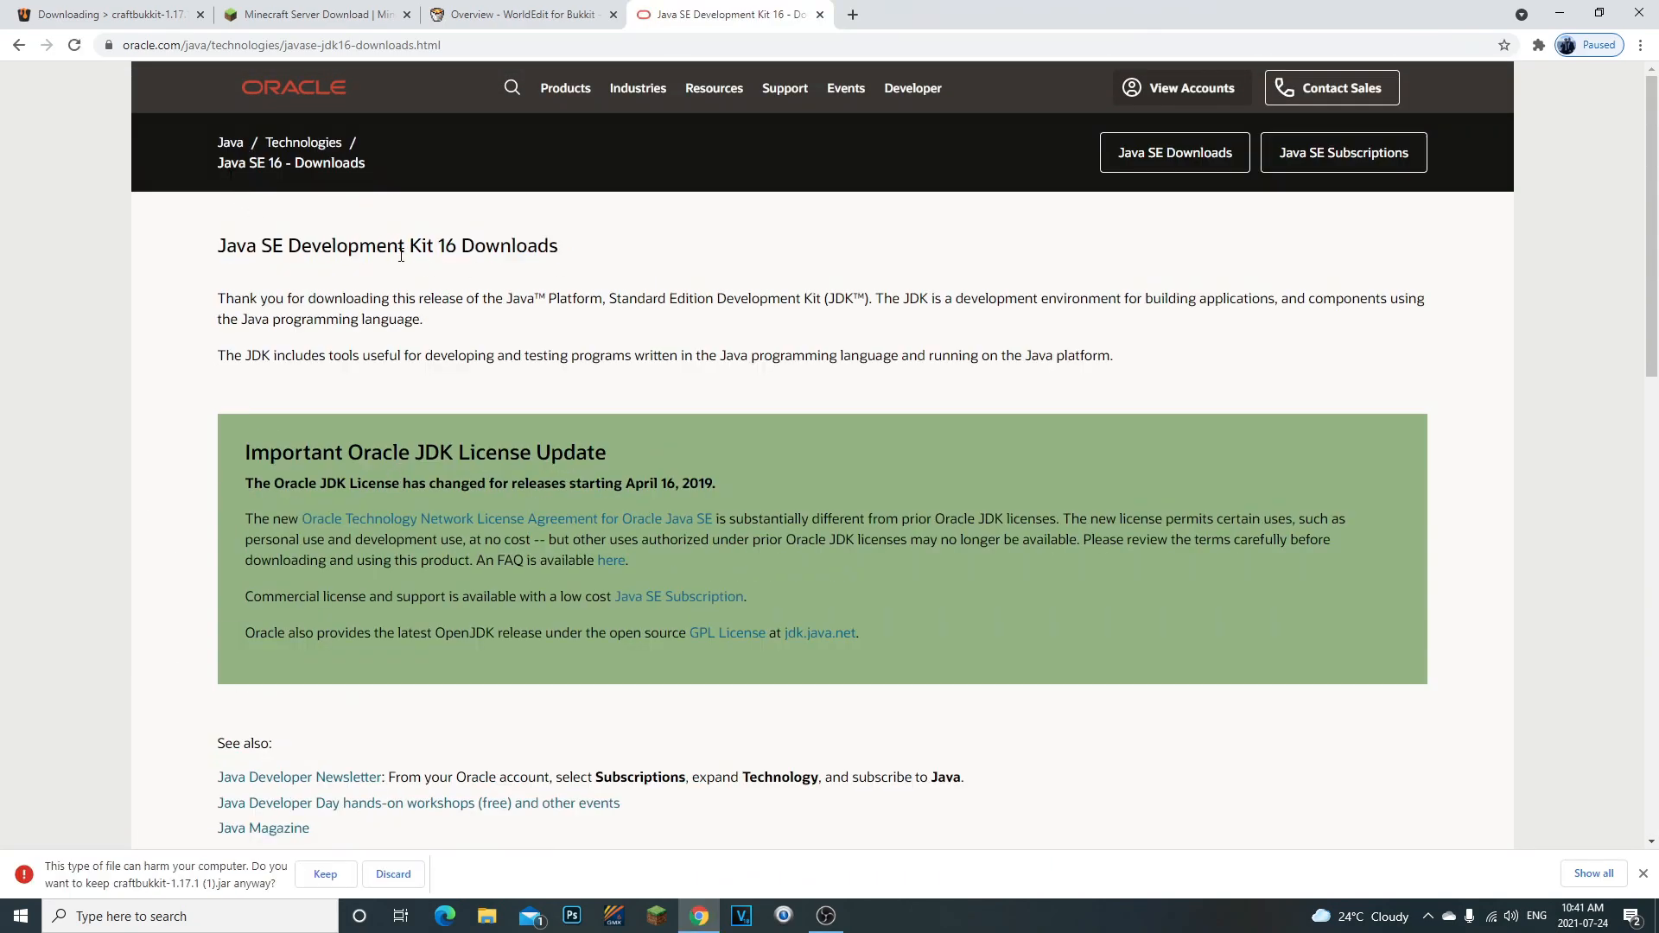
- Look through the Java SE Development Kit 16.0.2 download list for the Windows x64 Installer
{"action": "scroll", "coordinate": [622, 398], "scroll_direction": "down", "scroll_amount": 4}
{"action": "scroll", "coordinate": [683, 454], "scroll_direction": "up", "scroll_amount": 4}
{"action": "scroll", "coordinate": [691, 463], "scroll_direction": "down", "scroll_amount": 2}
{"action": "scroll", "coordinate": [691, 462], "scroll_direction": "down", "scroll_amount": 10}
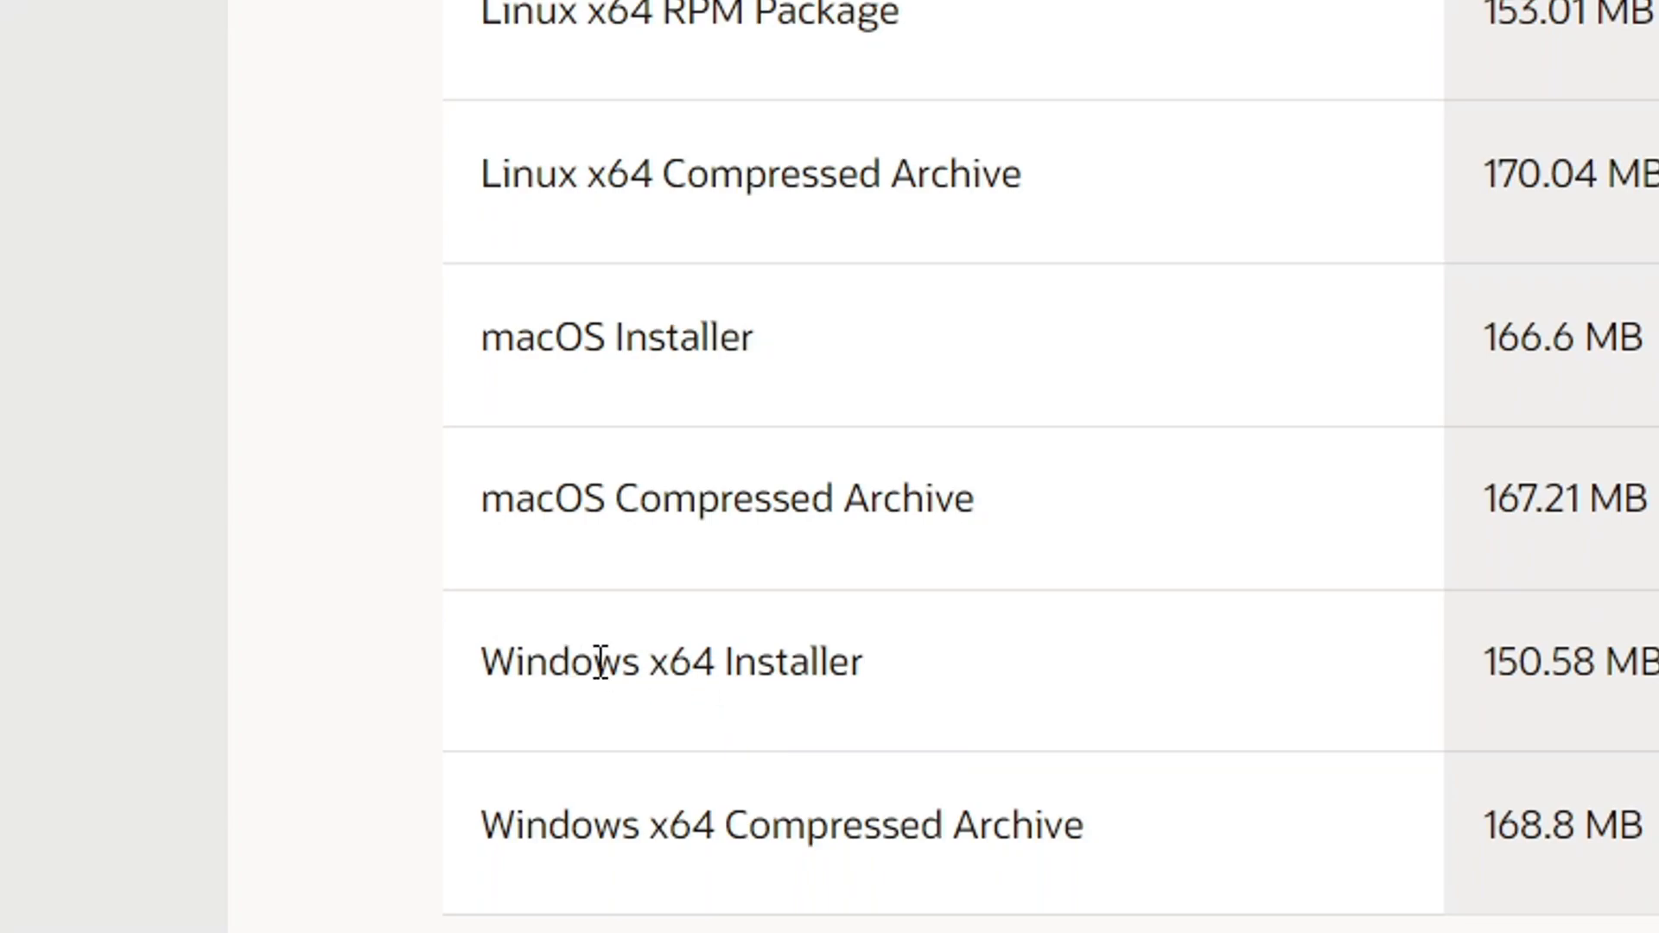
{"action": "left_click_drag", "start_coordinate": [272, 335], "coordinate": [380, 339]}
{"action": "left_click", "coordinate": [293, 342]}
{"action": "left_click_drag", "start_coordinate": [631, 677], "coordinate": [946, 695]}
{"action": "left_click", "coordinate": [955, 699]}
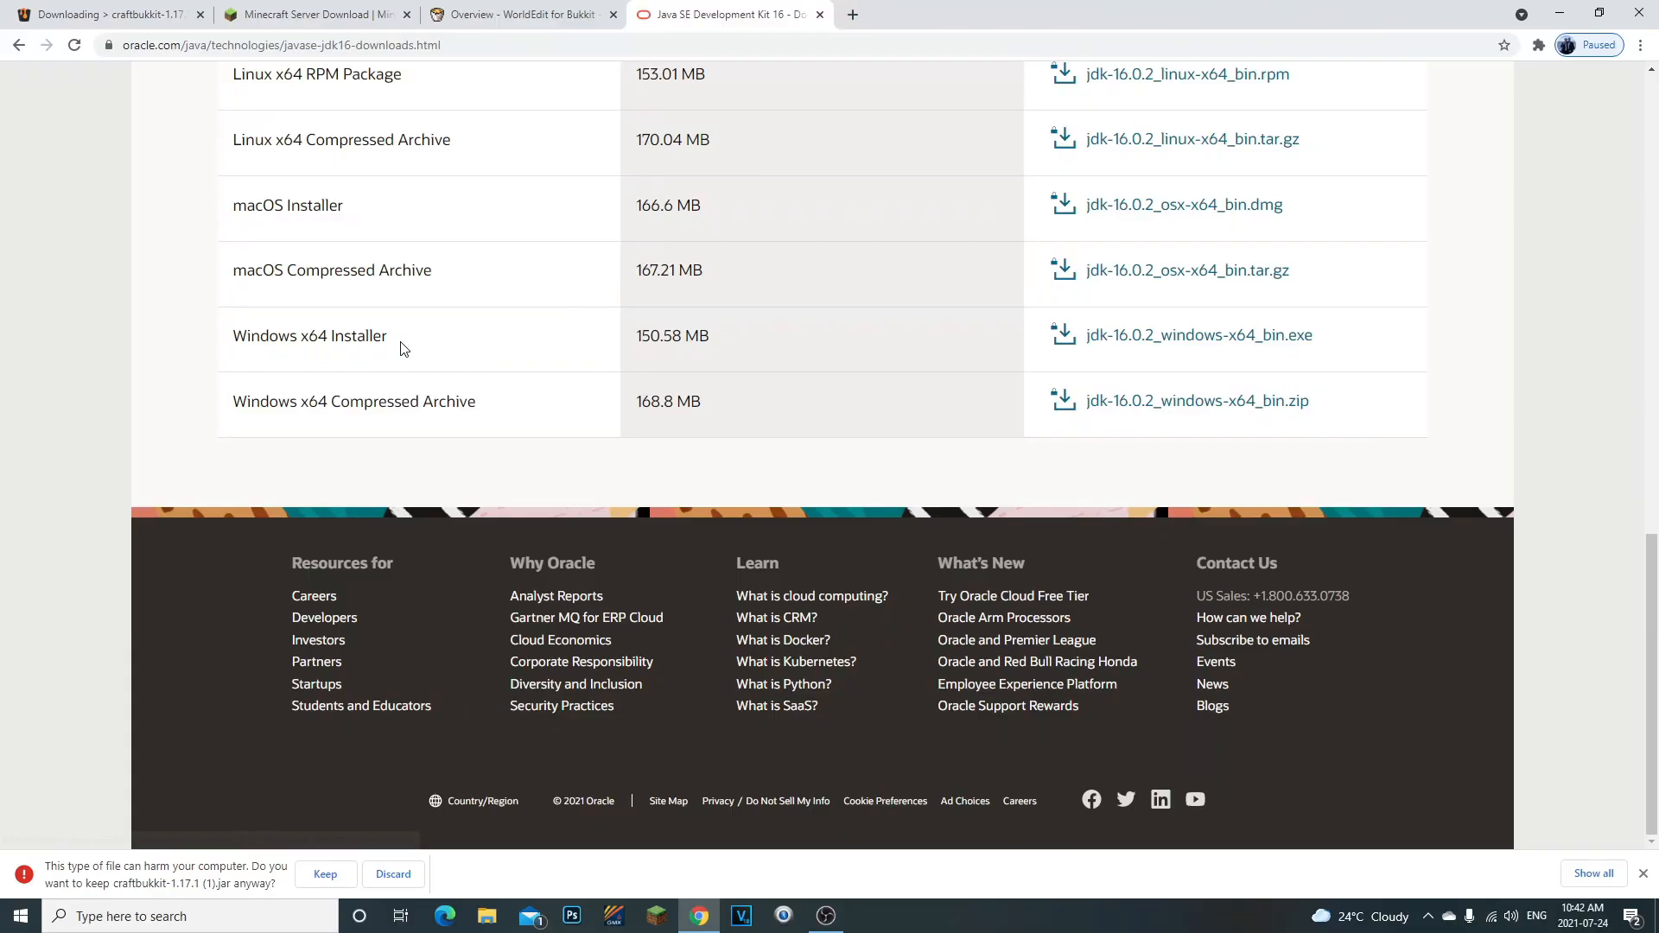
{"action": "left_click_drag", "start_coordinate": [399, 342], "coordinate": [231, 338]}
{"action": "left_click", "coordinate": [338, 336]}
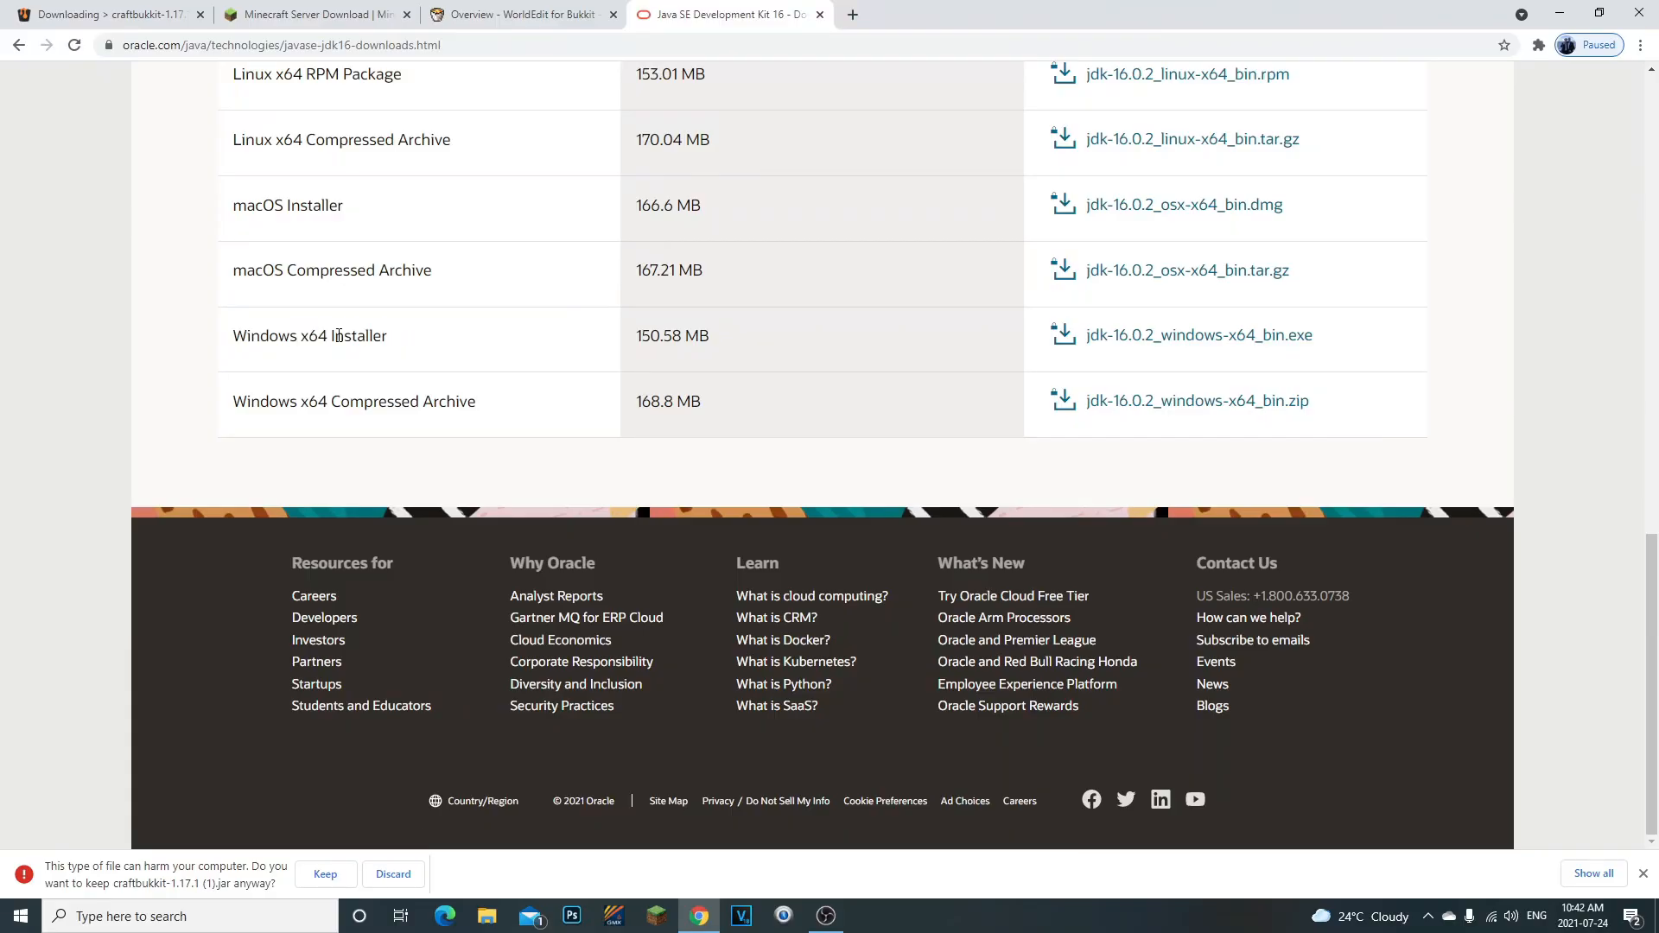
- Keep the flagged CraftBukkit 1.17.1 download and place the jar in the Minecraft Server folder on the desktop
{"action": "left_click", "coordinate": [325, 874]}
{"action": "double_click", "coordinate": [368, 336]}
{"action": "left_click", "coordinate": [348, 336]}
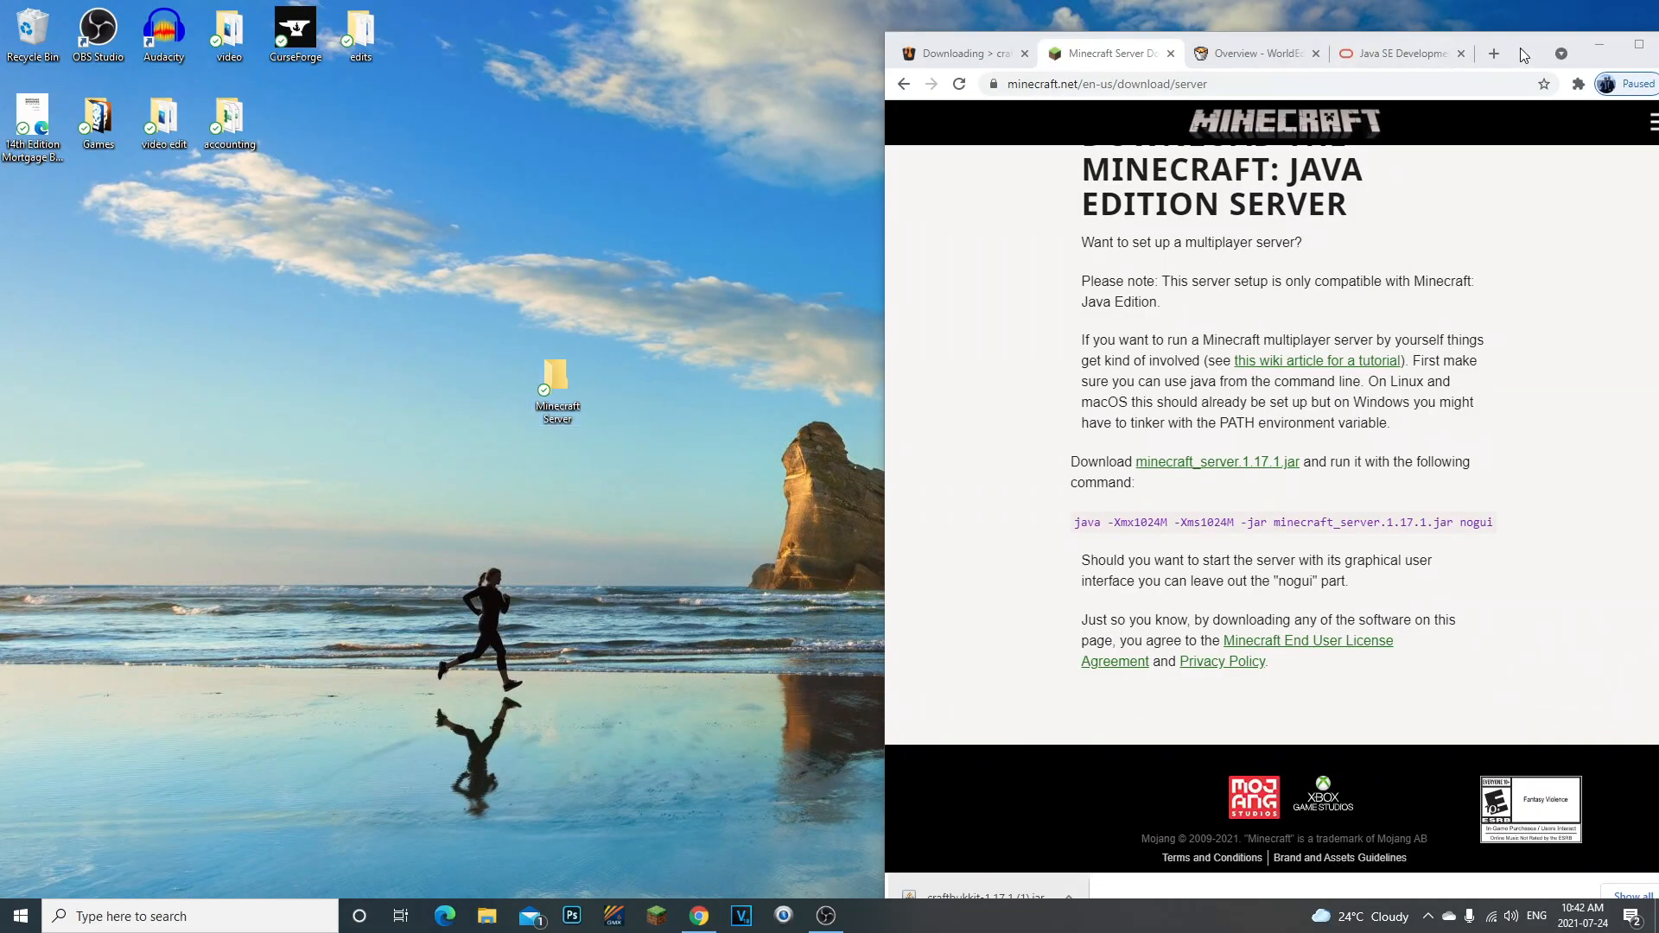
{"action": "left_click_drag", "start_coordinate": [1521, 48], "coordinate": [1526, 17]}
{"action": "left_click_drag", "start_coordinate": [985, 867], "coordinate": [577, 389]}
- Open the Minecraft Server folder and rename the downloaded jar file as craftbukkit
{"action": "double_click", "coordinate": [556, 406]}
{"action": "left_click_drag", "start_coordinate": [1018, 156], "coordinate": [612, 304]}
{"action": "right_click", "coordinate": [434, 480]}
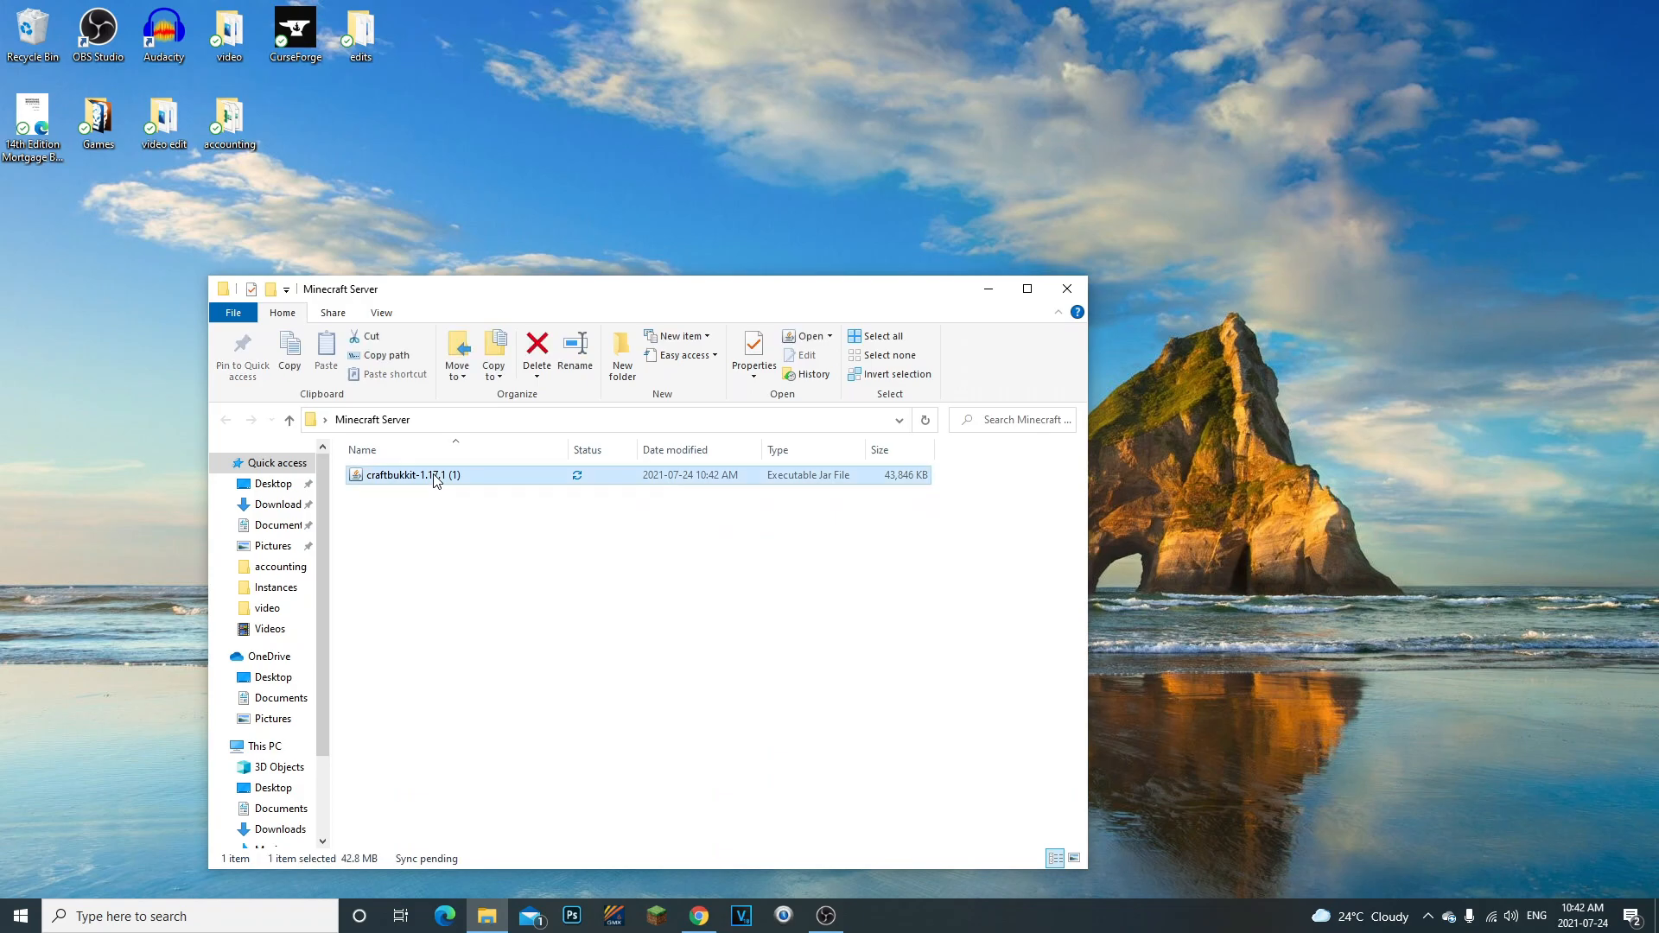
{"action": "left_click", "coordinate": [500, 437]}
{"action": "left_click", "coordinate": [504, 543]}
{"action": "right_click", "coordinate": [473, 479]}
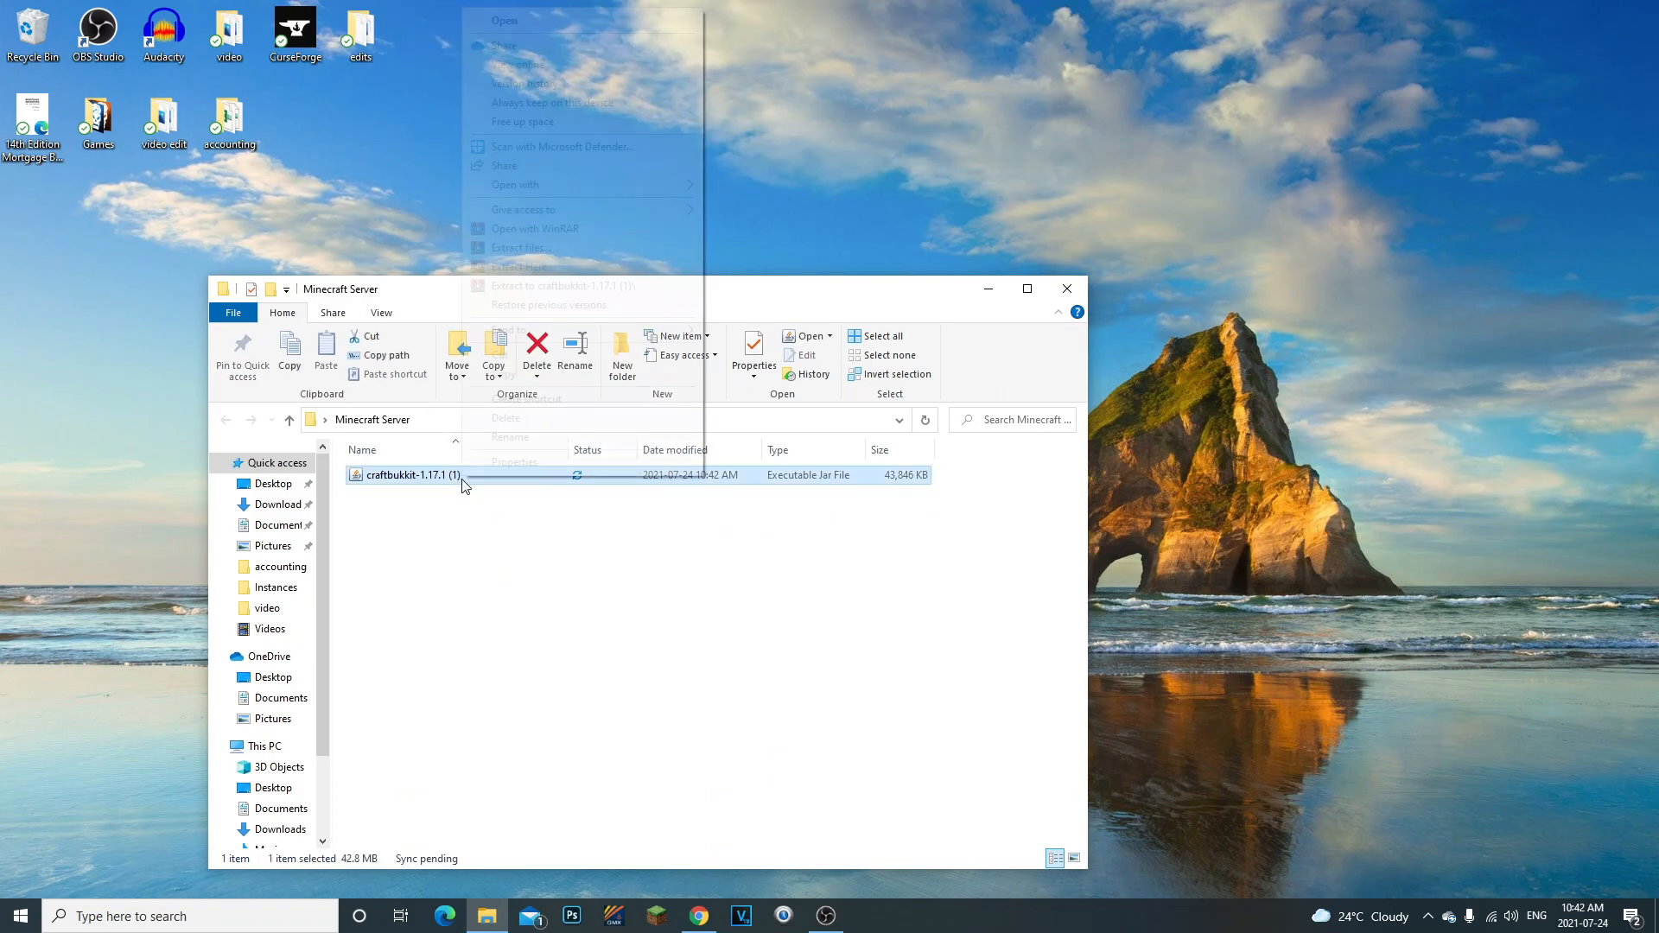
{"action": "left_click", "coordinate": [504, 543]}
{"action": "double_click", "coordinate": [454, 475]}
{"action": "left_click_drag", "start_coordinate": [454, 476], "coordinate": [418, 478]}
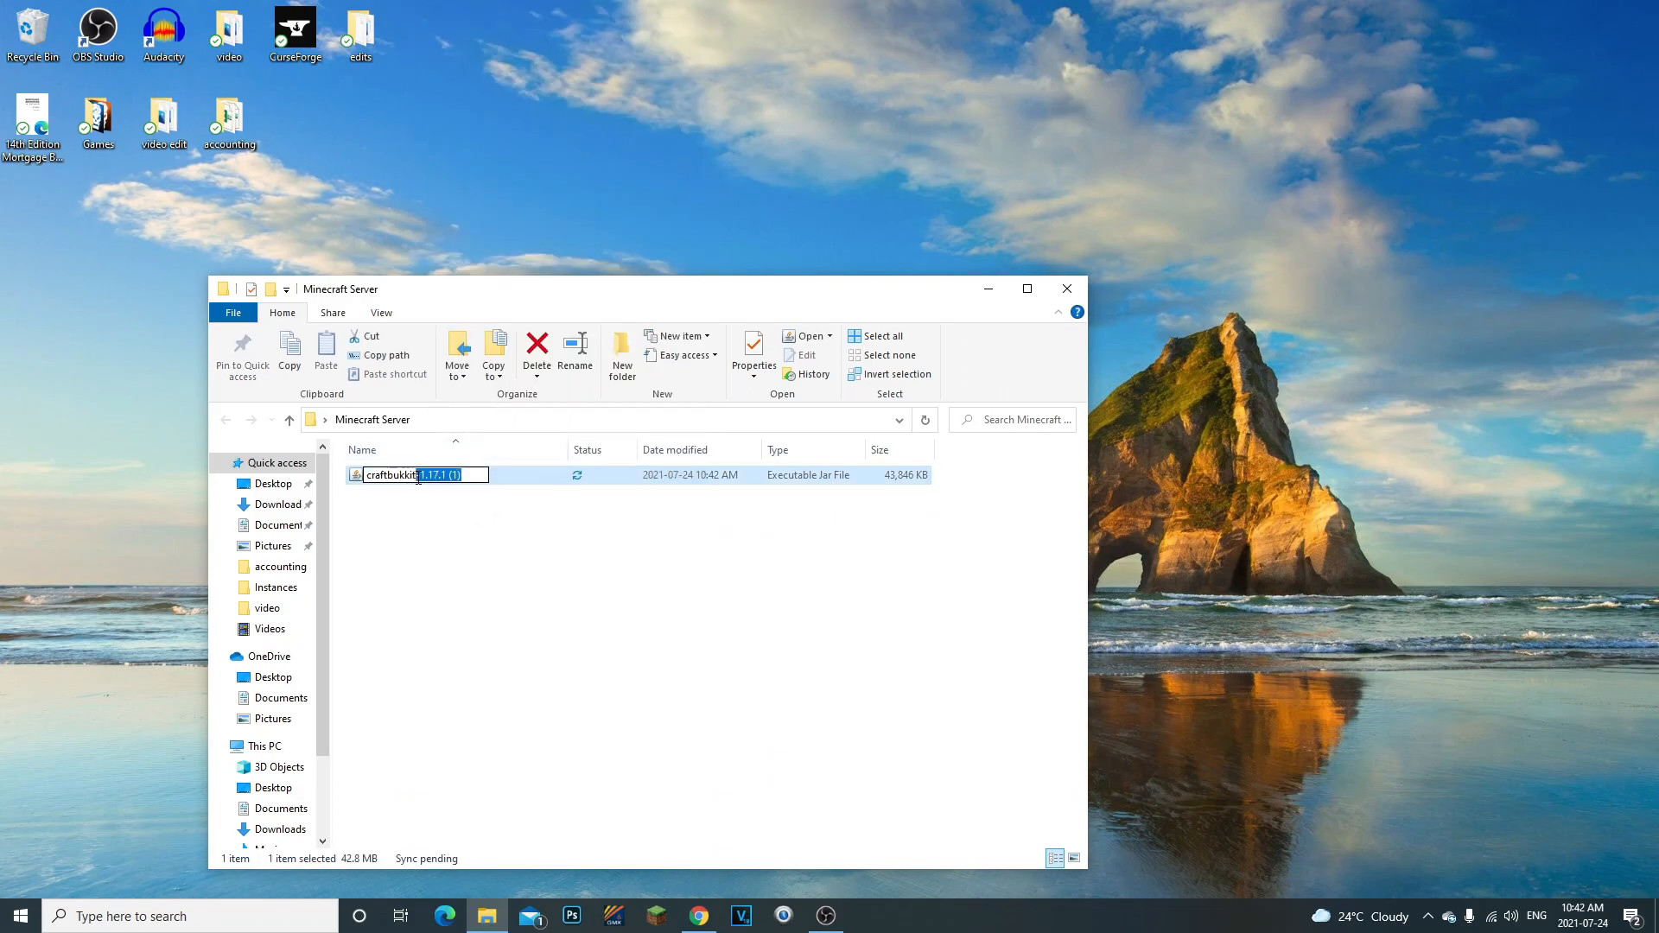
{"action": "key", "text": "BackSpace"}
{"action": "key", "text": "Return"}
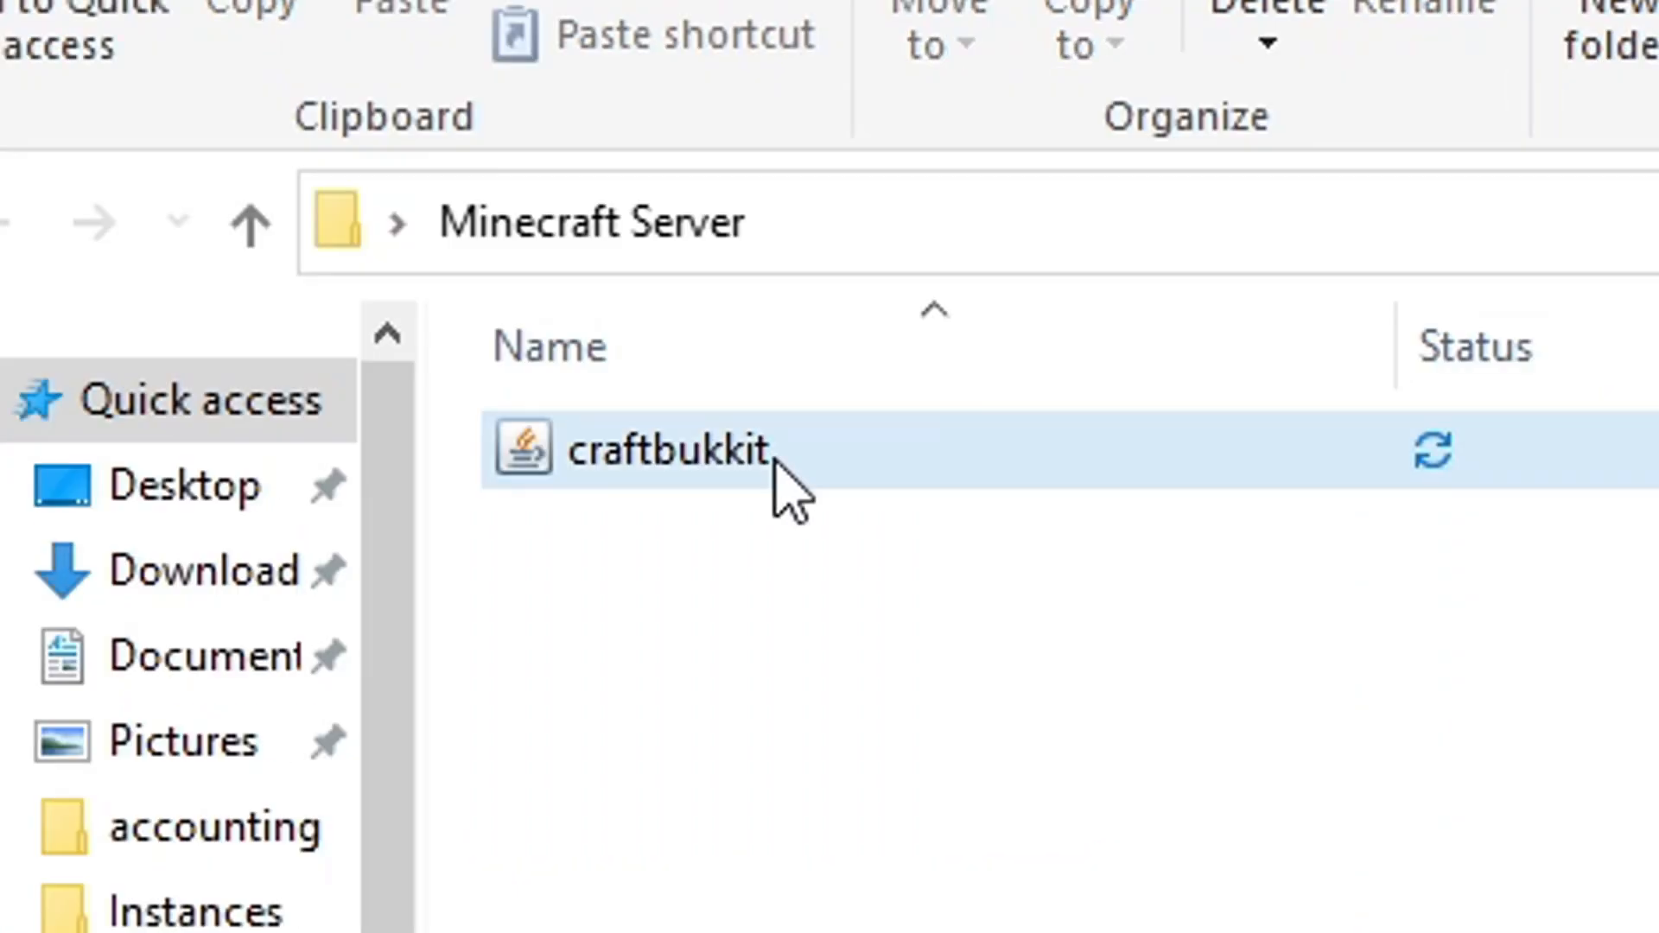
{"action": "left_click", "coordinate": [481, 542]}
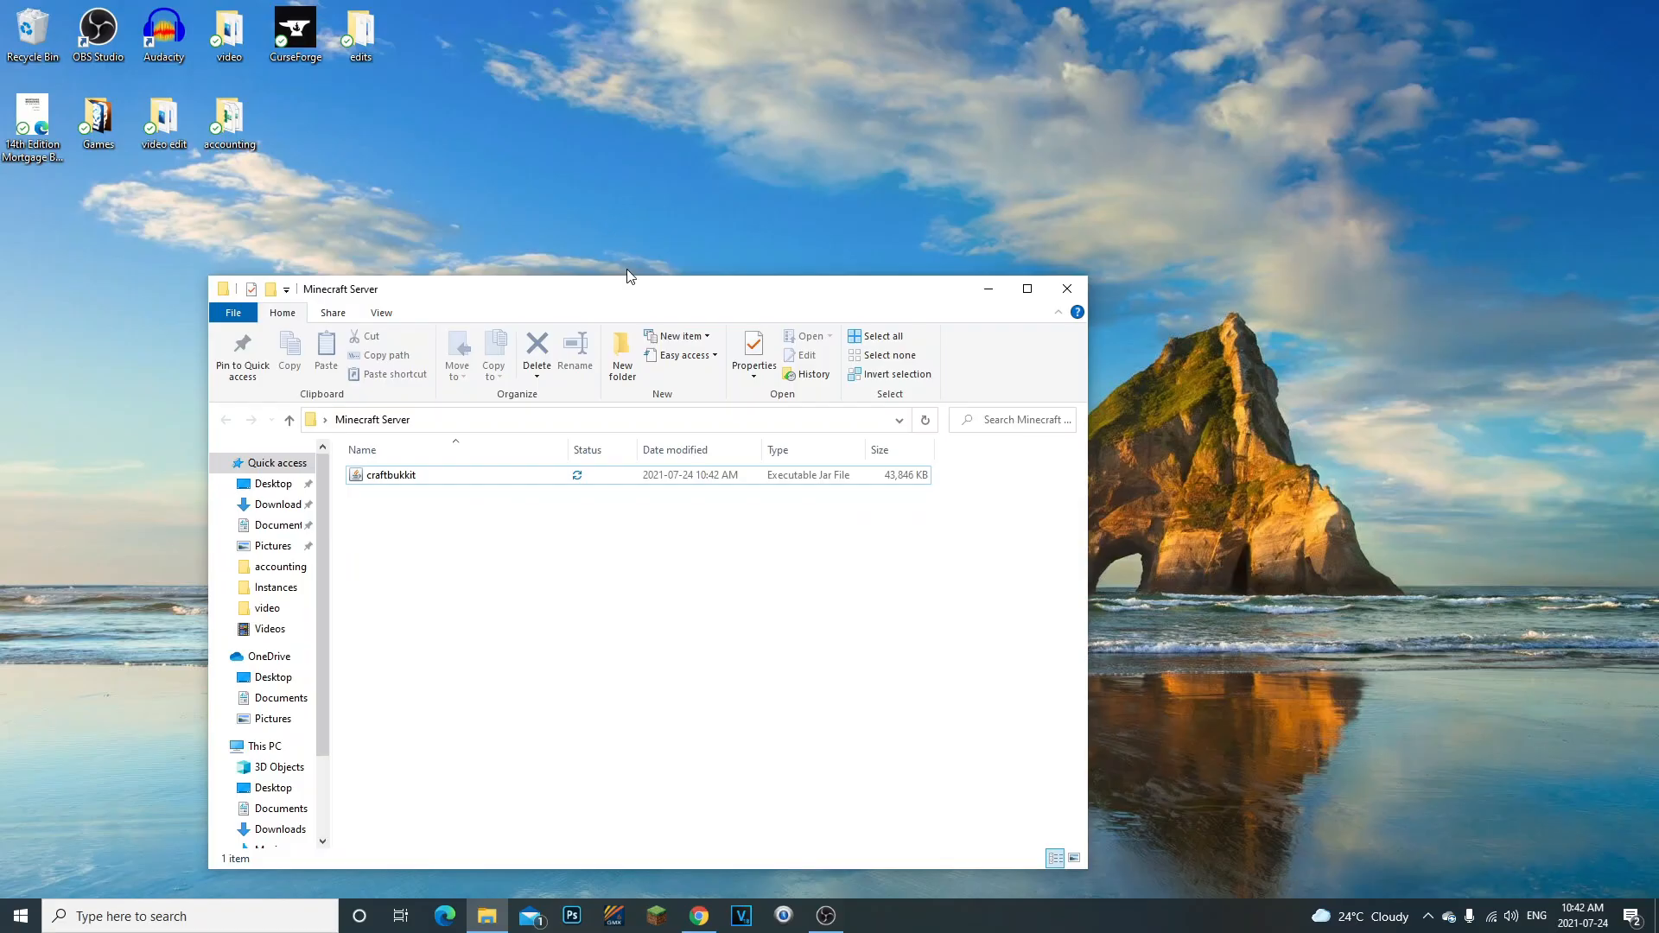
- Copy the command "java -Xmx1024M -Xms1024M -jar minecraft_server.1.17.1.jar nogui" from the Minecraft server download page in Chrome
{"action": "left_click_drag", "start_coordinate": [628, 275], "coordinate": [1084, 157]}
{"action": "left_click", "coordinate": [711, 929]}
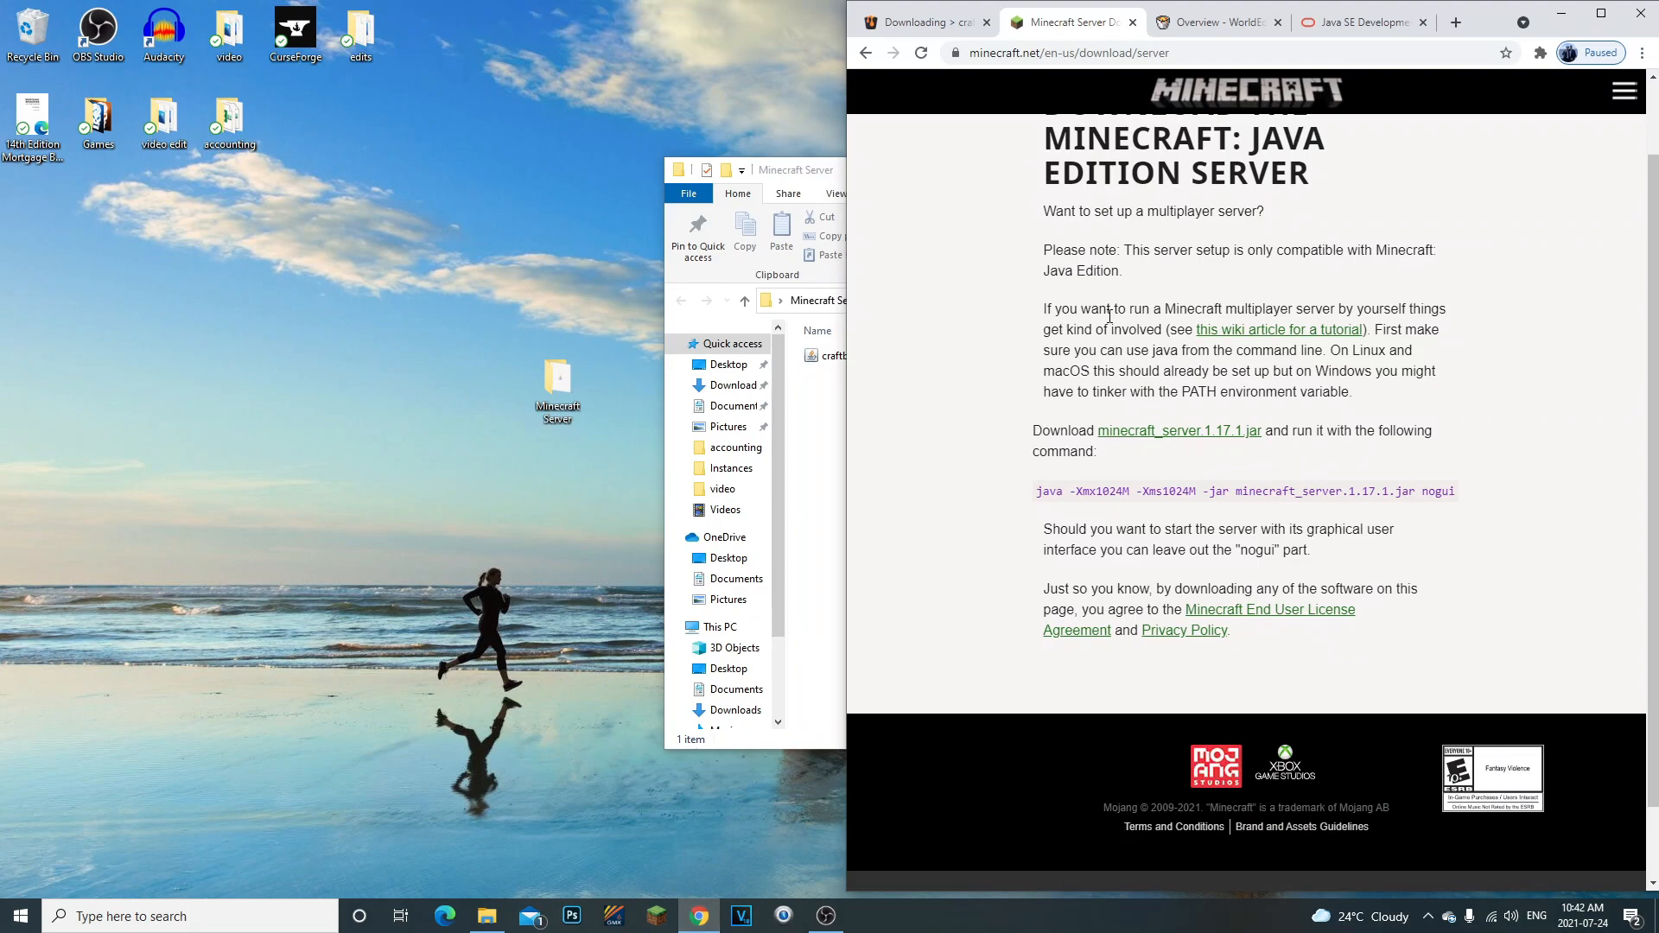
{"action": "left_click", "coordinate": [834, 356]}
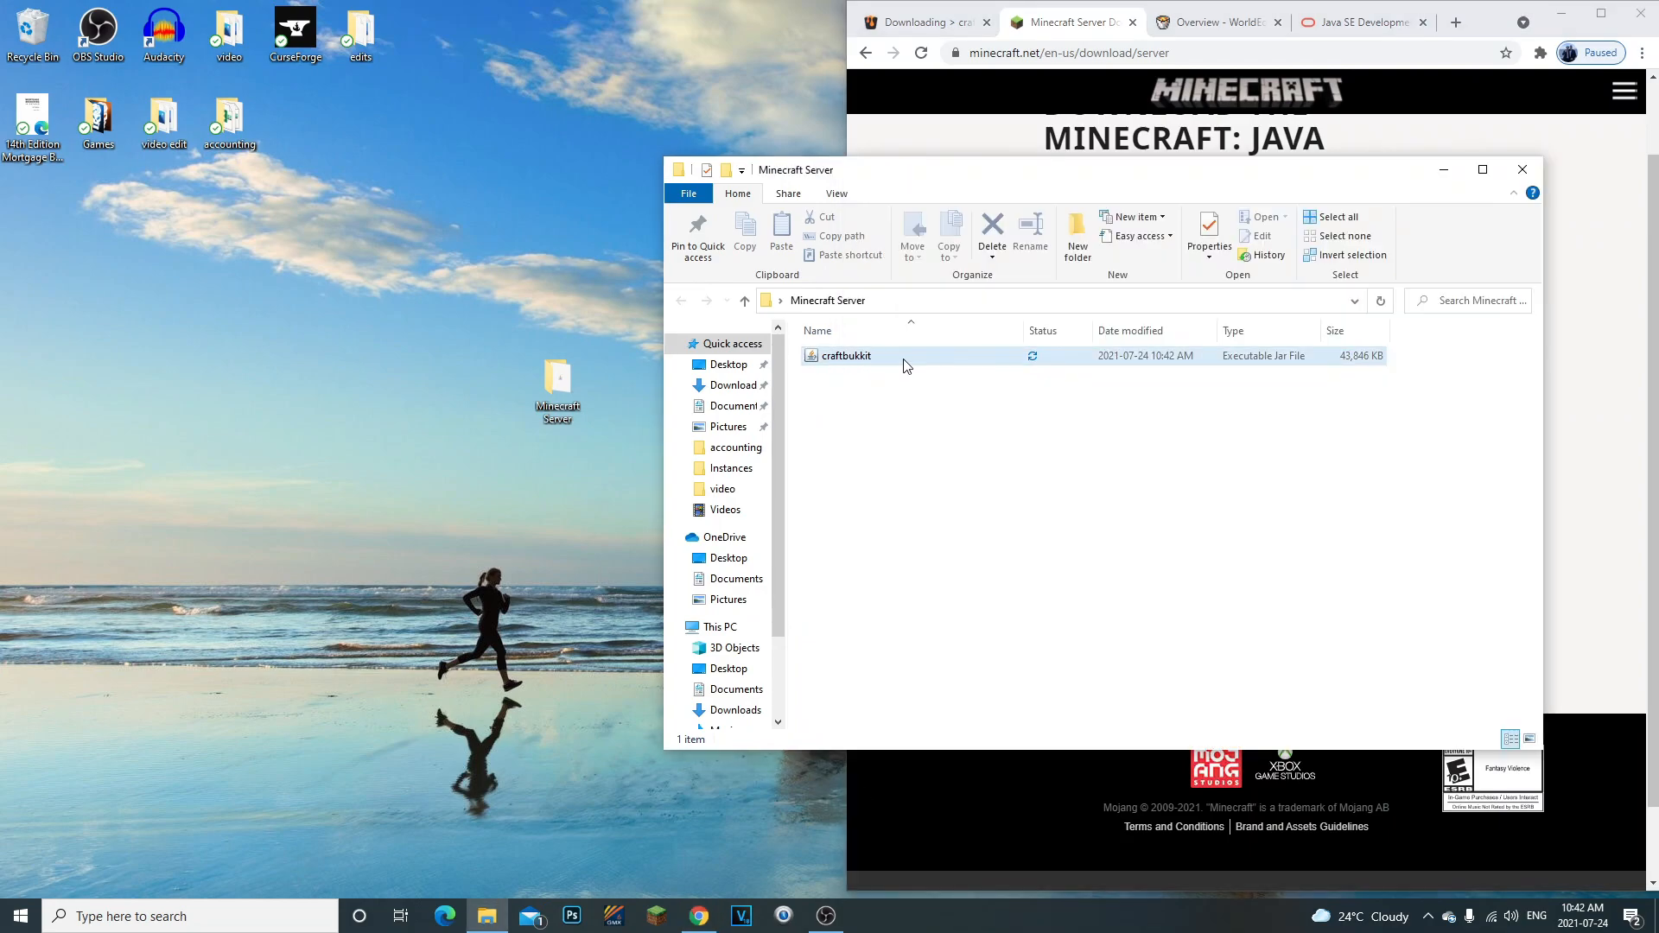
{"action": "left_click", "coordinate": [852, 366]}
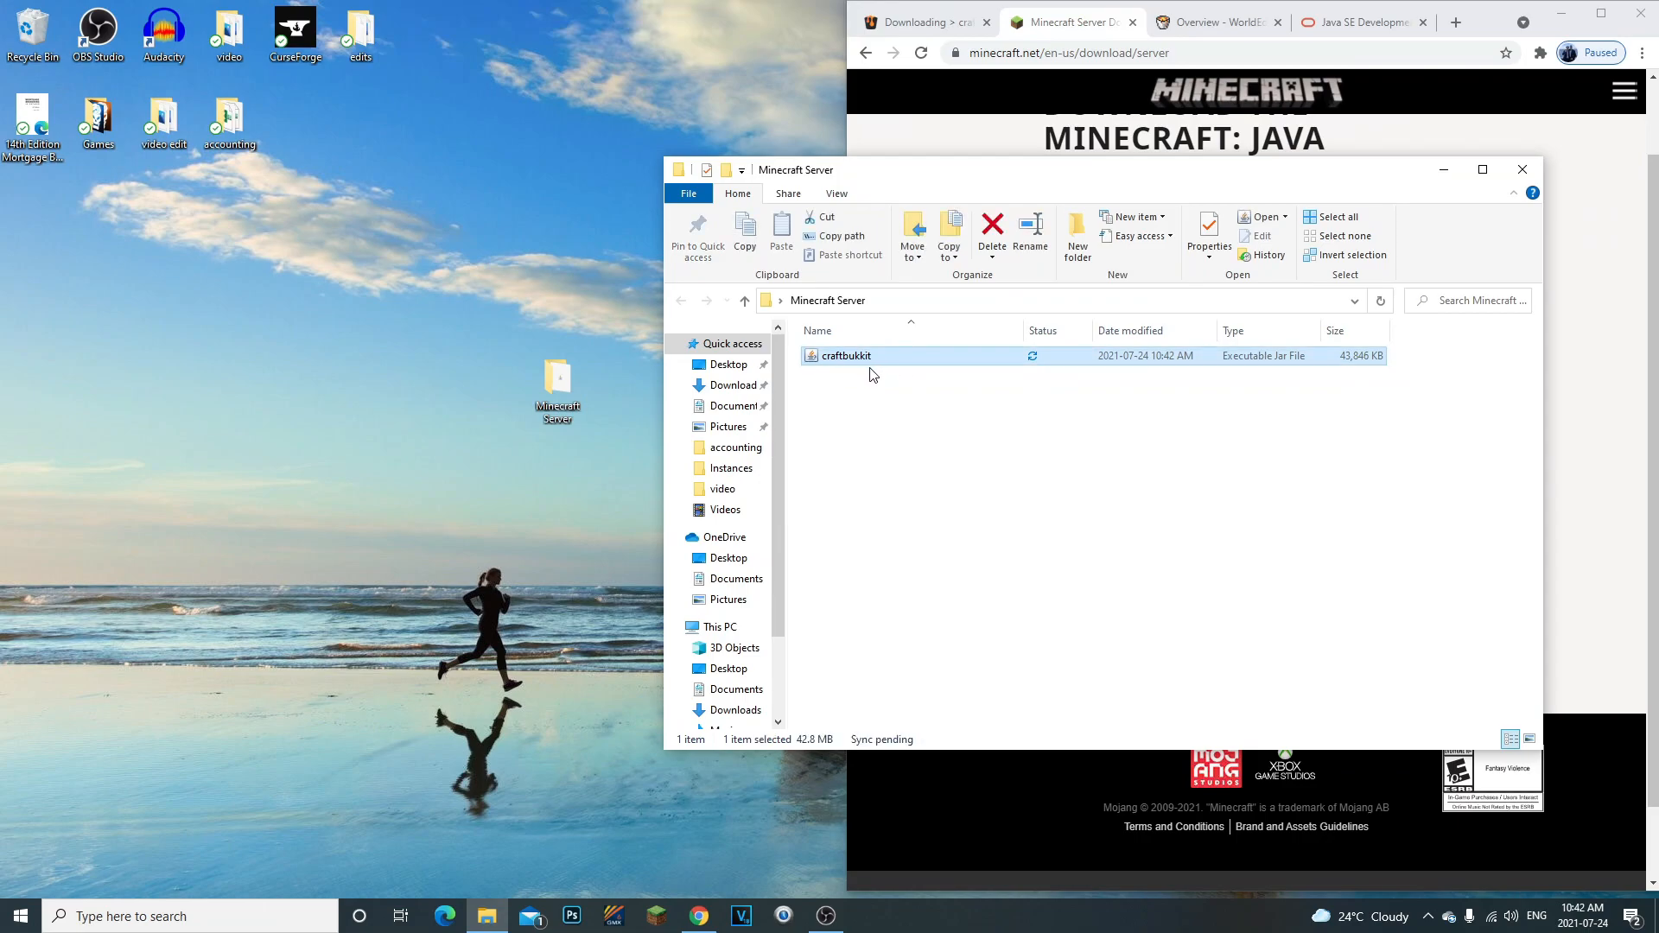
{"action": "left_click", "coordinate": [1153, 408]}
{"action": "left_click", "coordinate": [1607, 419]}
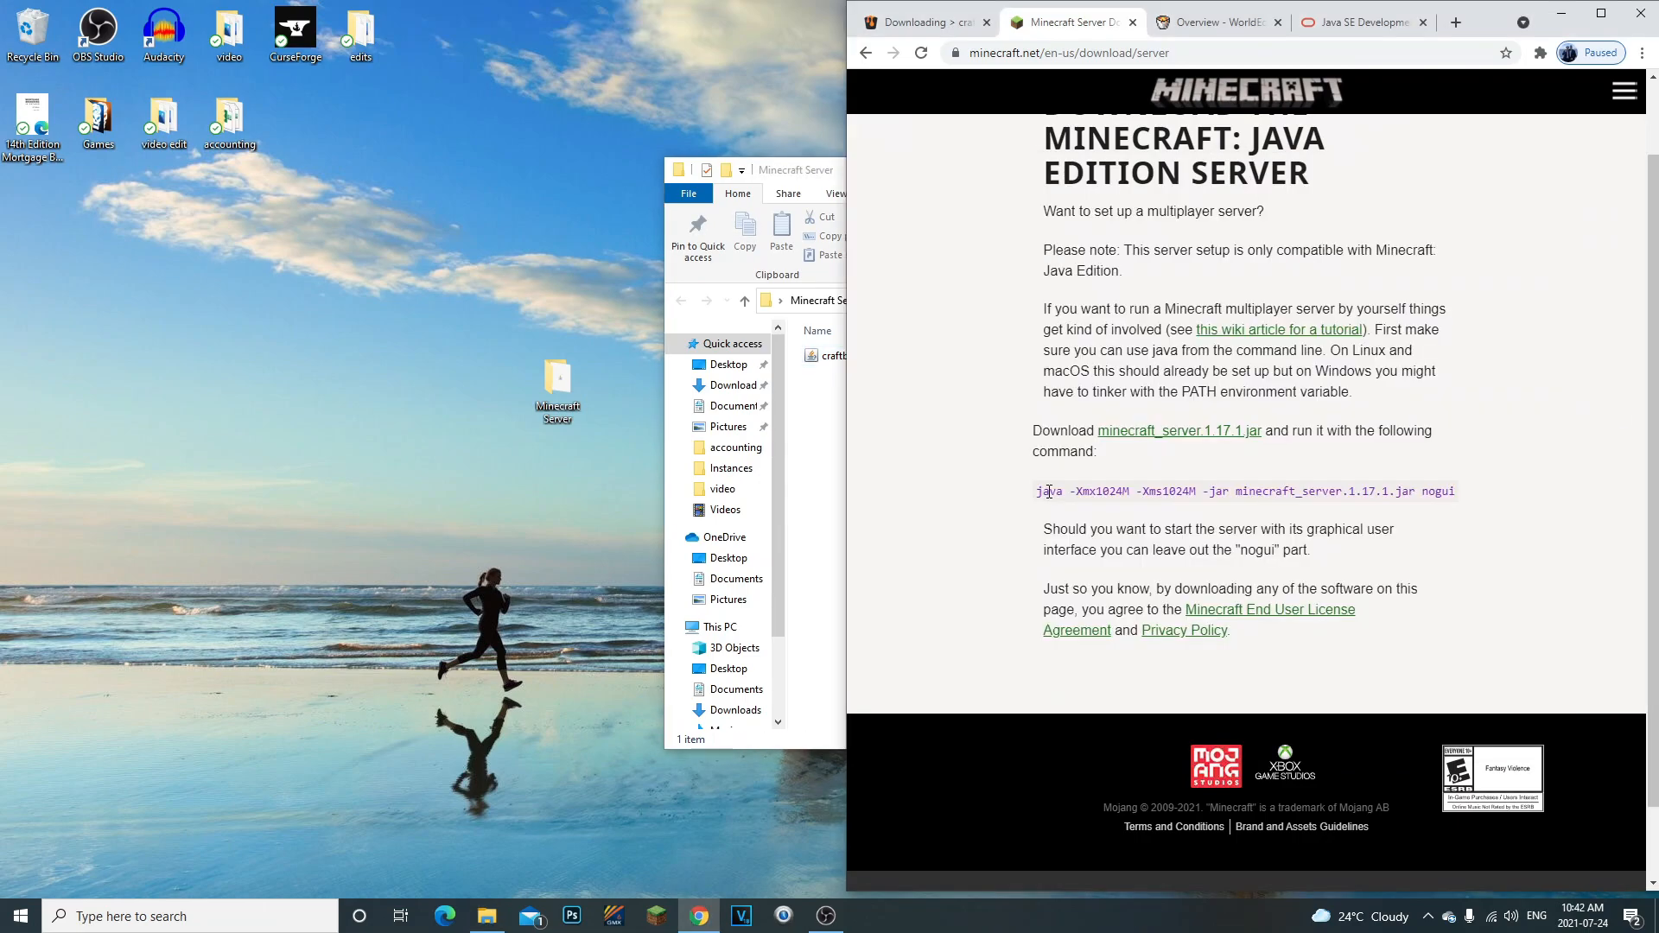
{"action": "left_click", "coordinate": [1113, 57]}
{"action": "left_click", "coordinate": [1164, 469]}
{"action": "left_click_drag", "start_coordinate": [1038, 492], "coordinate": [1540, 521]}
{"action": "right_click", "coordinate": [1424, 496]}
{"action": "left_click", "coordinate": [1391, 506]}
{"action": "left_click", "coordinate": [1044, 494]}
{"action": "left_click", "coordinate": [1536, 516]}
- Create a new text document with its default name in the Minecraft Server folder
{"action": "left_click", "coordinate": [802, 486]}
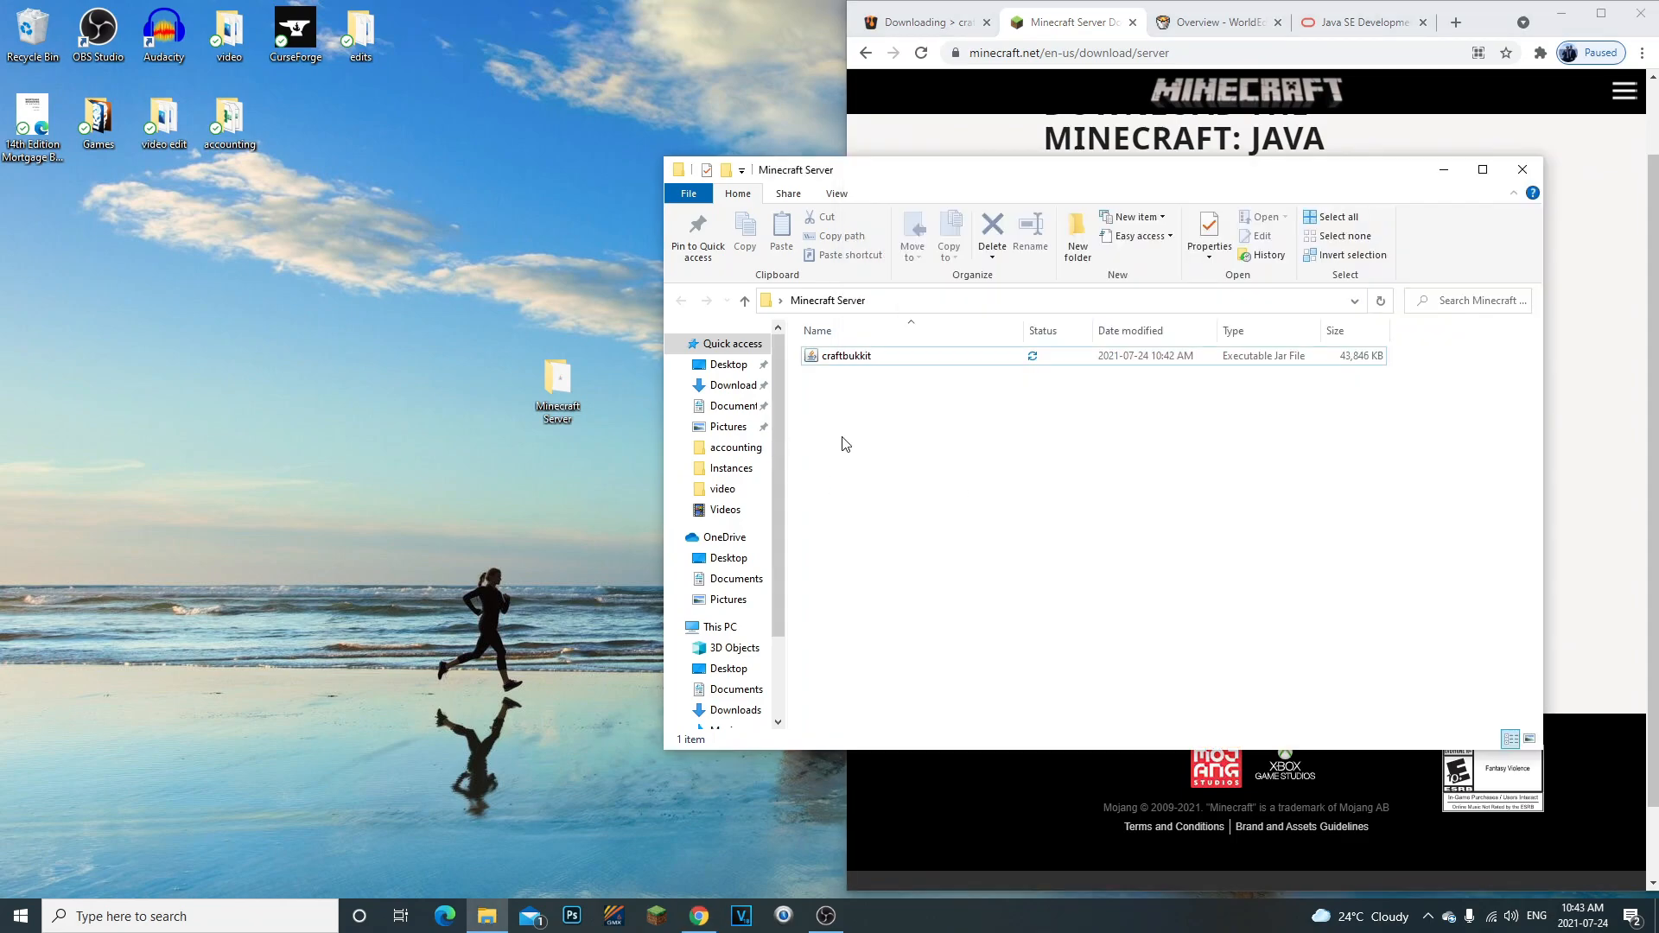
{"action": "left_click_drag", "start_coordinate": [827, 162], "coordinate": [608, 188]}
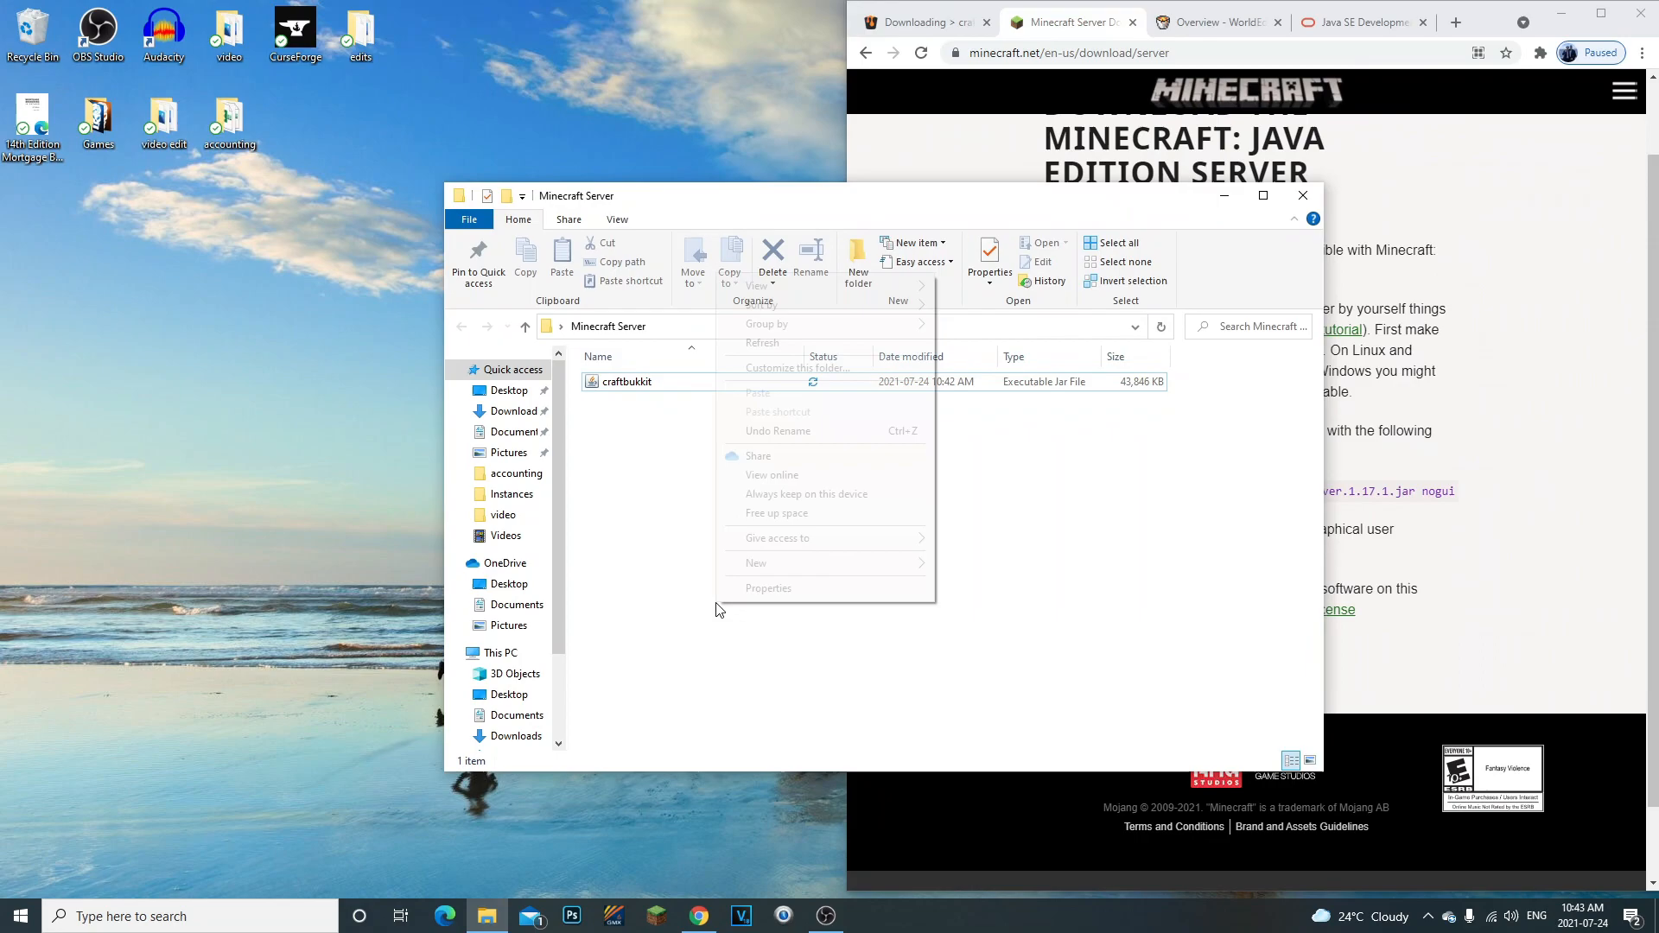
{"action": "right_click", "coordinate": [715, 615]}
{"action": "mouse_move", "coordinate": [761, 563]}
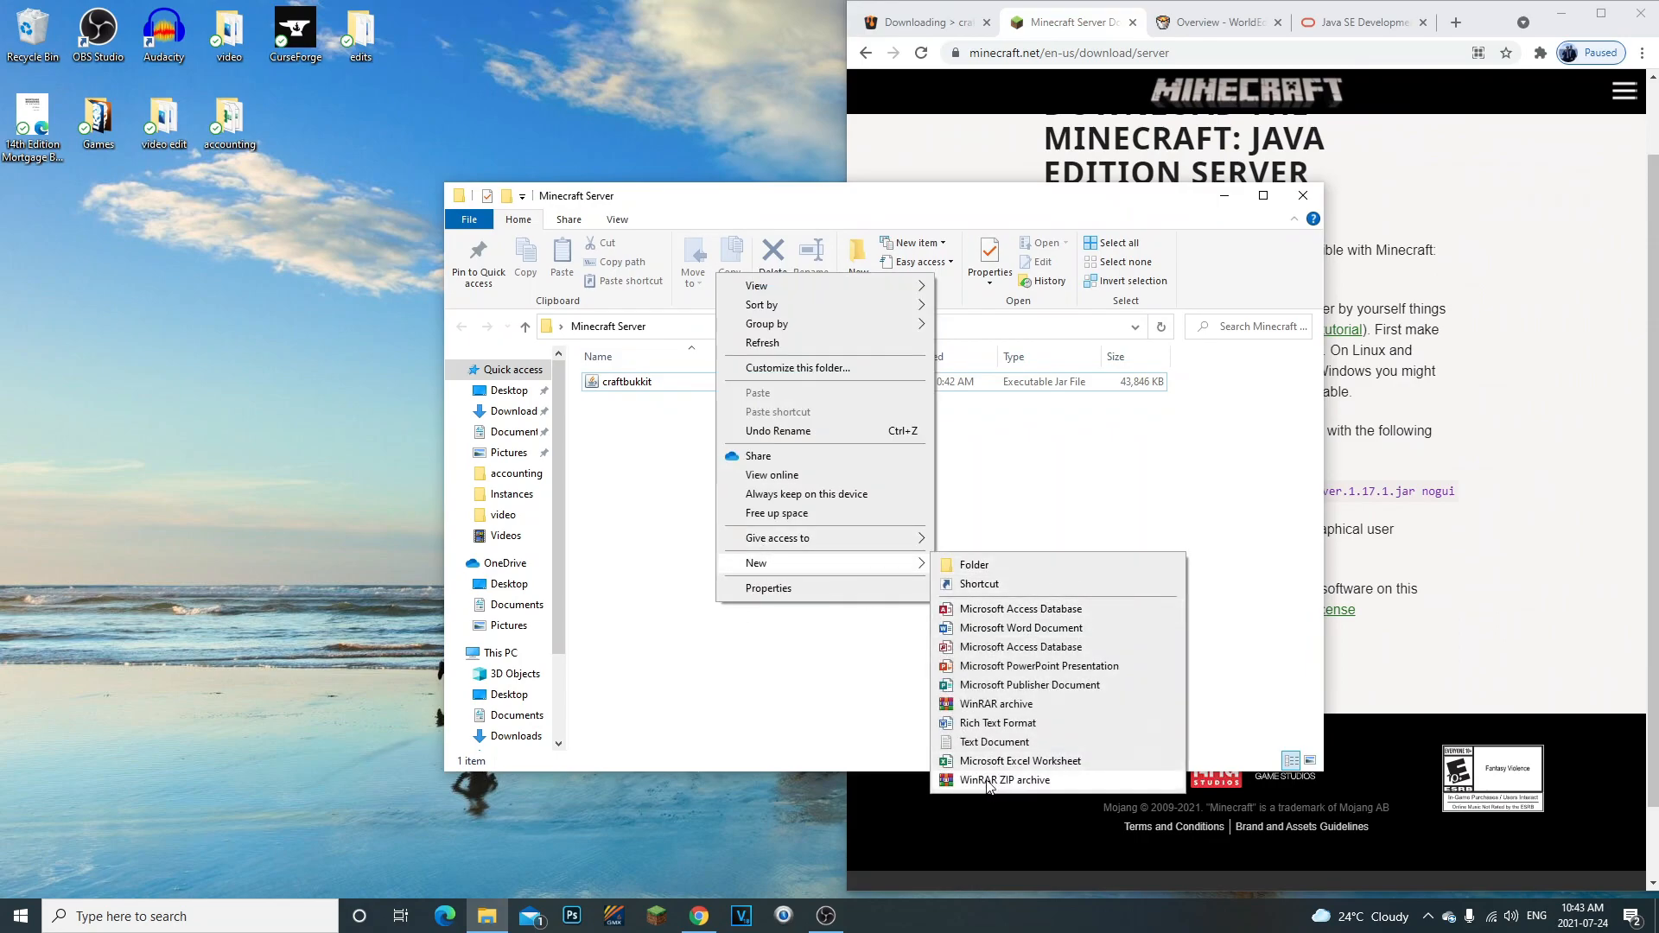
{"action": "left_click", "coordinate": [998, 742]}
{"action": "left_click", "coordinate": [858, 578]}
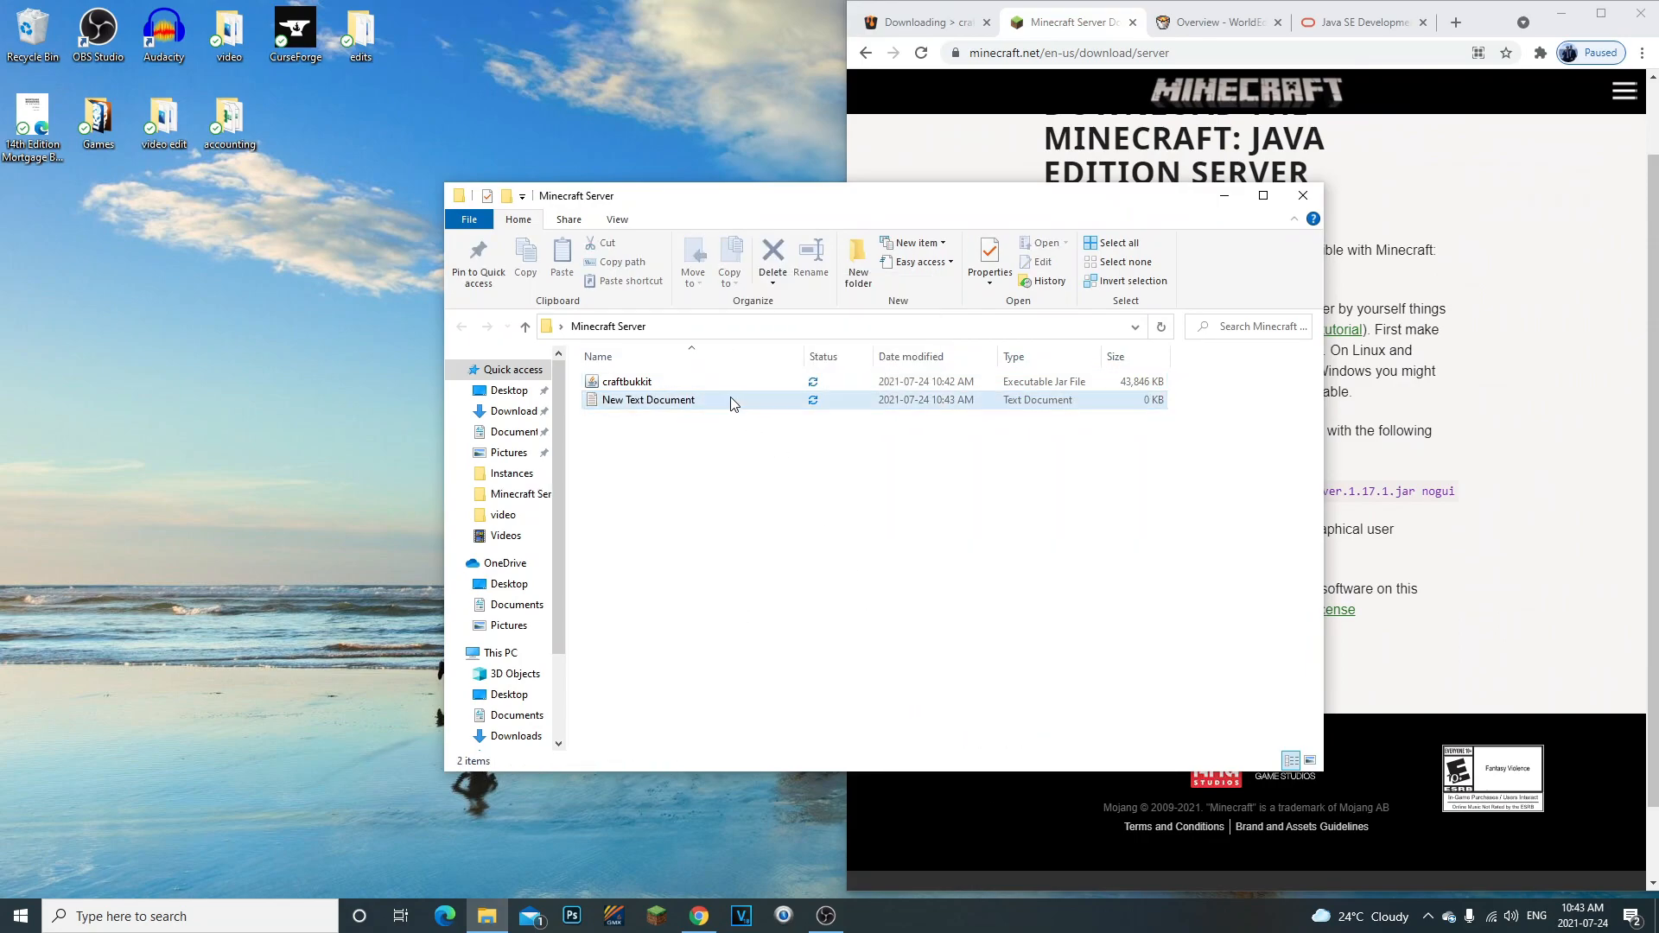
- Open the new text document in Notepad and paste the copied java launch command into it
{"action": "double_click", "coordinate": [733, 399]}
{"action": "left_click_drag", "start_coordinate": [671, 476], "coordinate": [883, 418]}
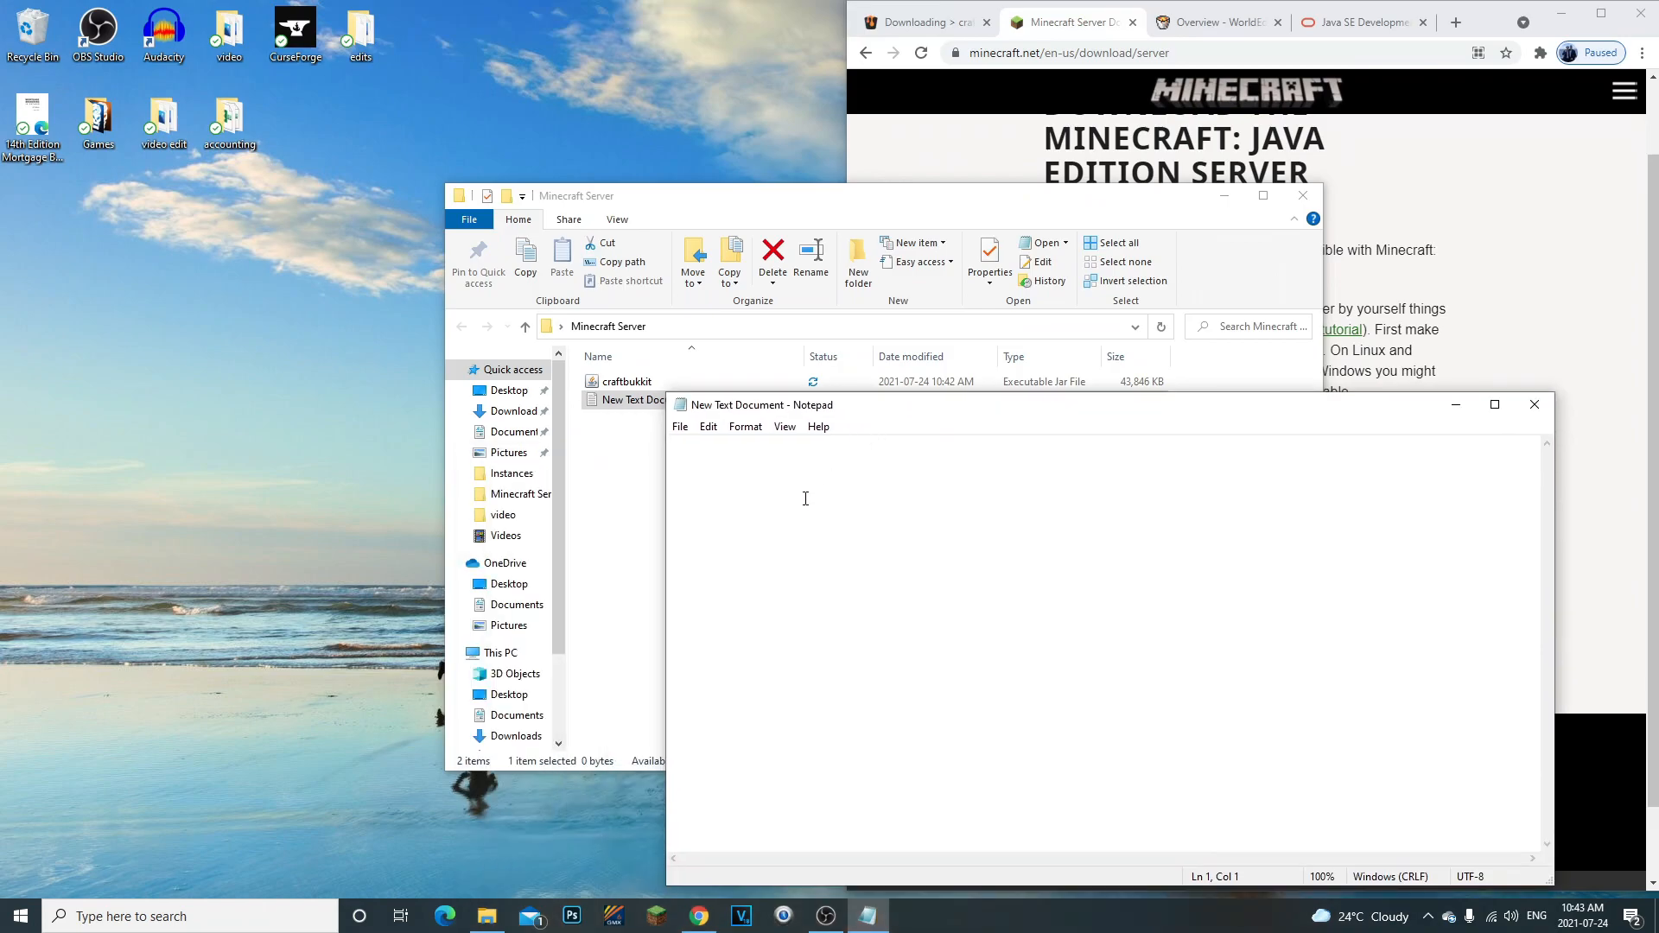
{"action": "key", "text": "ctrl+v"}
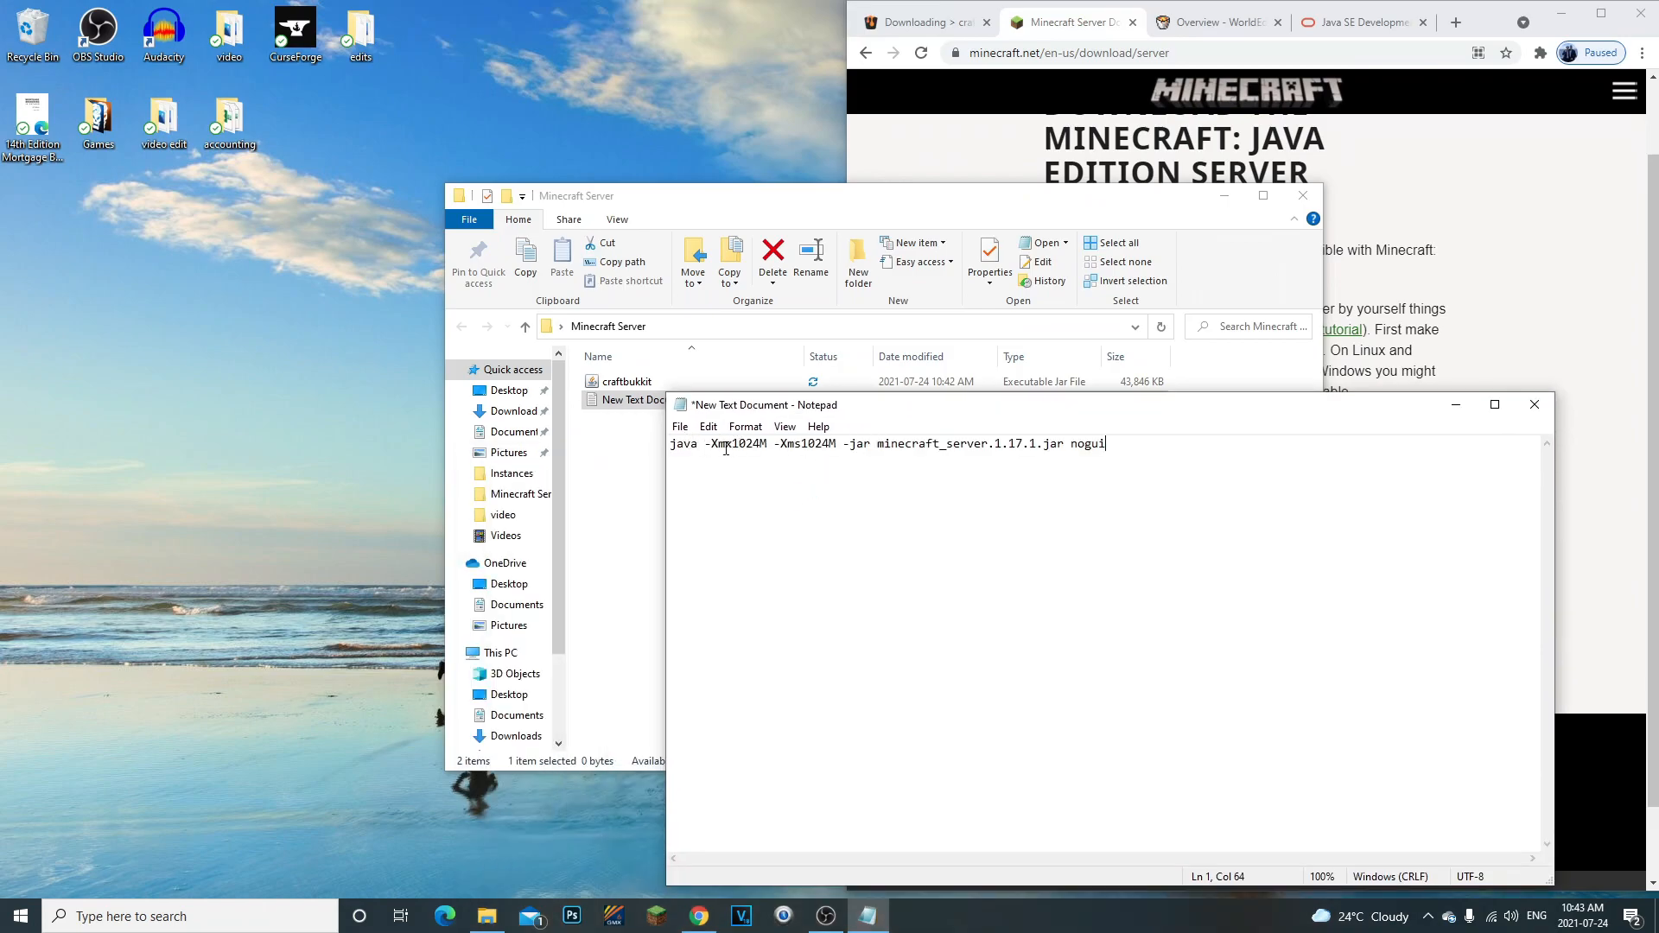
- Compare the launch command in Notepad with the download page's command and the files in the Minecraft Server folder
{"action": "left_click", "coordinate": [1223, 195]}
{"action": "left_click_drag", "start_coordinate": [1249, 413], "coordinate": [683, 355]}
{"action": "left_click", "coordinate": [487, 916]}
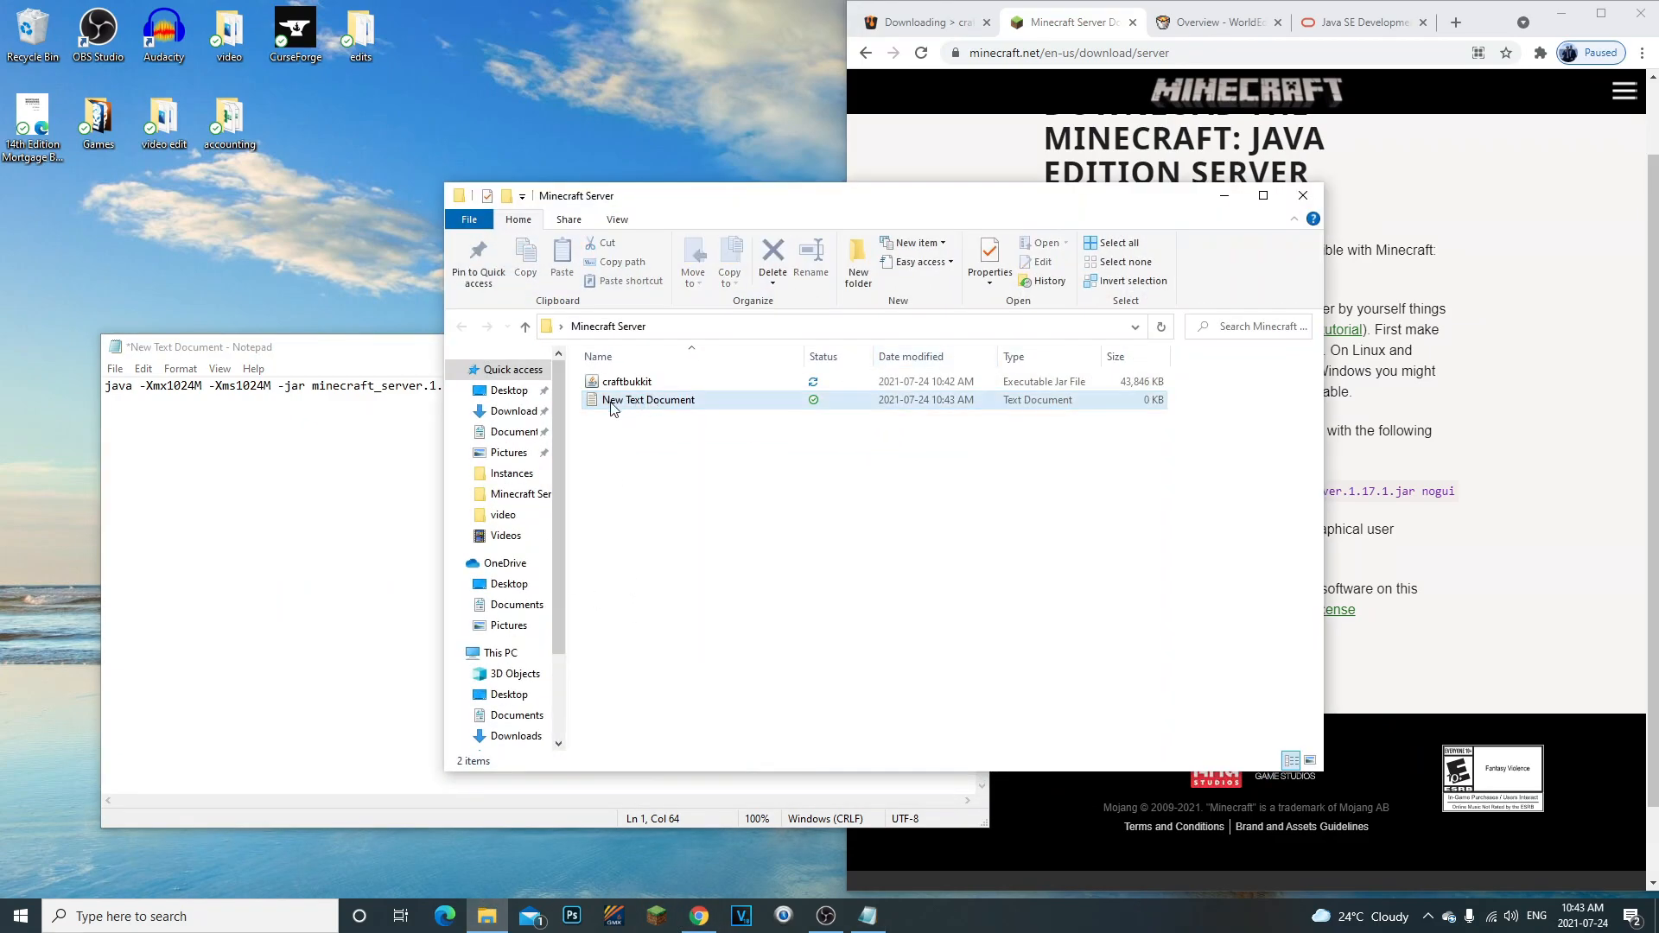
{"action": "left_click", "coordinate": [1224, 195]}
{"action": "left_click_drag", "start_coordinate": [1457, 490], "coordinate": [1051, 489]}
{"action": "left_click", "coordinate": [1039, 491]}
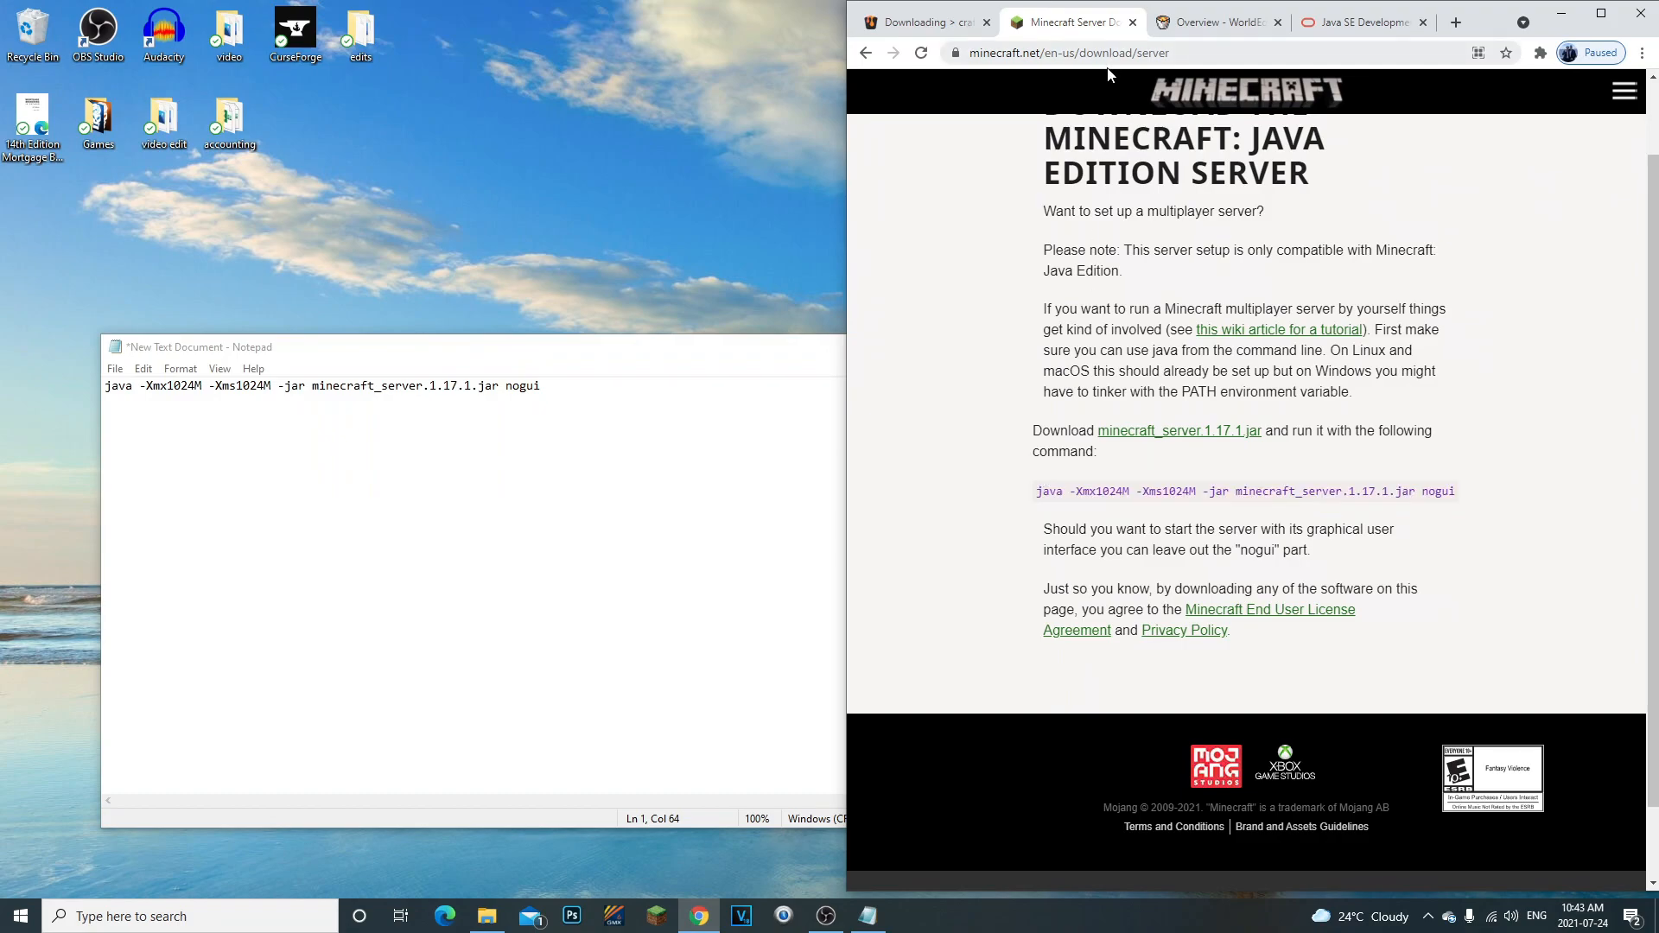
{"action": "left_click", "coordinate": [346, 484]}
{"action": "left_click_drag", "start_coordinate": [361, 354], "coordinate": [727, 362]}
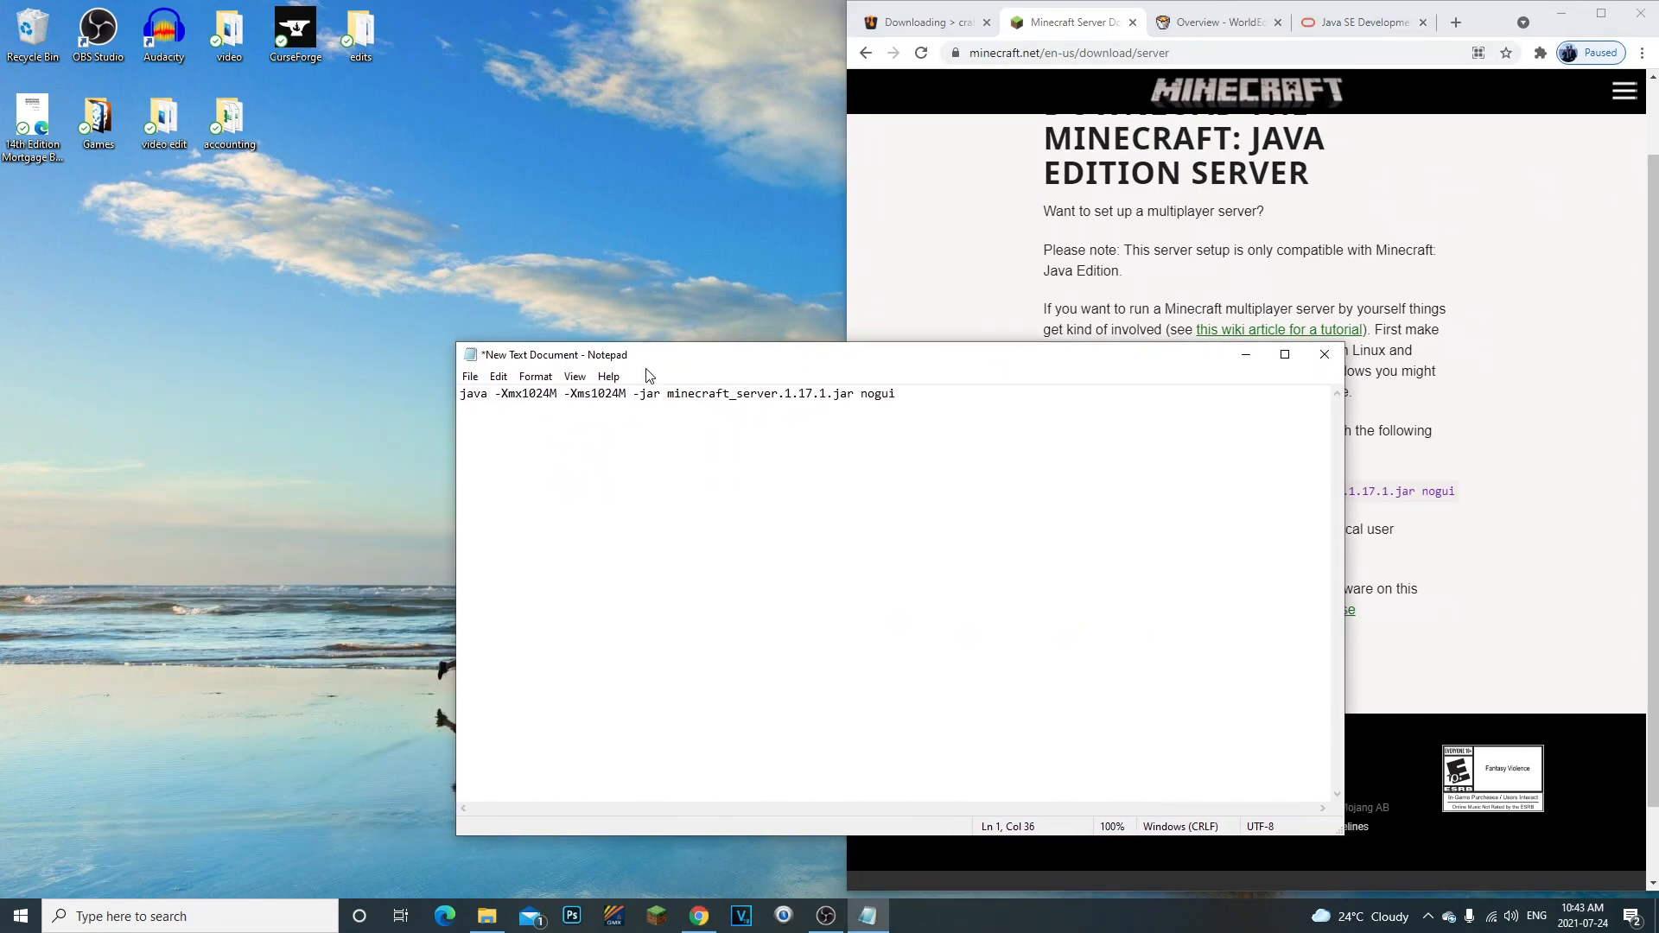
{"action": "left_click", "coordinate": [486, 916]}
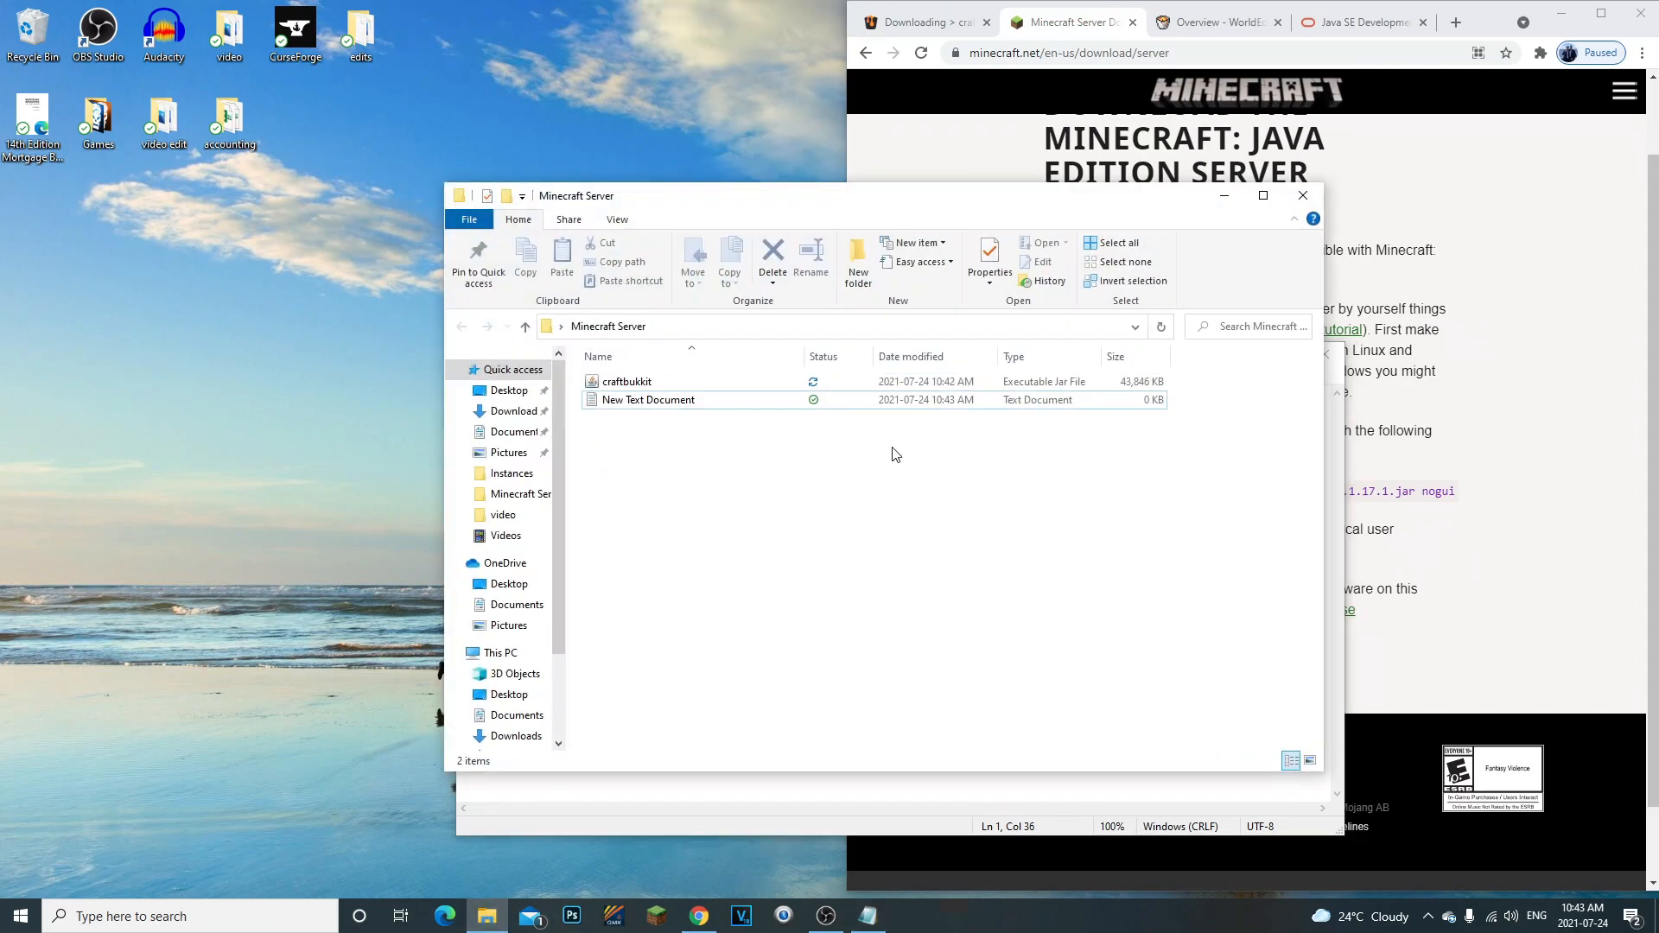
{"action": "left_click", "coordinate": [862, 790]}
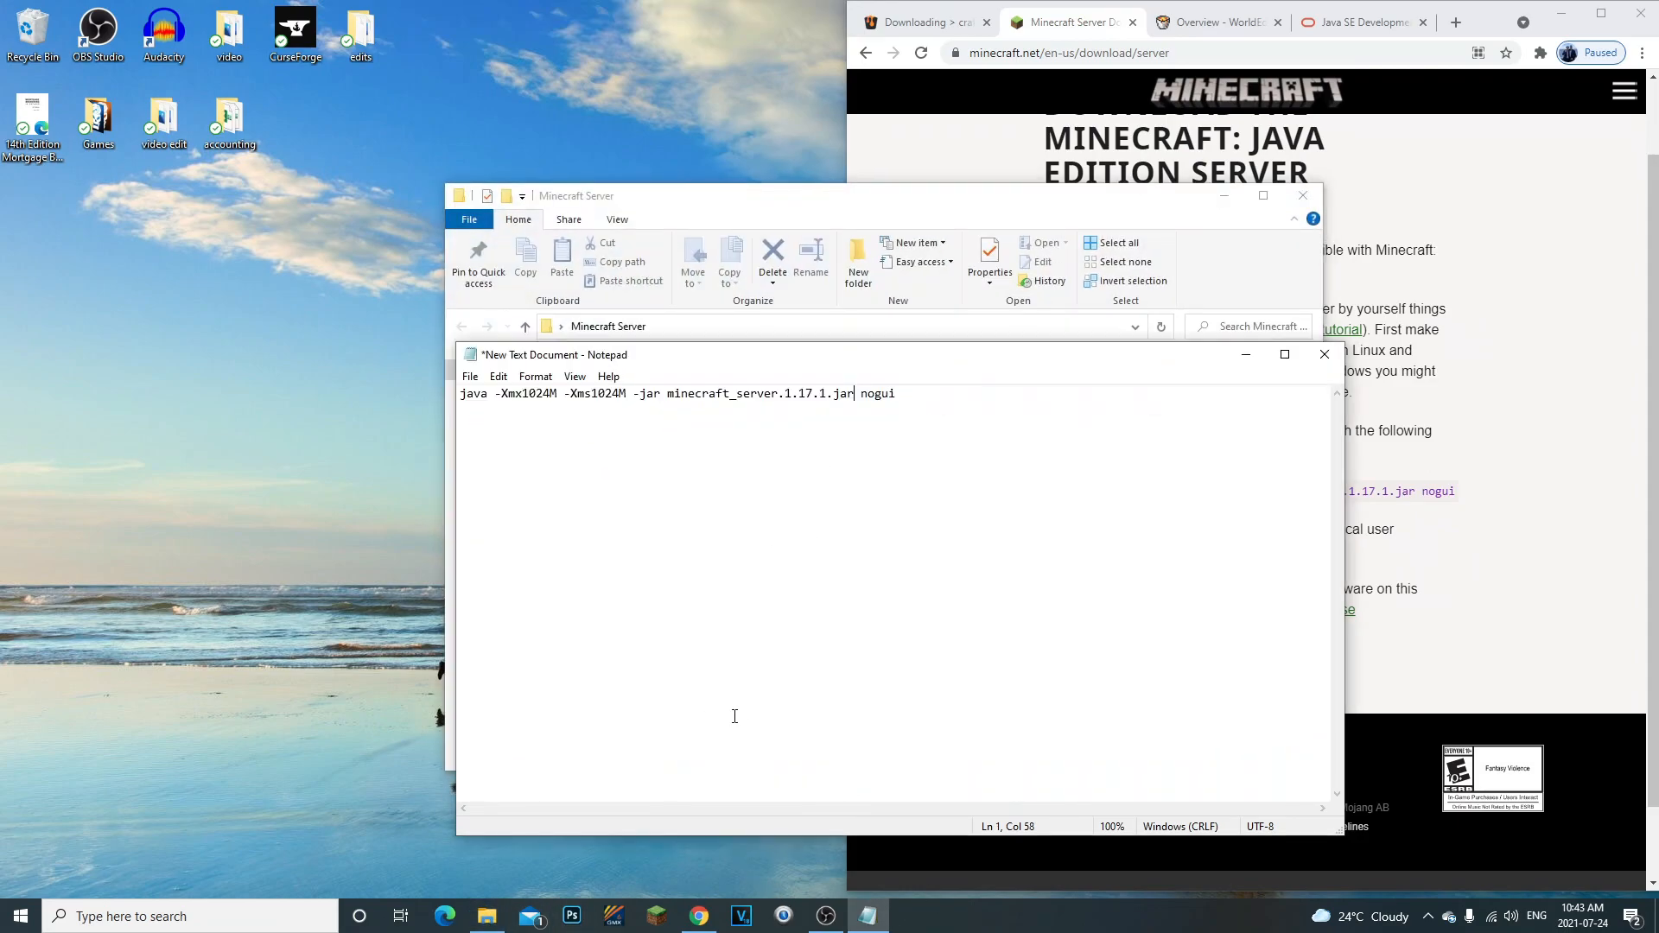
- Change the maximum memory argument in the launch command to -Xmx2048M
{"action": "left_click", "coordinate": [550, 394]}
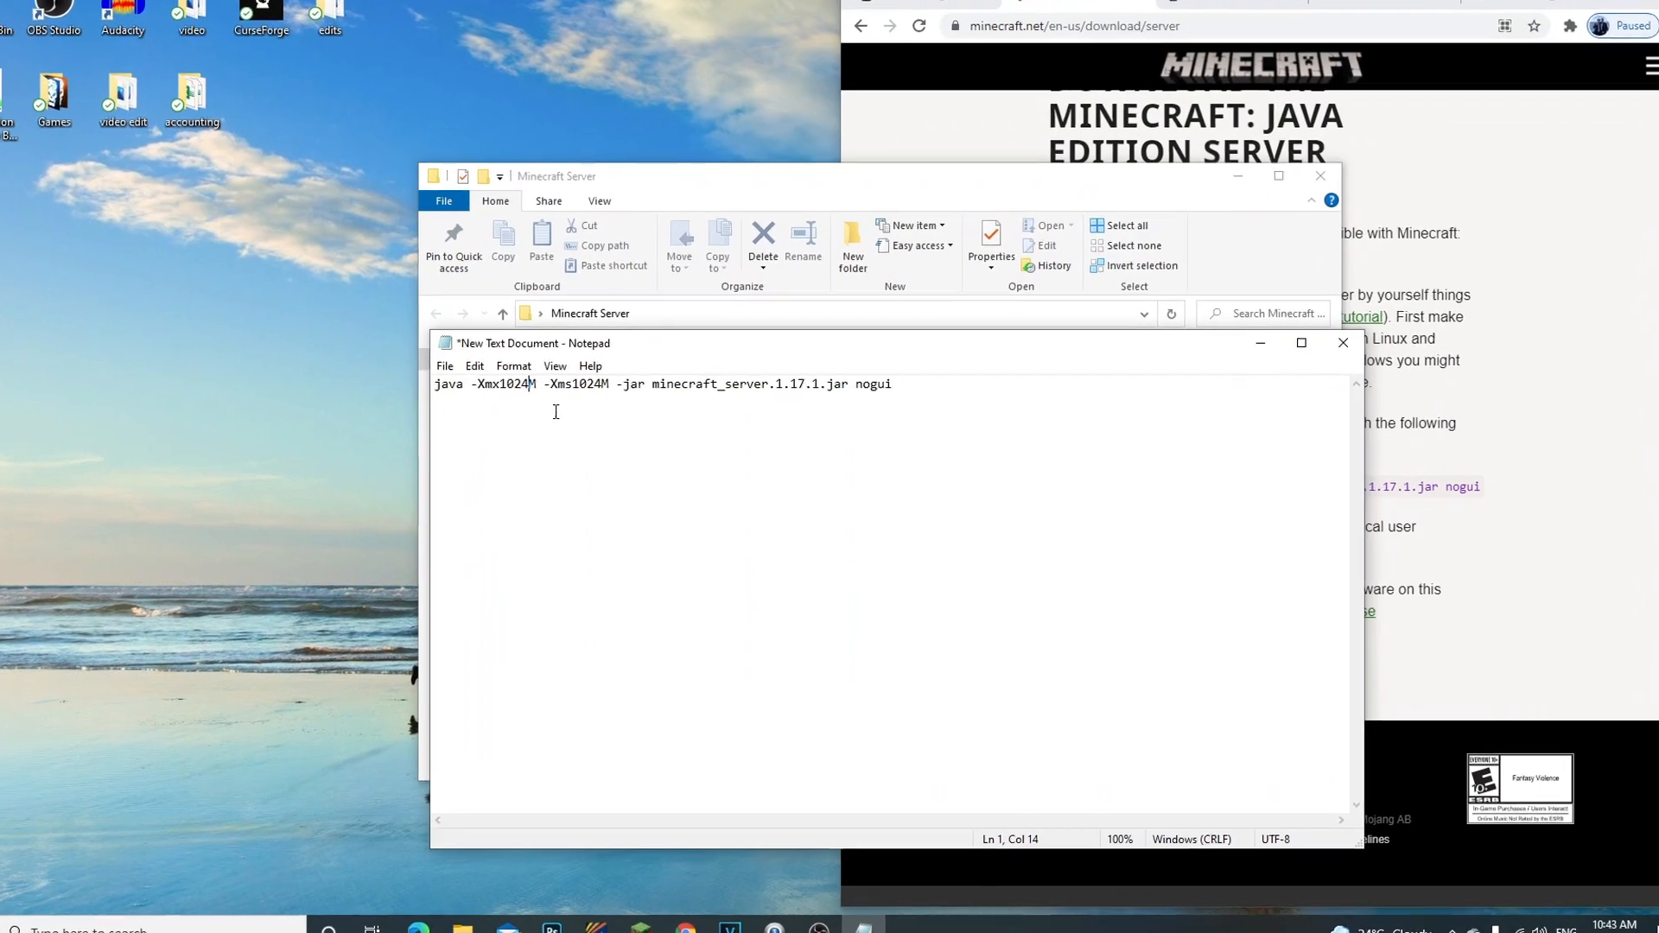
{"action": "key", "text": "BackSpace"}
{"action": "key", "text": "BackSpace"}
{"action": "key", "text": "BackSpace"}
{"action": "key", "text": "BackSpace"}
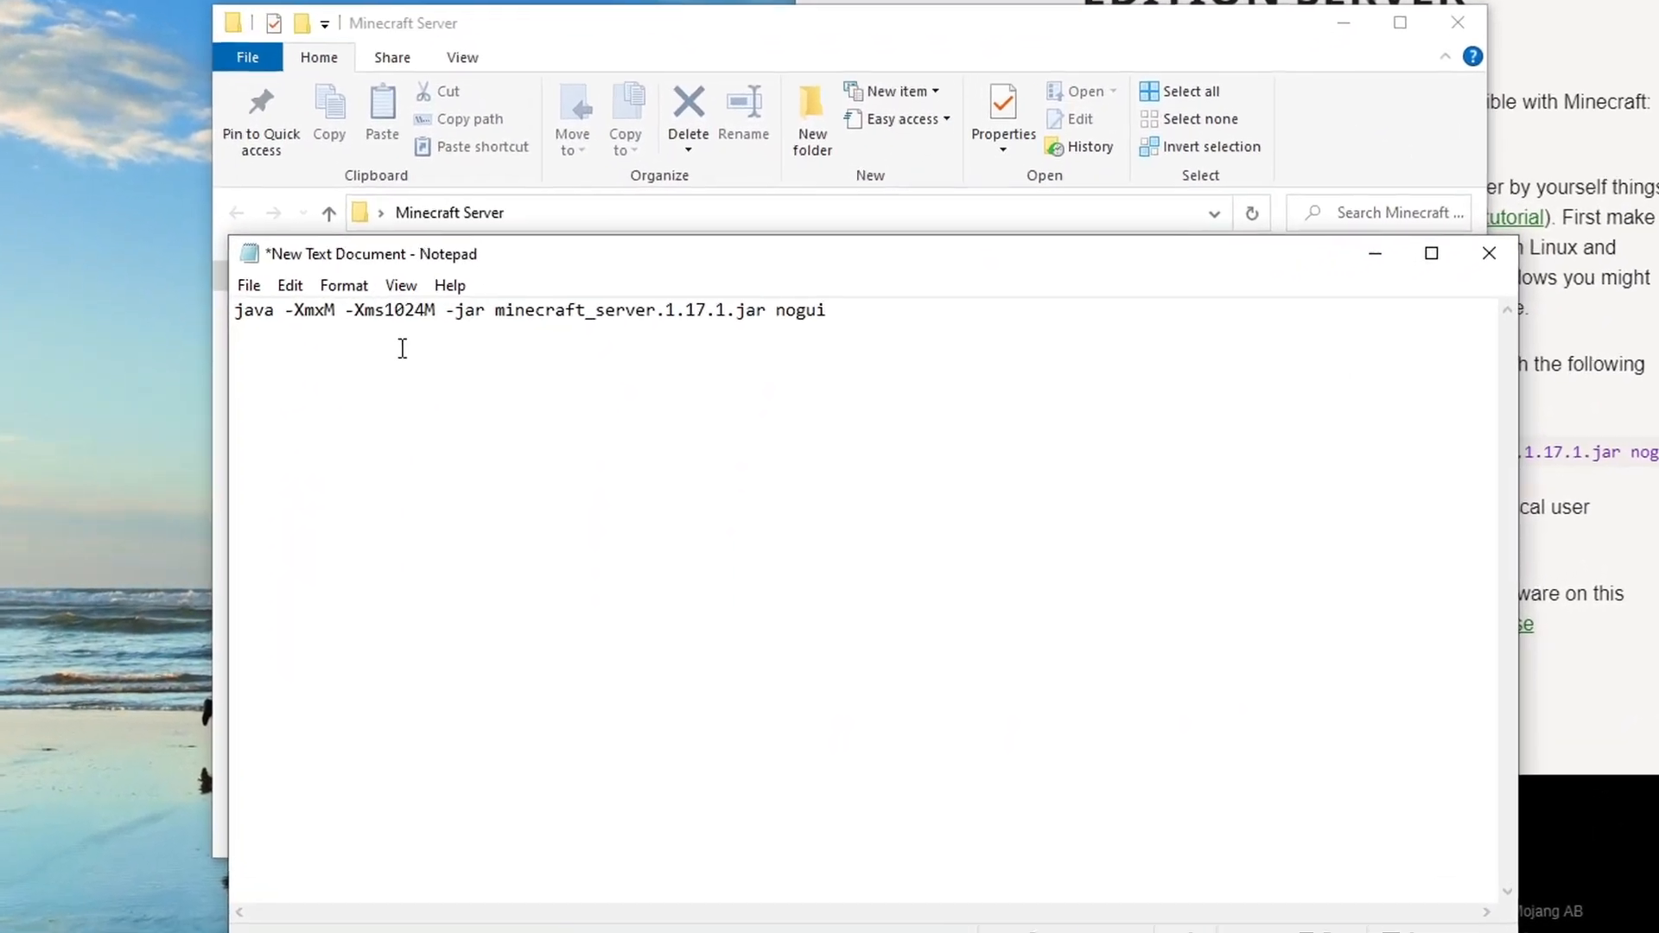
{"action": "type", "text": "2048"}
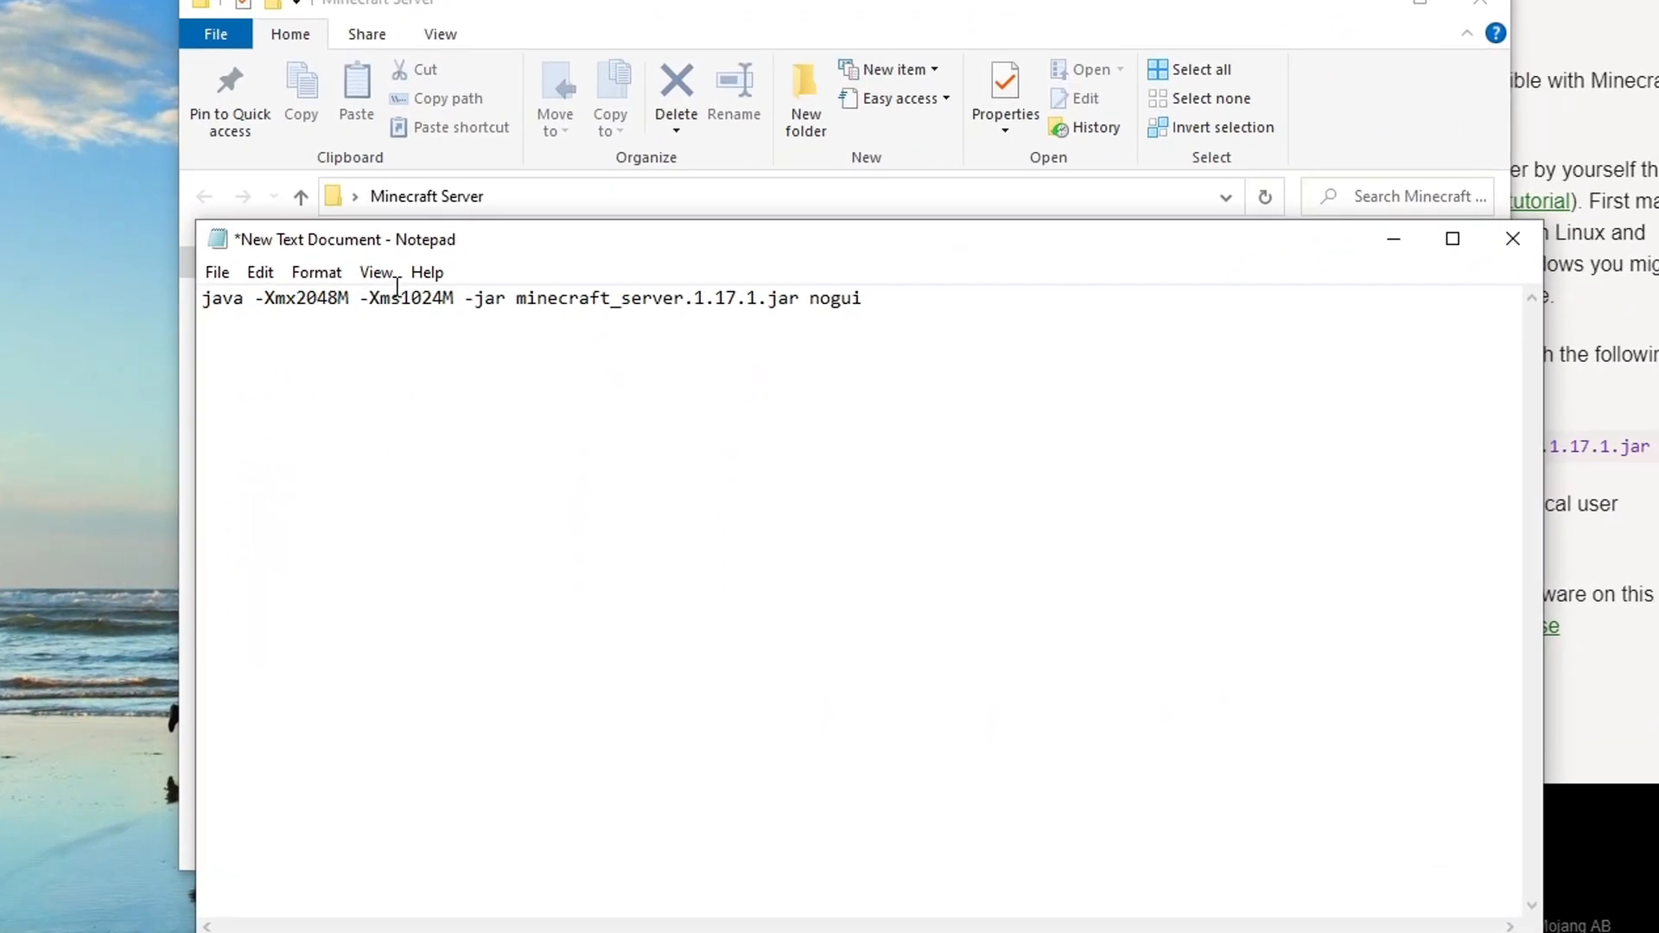
- Change the initial memory argument to -Xms2048M and add a second line reading "pause"
{"action": "key", "text": "BackSpace"}
{"action": "key", "text": "BackSpace"}
{"action": "key", "text": "BackSpace"}
{"action": "key", "text": "BackSpace"}
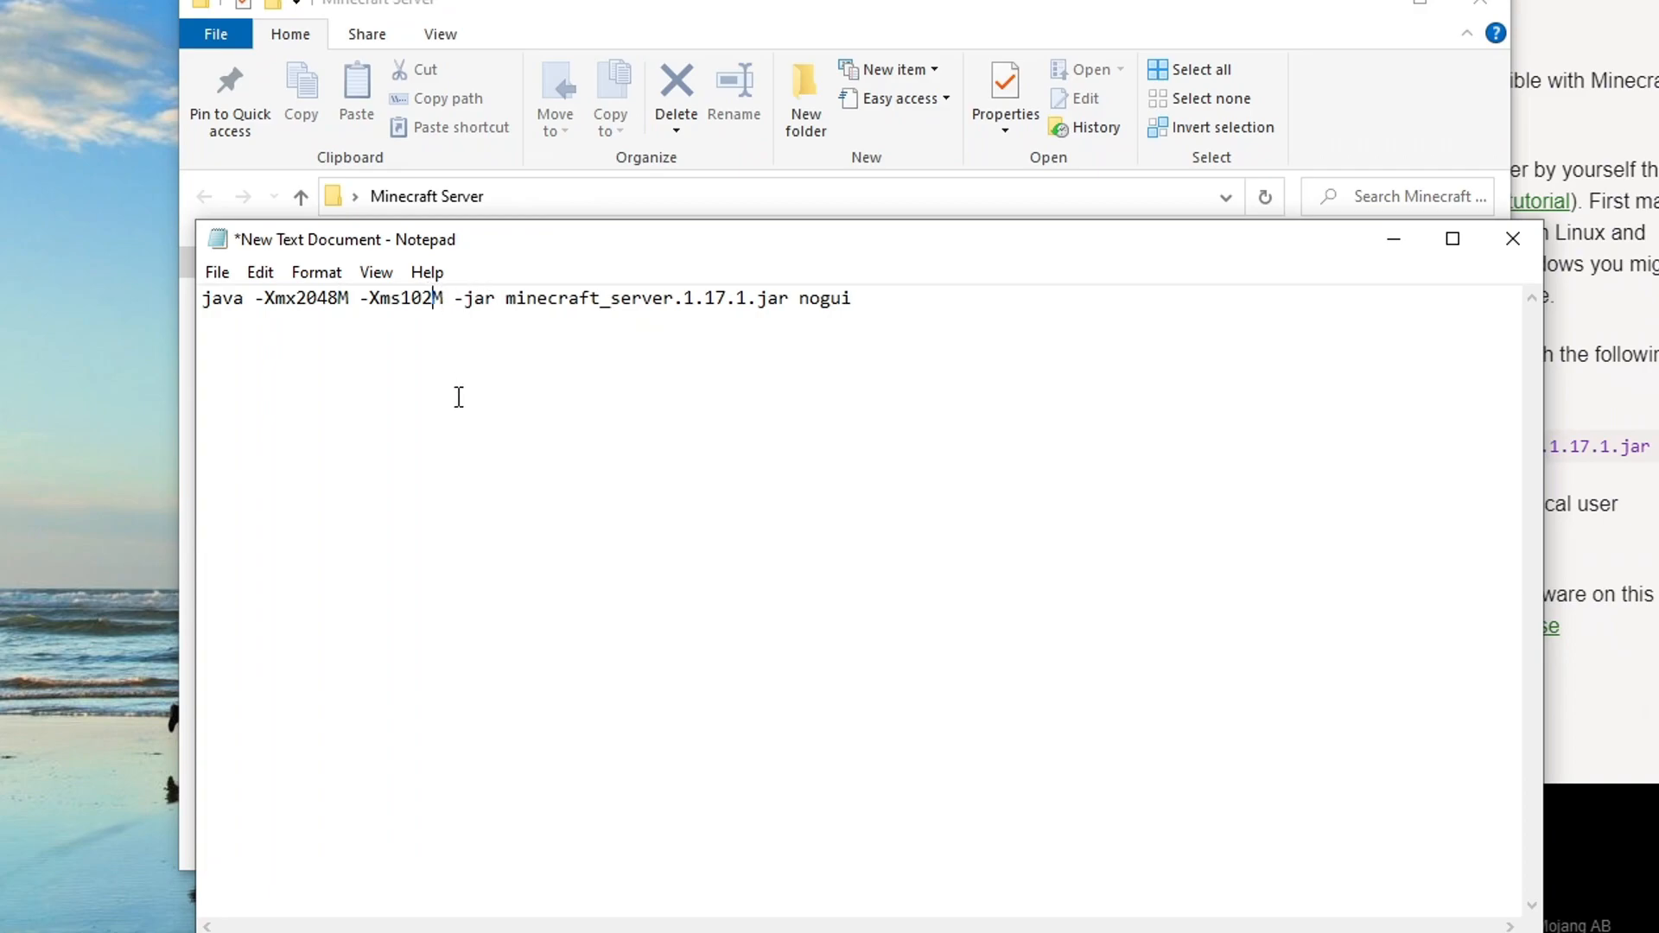
{"action": "type", "text": "20"}
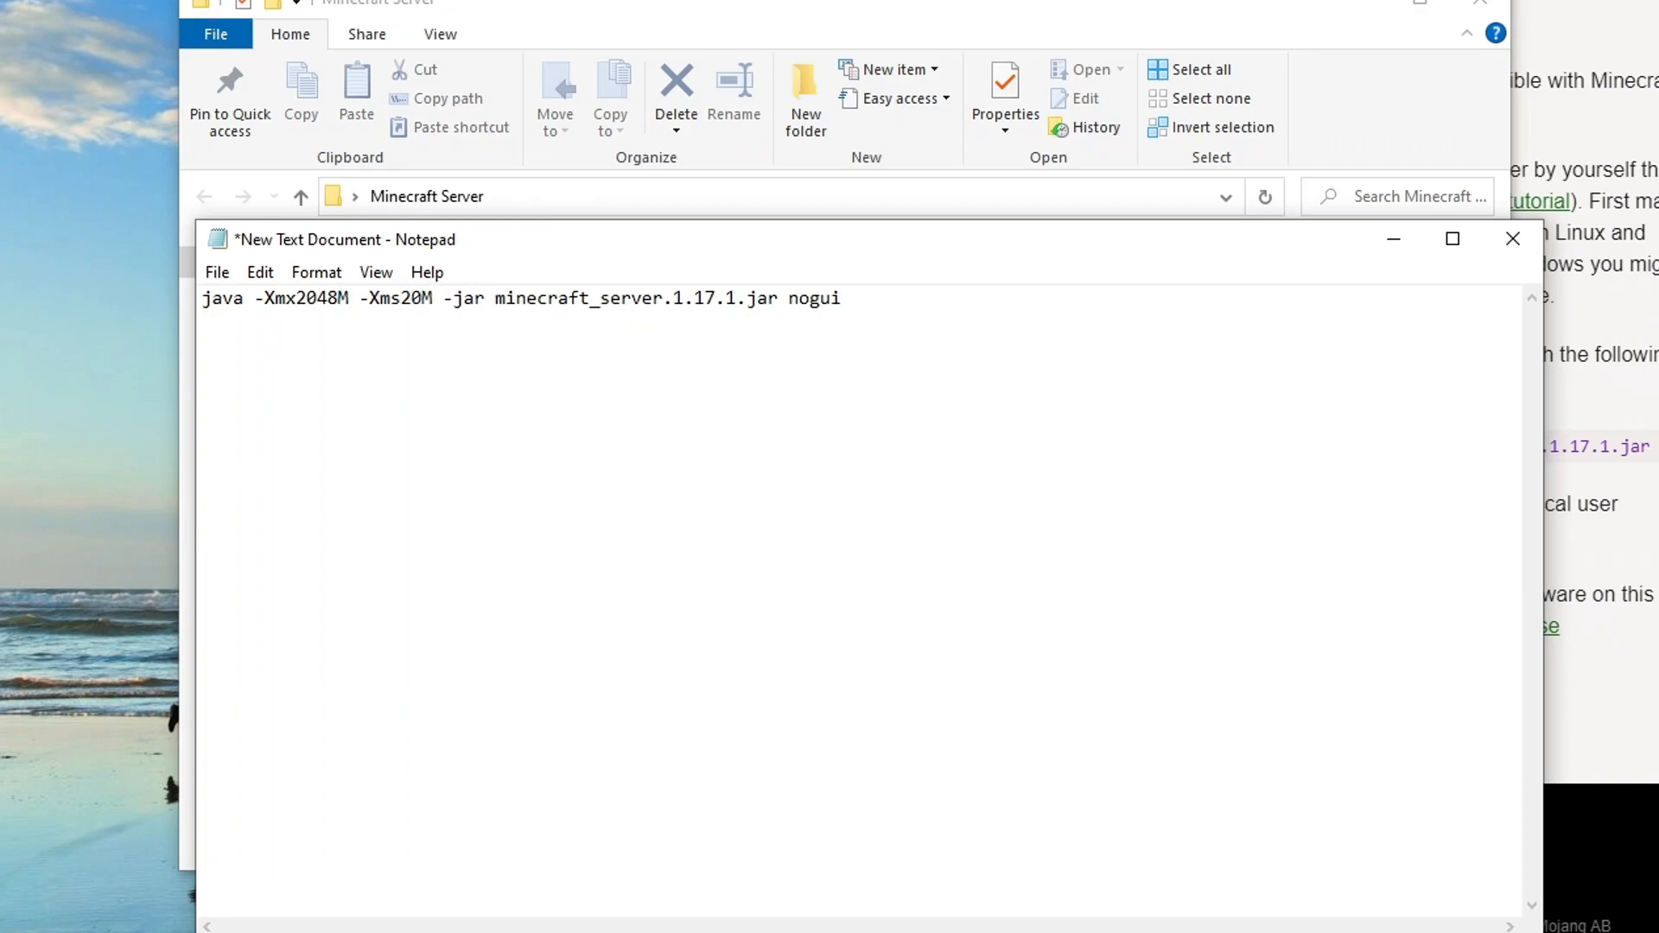
{"action": "type", "text": "48"}
{"action": "left_click_drag", "start_coordinate": [532, 241], "coordinate": [352, 229]}
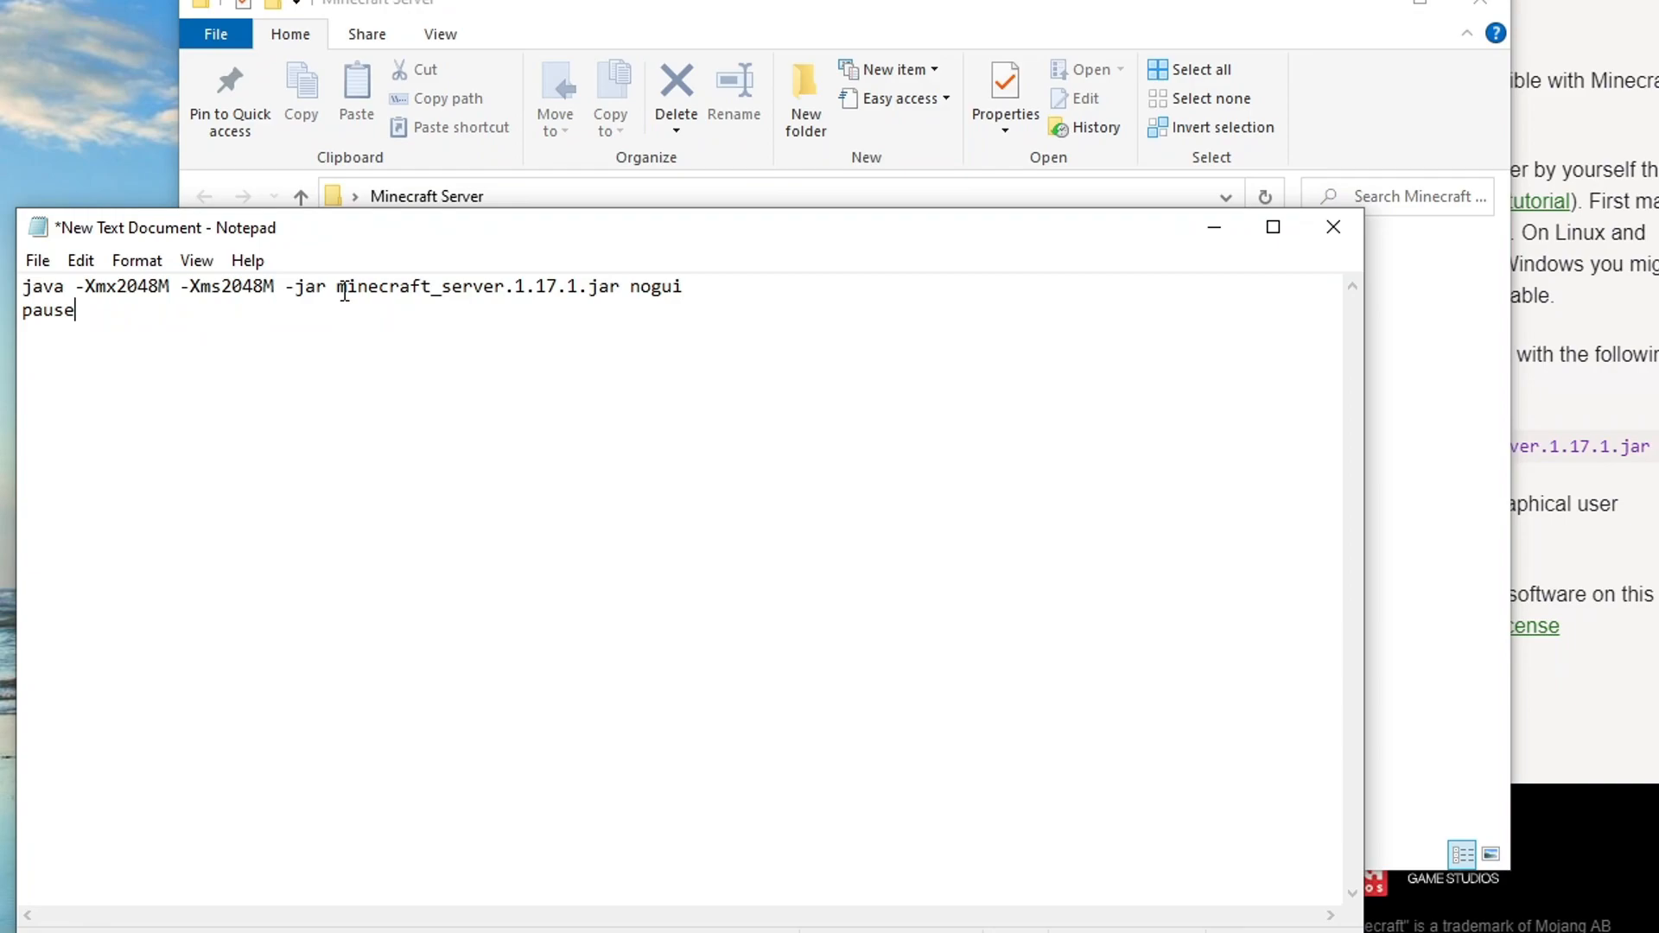
- Replace "minecraft_server.1.17.1" in the launch command with "craftbukkit", keeping the .jar extension
{"action": "left_click_drag", "start_coordinate": [563, 244], "coordinate": [821, 376]}
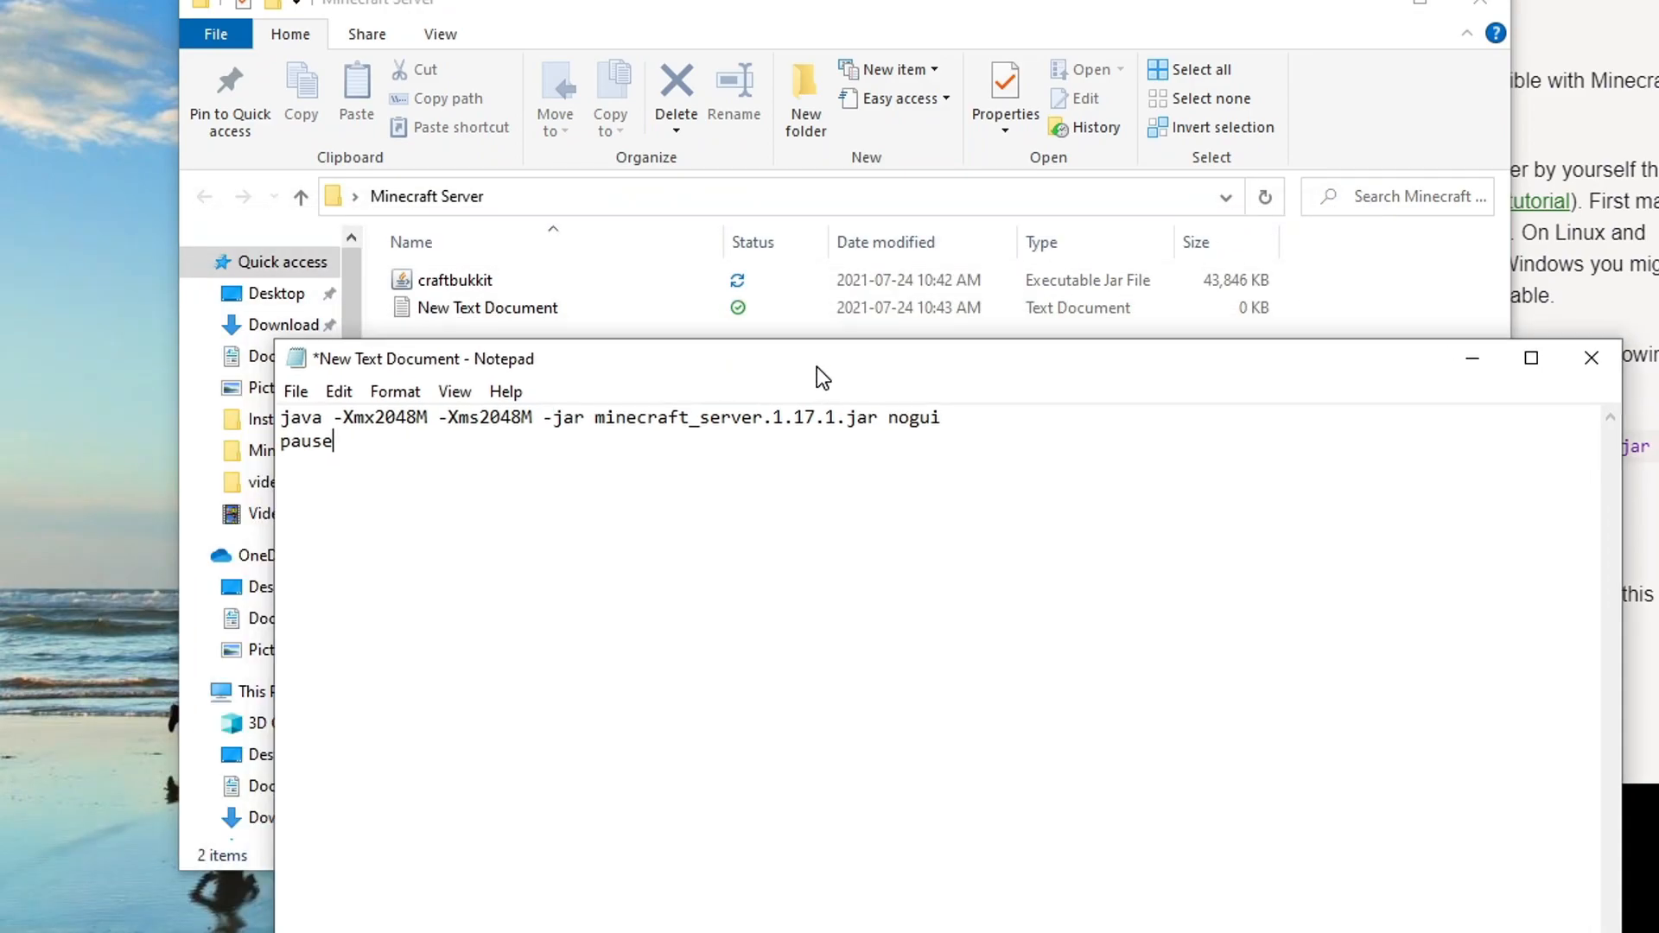
{"action": "left_click_drag", "start_coordinate": [660, 10], "coordinate": [154, 0]}
{"action": "left_click", "coordinate": [1214, 579]}
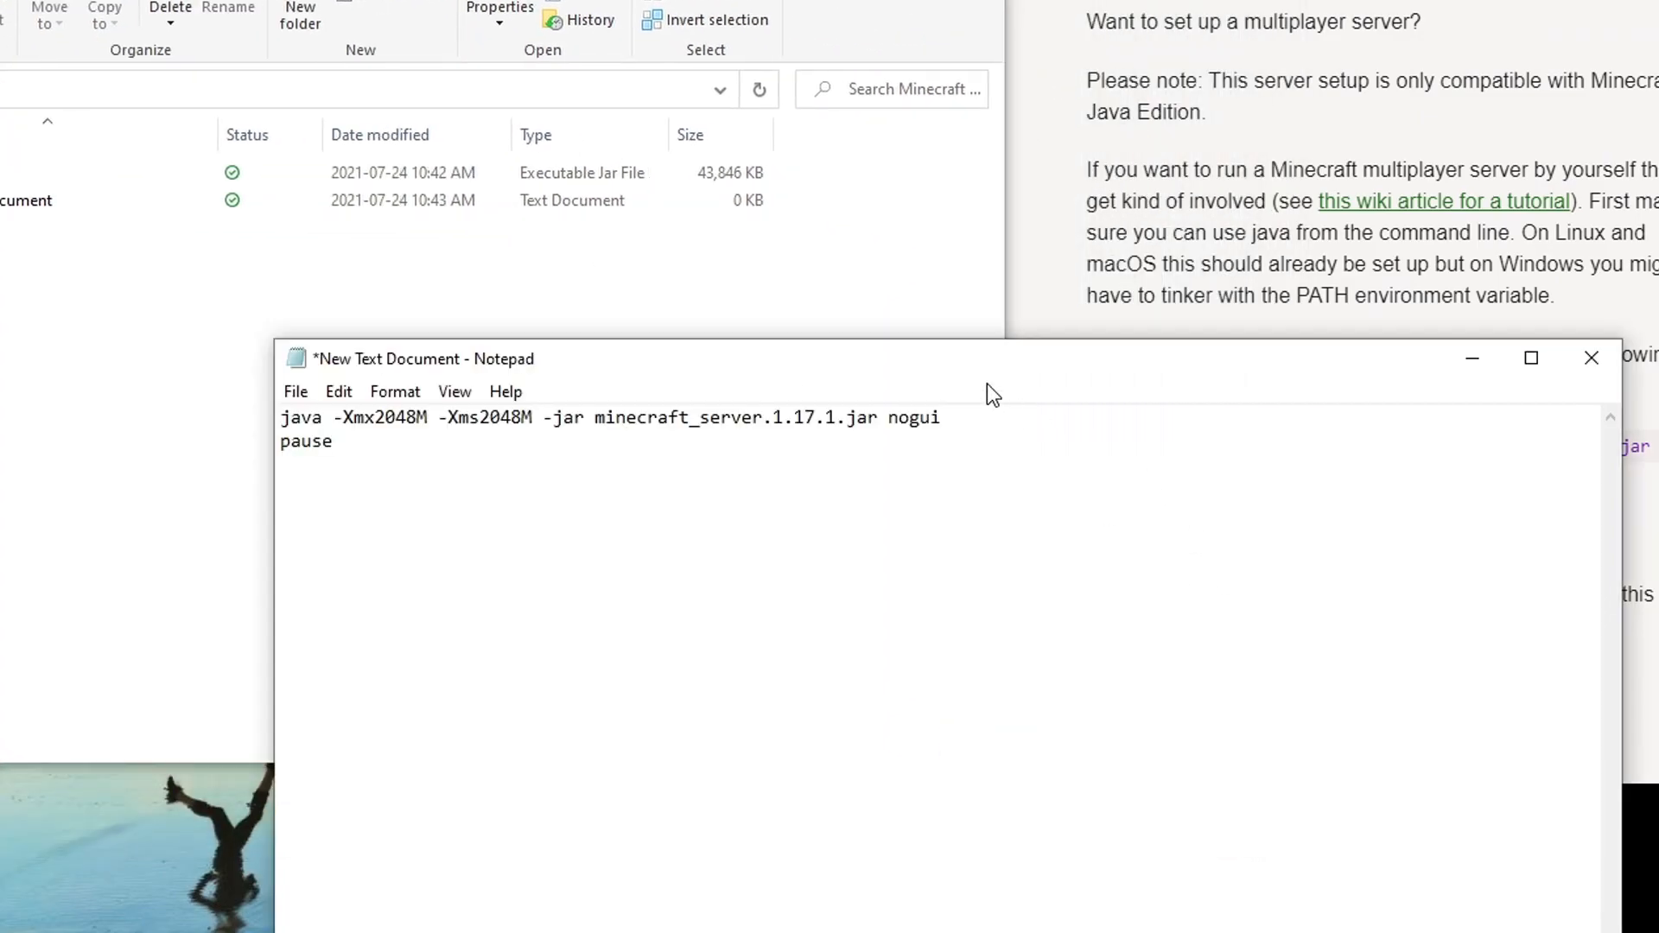
{"action": "left_click_drag", "start_coordinate": [1300, 375], "coordinate": [1606, 386]}
{"action": "left_click_drag", "start_coordinate": [1065, 431], "coordinate": [1293, 435]}
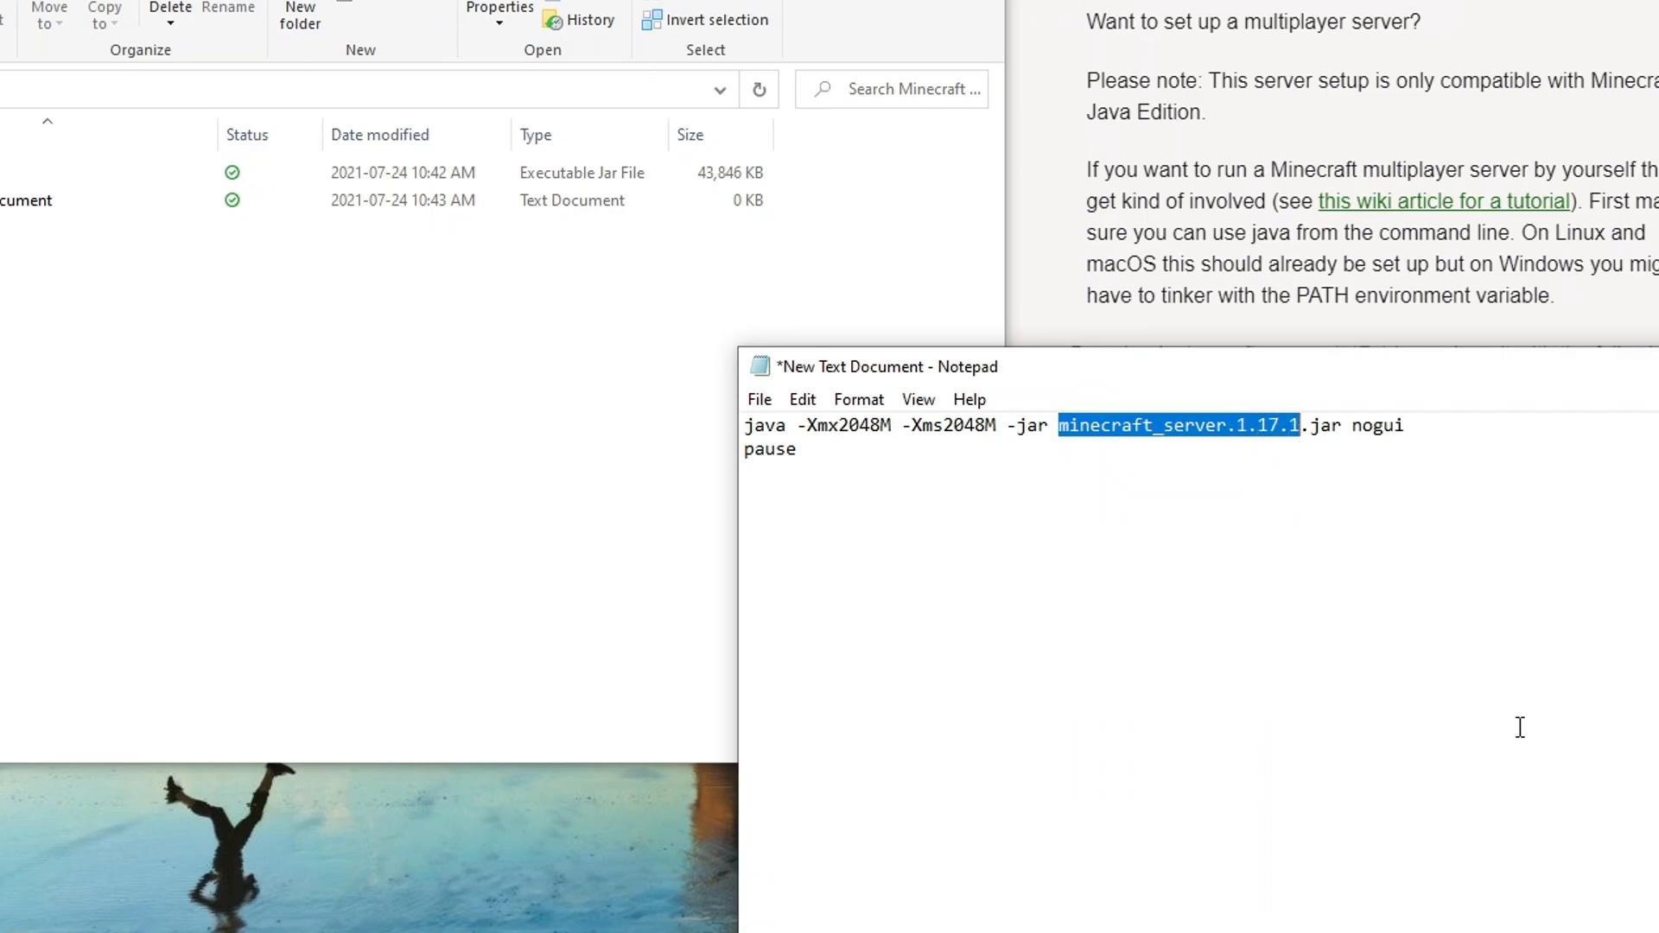
{"action": "key", "text": "BackSpace"}
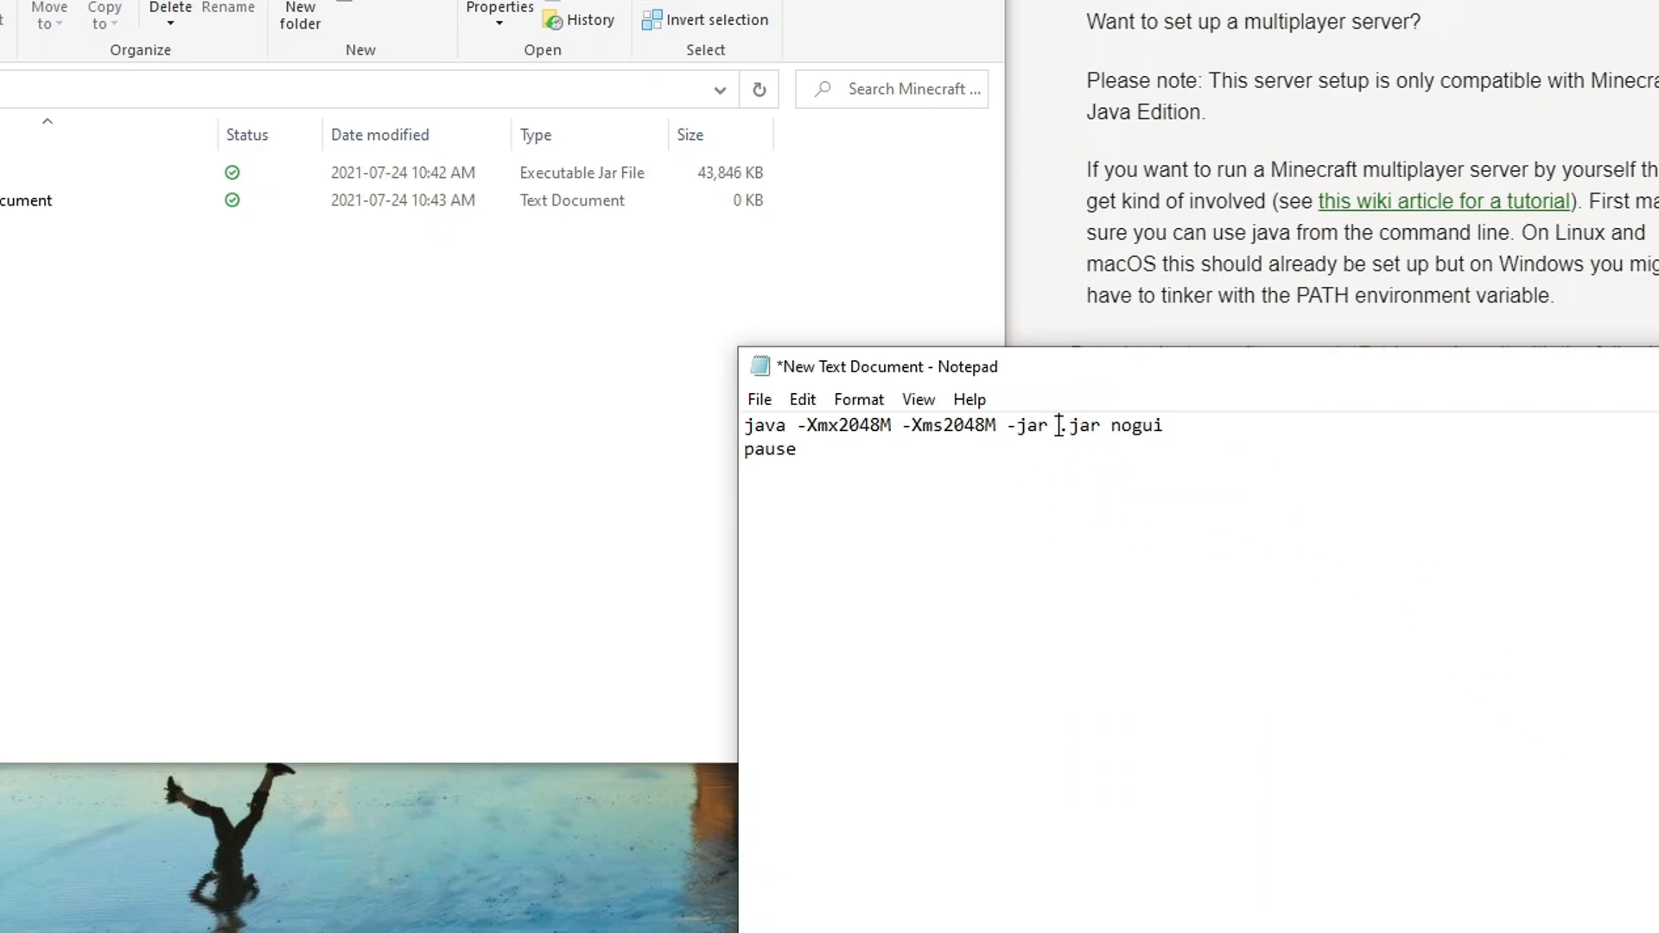
{"action": "type", "text": "craftbukkit"}
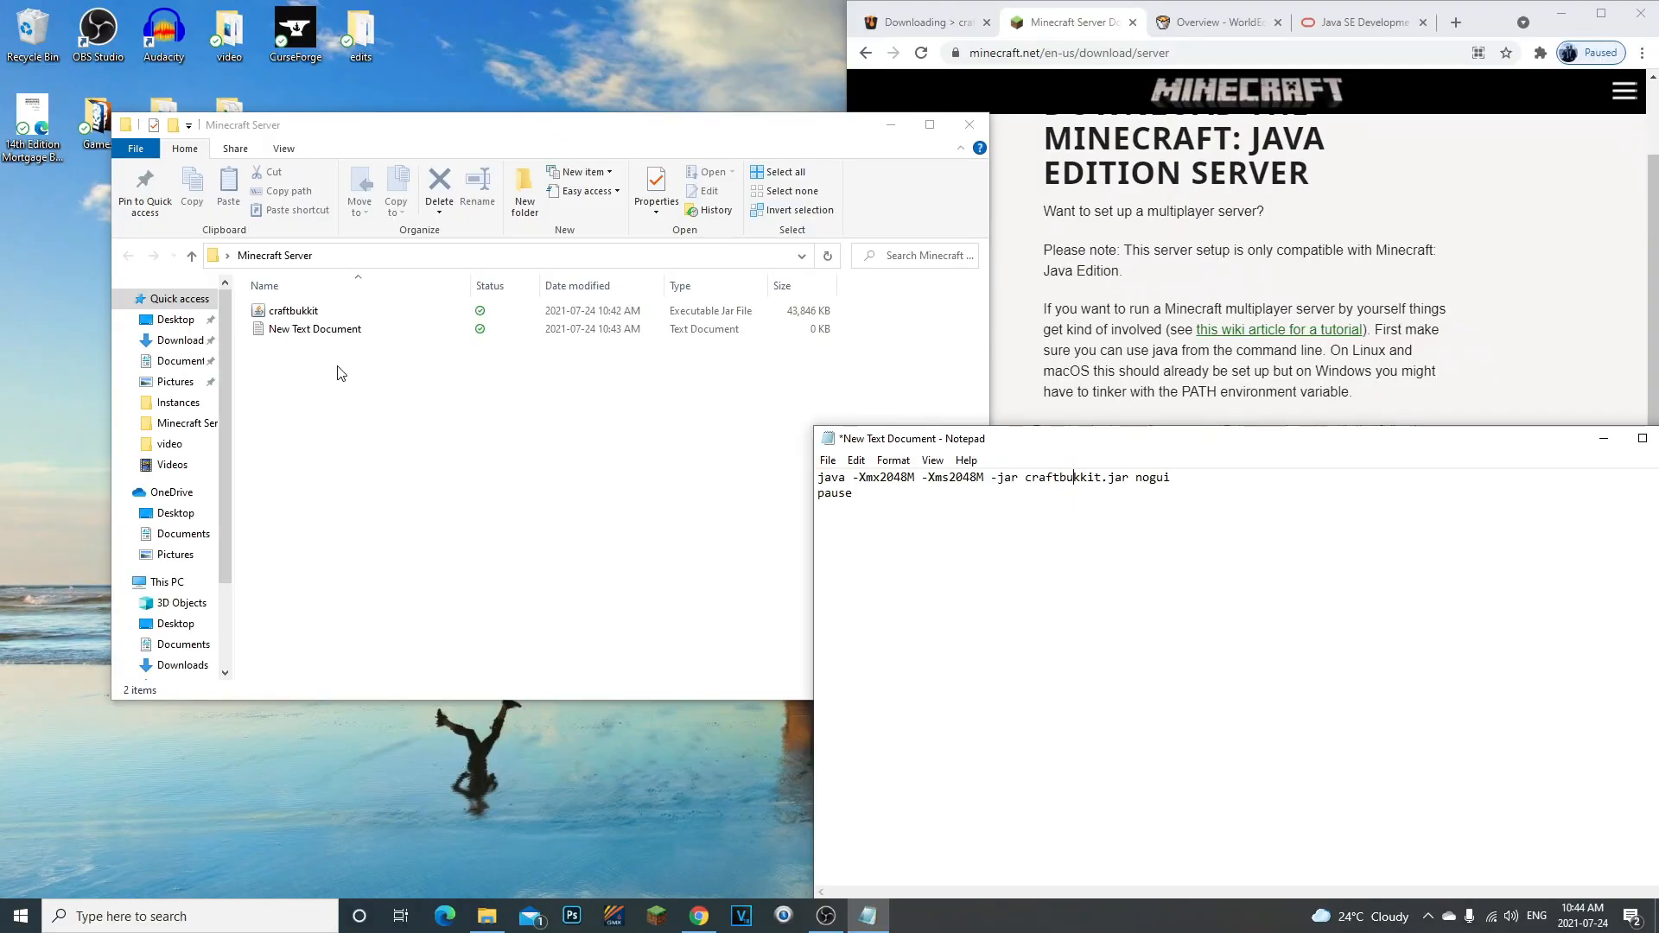
- Compare the jar name in the launch command with the craftbukkit file's name in the Minecraft Server folder
{"action": "left_click", "coordinate": [294, 311]}
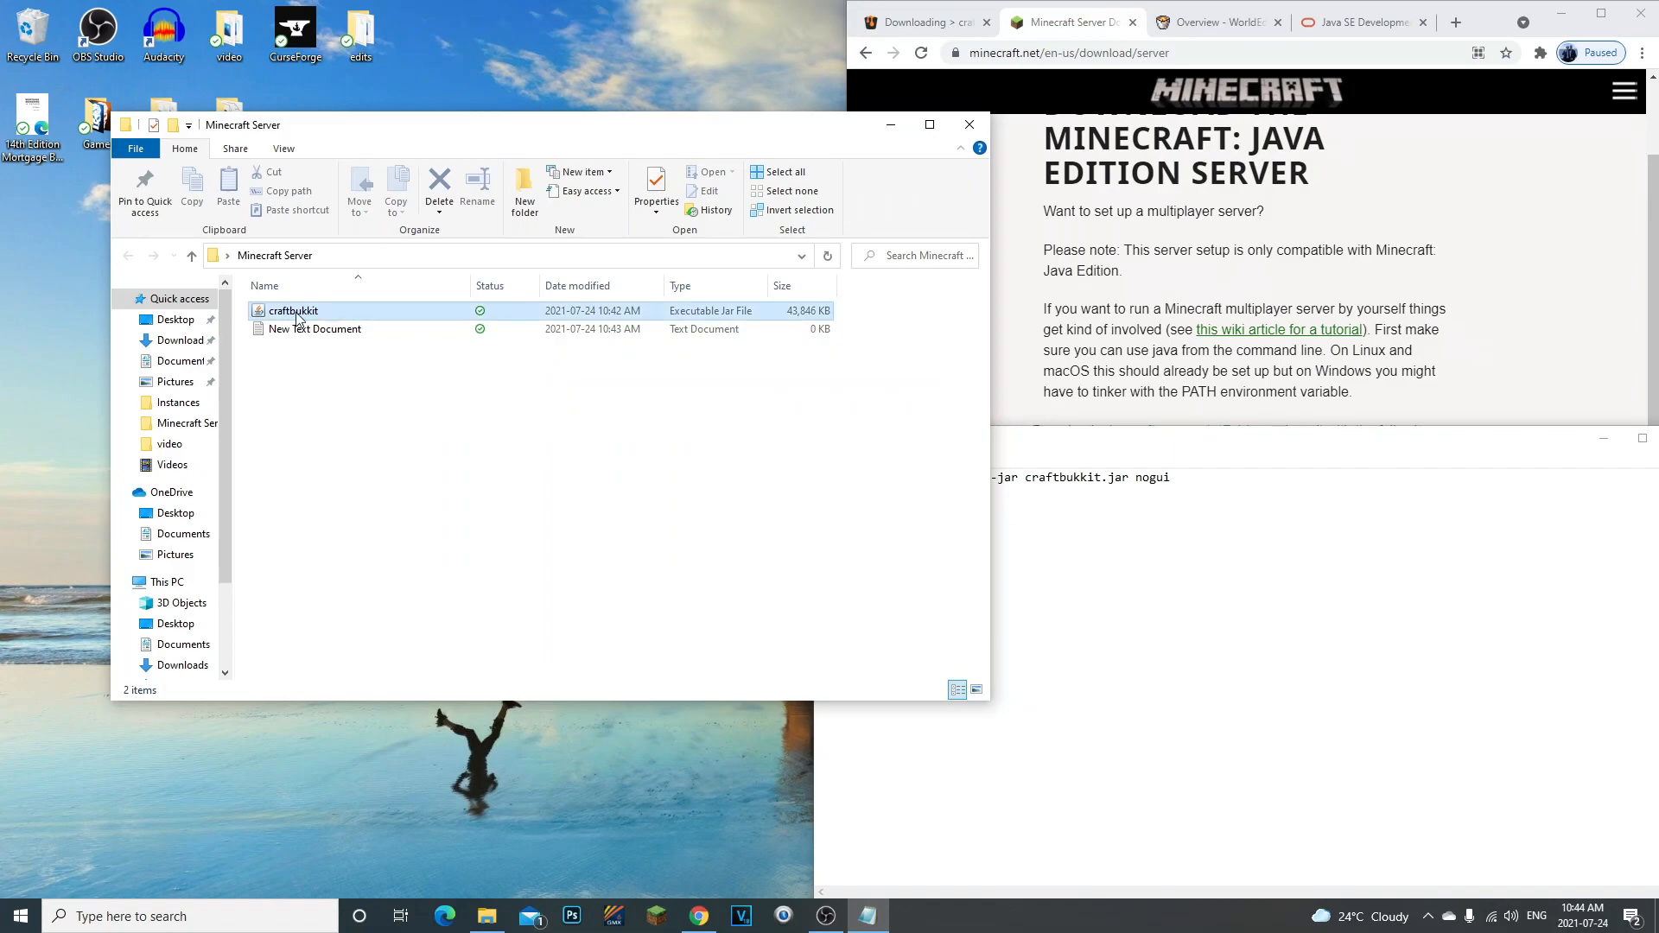
{"action": "left_click", "coordinate": [1207, 608]}
{"action": "left_click", "coordinate": [537, 333]}
{"action": "left_click", "coordinate": [492, 374]}
{"action": "left_click", "coordinate": [1047, 521]}
{"action": "left_click_drag", "start_coordinate": [1026, 481], "coordinate": [1134, 481]}
{"action": "left_click", "coordinate": [1028, 495]}
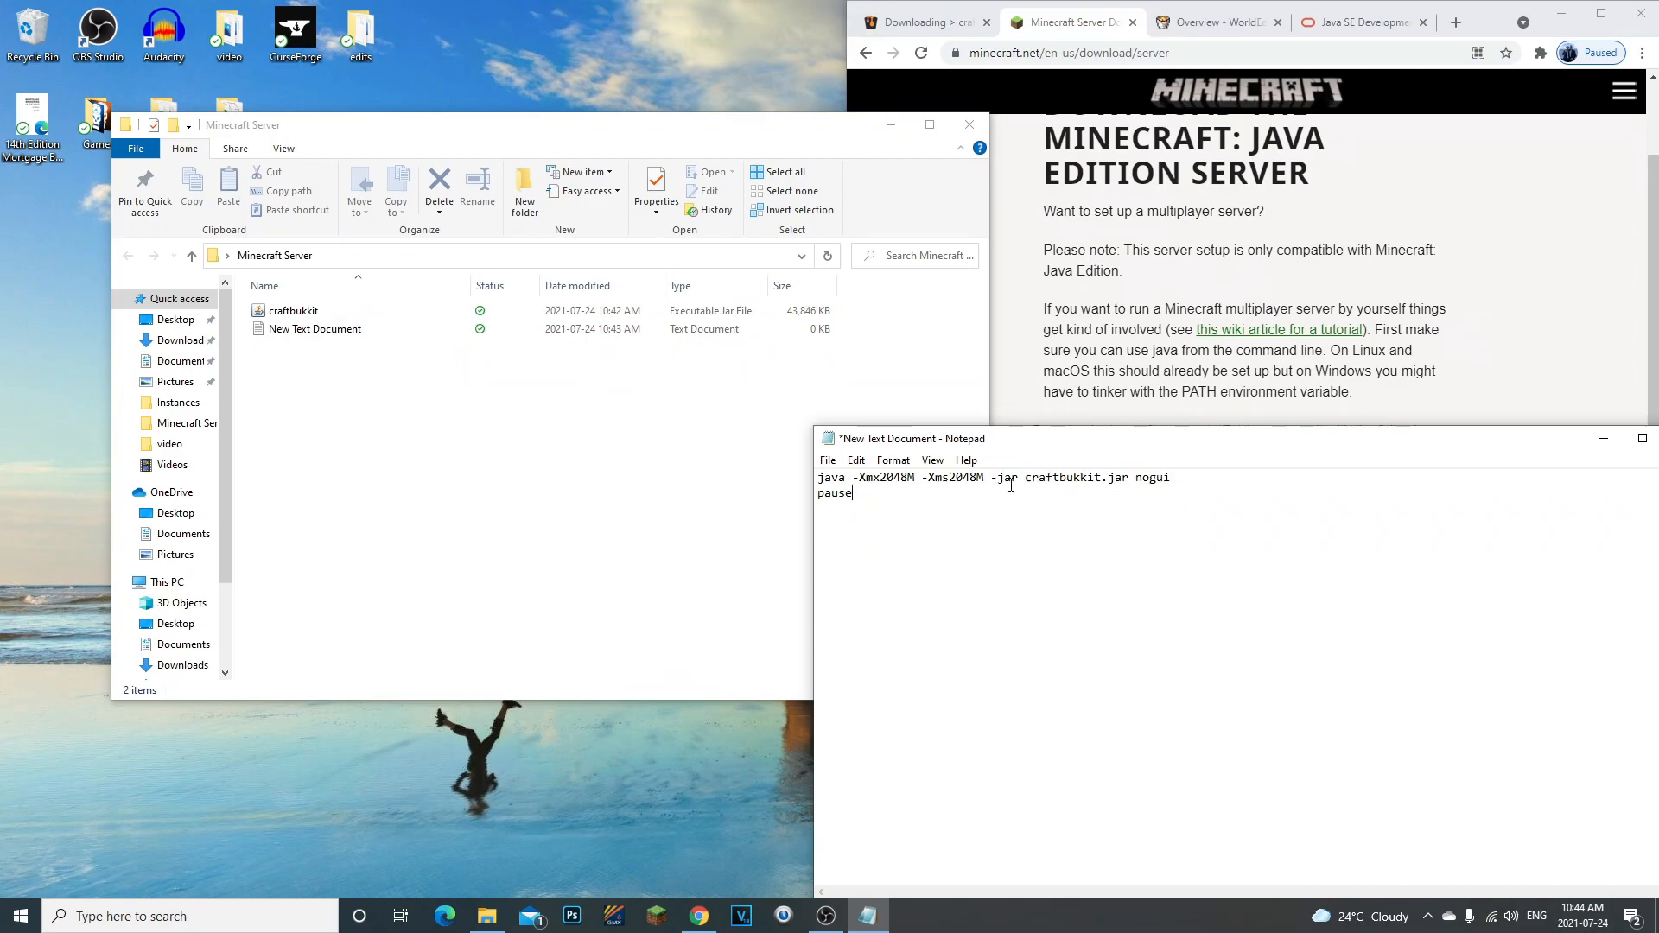
{"action": "double_click", "coordinate": [1079, 484]}
{"action": "left_click", "coordinate": [1028, 480]}
{"action": "left_click_drag", "start_coordinate": [1026, 481], "coordinate": [1116, 481]}
{"action": "left_click", "coordinate": [1117, 480]}
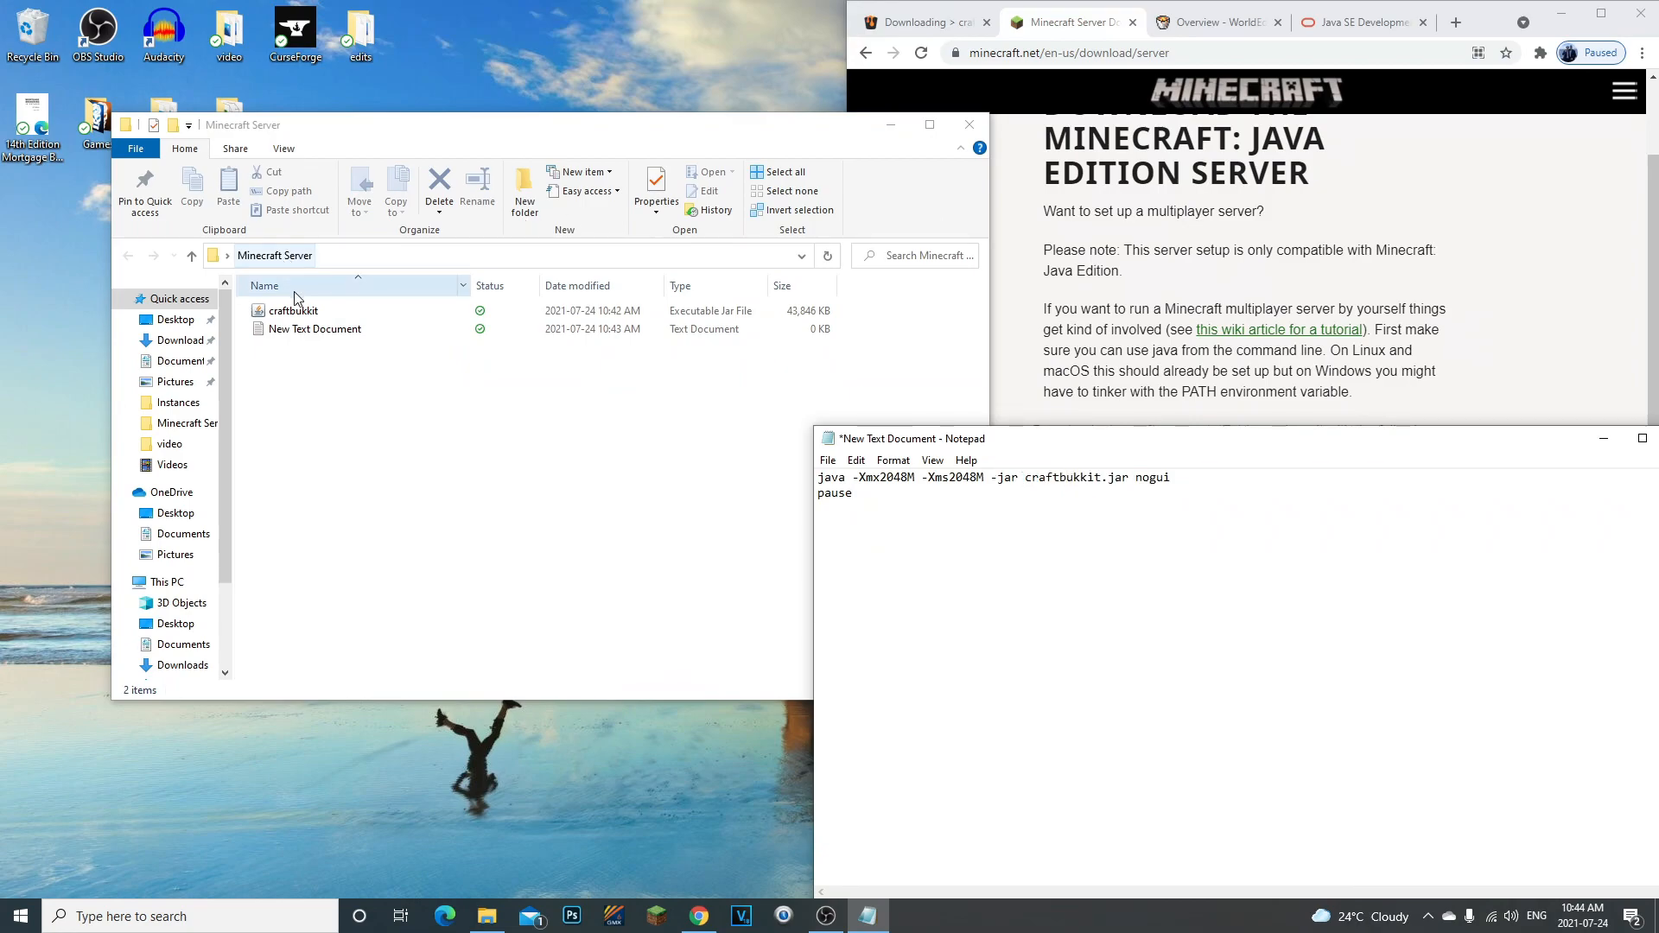
{"action": "left_click", "coordinate": [280, 316]}
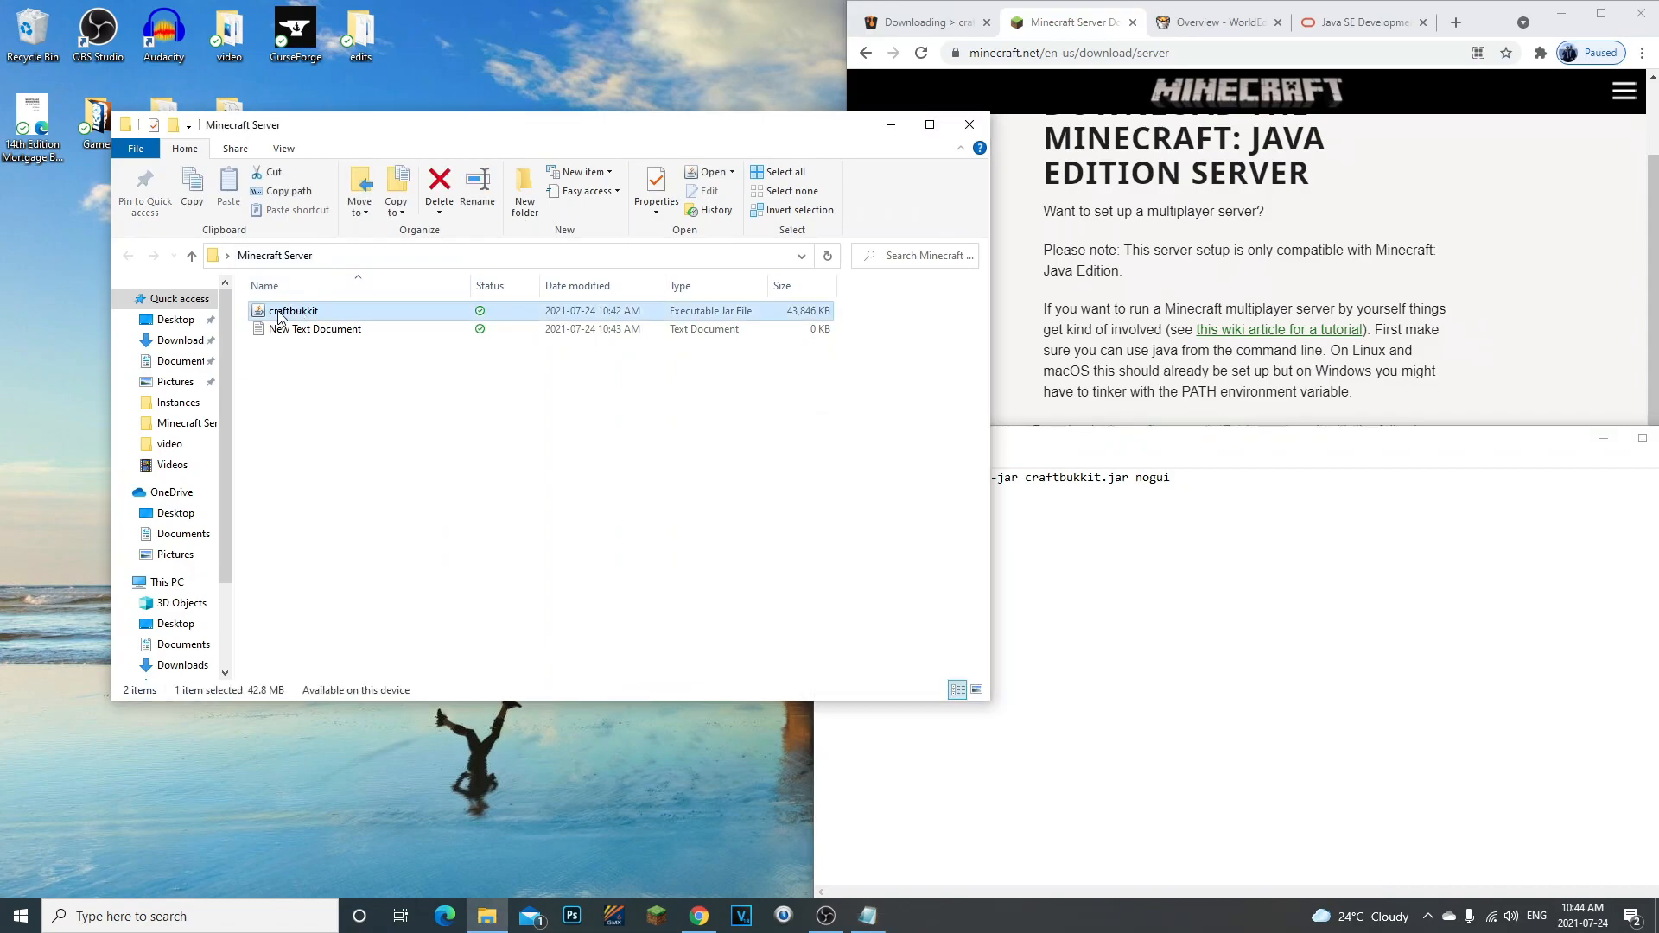
{"action": "left_click", "coordinate": [647, 506]}
{"action": "left_click", "coordinate": [1137, 636]}
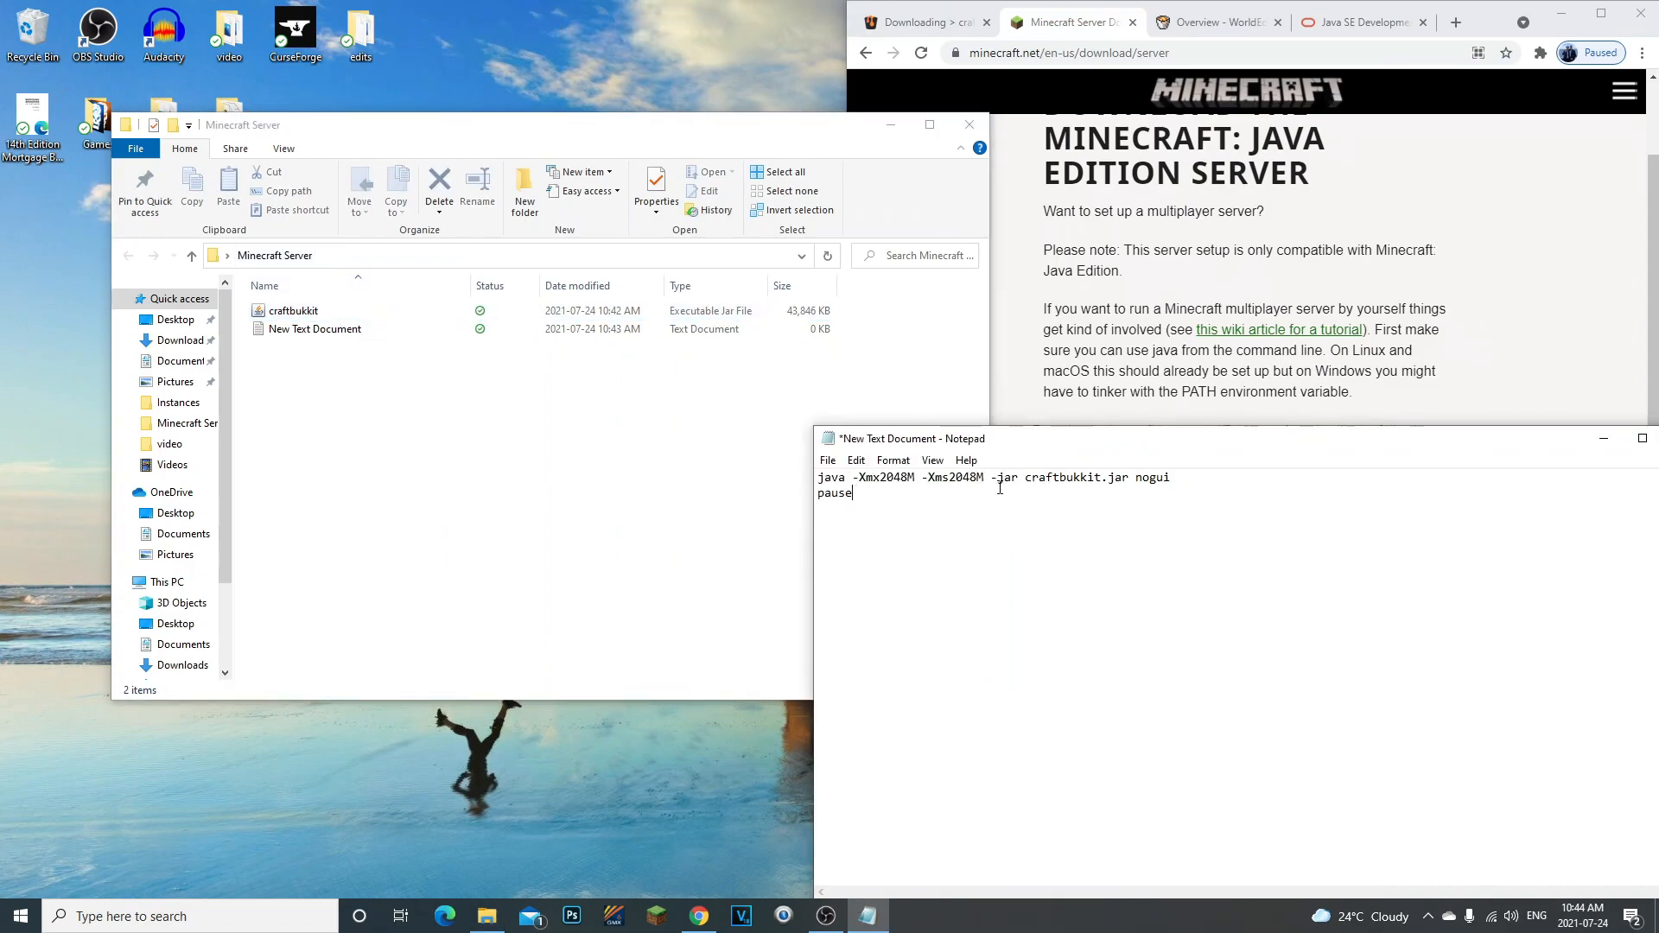
{"action": "left_click_drag", "start_coordinate": [1031, 485], "coordinate": [1084, 493]}
{"action": "left_click", "coordinate": [1088, 480]}
{"action": "left_click_drag", "start_coordinate": [1025, 478], "coordinate": [1079, 480]}
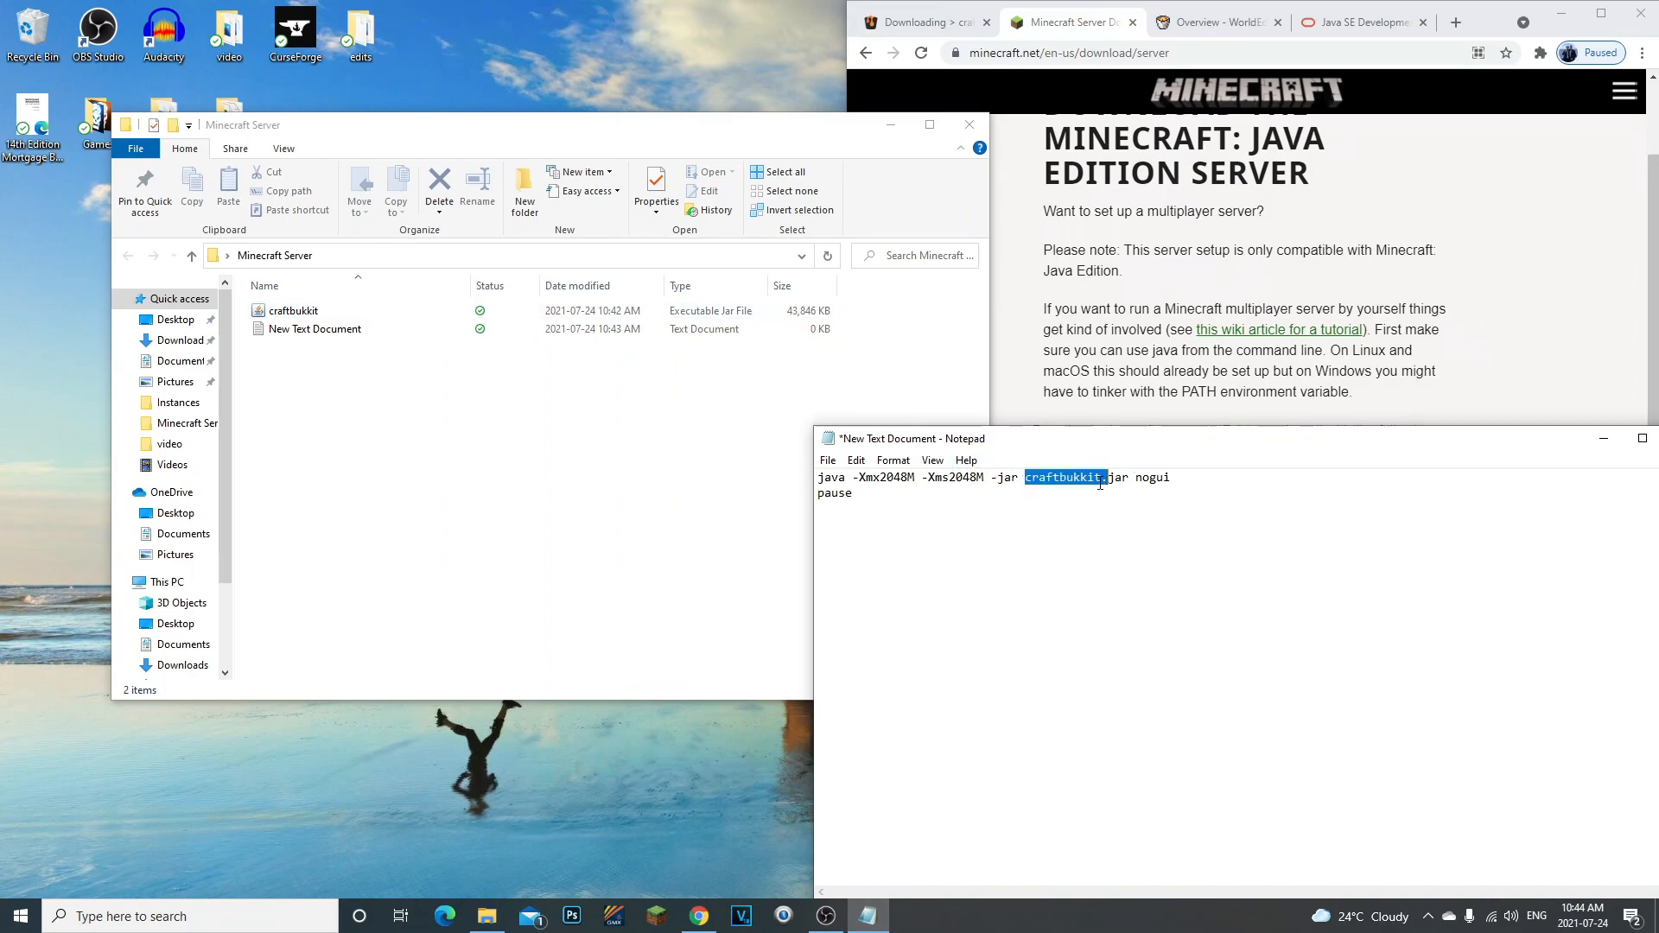
{"action": "left_click", "coordinate": [325, 317]}
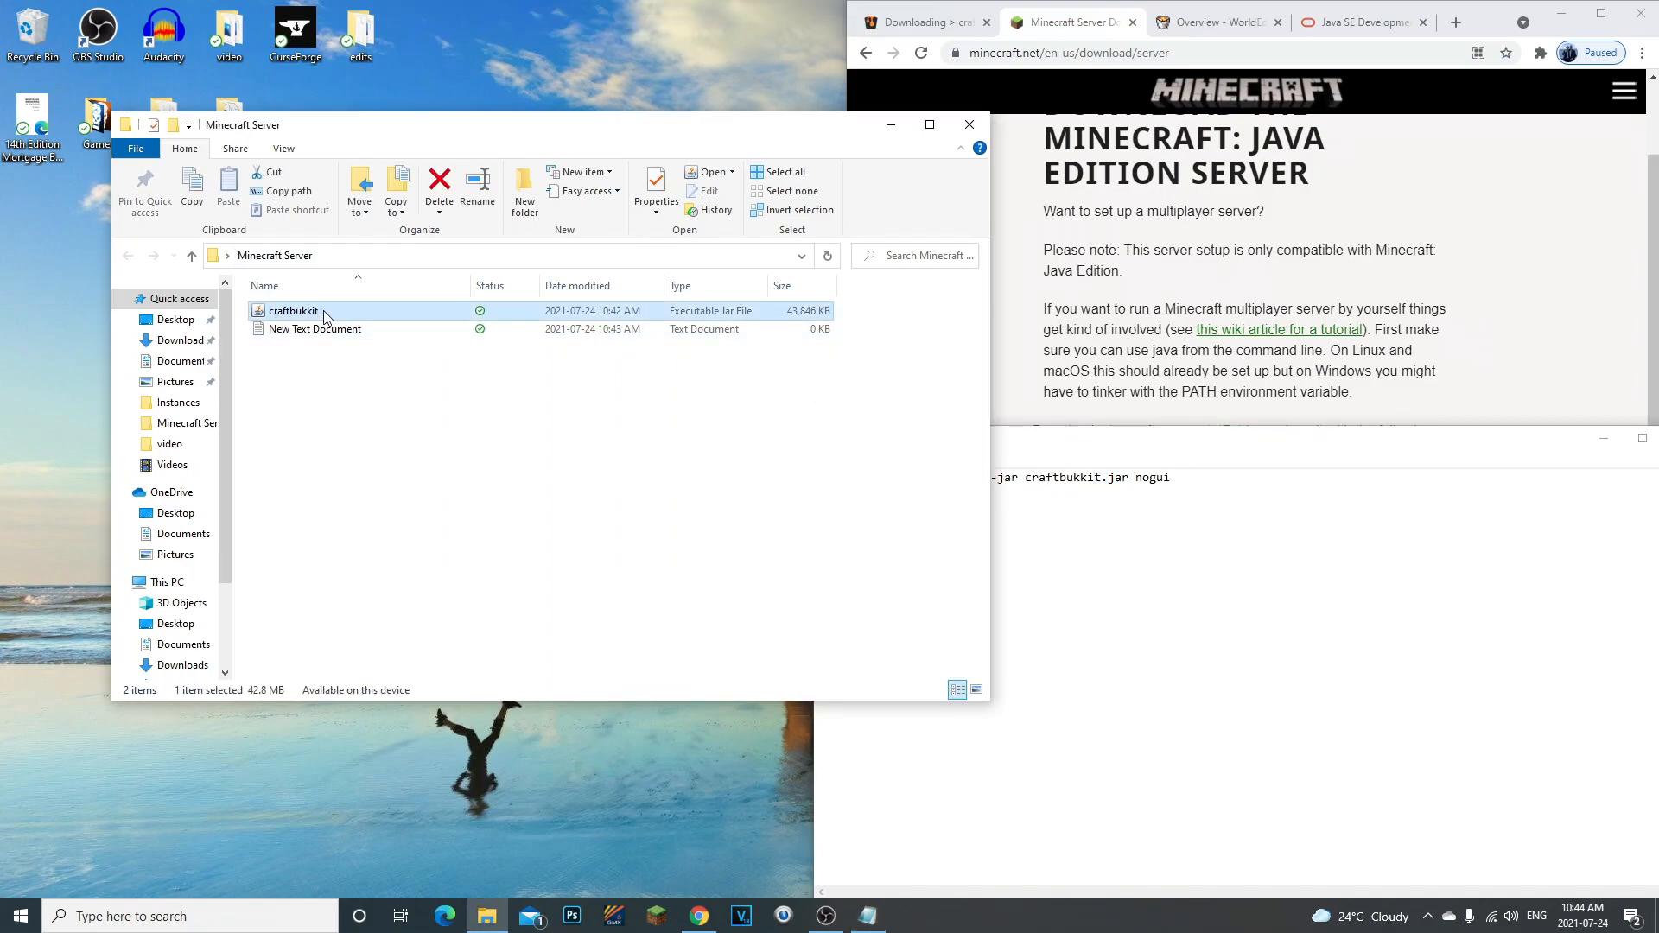
{"action": "left_click", "coordinate": [1018, 520]}
{"action": "left_click", "coordinate": [276, 317]}
{"action": "left_click", "coordinate": [1034, 495]}
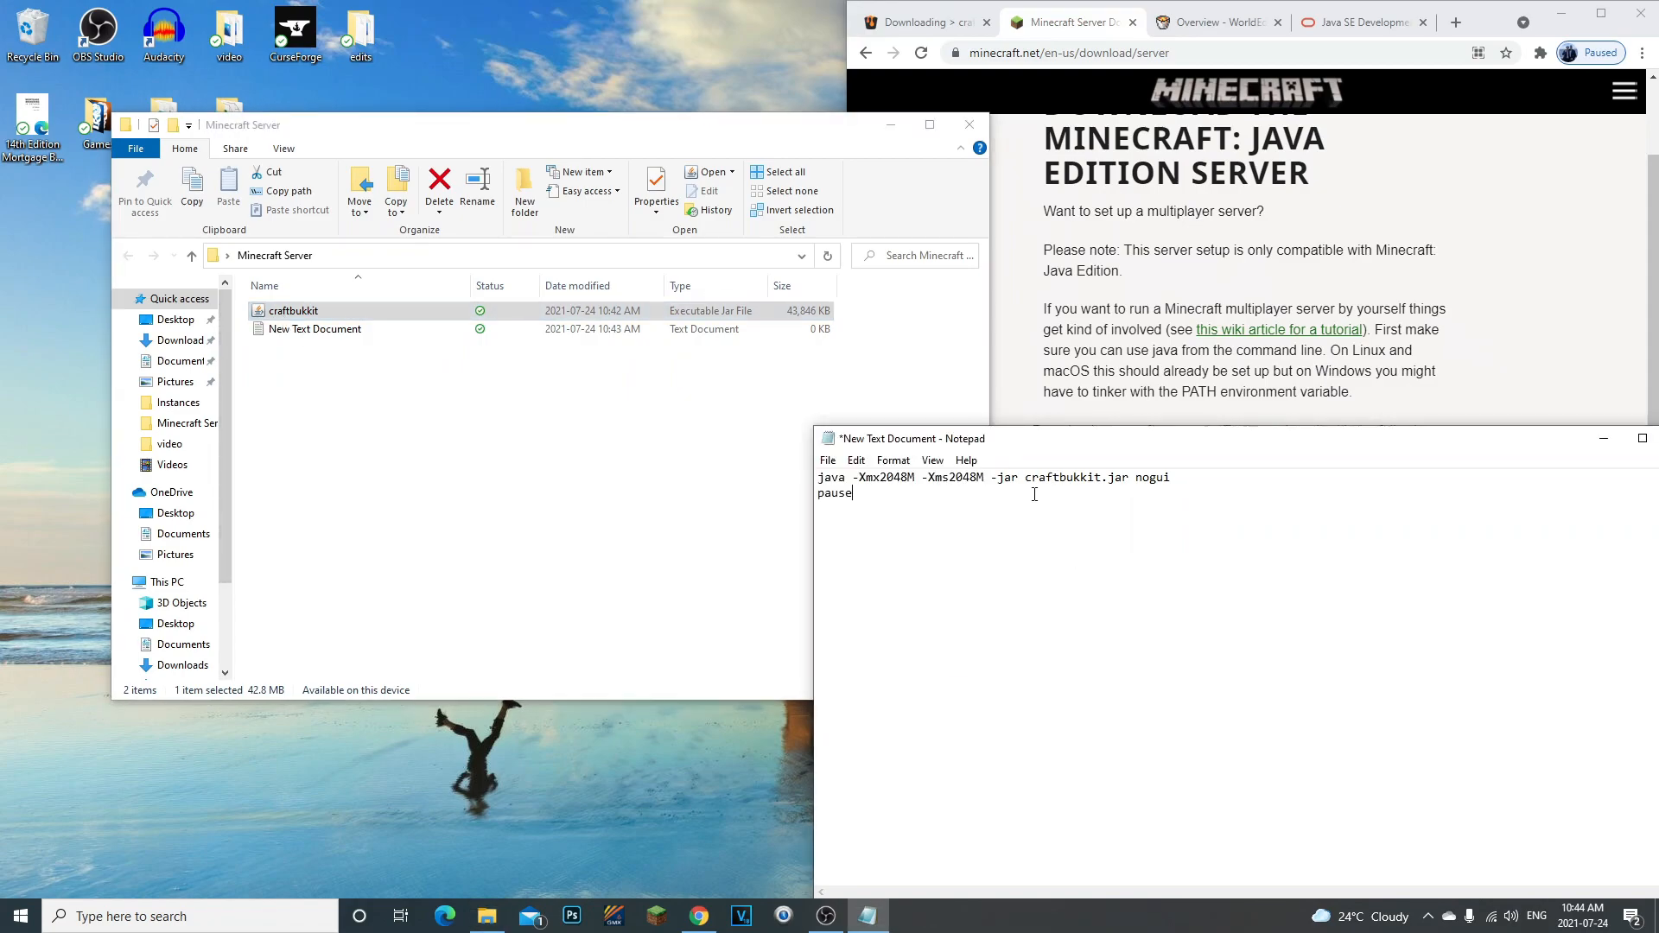
{"action": "mouse_move", "coordinate": [1068, 480]}
{"action": "left_mouse_down"}
{"action": "mouse_move", "coordinate": [1014, 478]}
{"action": "mouse_move", "coordinate": [1094, 484]}
{"action": "left_mouse_up"}
{"action": "left_click", "coordinate": [1015, 479]}
{"action": "left_click", "coordinate": [1096, 481]}
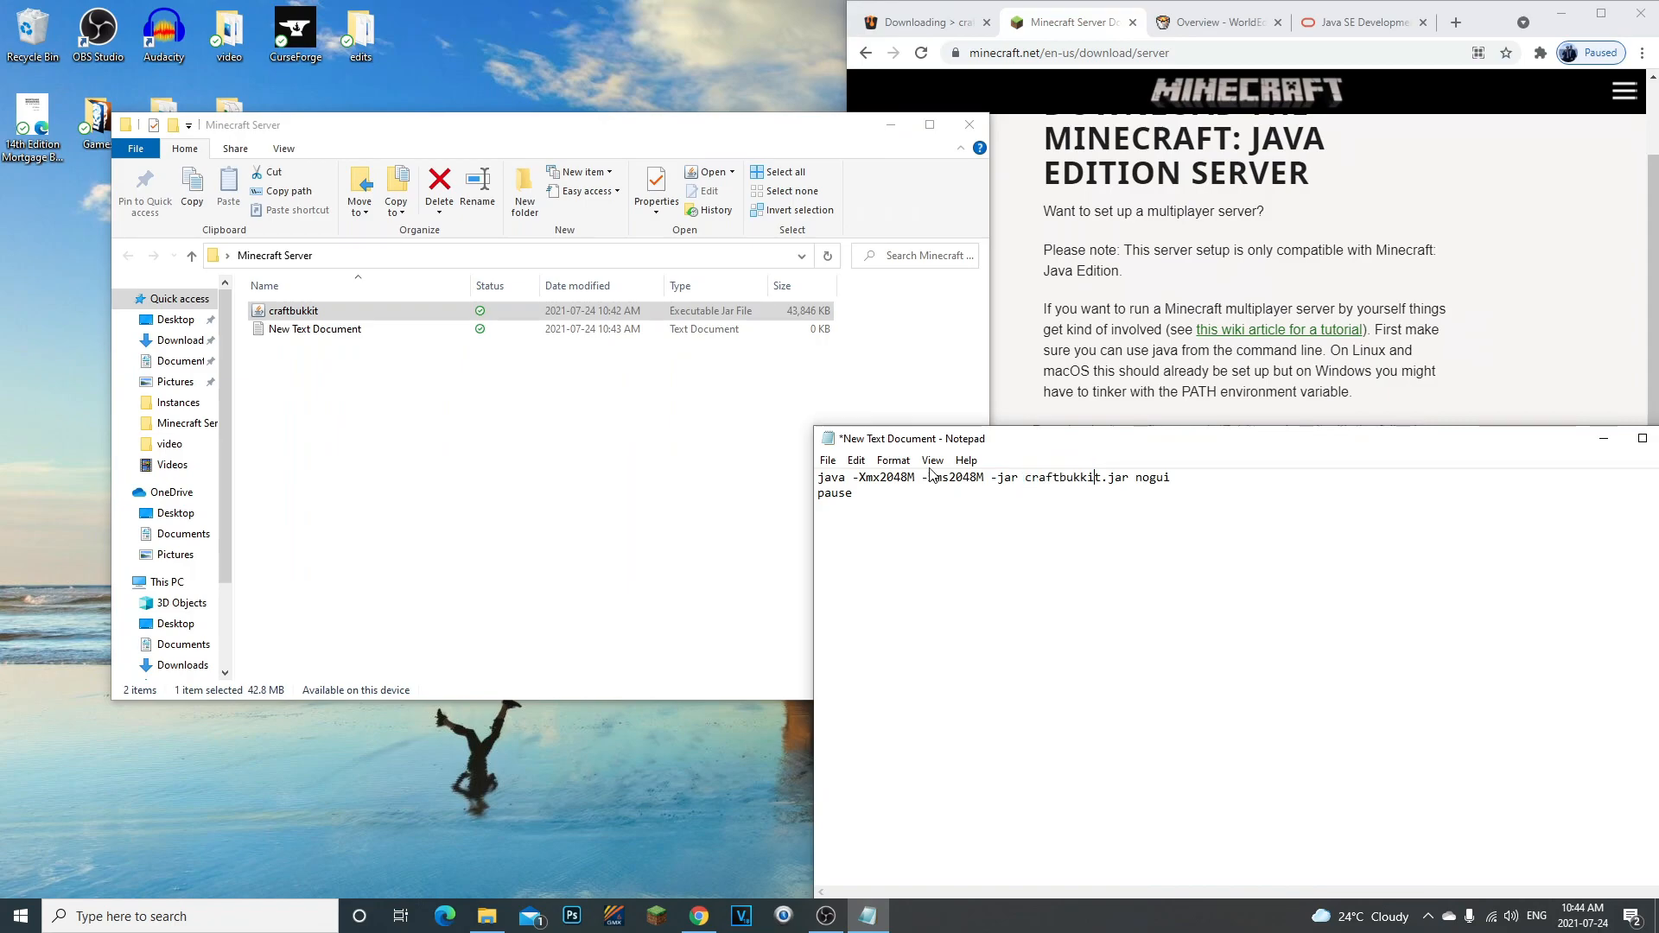
- Save the launch command as "Run.bat" in the Minecraft Server folder, using the All Files type
{"action": "left_click", "coordinate": [835, 470]}
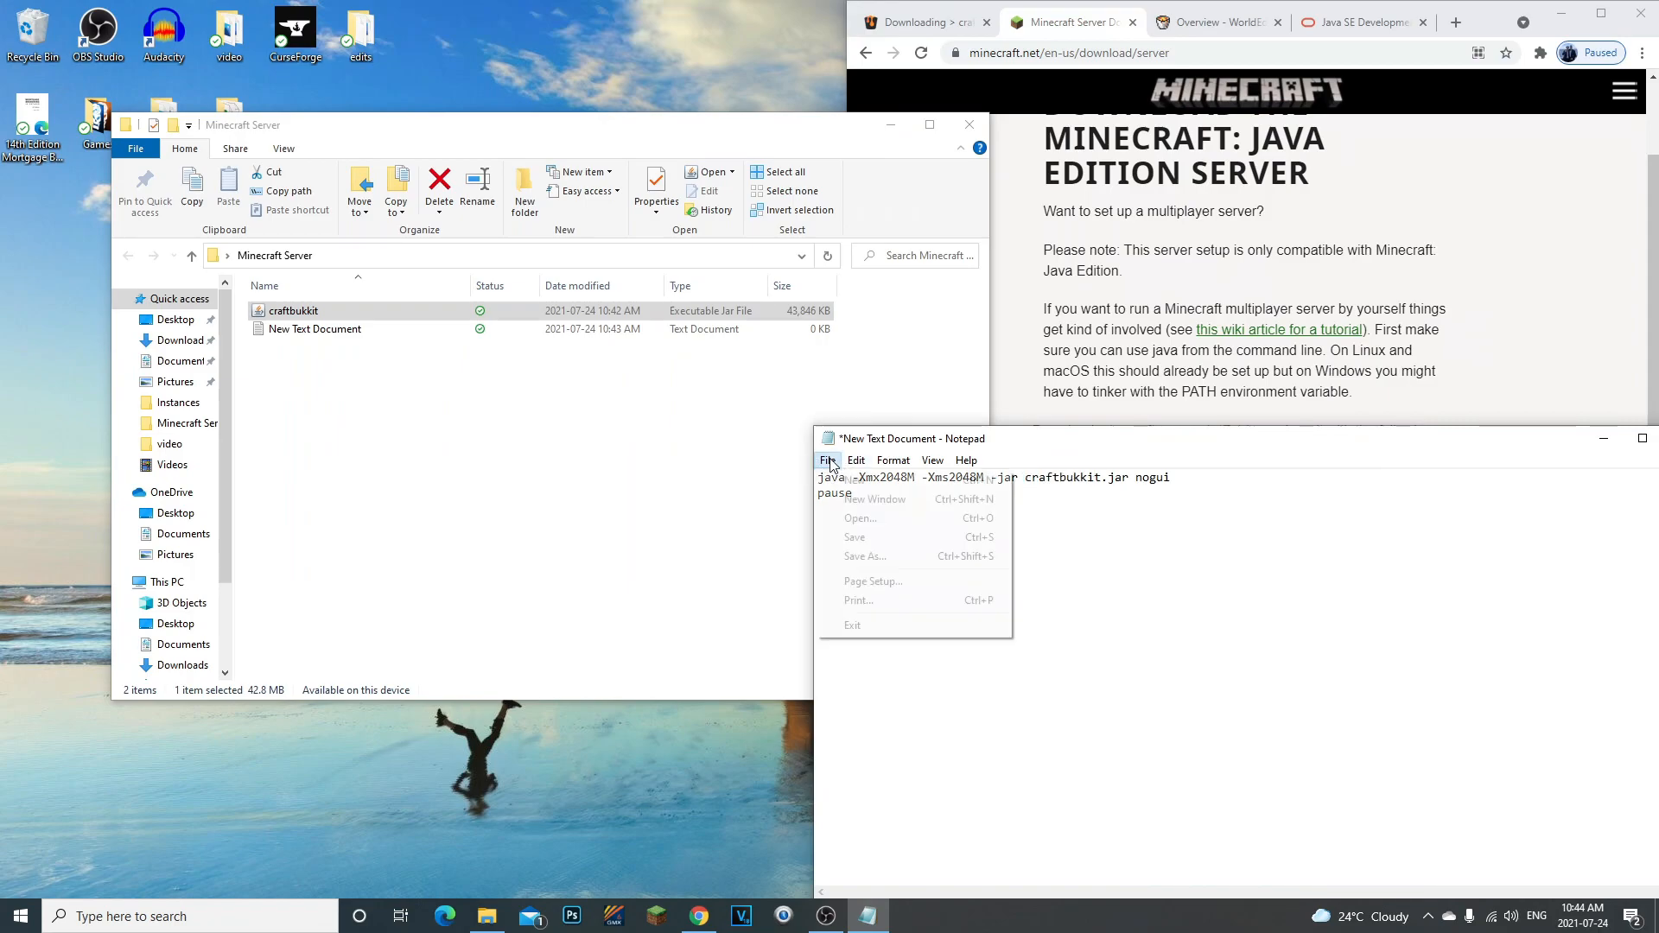
{"action": "left_click", "coordinate": [866, 555]}
{"action": "left_click", "coordinate": [977, 834]}
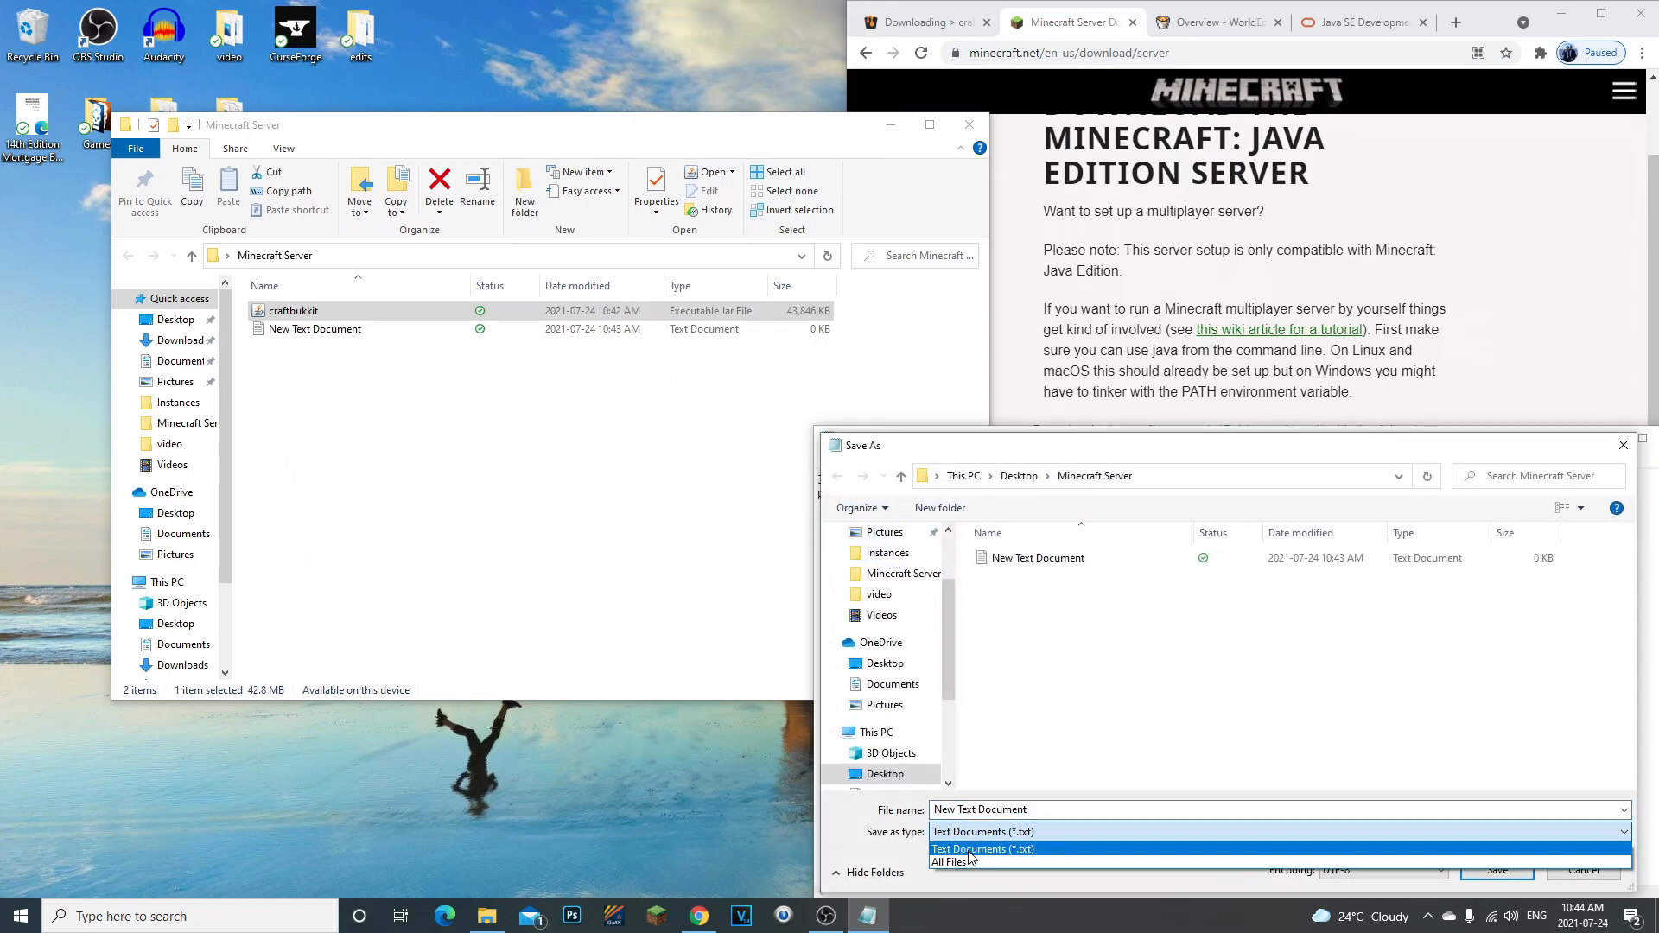
{"action": "left_click", "coordinate": [950, 862]}
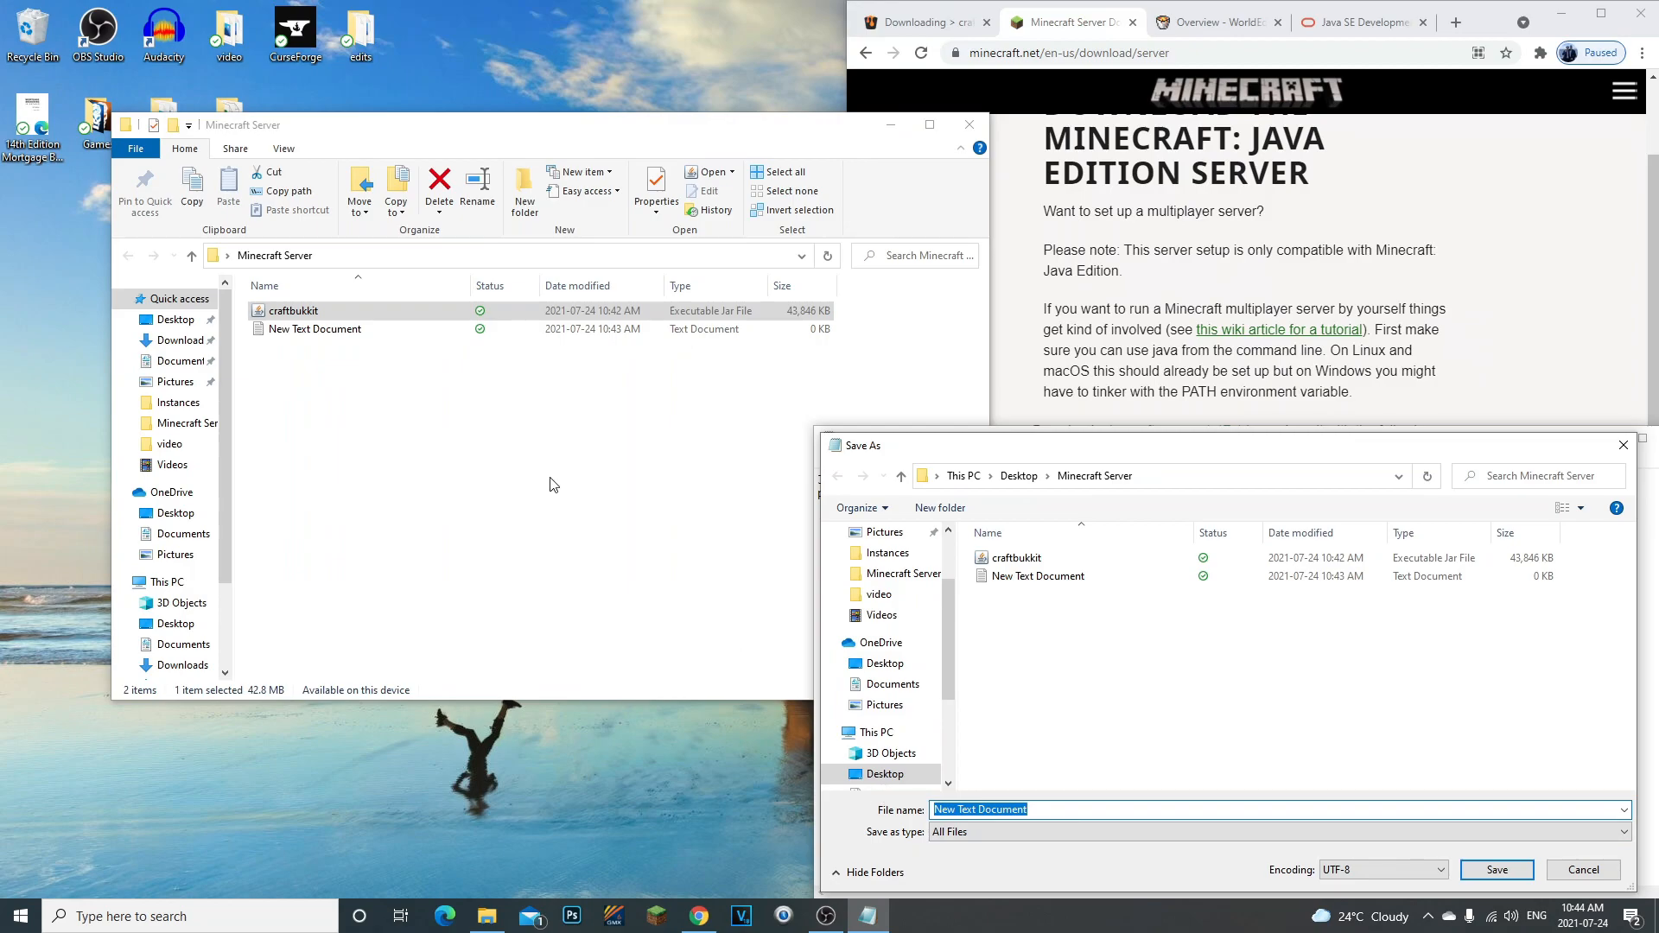
{"action": "key", "text": "BackSpace"}
{"action": "left_click_drag", "start_coordinate": [932, 449], "coordinate": [703, 337]}
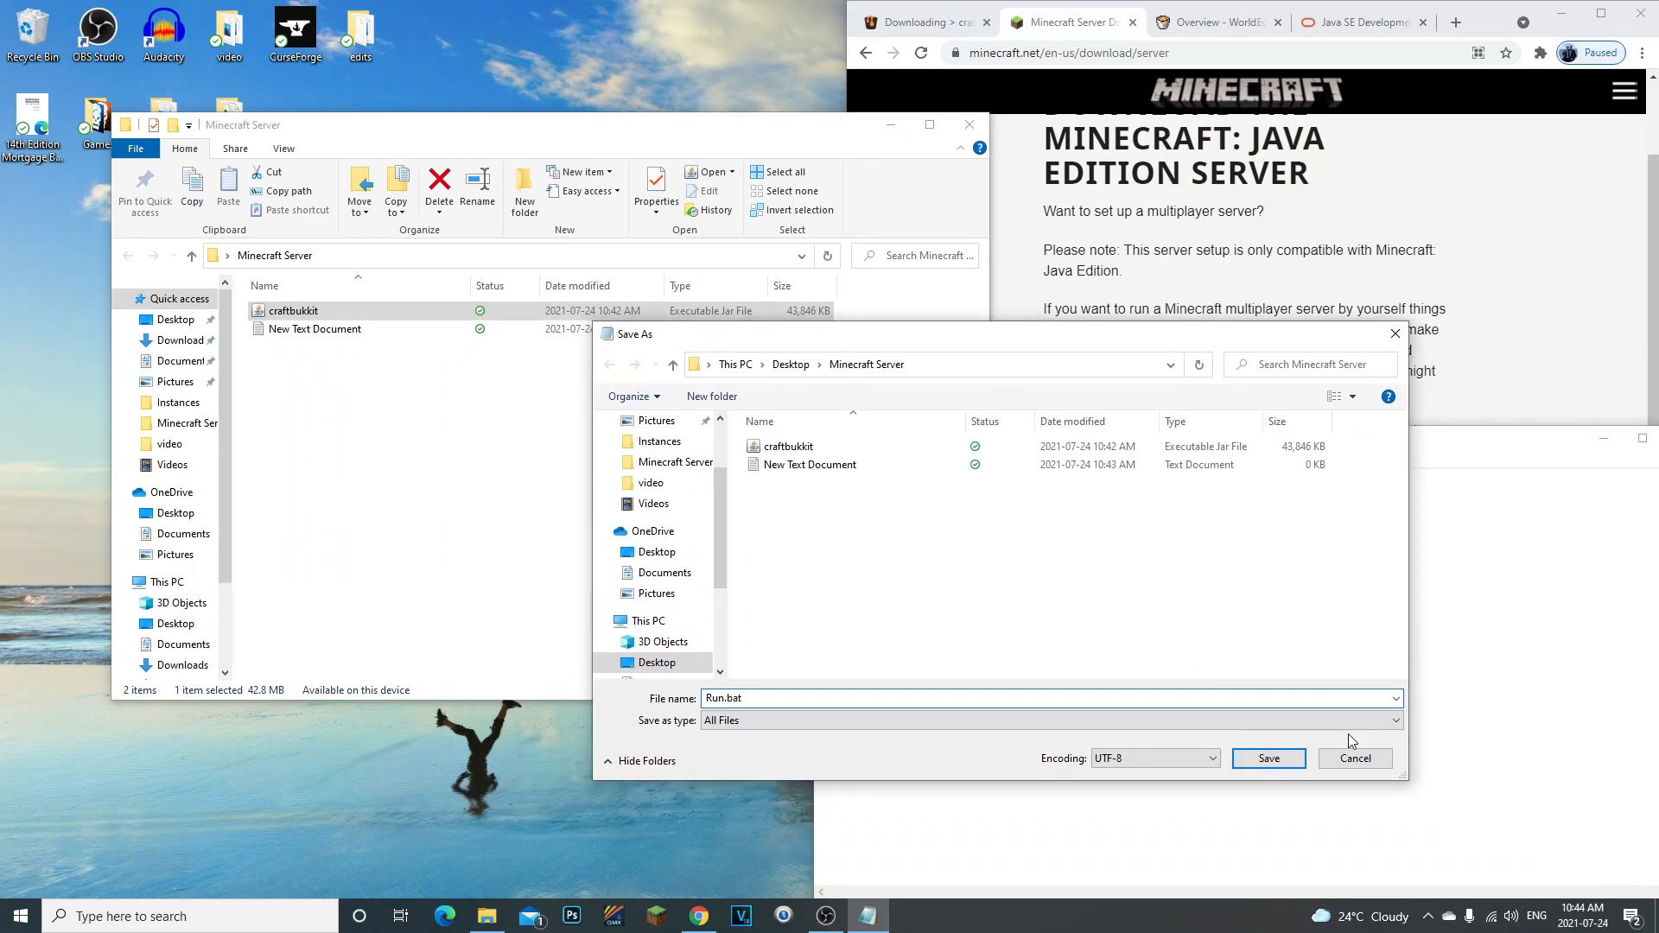
{"action": "left_click", "coordinate": [1266, 761]}
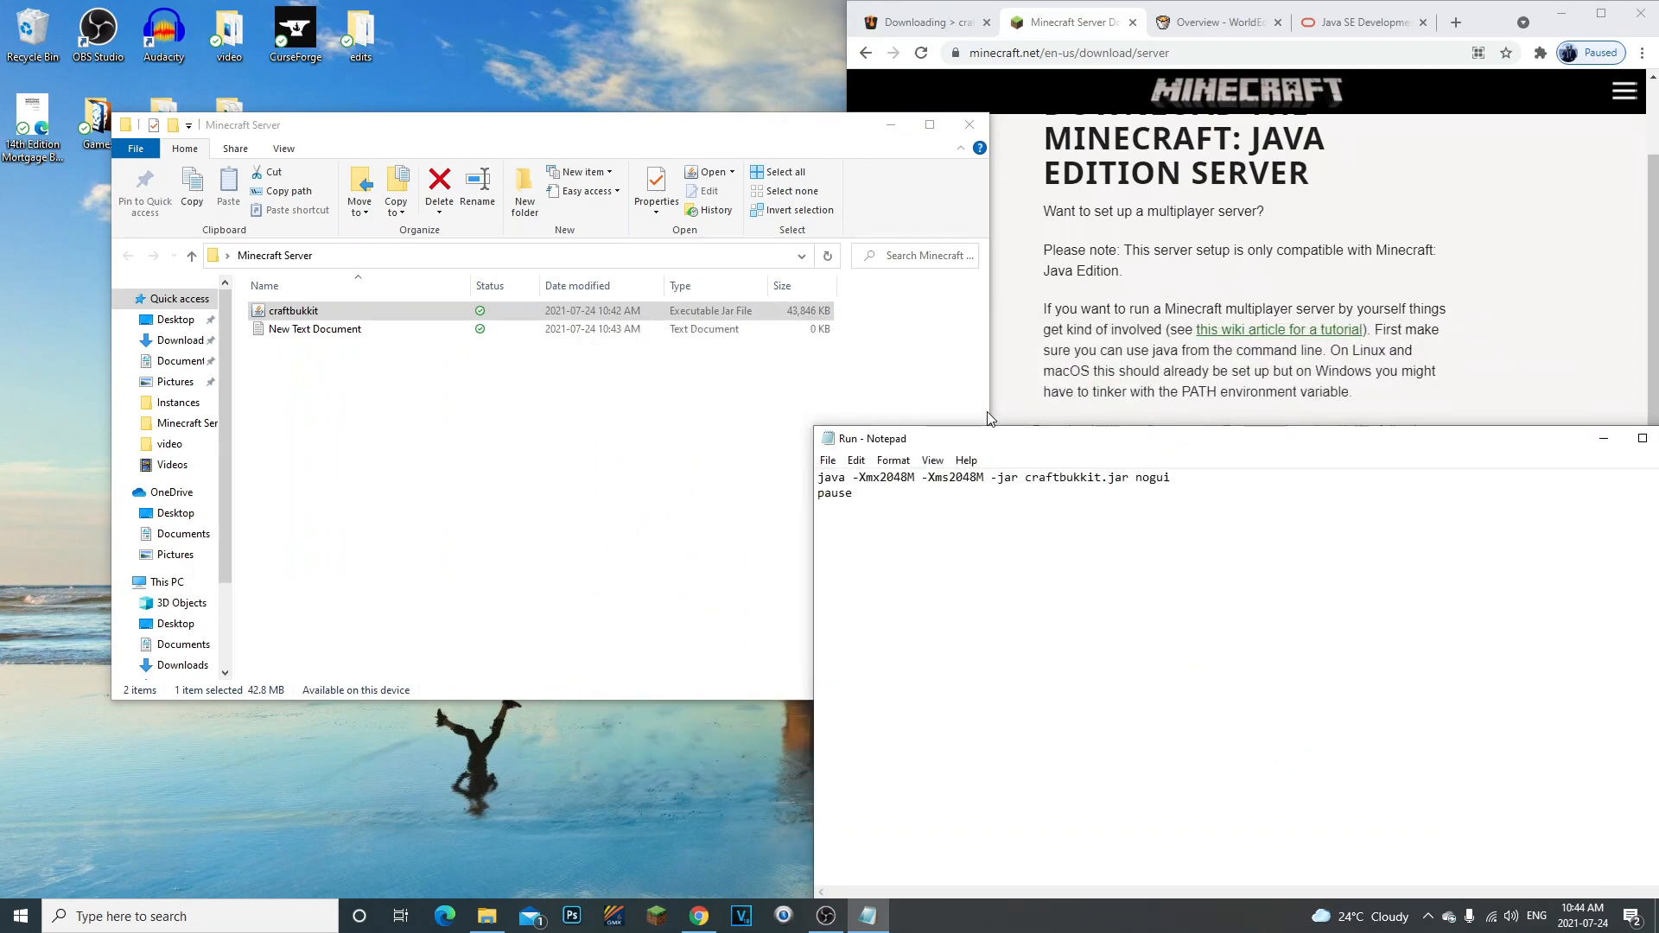
- Close the Run file in Notepad and delete New Text Document from the Minecraft Server folder
{"action": "left_click_drag", "start_coordinate": [1029, 456], "coordinate": [593, 409]}
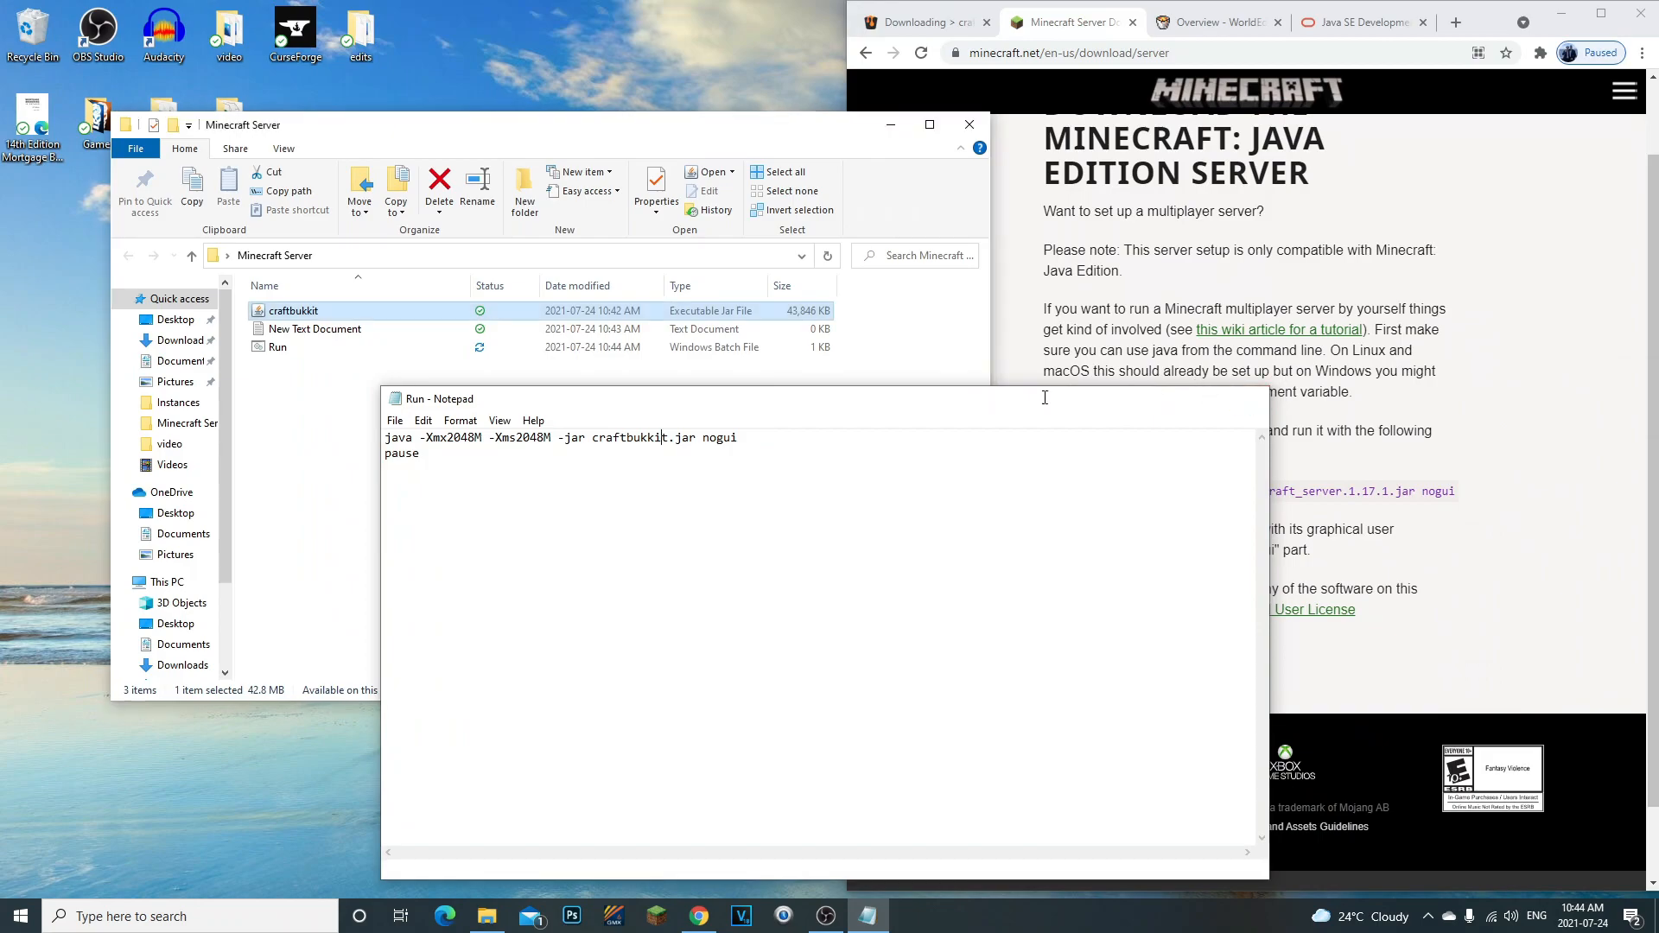
{"action": "left_click", "coordinate": [1210, 392]}
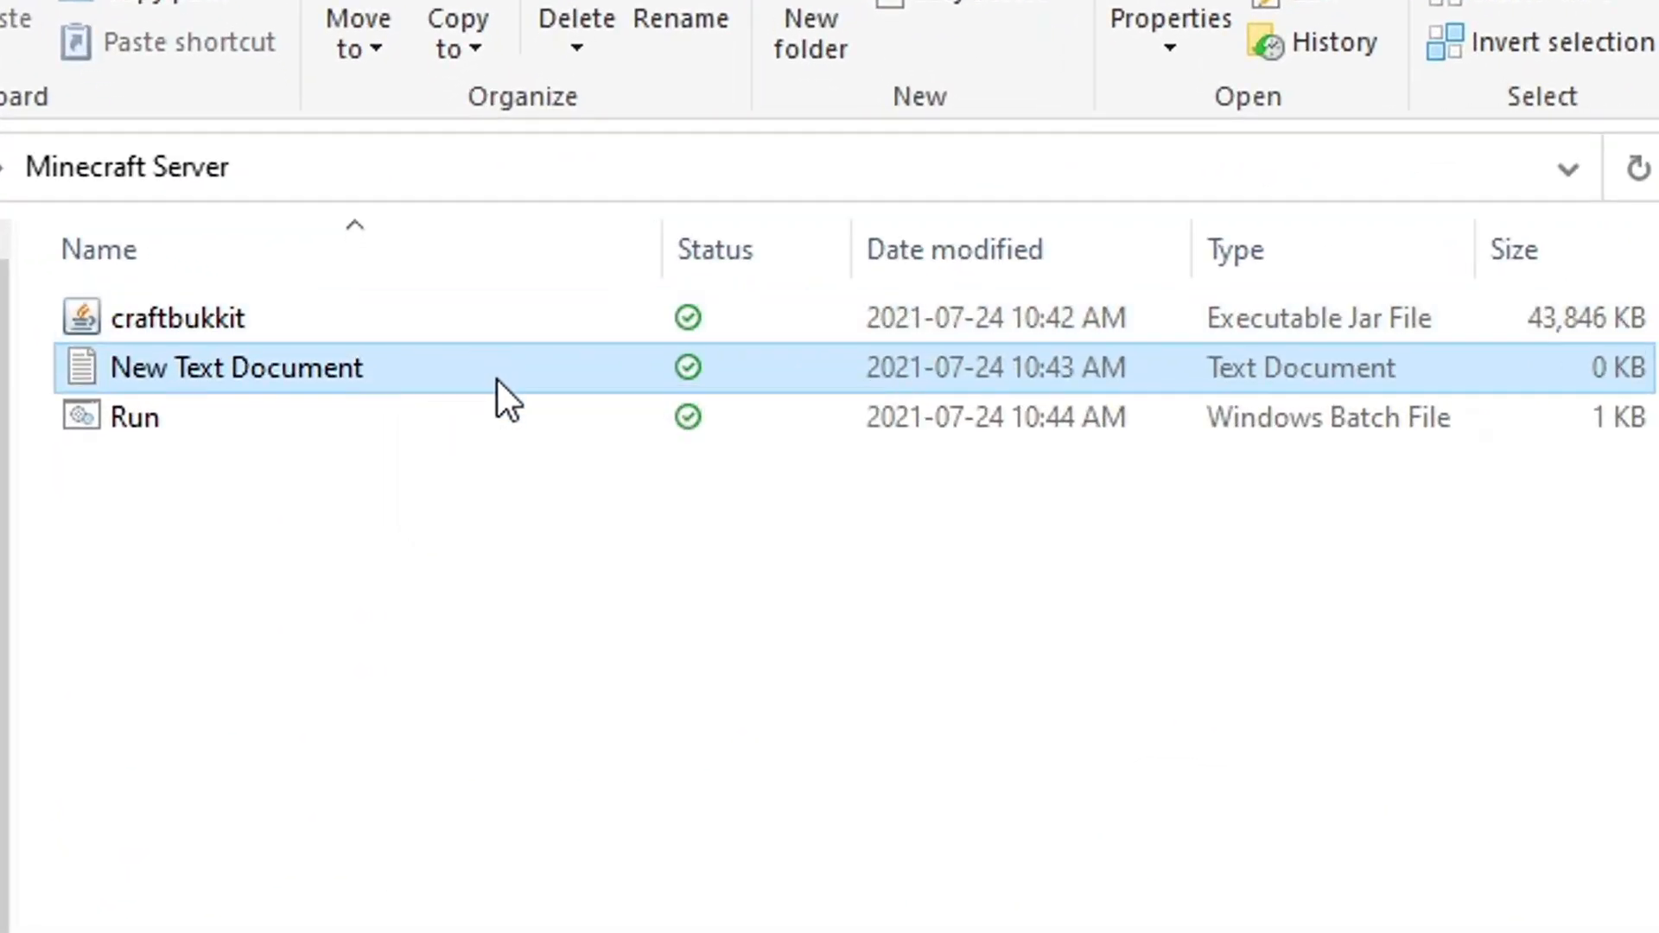
{"action": "key", "text": "Delete"}
{"action": "left_click", "coordinate": [335, 329]}
- Review the craftbukkit jar and the Run batch file in the Minecraft Server folder
{"action": "left_click", "coordinate": [152, 313]}
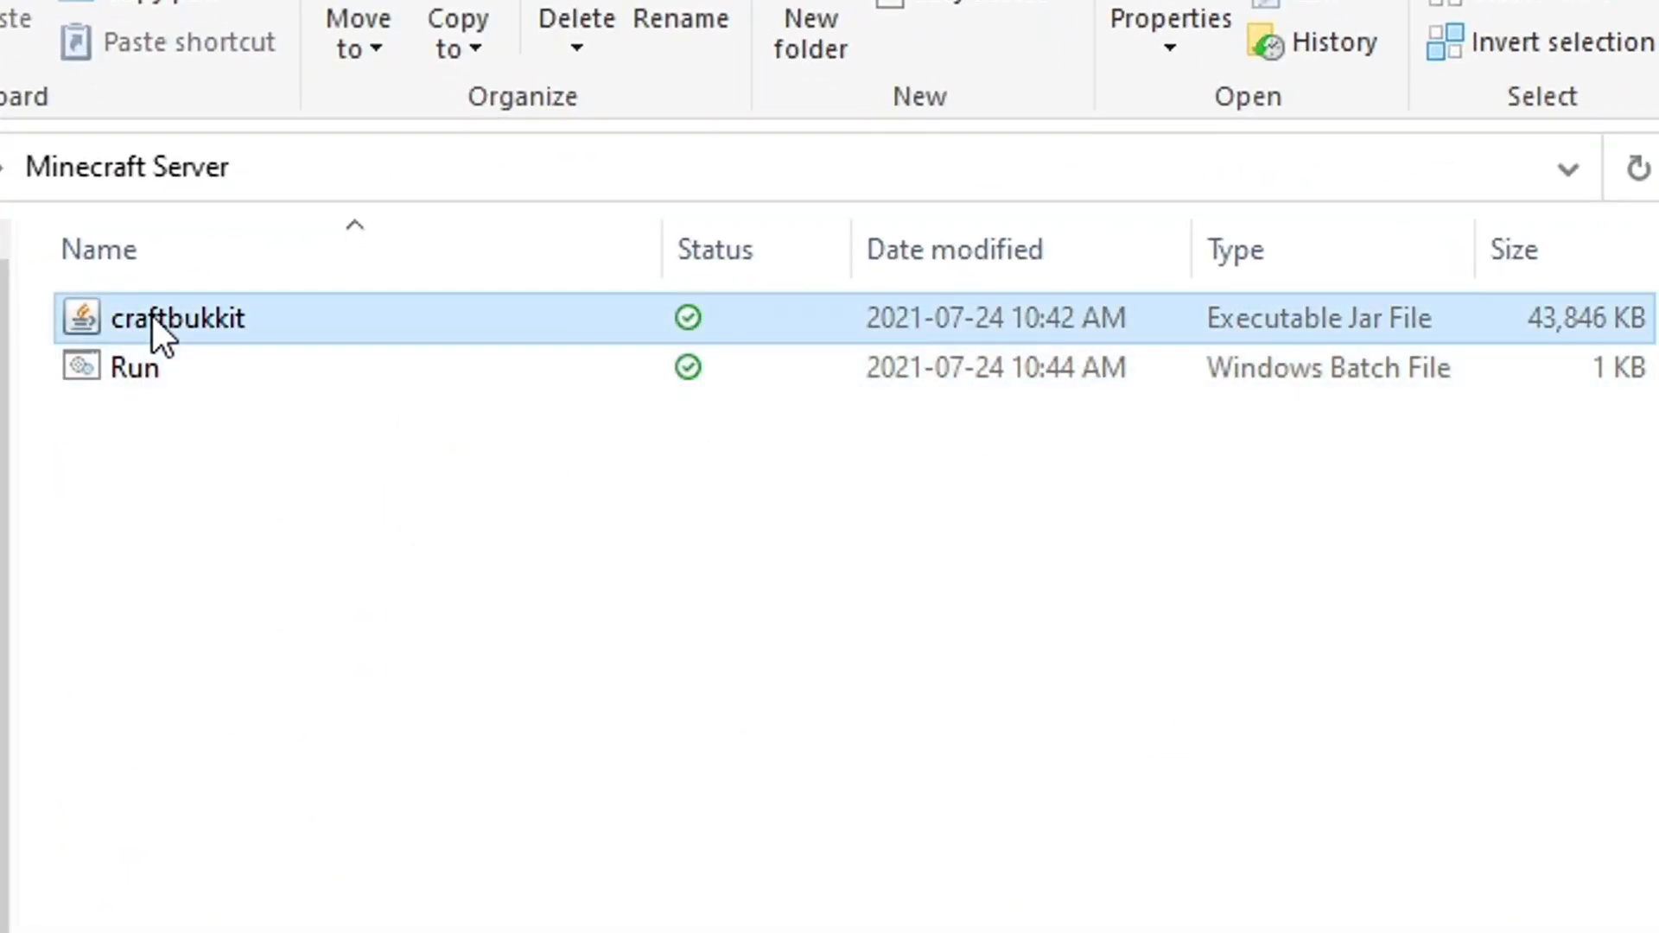
{"action": "left_click", "coordinate": [183, 366]}
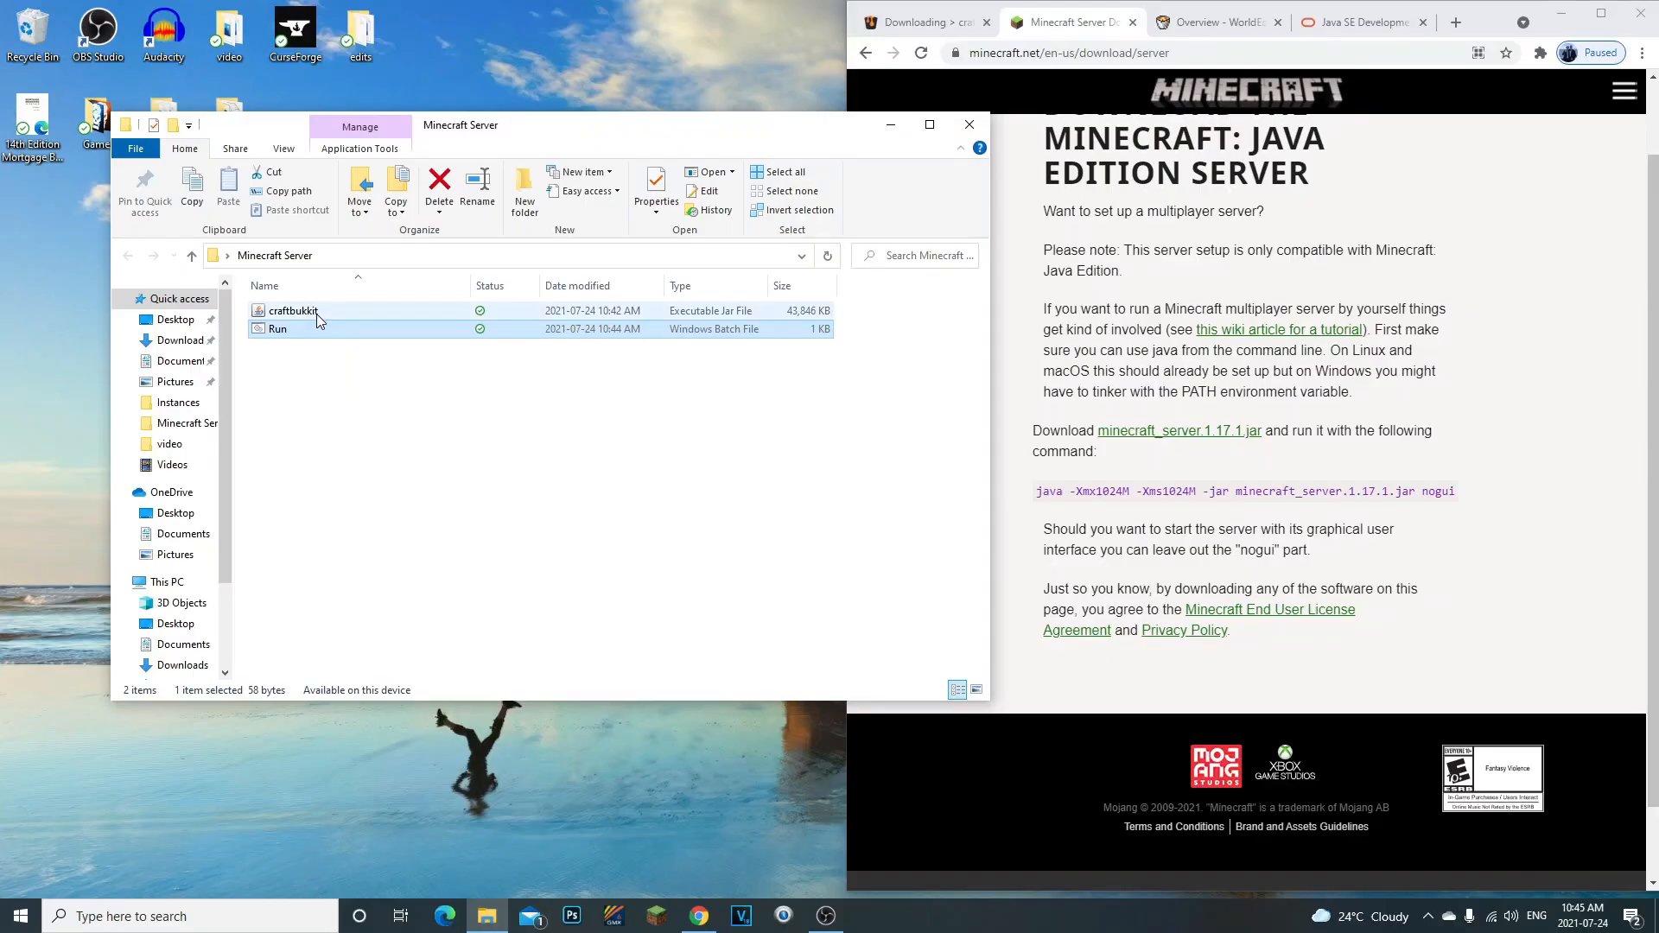
{"action": "left_click", "coordinate": [319, 387]}
{"action": "left_click", "coordinate": [298, 330]}
{"action": "left_click", "coordinate": [302, 314]}
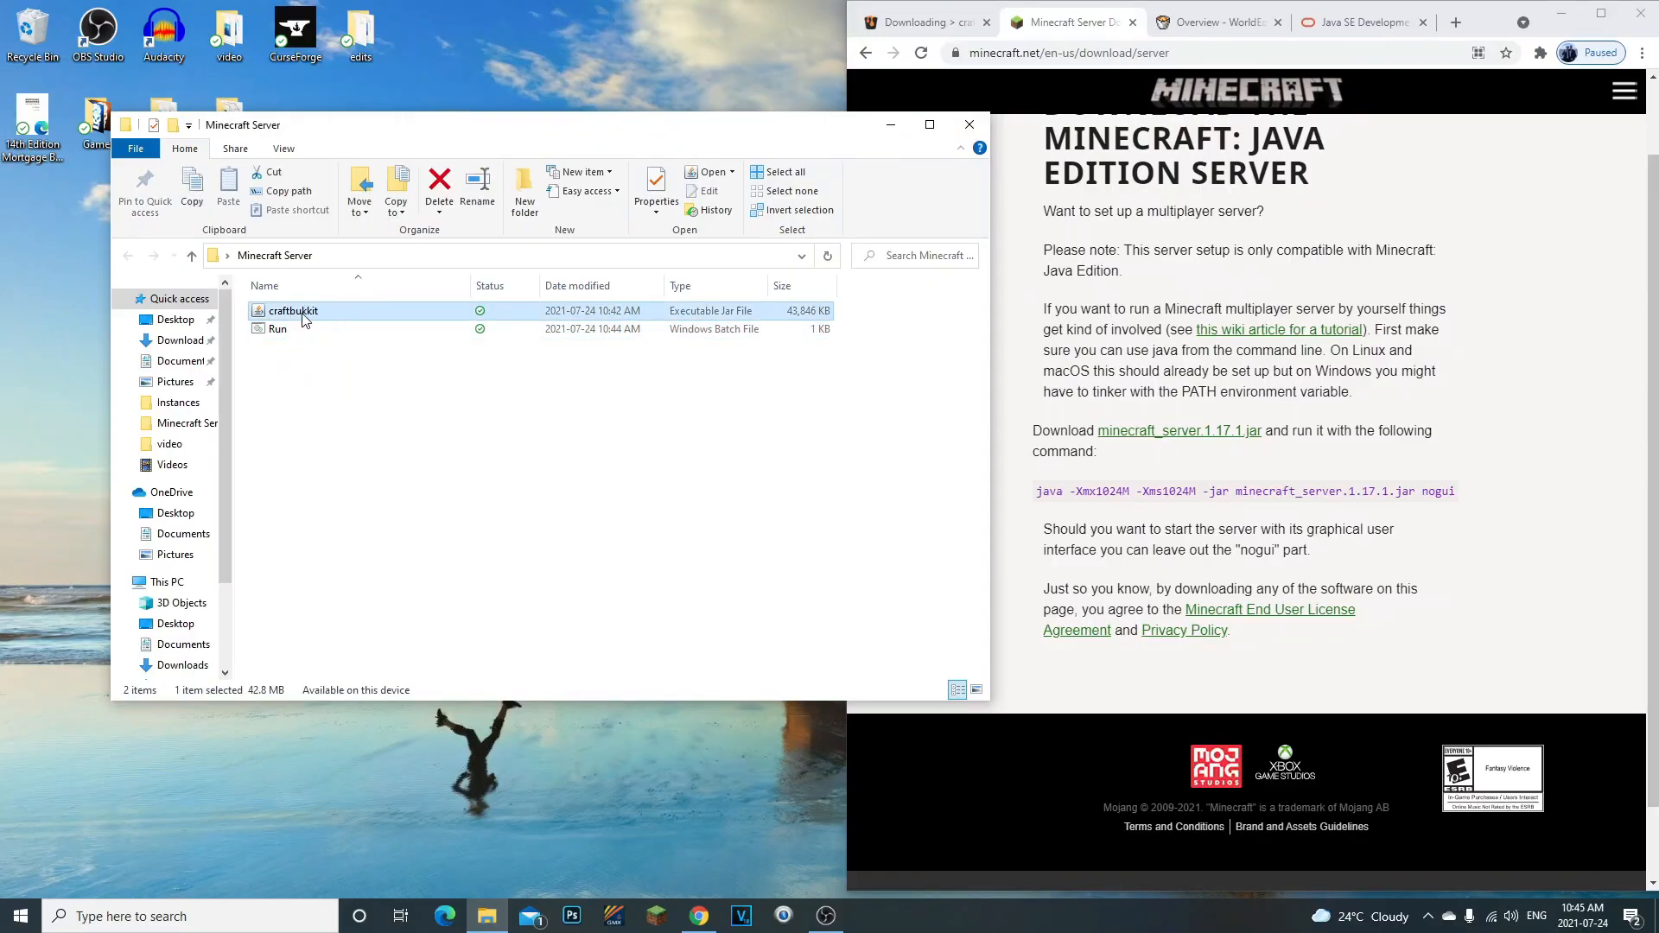
{"action": "left_click", "coordinate": [682, 483]}
- Switch to Chrome and view the Java SE Development Kit 16 Downloads page on Oracle's site
{"action": "left_click", "coordinate": [1357, 22]}
{"action": "scroll", "coordinate": [1136, 449], "scroll_direction": "up", "scroll_amount": 15}
{"action": "left_click_drag", "start_coordinate": [909, 227], "coordinate": [998, 226]}
{"action": "left_click", "coordinate": [1059, 226]}
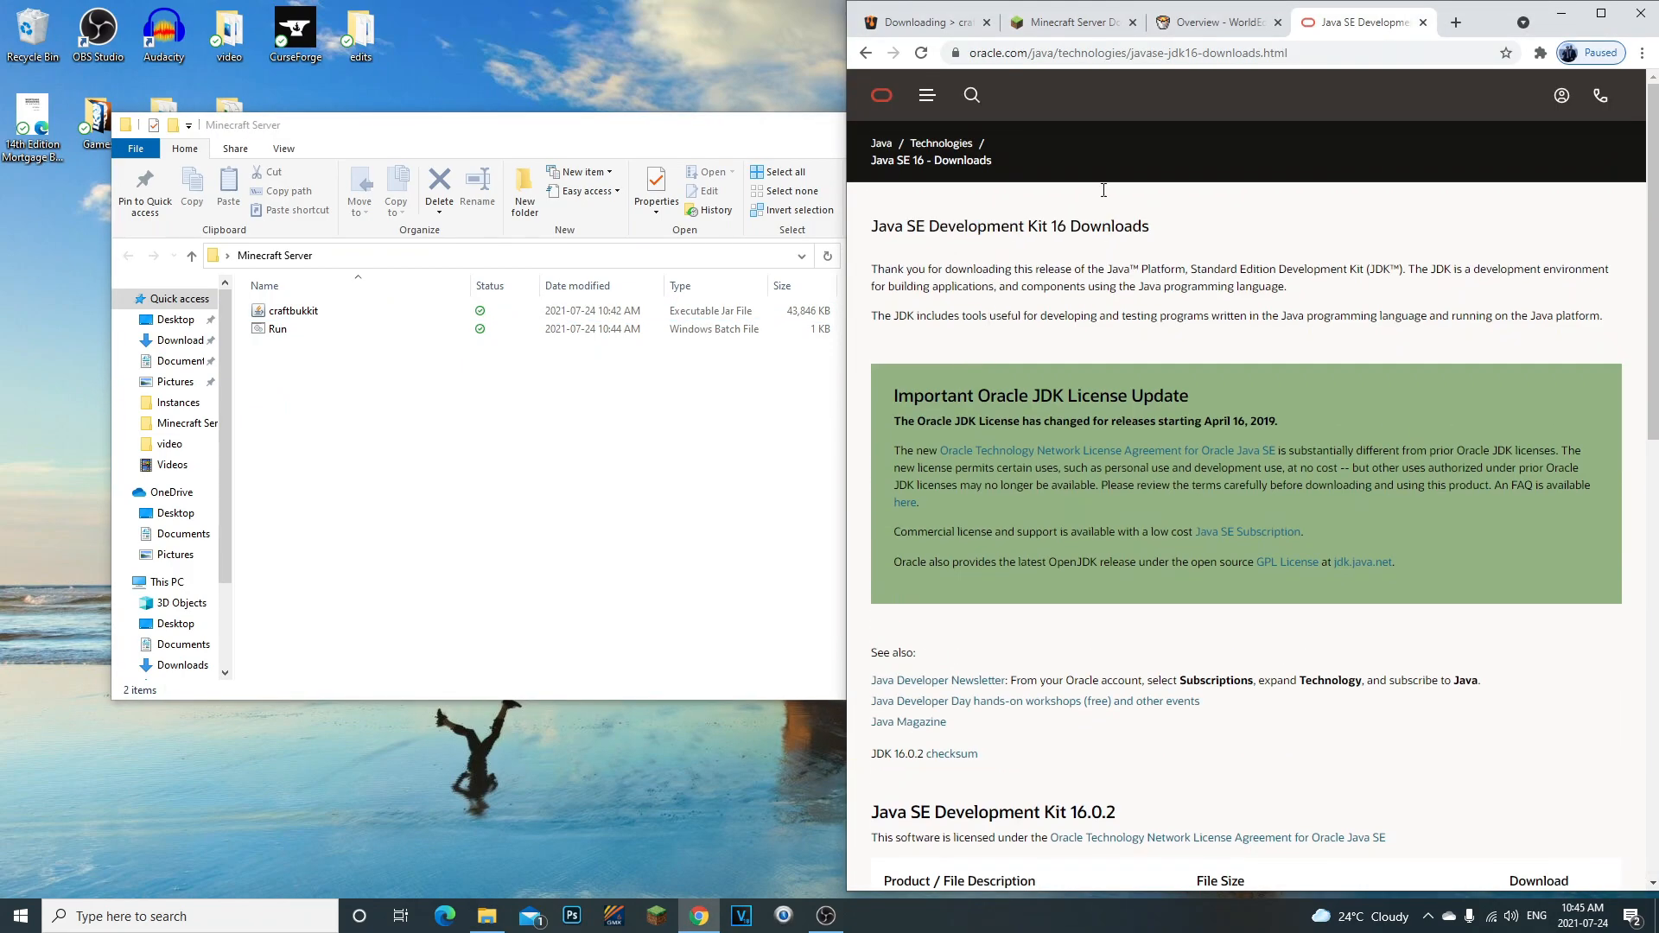
- Minimize Chrome, execute the Run batch file to generate the server files, and dismiss its paused console window
{"action": "left_click", "coordinate": [1561, 14]}
{"action": "left_click_drag", "start_coordinate": [529, 132], "coordinate": [954, 198]}
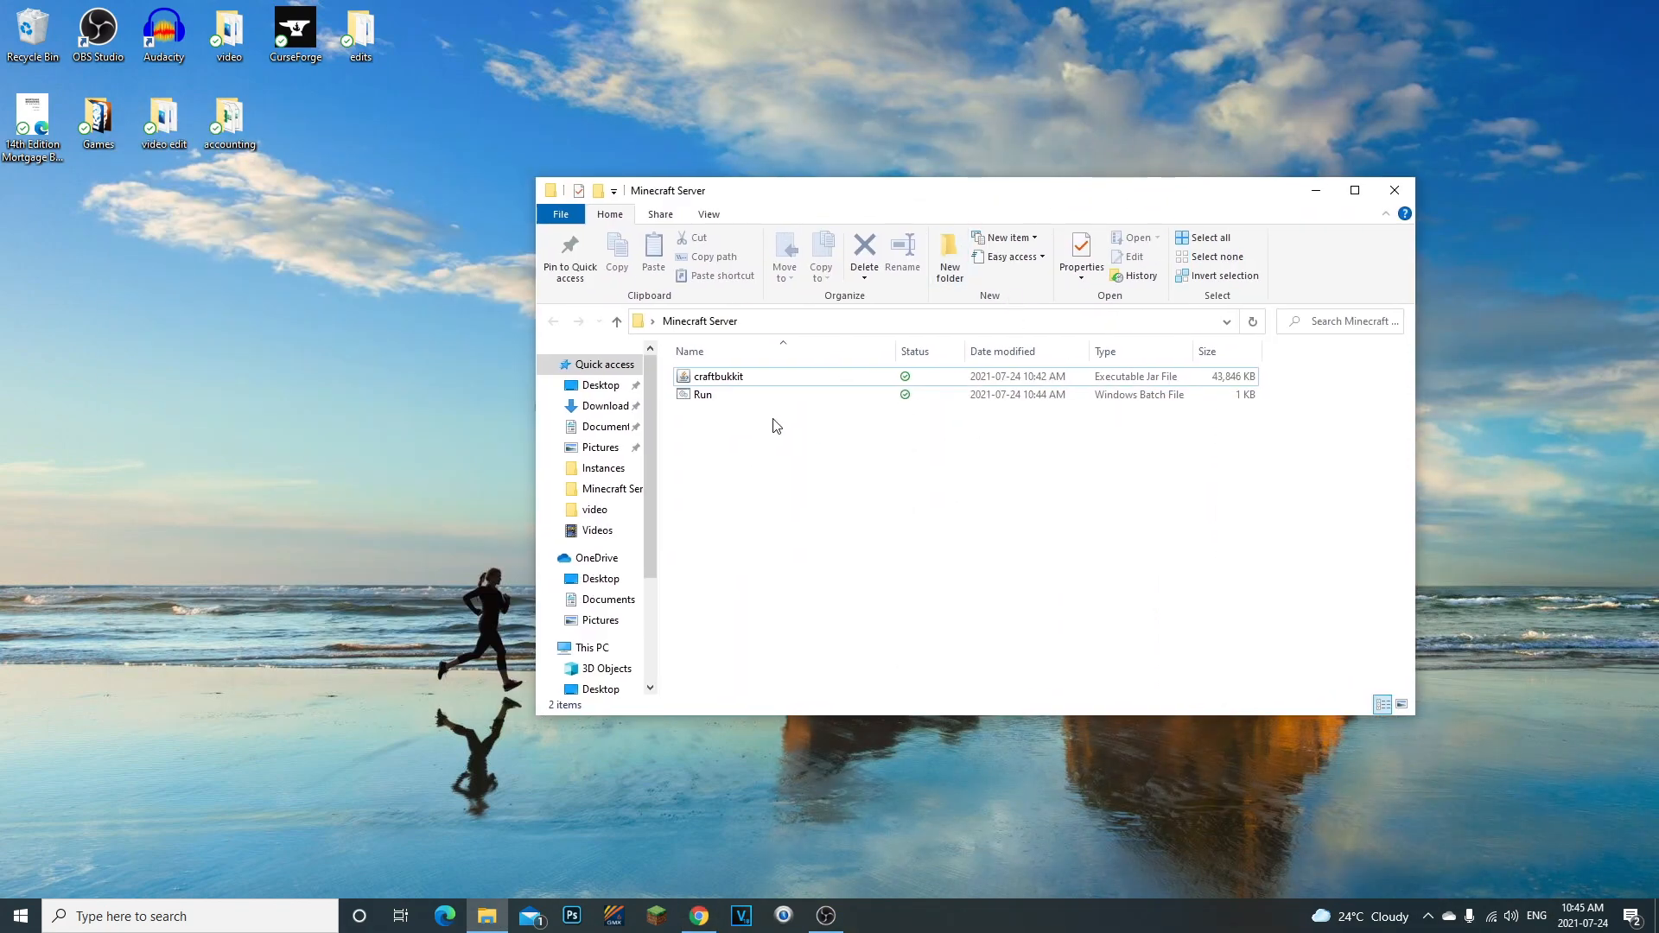
{"action": "double_click", "coordinate": [739, 395]}
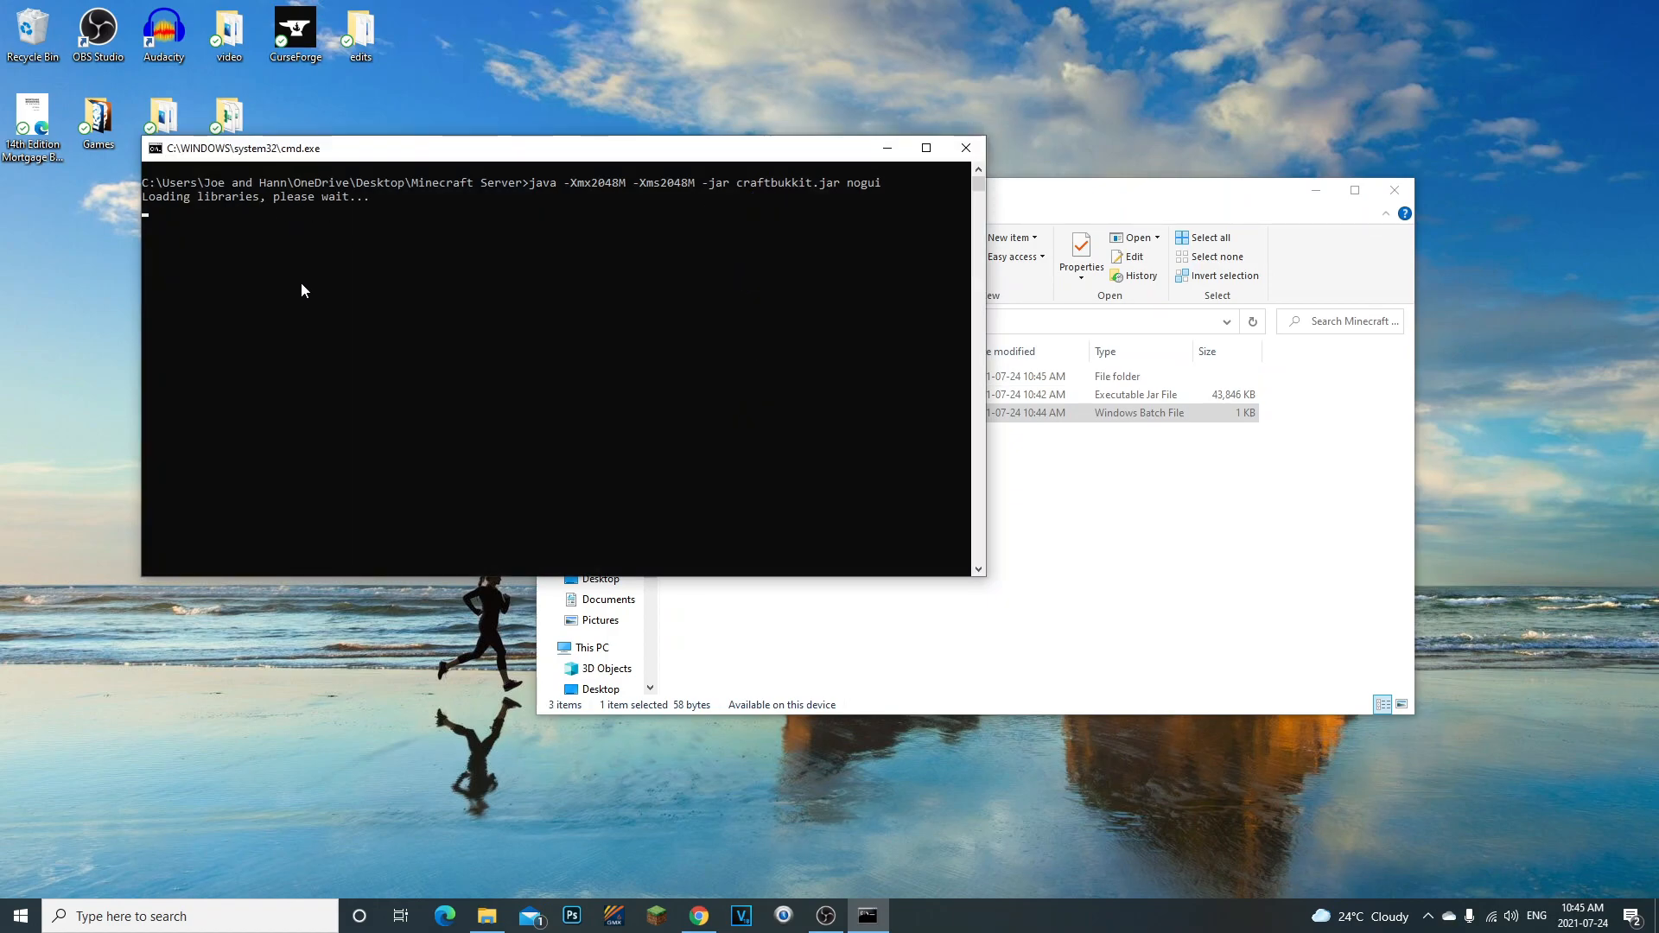
{"action": "left_click", "coordinate": [1058, 558]}
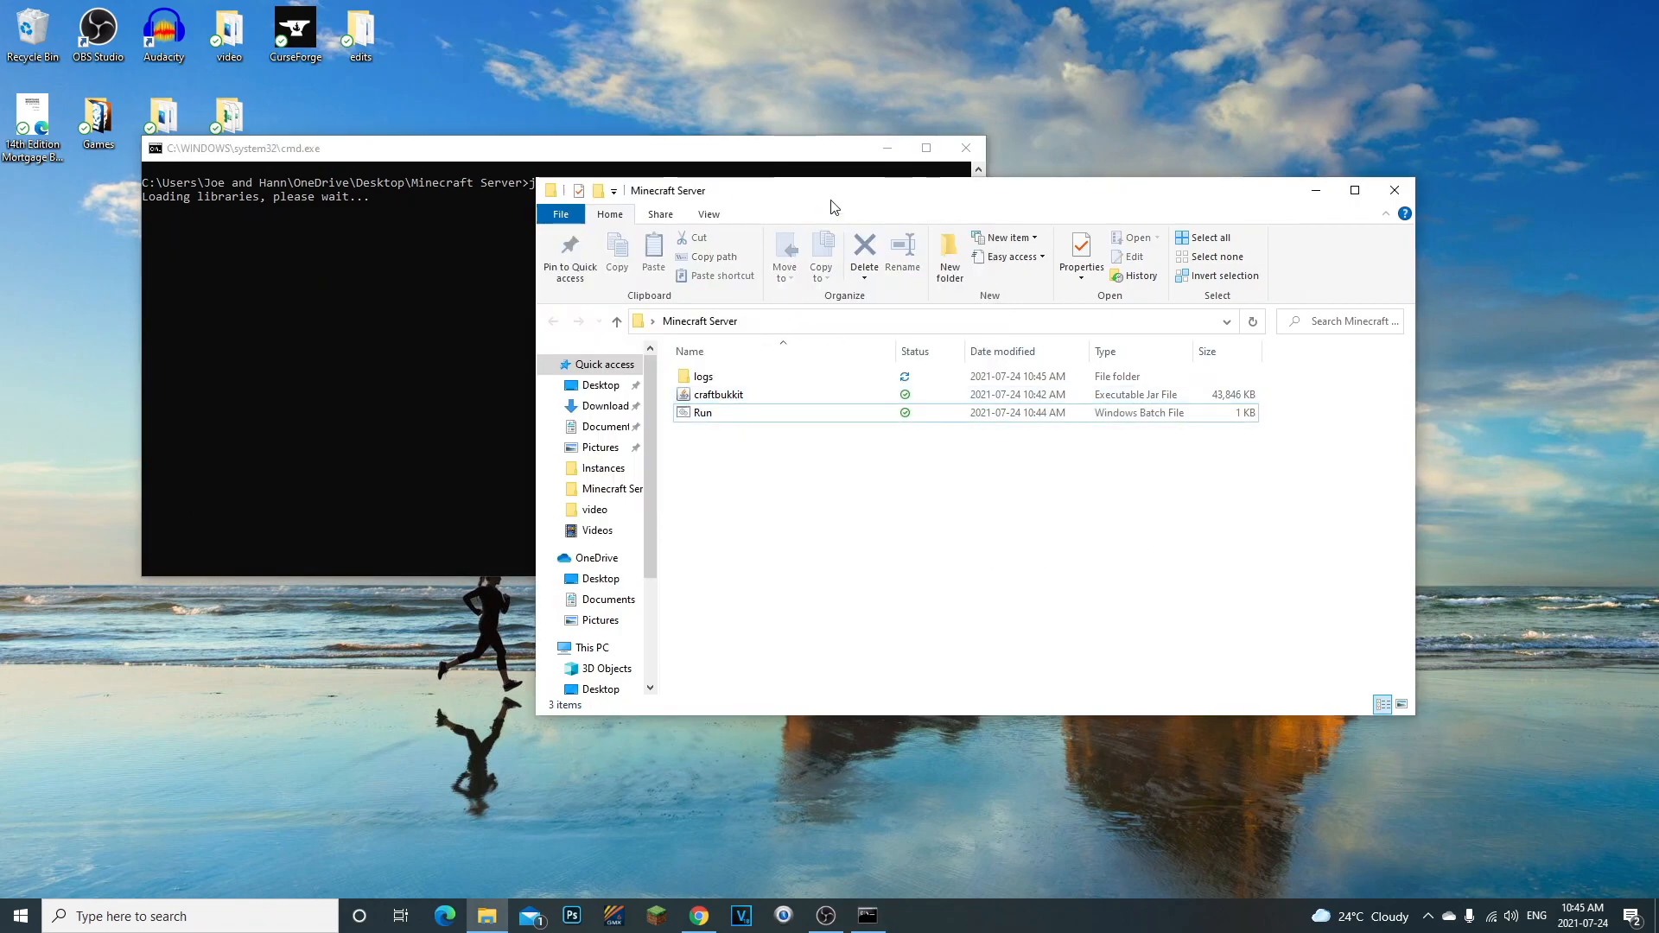
{"action": "left_click_drag", "start_coordinate": [834, 192], "coordinate": [1195, 192]}
{"action": "left_click", "coordinate": [586, 346]}
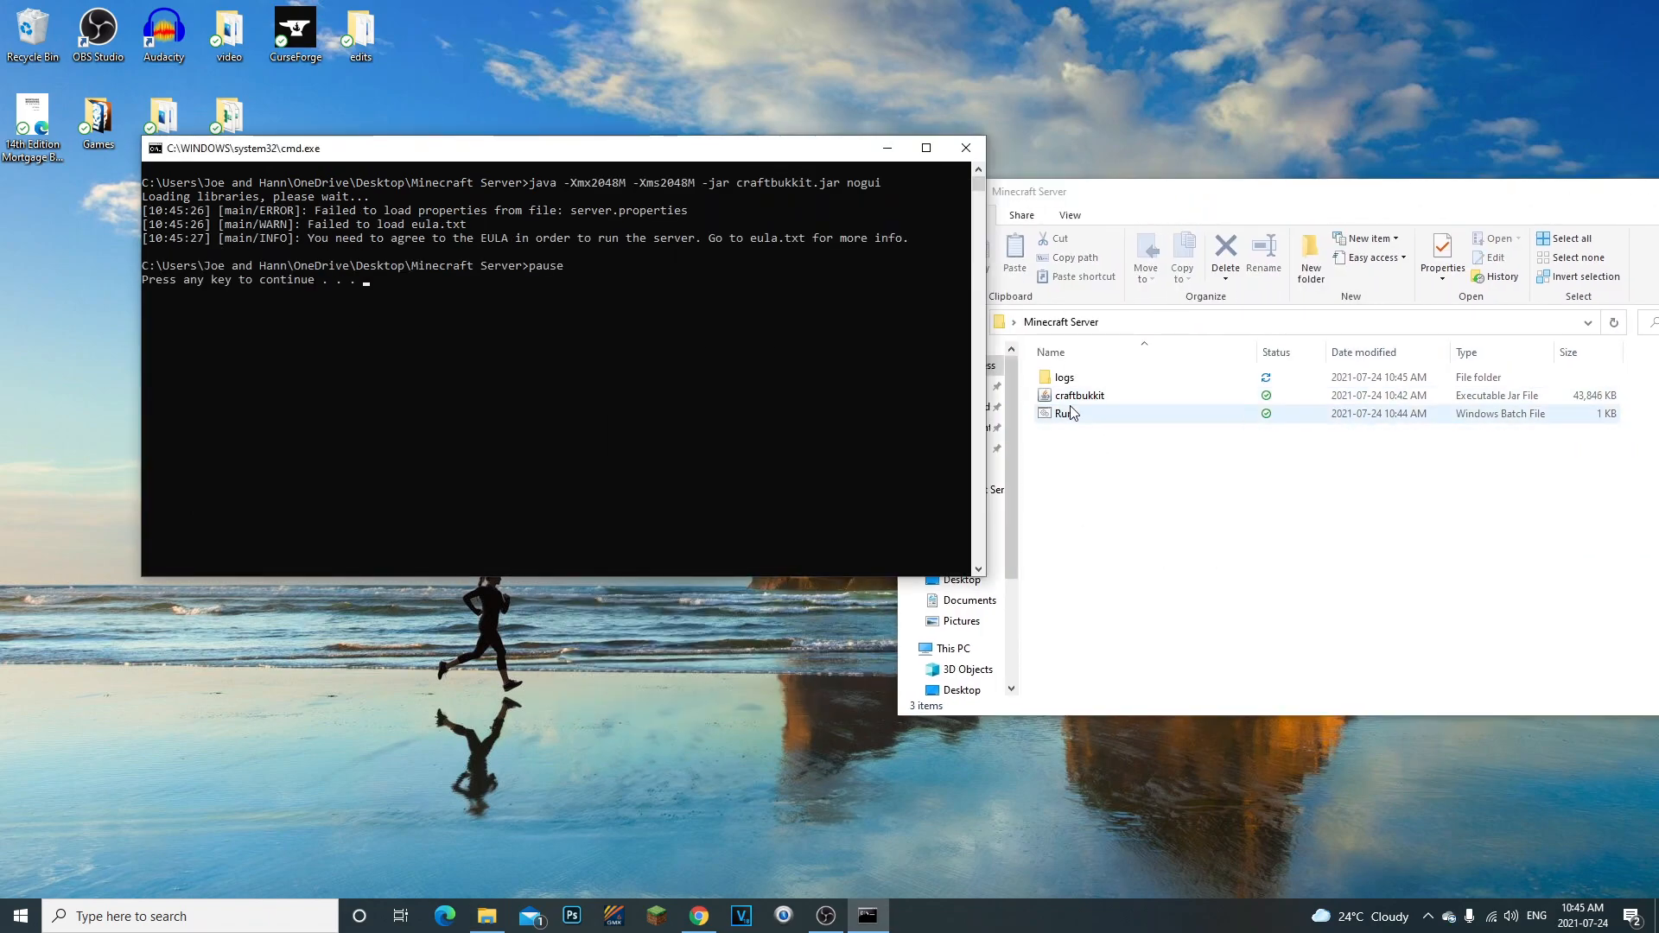
{"action": "key", "text": "Return"}
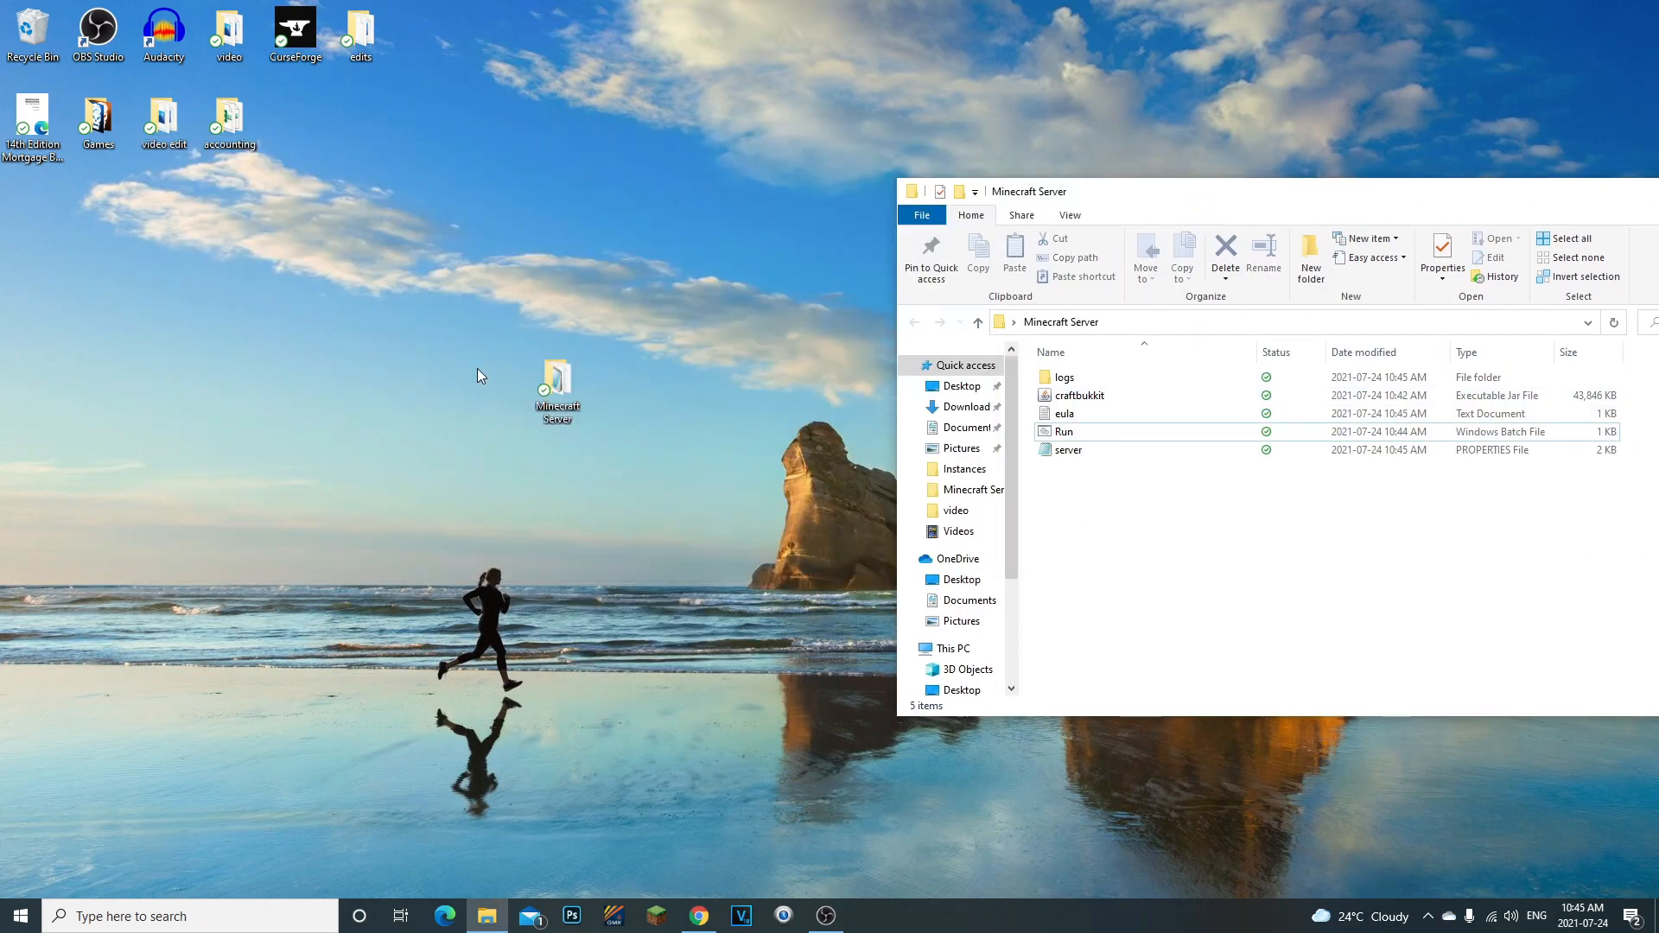
- Set the agreement value to true in the eula text document, save it and close Notepad
{"action": "left_click", "coordinate": [1093, 418]}
{"action": "double_click", "coordinate": [1093, 418]}
{"action": "double_click", "coordinate": [451, 472]}
{"action": "left_click_drag", "start_coordinate": [453, 470], "coordinate": [432, 472]}
{"action": "type", "text": "true"}
{"action": "left_click", "coordinate": [394, 420]}
{"action": "left_click", "coordinate": [414, 495]}
{"action": "left_click", "coordinate": [1249, 398]}
- Start the server with the Run batch file and place its console window beside the Minecraft Server folder
{"action": "double_click", "coordinate": [1106, 435]}
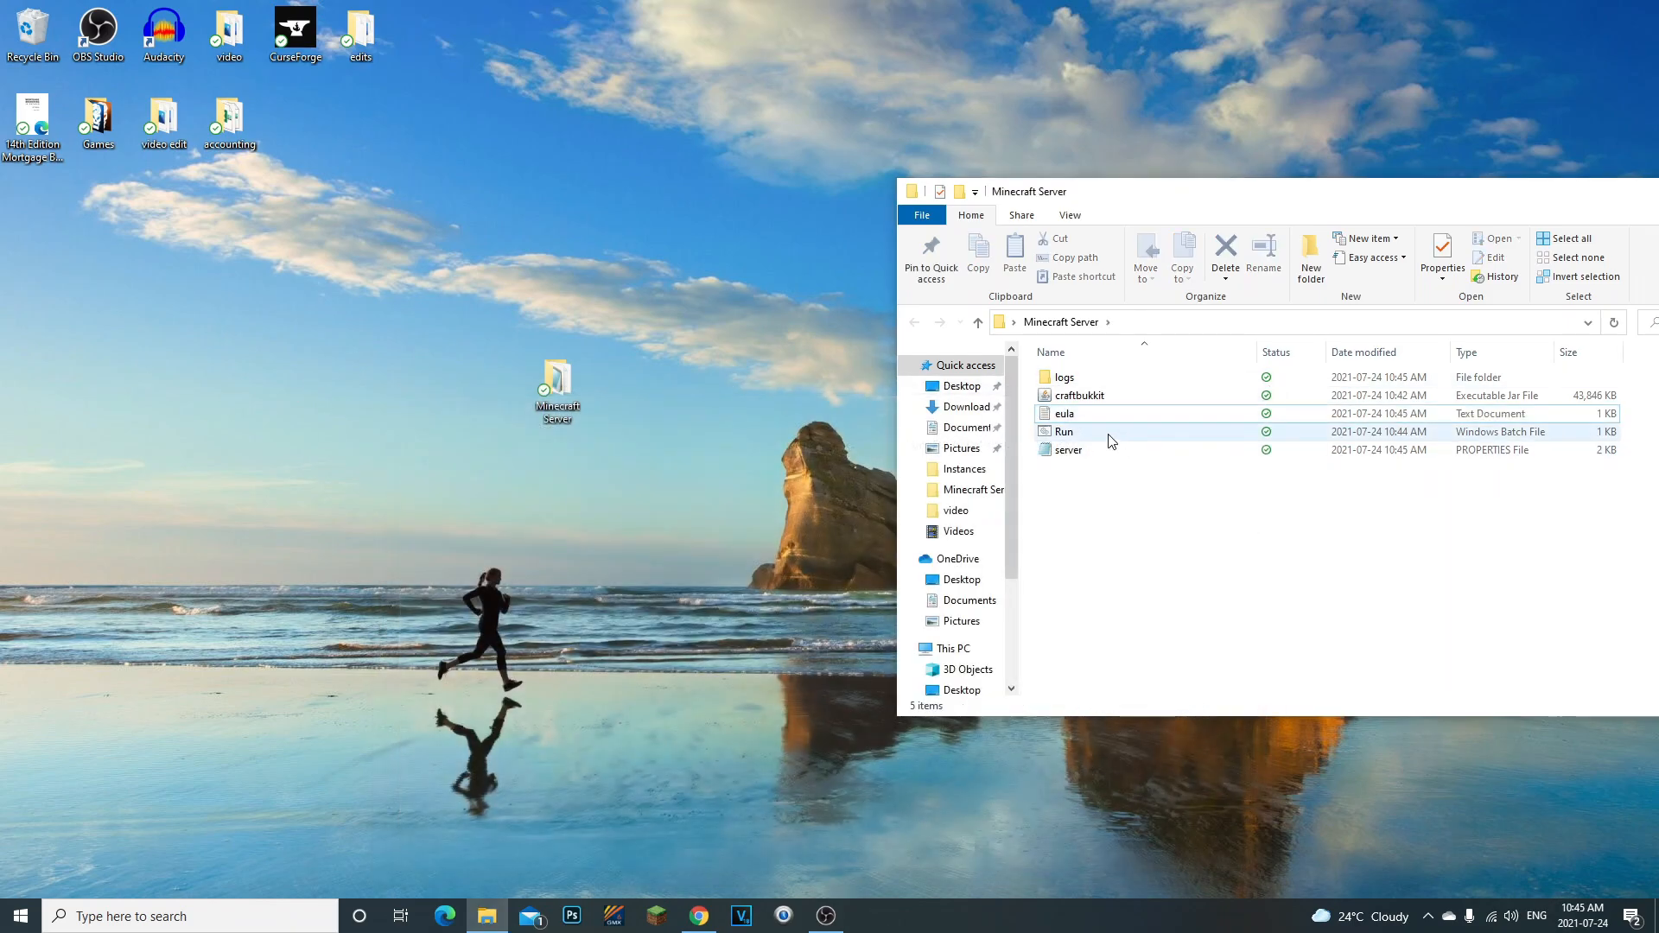
{"action": "left_click_drag", "start_coordinate": [636, 179], "coordinate": [526, 260]}
{"action": "mouse_move", "coordinate": [720, 245]}
{"action": "left_mouse_down"}
{"action": "mouse_move", "coordinate": [955, 680]}
{"action": "mouse_move", "coordinate": [714, 259]}
{"action": "left_mouse_up"}
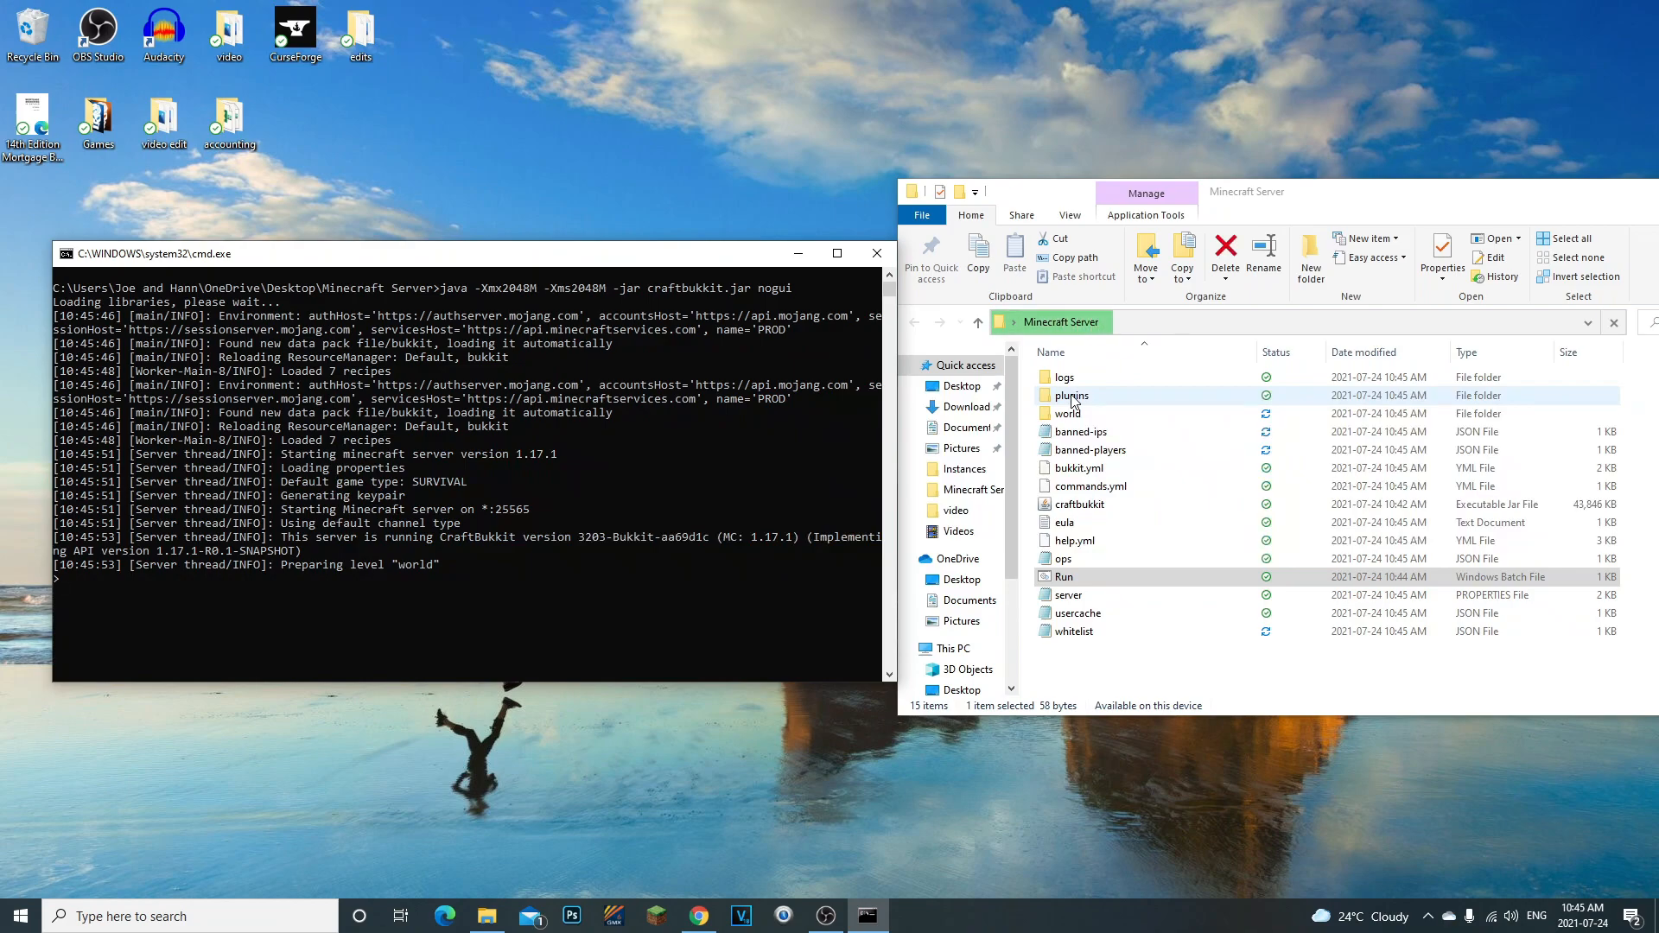
{"action": "left_click", "coordinate": [1076, 402]}
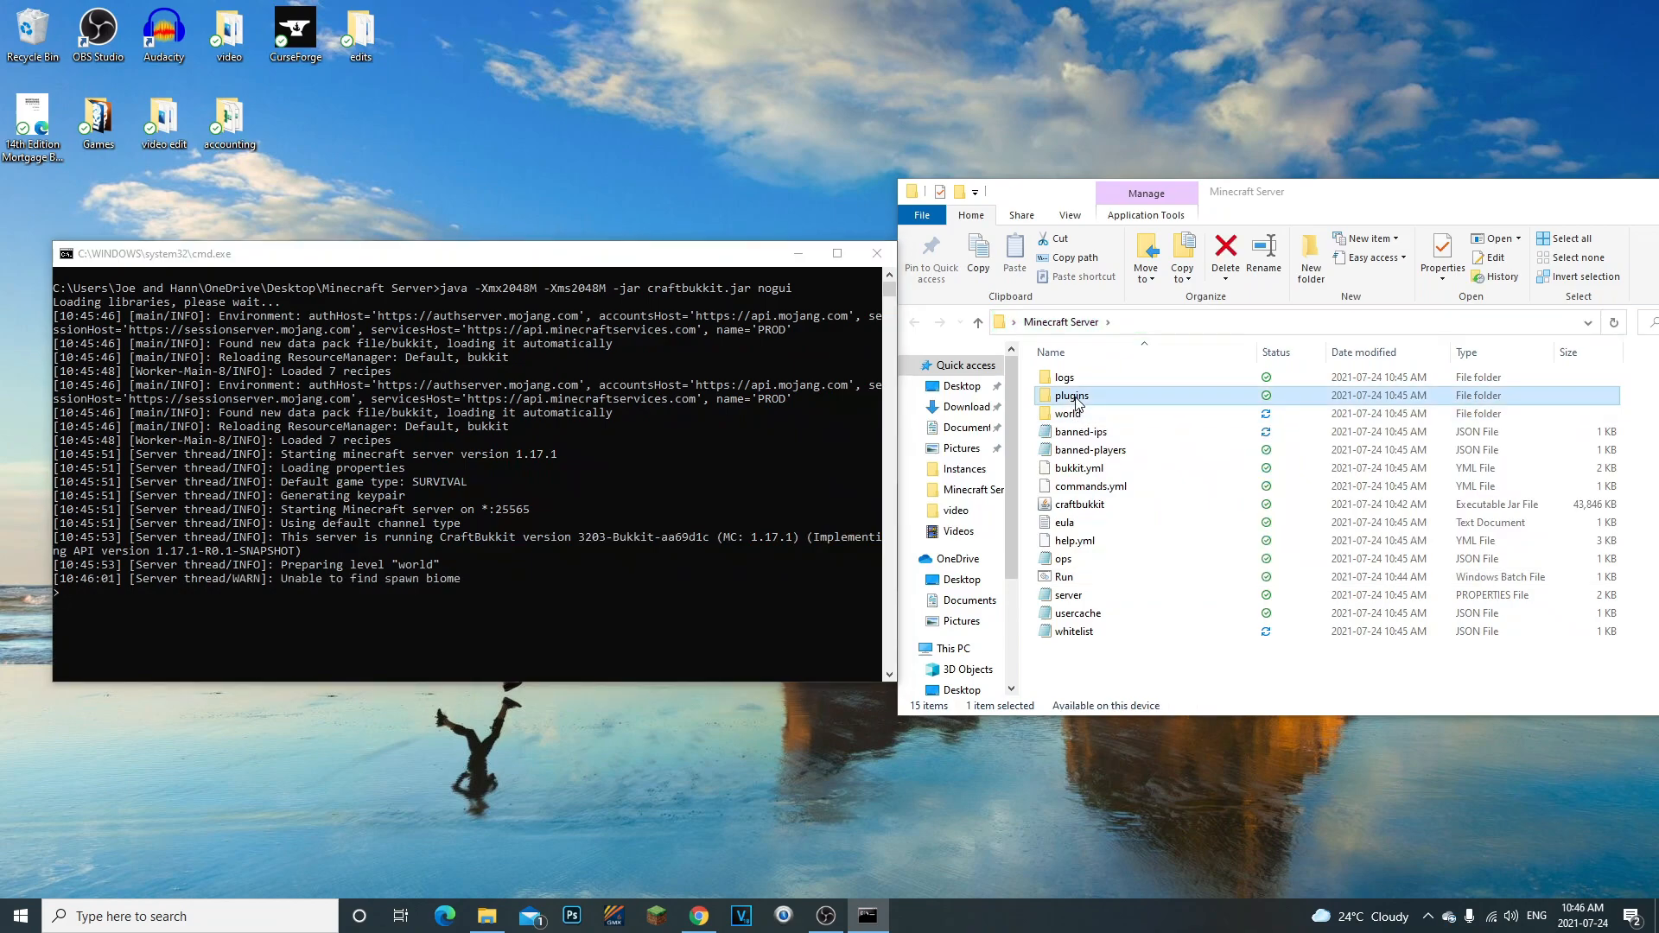
{"action": "left_click", "coordinate": [1148, 654]}
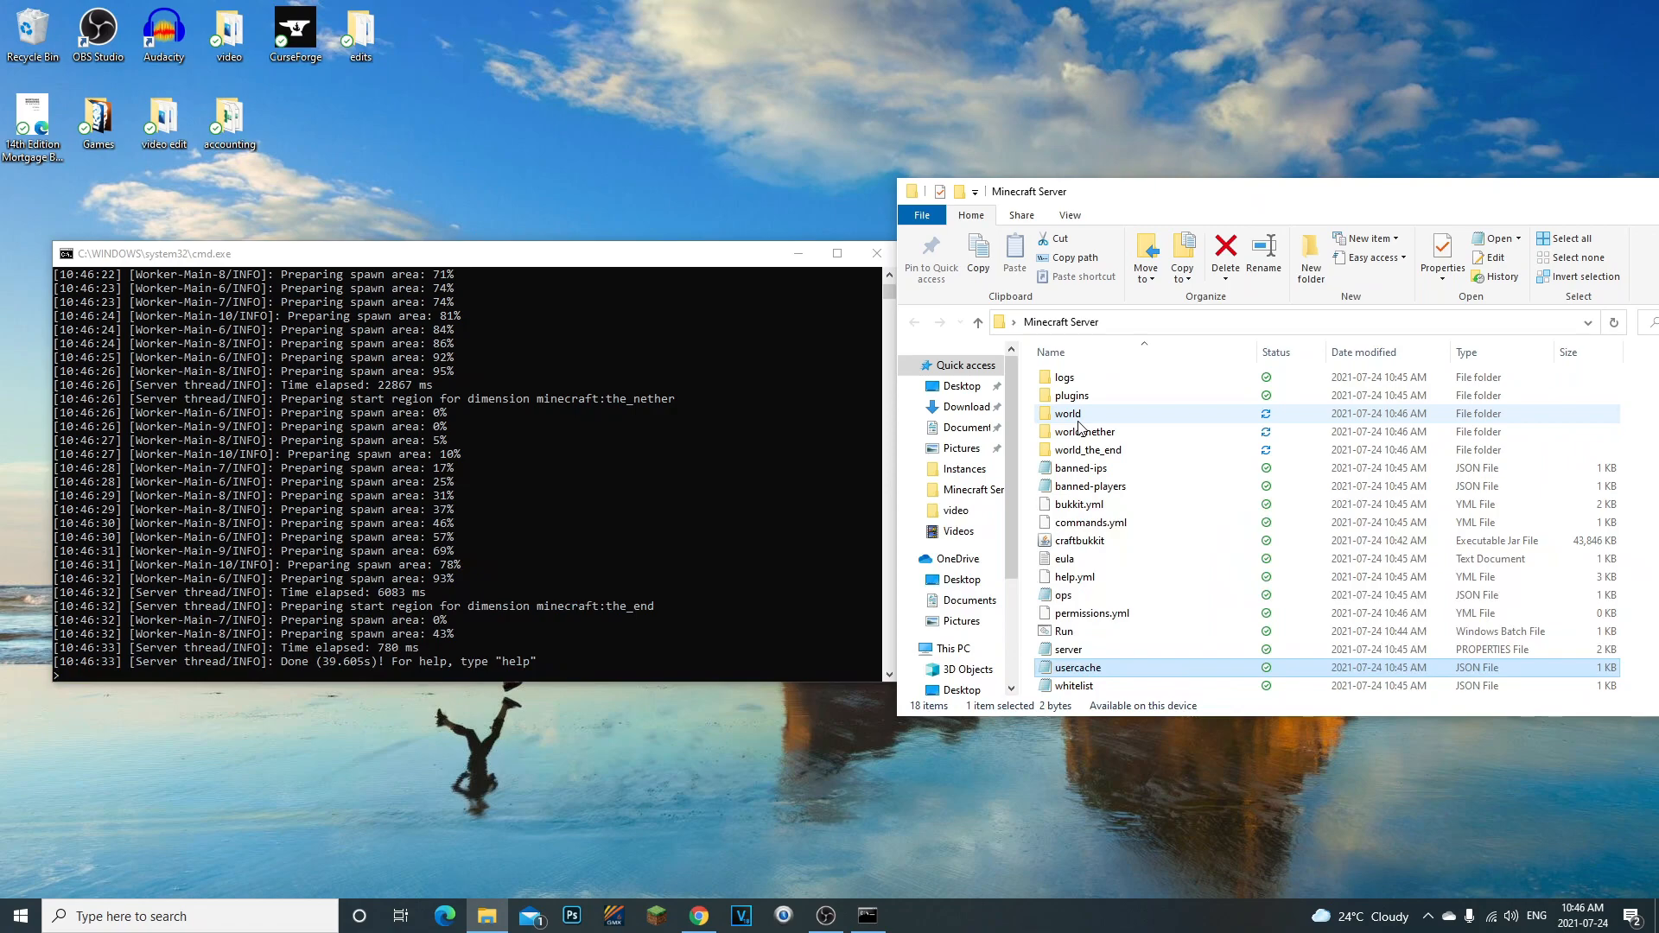
- Shut down the server with the stop command in its console and dismiss the paused console window
{"action": "left_click", "coordinate": [426, 666]}
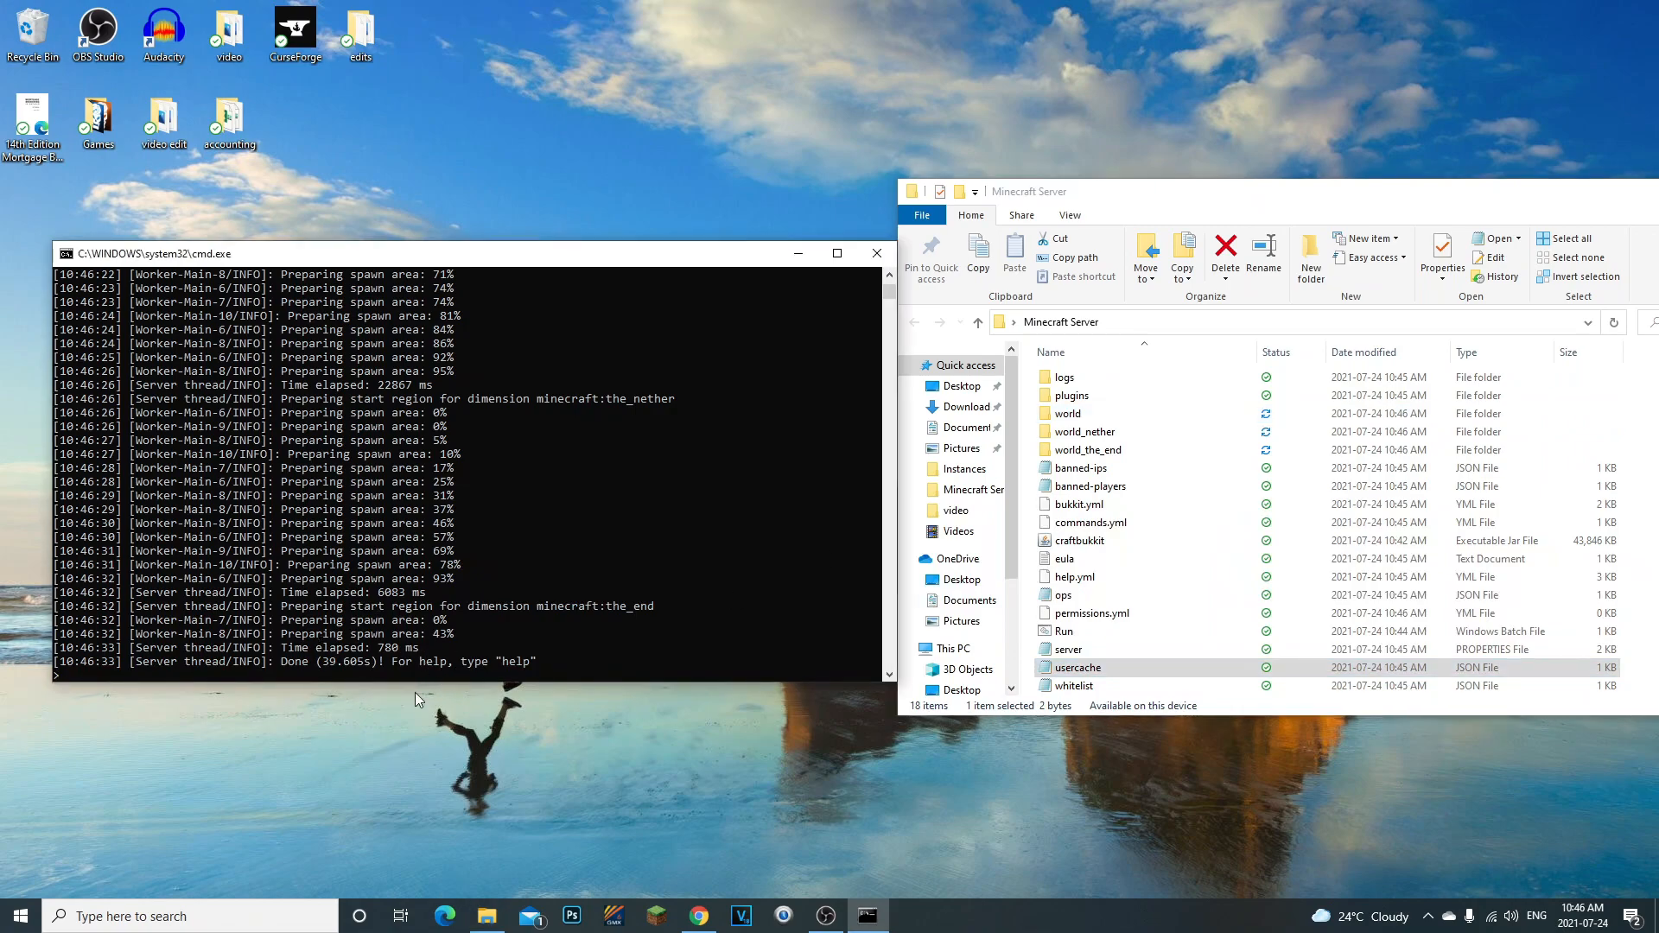
{"action": "left_click_drag", "start_coordinate": [1028, 370], "coordinate": [1112, 671]}
{"action": "left_click", "coordinate": [1028, 470]}
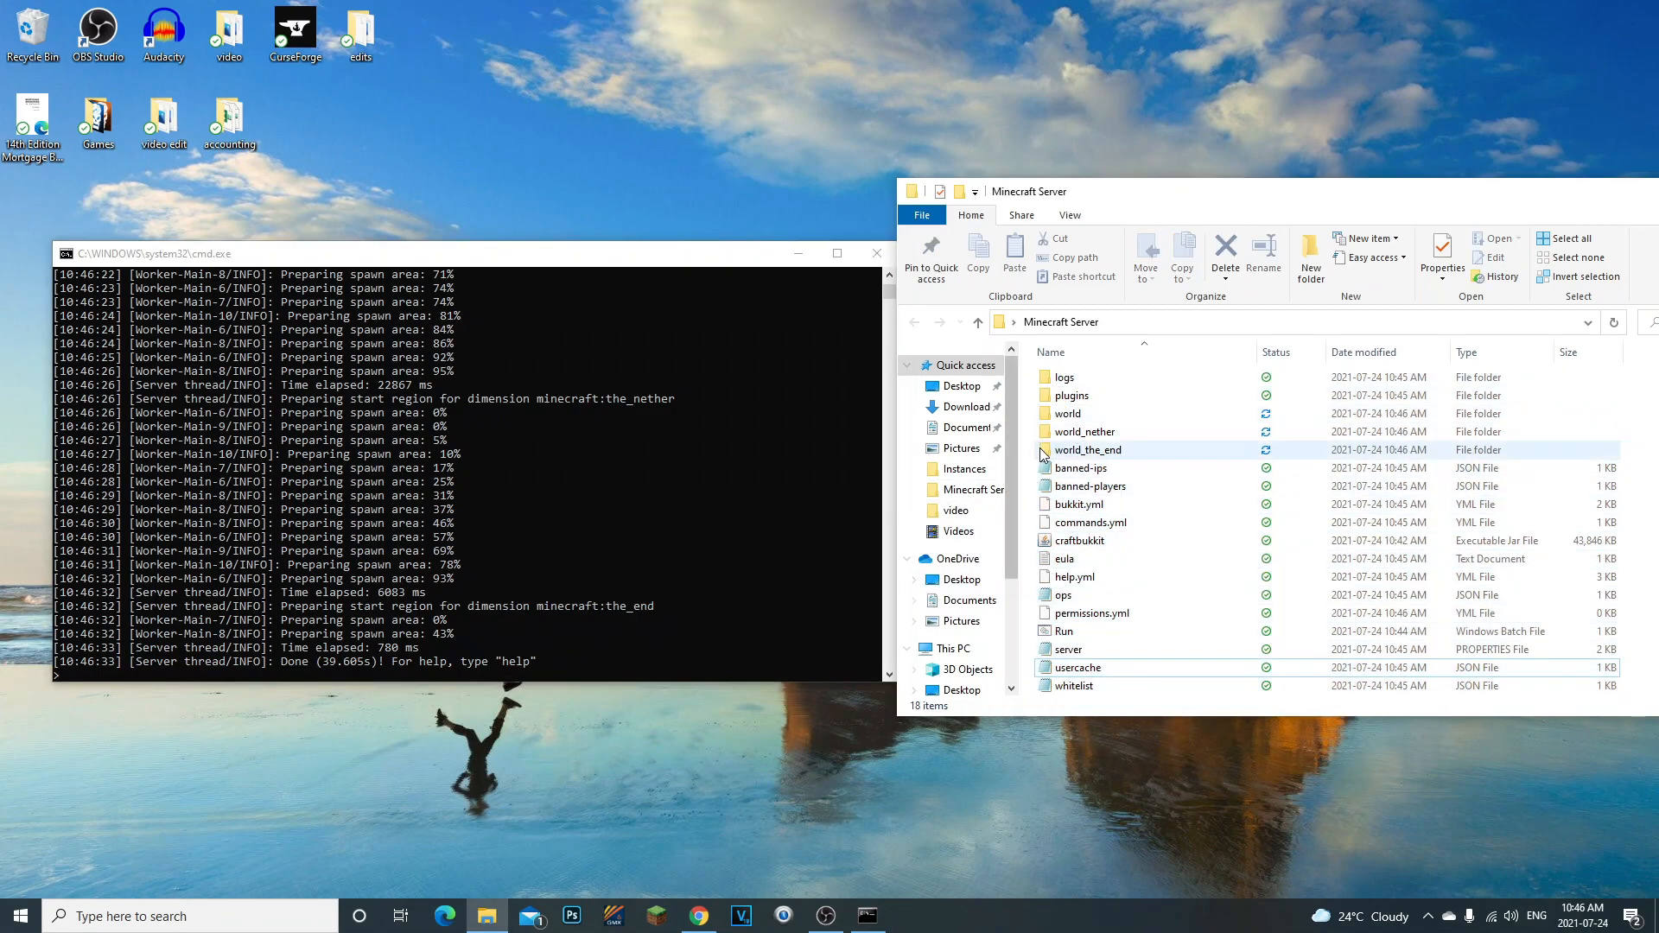
{"action": "left_click", "coordinate": [434, 661]}
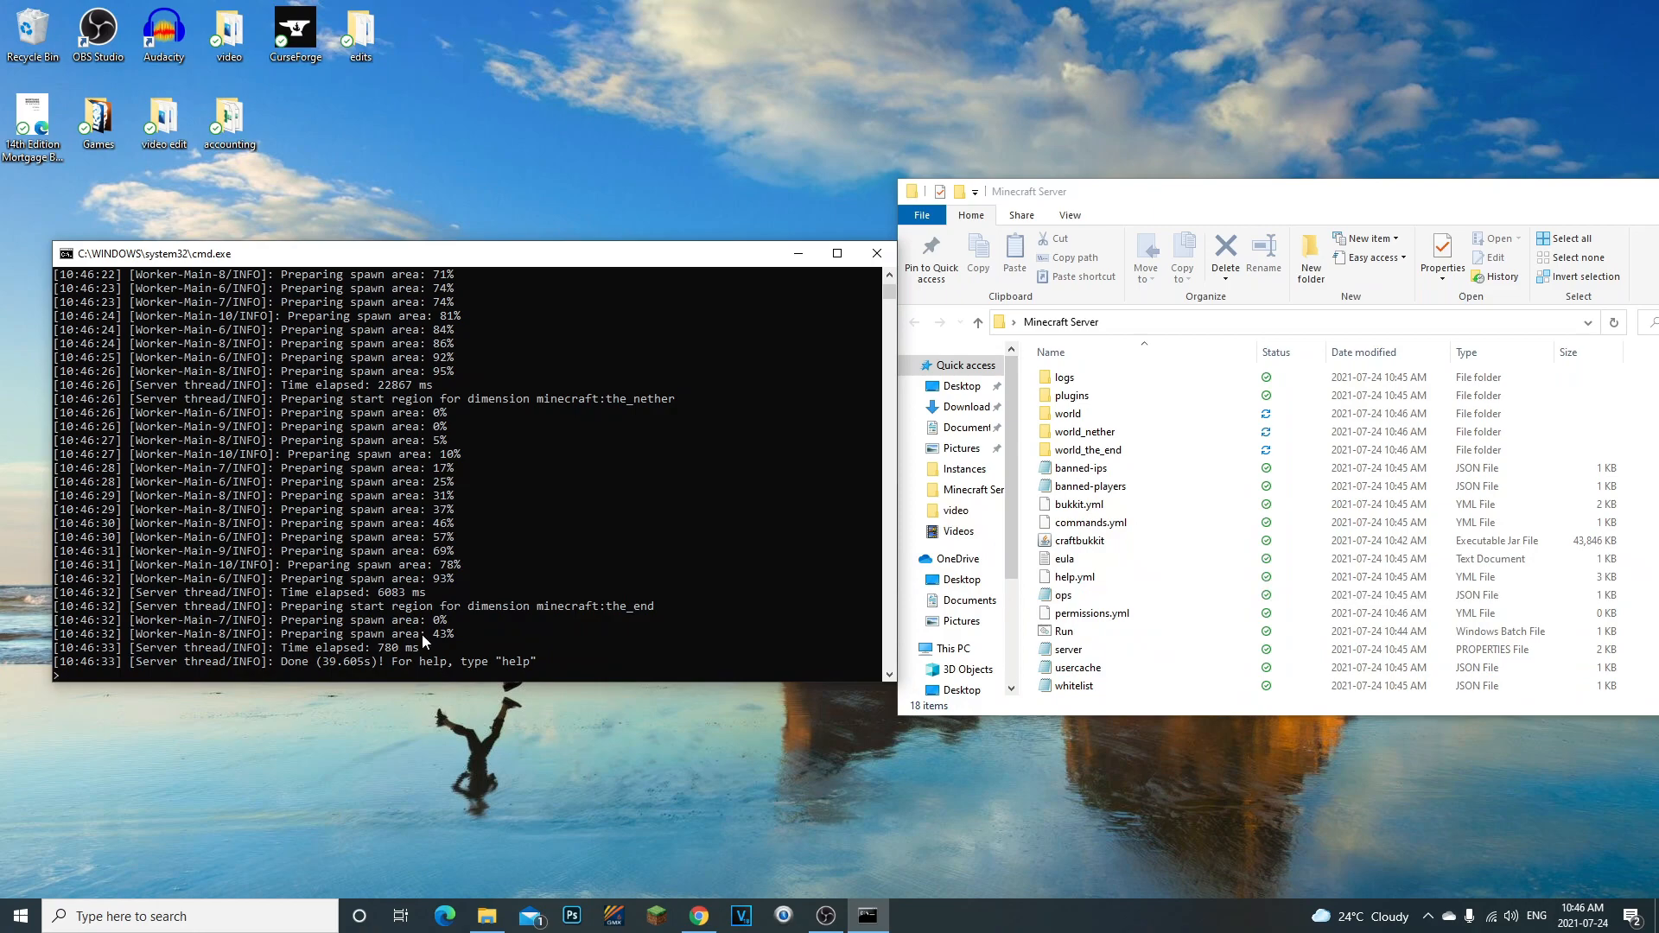
{"action": "type", "text": "stop"}
{"action": "key", "text": "Return"}
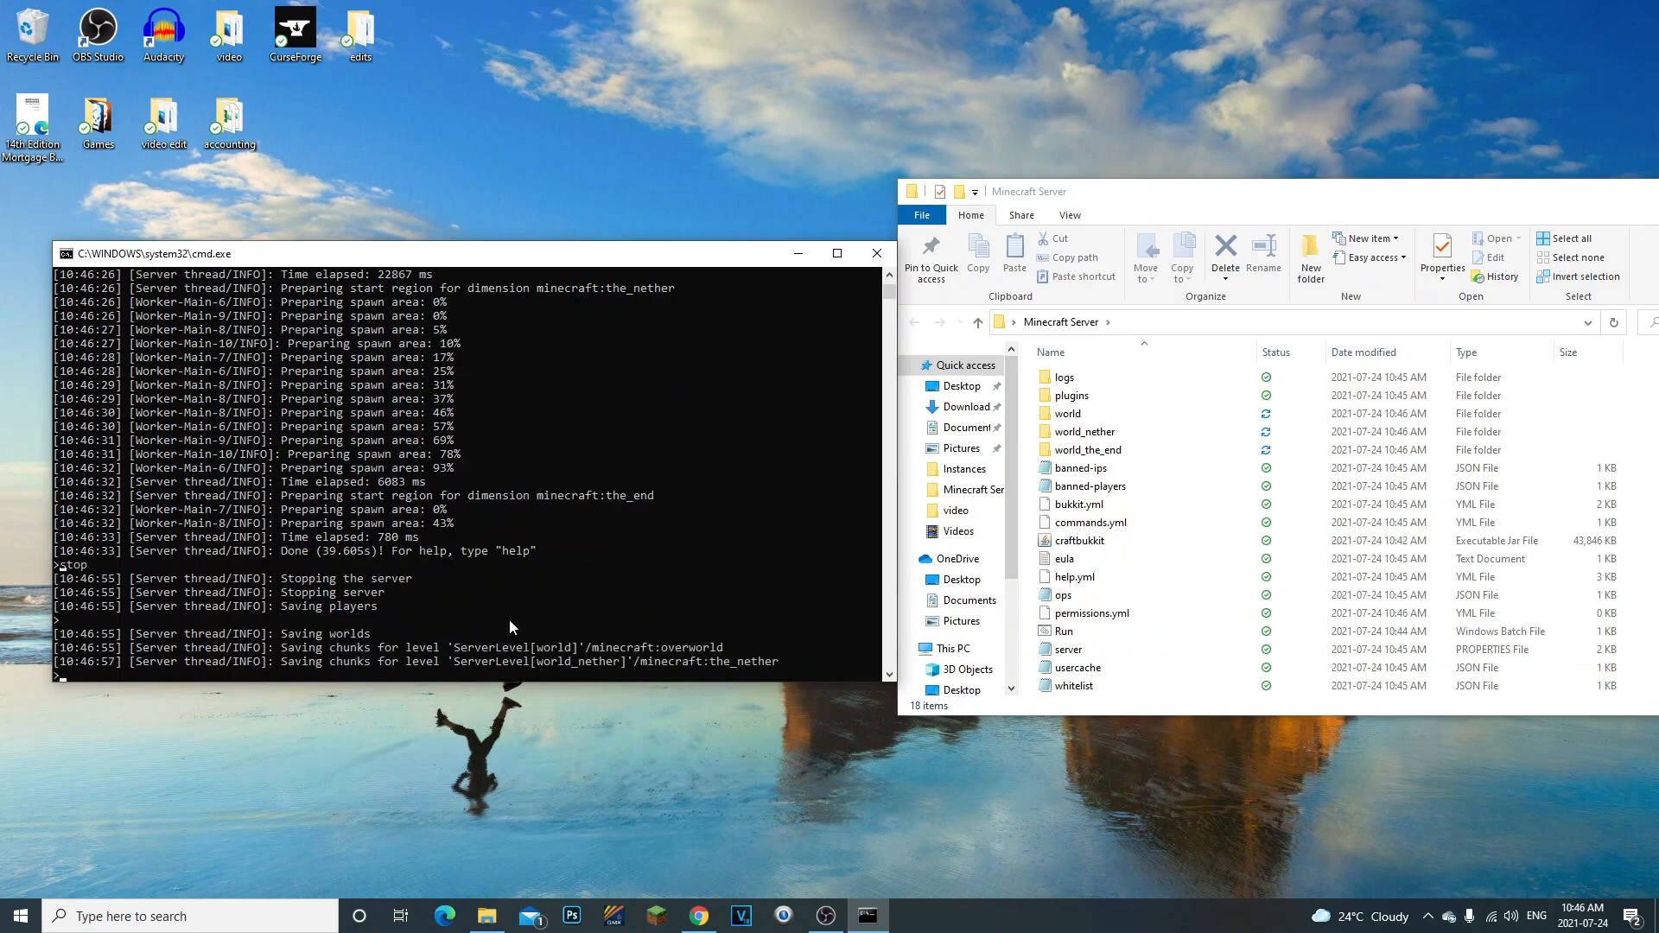
{"action": "left_click_drag", "start_coordinate": [1252, 189], "coordinate": [1095, 225]}
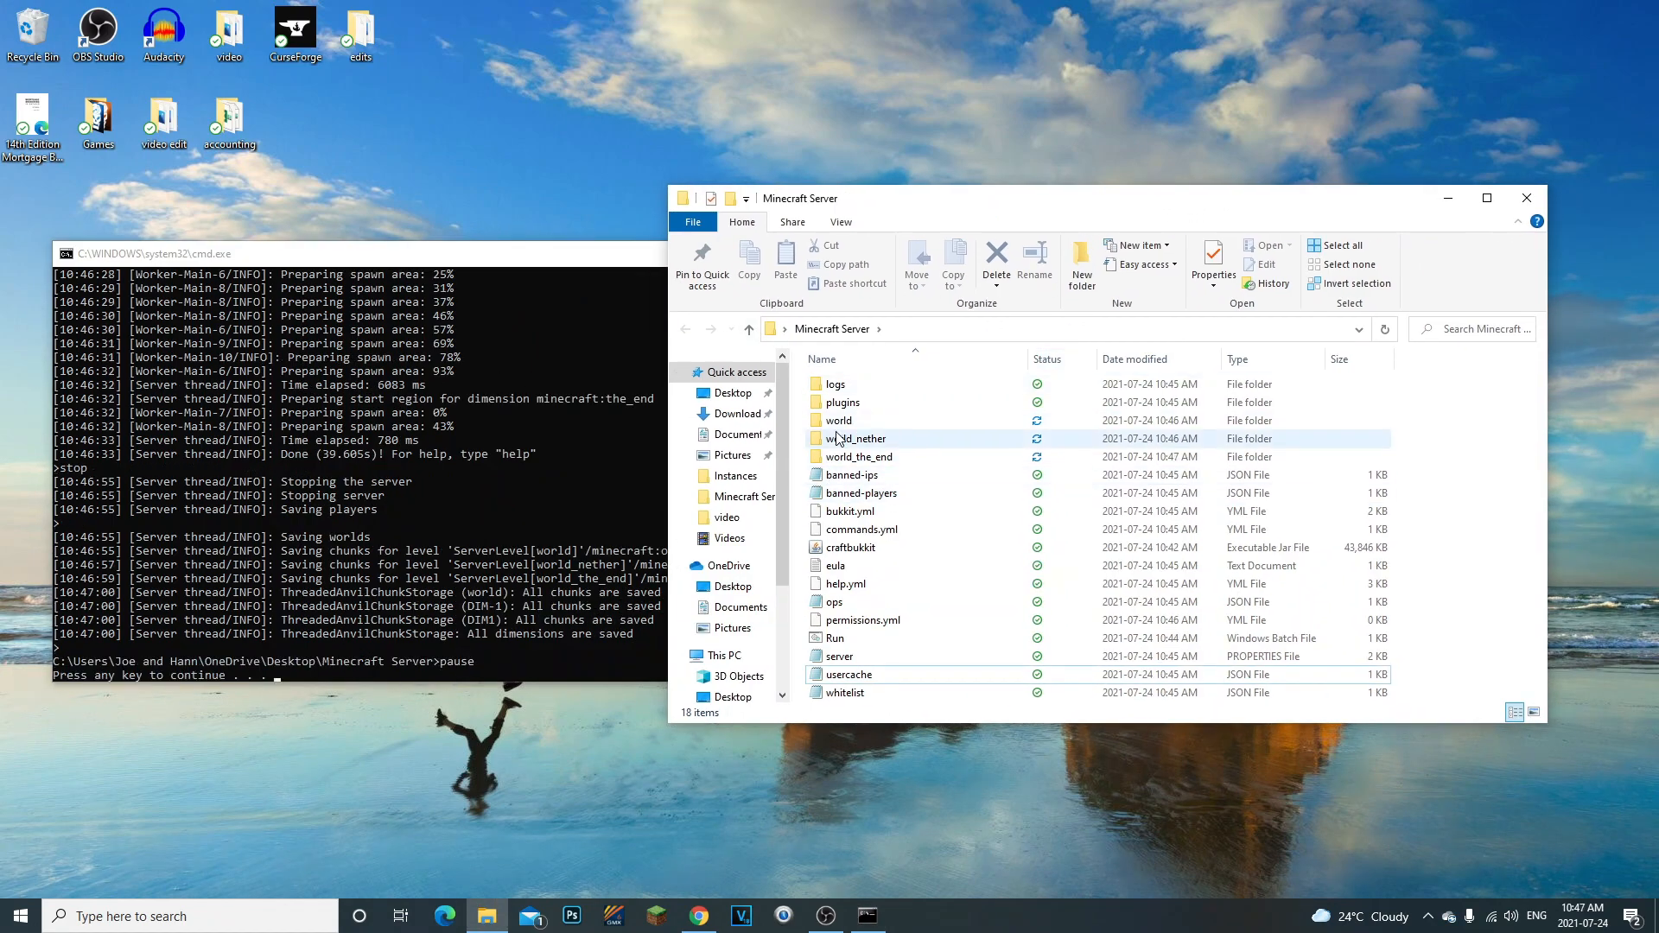
{"action": "left_click_drag", "start_coordinate": [800, 382], "coordinate": [849, 693]}
{"action": "left_click", "coordinate": [796, 624]}
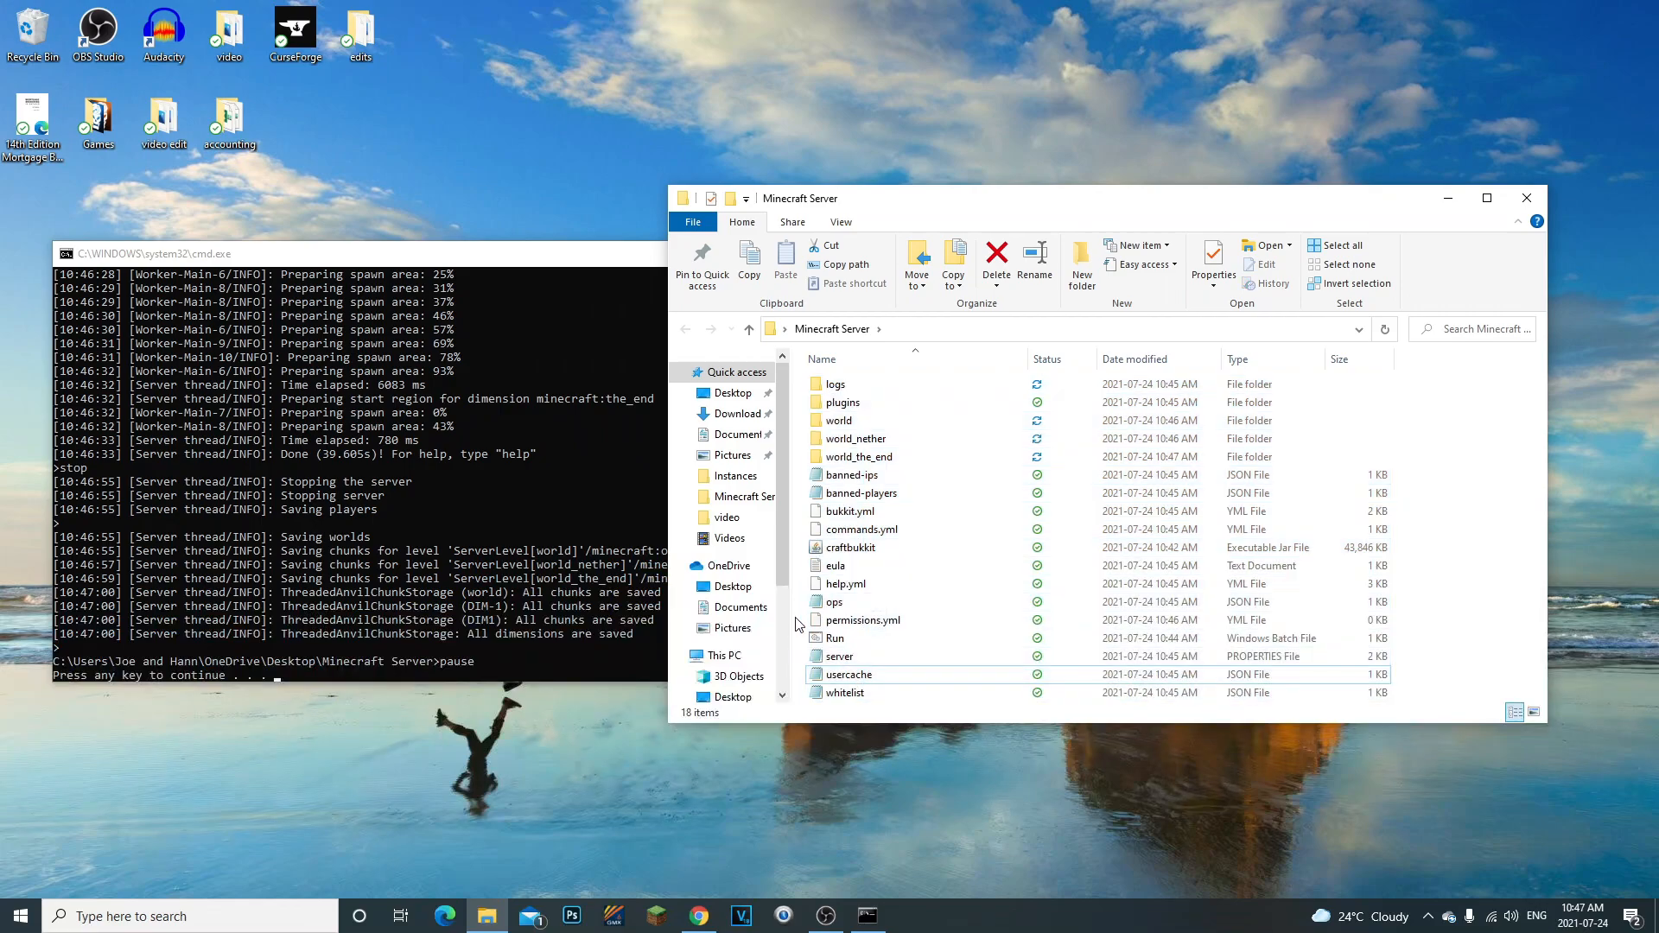
{"action": "key", "text": "Return"}
- Look through the generated files in the Minecraft Server folder, including the world and plugins folders and the ops file
{"action": "left_click_drag", "start_coordinate": [804, 380], "coordinate": [922, 649]}
{"action": "left_click", "coordinate": [851, 585]}
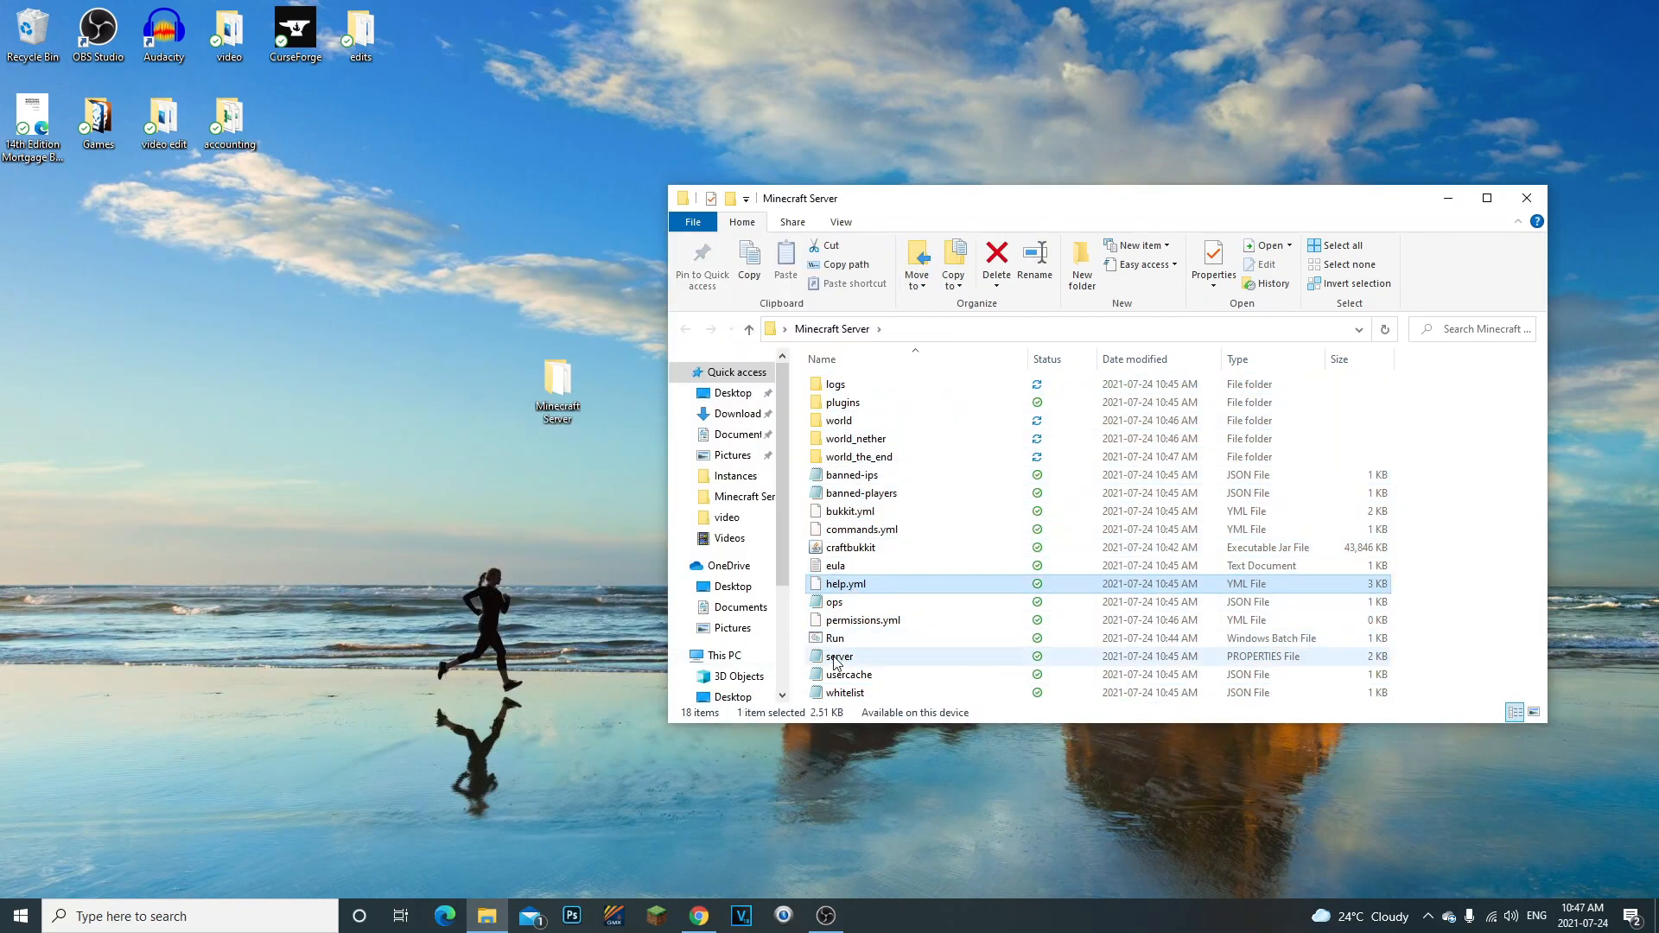
{"action": "left_click", "coordinate": [822, 634]}
{"action": "left_click", "coordinate": [851, 548]}
{"action": "left_click", "coordinate": [852, 475]}
{"action": "left_click", "coordinate": [839, 422]}
{"action": "left_click", "coordinate": [804, 437]}
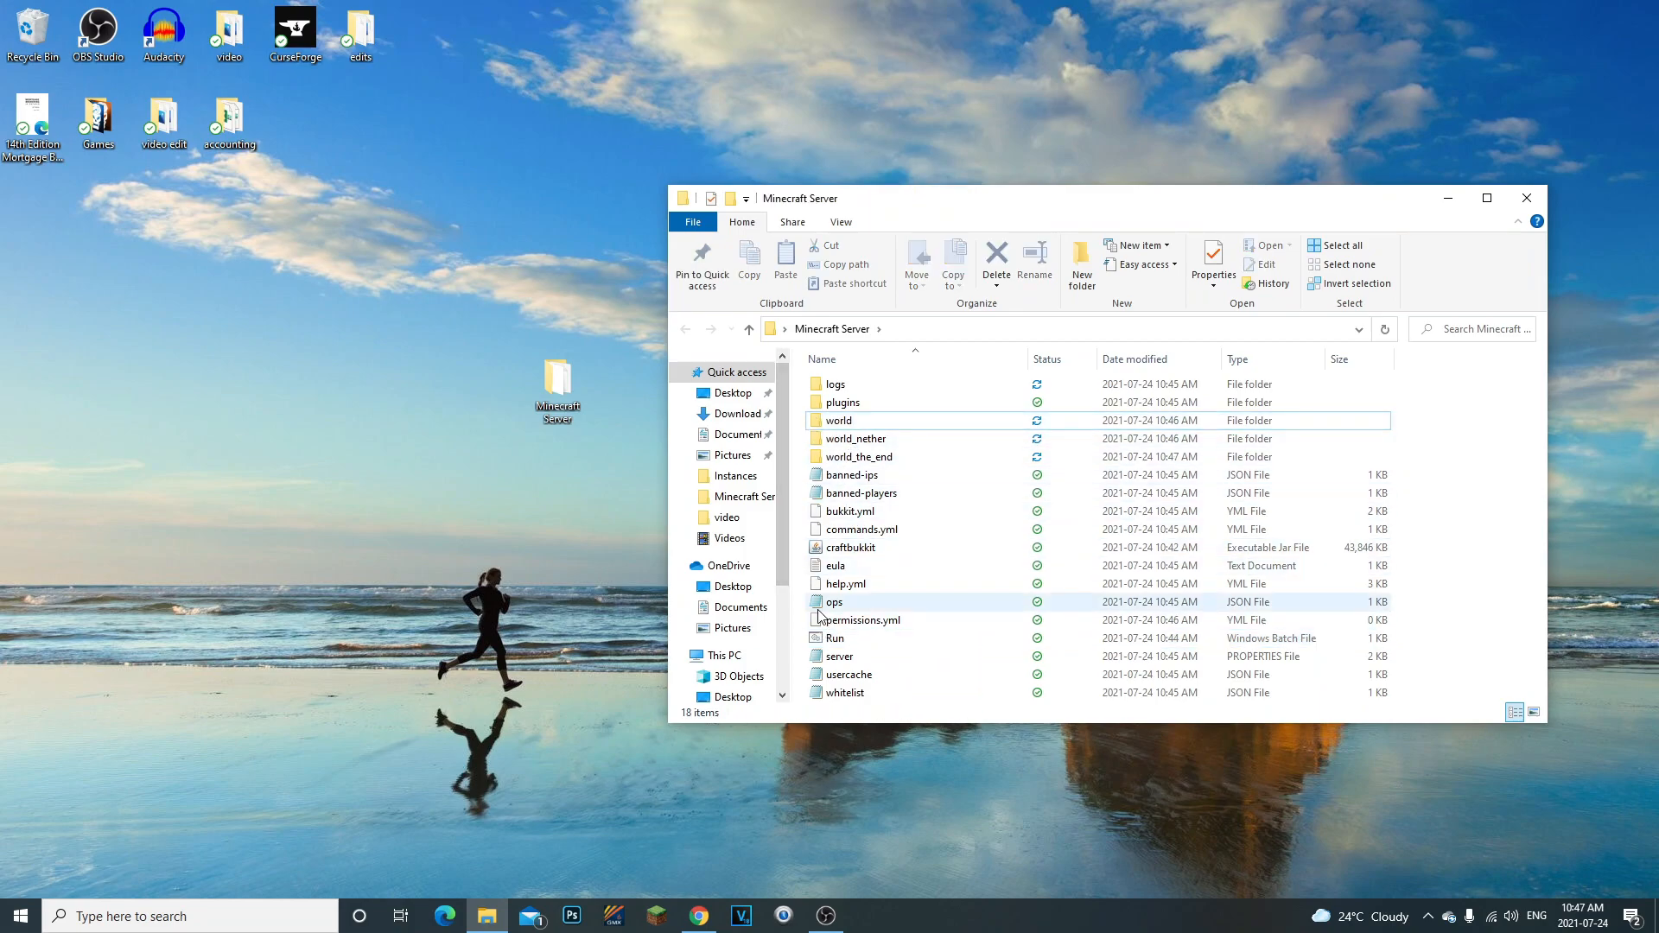
{"action": "left_click", "coordinate": [826, 404]}
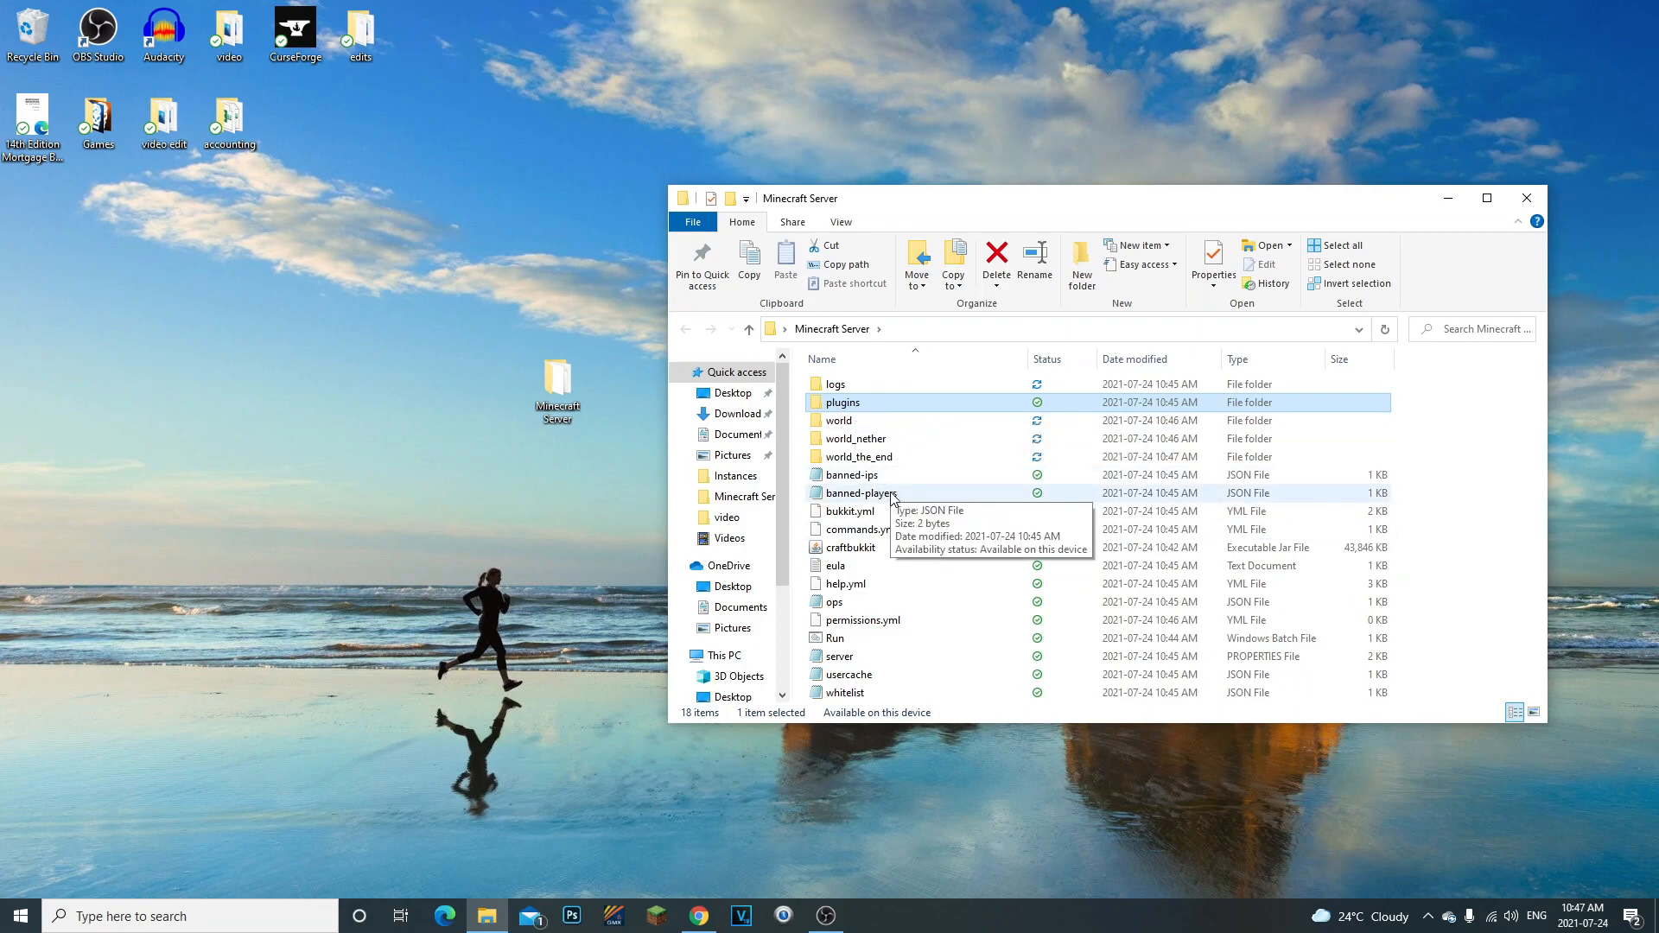
{"action": "left_click", "coordinate": [909, 600]}
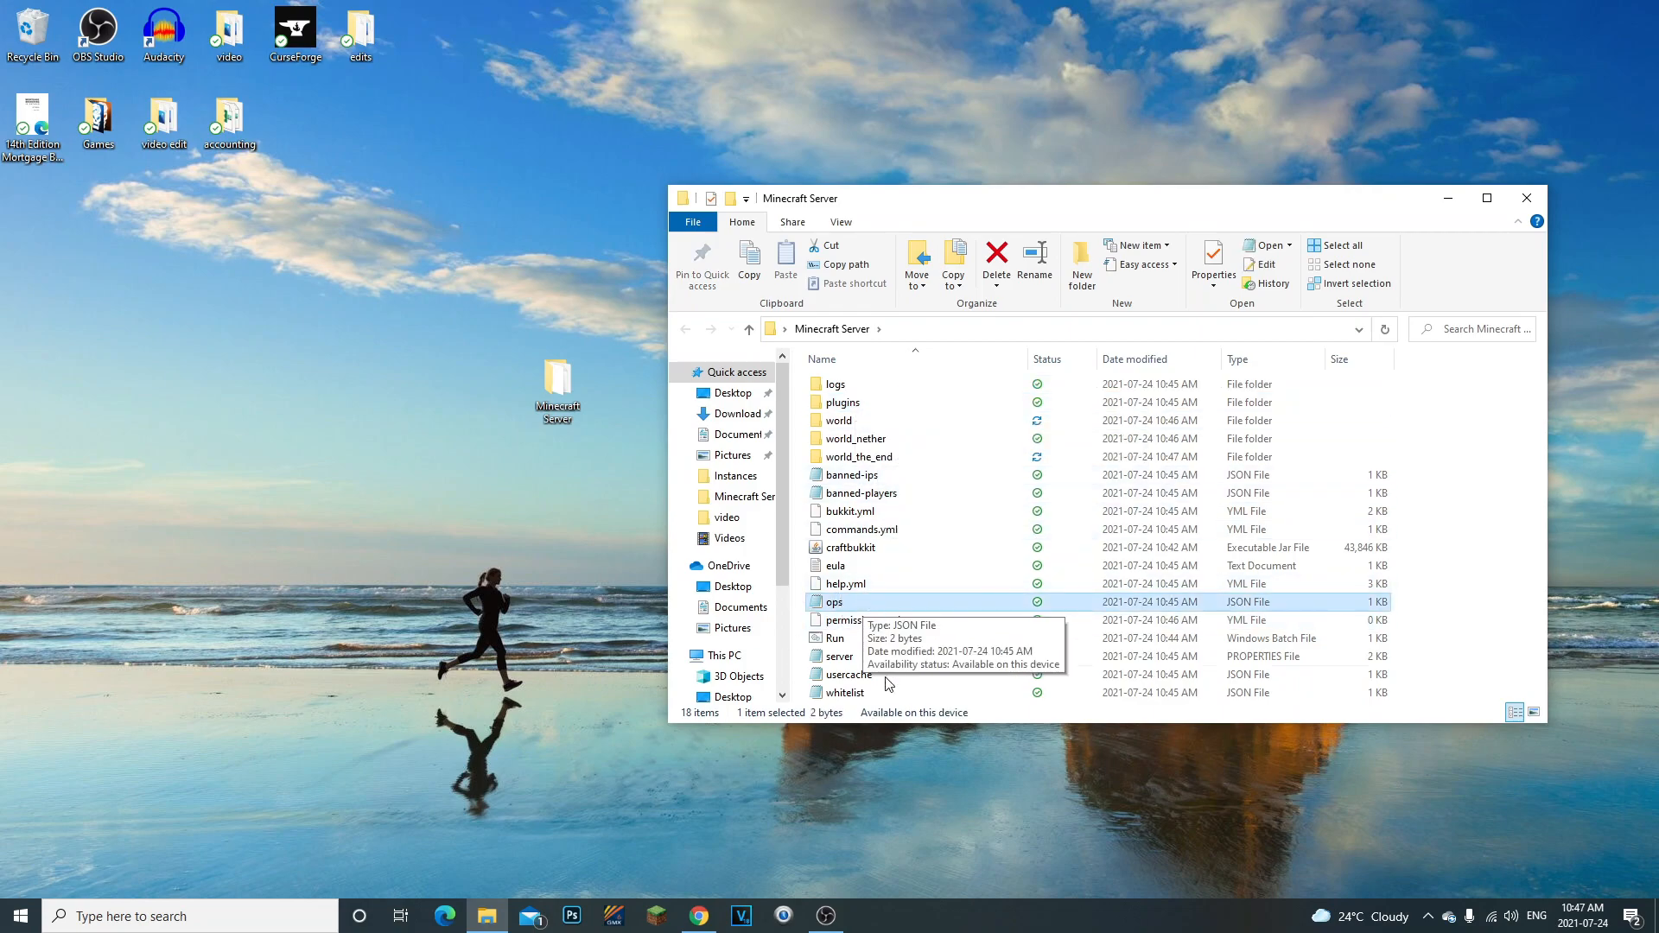
- Open the server properties file in Notepad, review its settings and close it without editing
{"action": "double_click", "coordinate": [864, 657]}
{"action": "scroll", "coordinate": [658, 616], "scroll_direction": "down", "scroll_amount": 6}
{"action": "scroll", "coordinate": [657, 616], "scroll_direction": "up", "scroll_amount": 3}
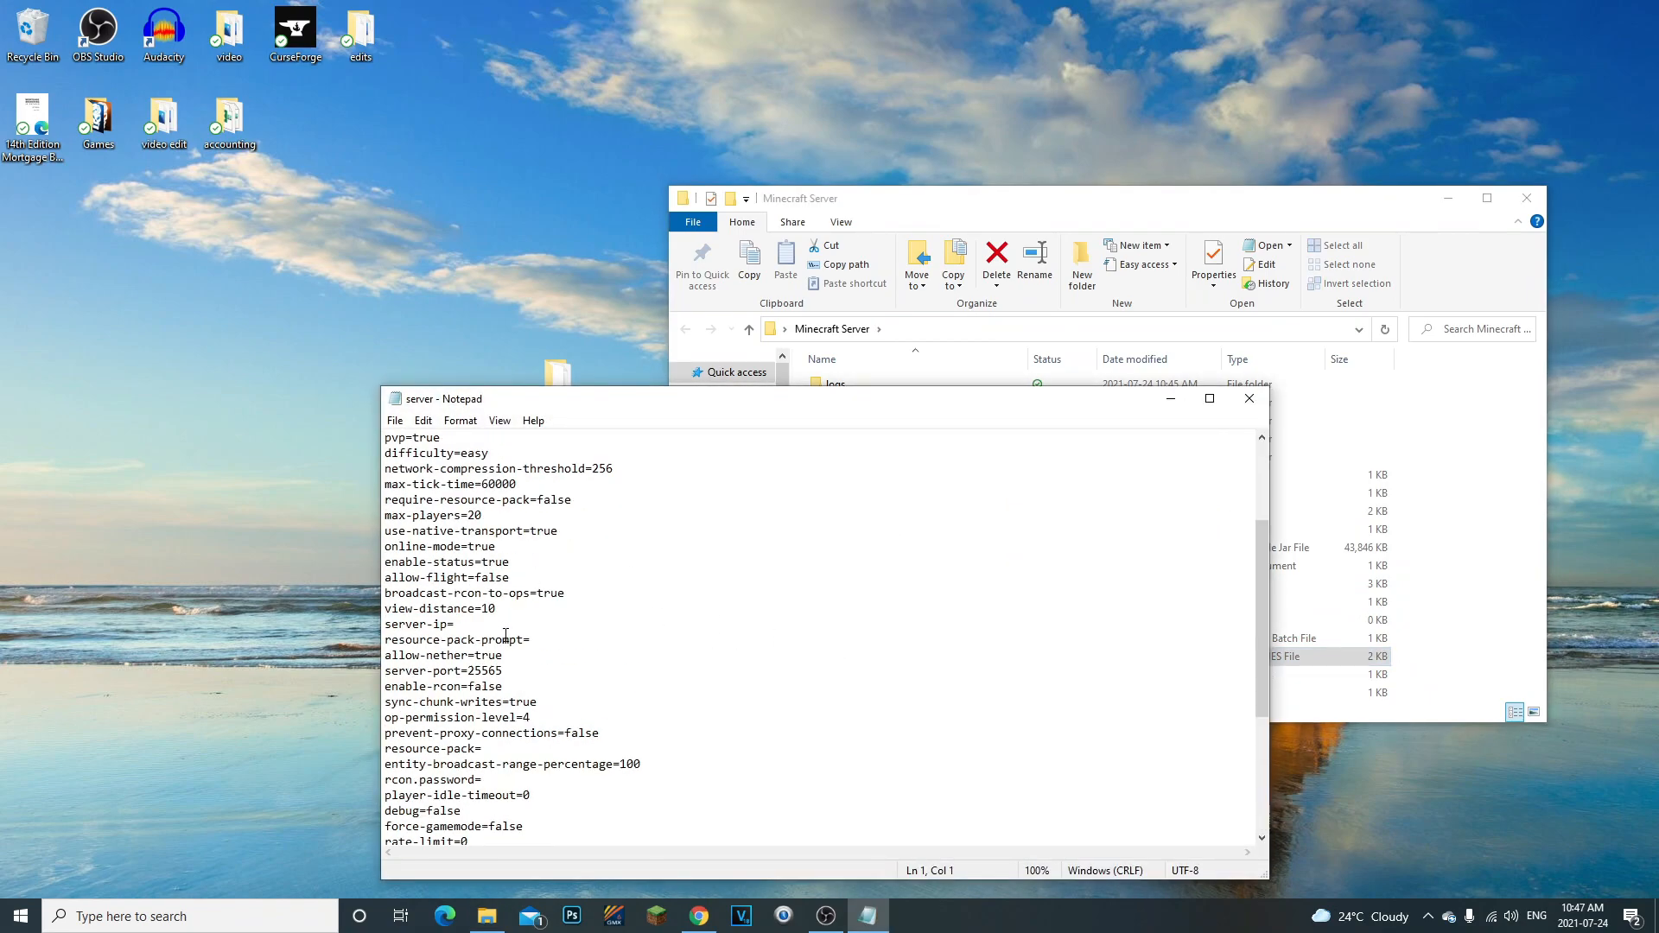
{"action": "left_click_drag", "start_coordinate": [399, 531], "coordinate": [477, 773]}
{"action": "left_click", "coordinate": [433, 562]}
{"action": "scroll", "coordinate": [437, 577], "scroll_direction": "up", "scroll_amount": 4}
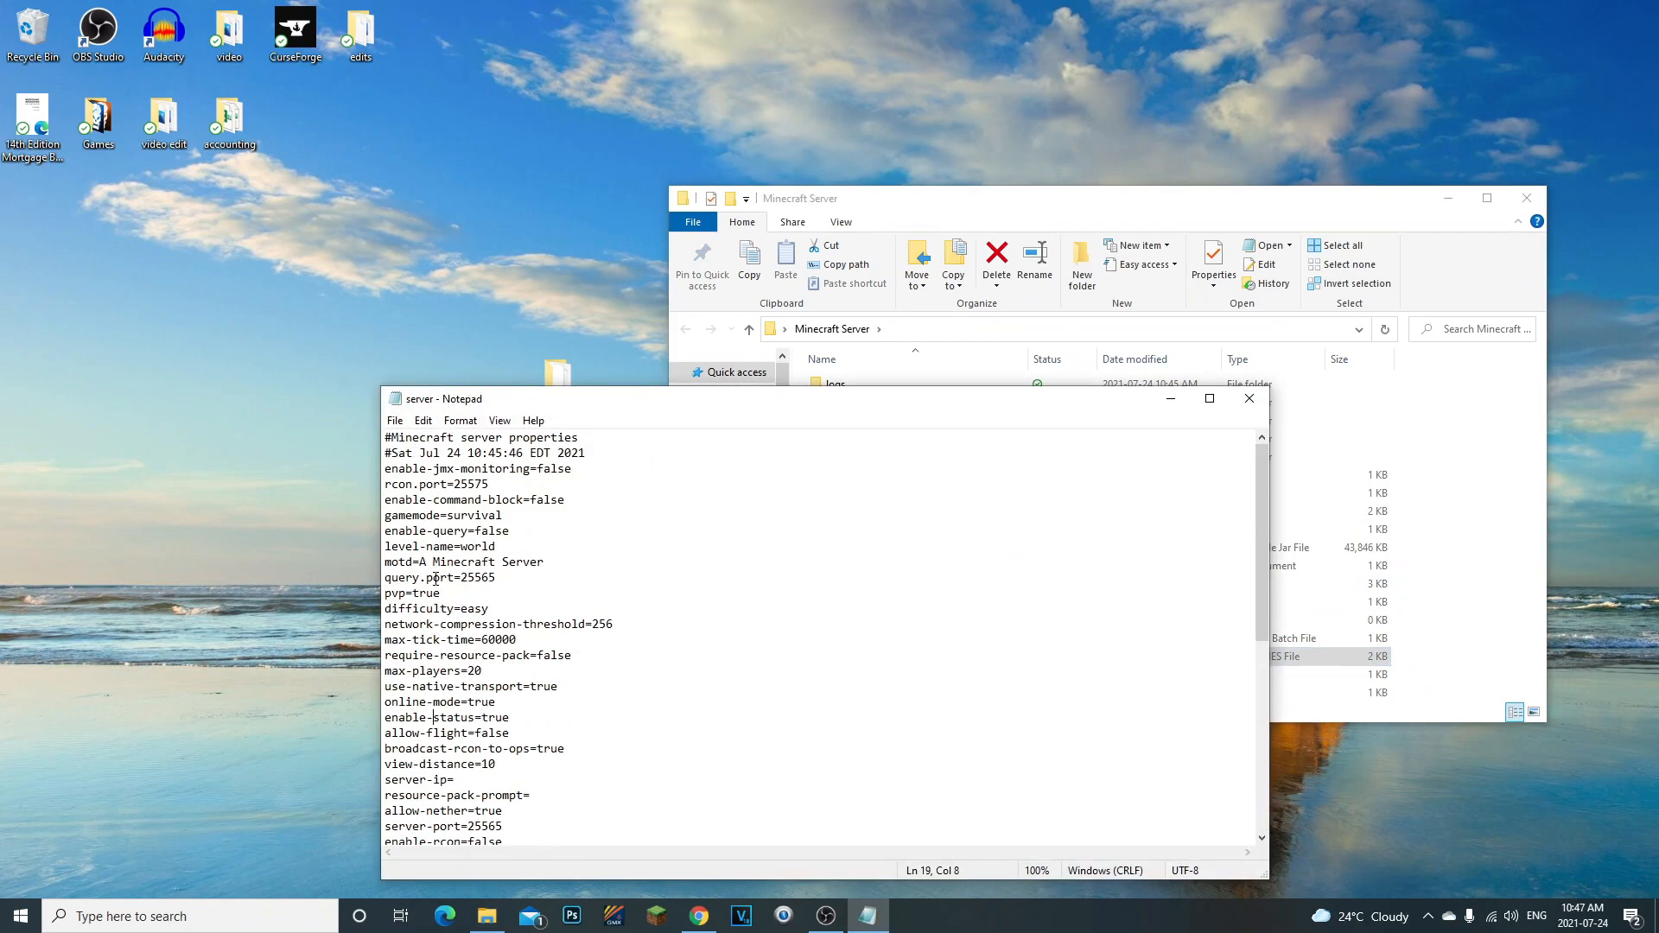
{"action": "left_click", "coordinate": [1250, 399]}
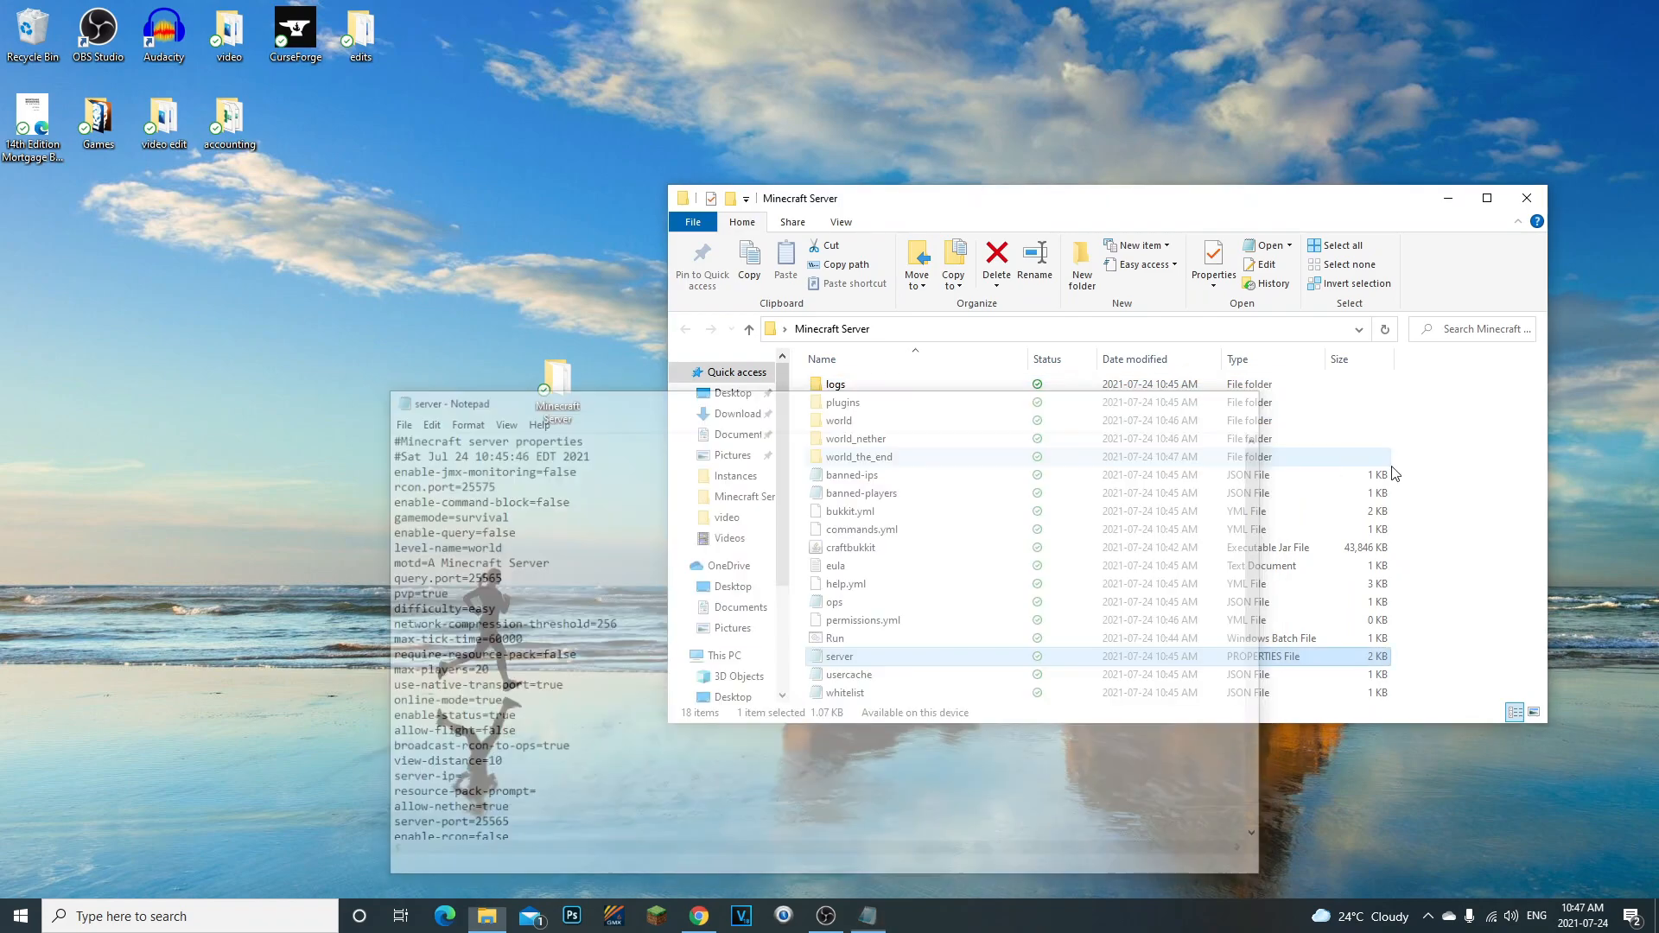
{"action": "left_click", "coordinate": [1490, 533]}
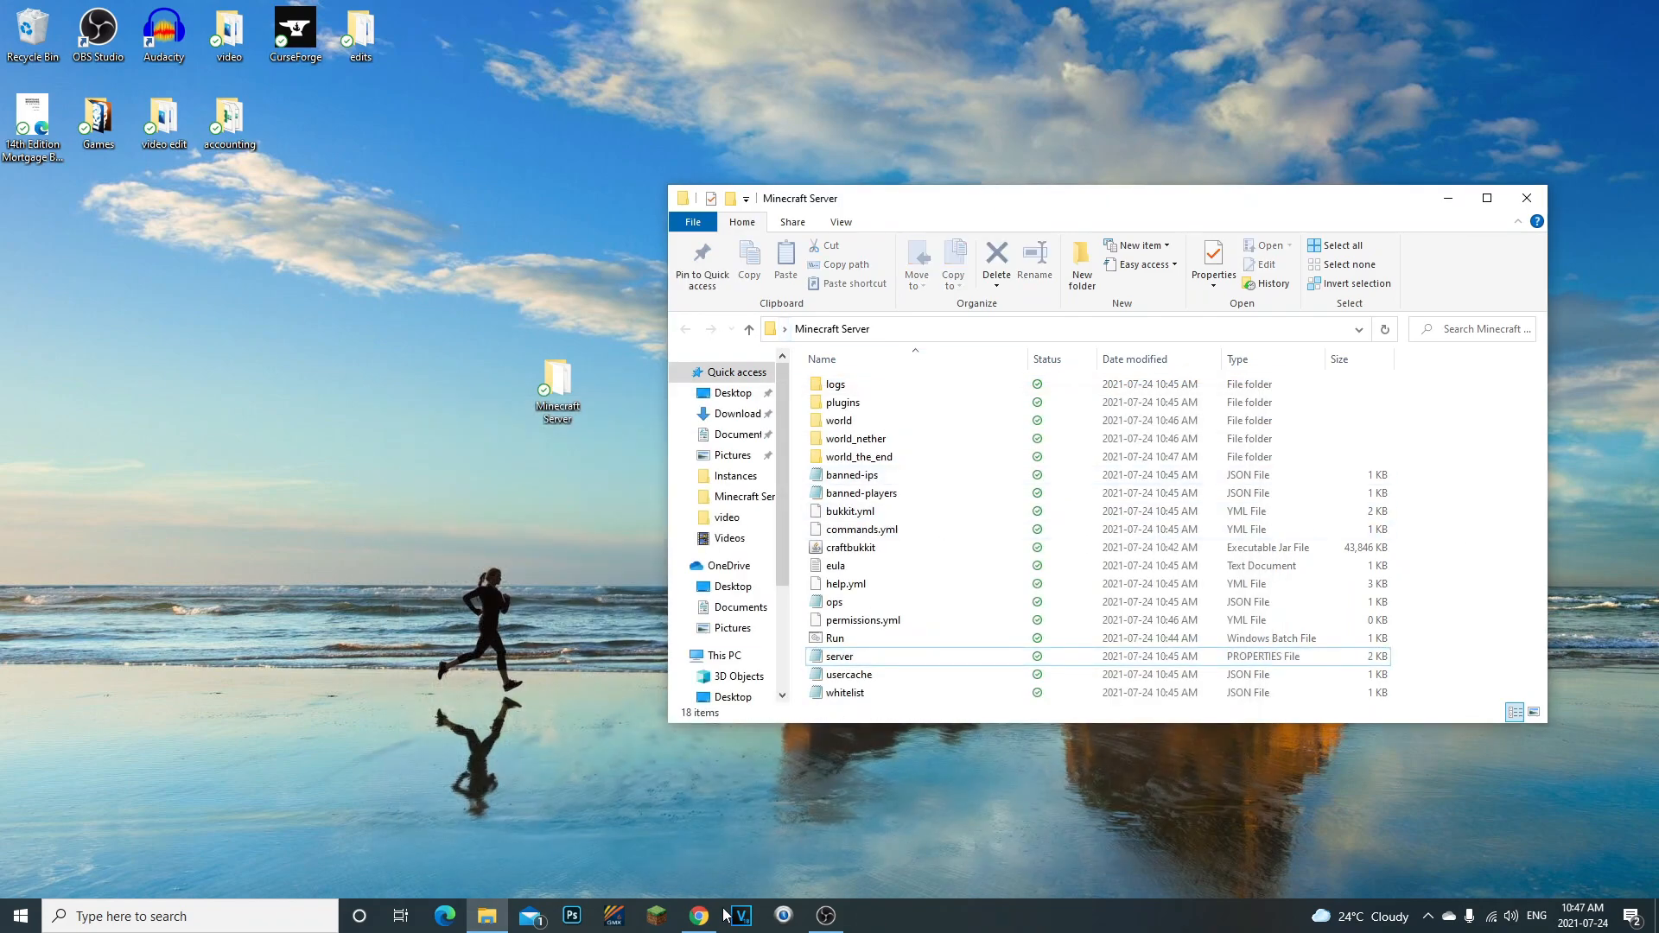
- Switch to Chrome, maximize its window and bring up the WorldEdit for Bukkit overview page
{"action": "mouse_move", "coordinate": [698, 914]}
{"action": "left_click", "coordinate": [701, 885]}
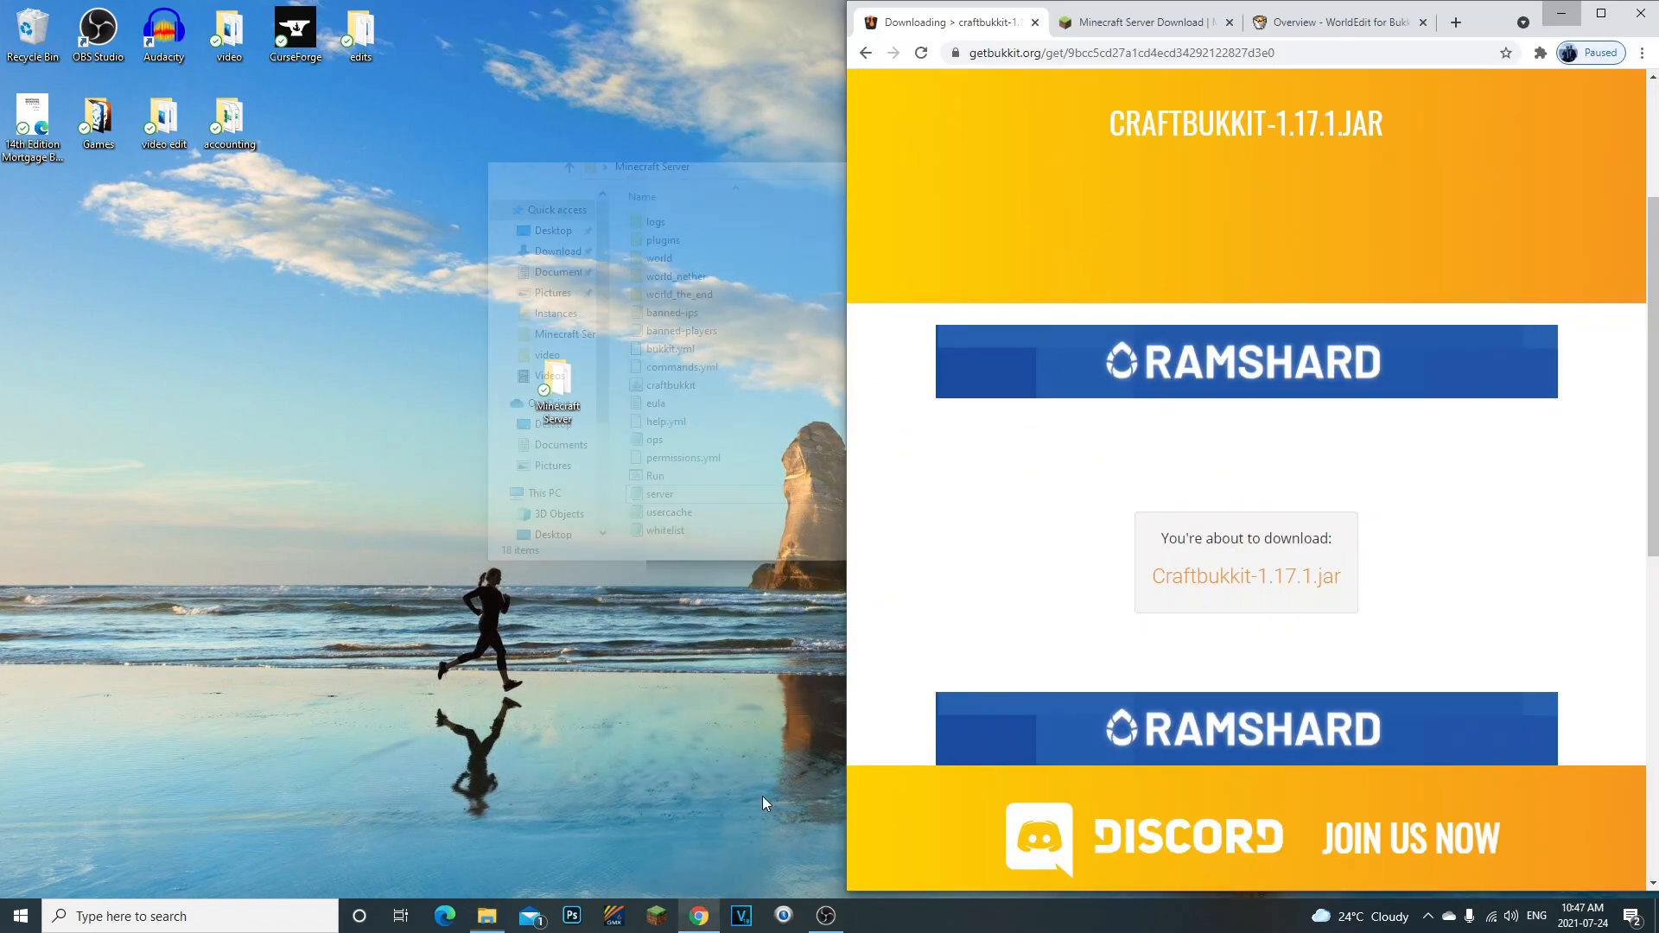
{"action": "left_click", "coordinate": [1601, 13]}
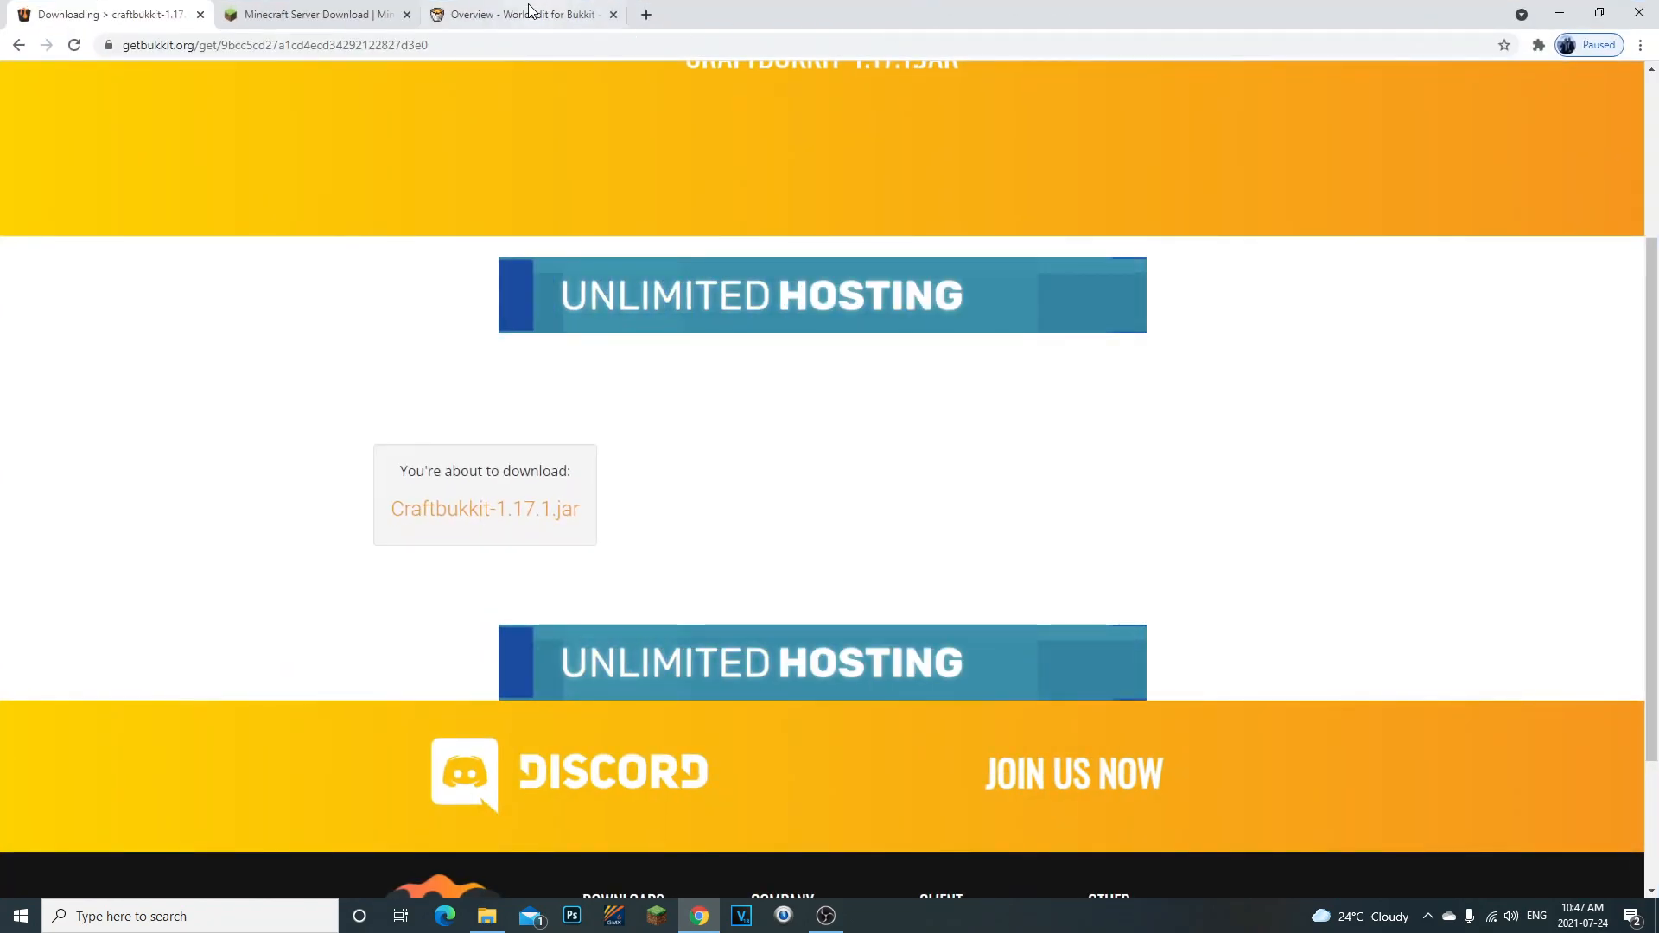
{"action": "left_click", "coordinate": [529, 12]}
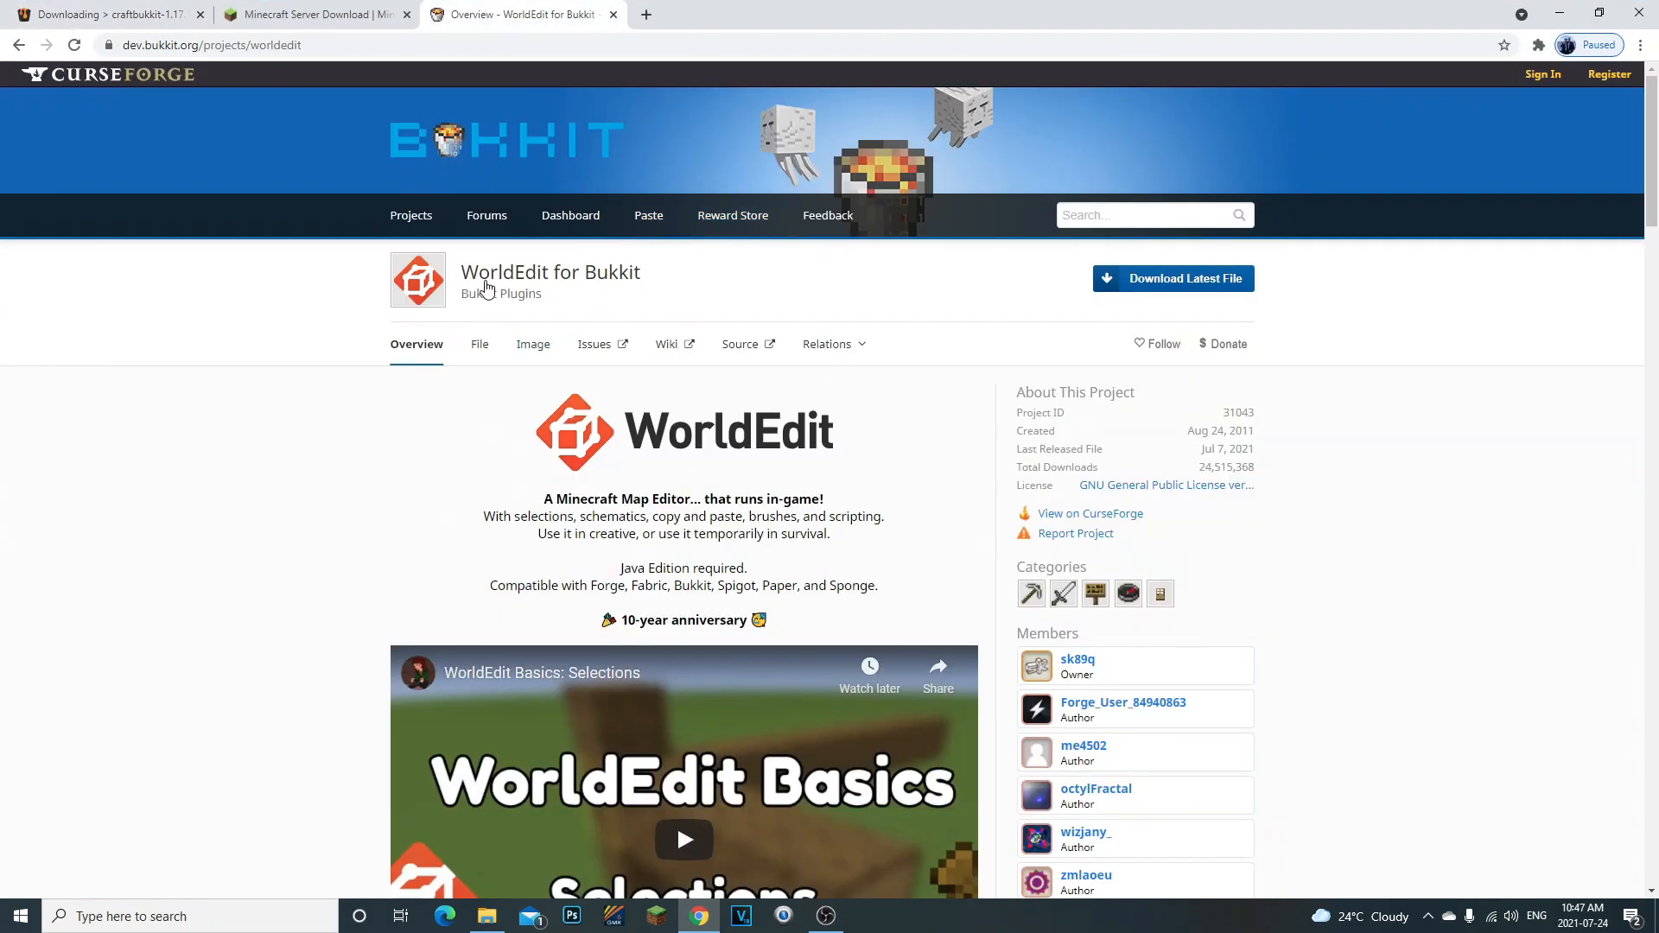
{"action": "scroll", "coordinate": [605, 432], "scroll_direction": "down", "scroll_amount": 5}
{"action": "scroll", "coordinate": [771, 576], "scroll_direction": "up", "scroll_amount": 5}
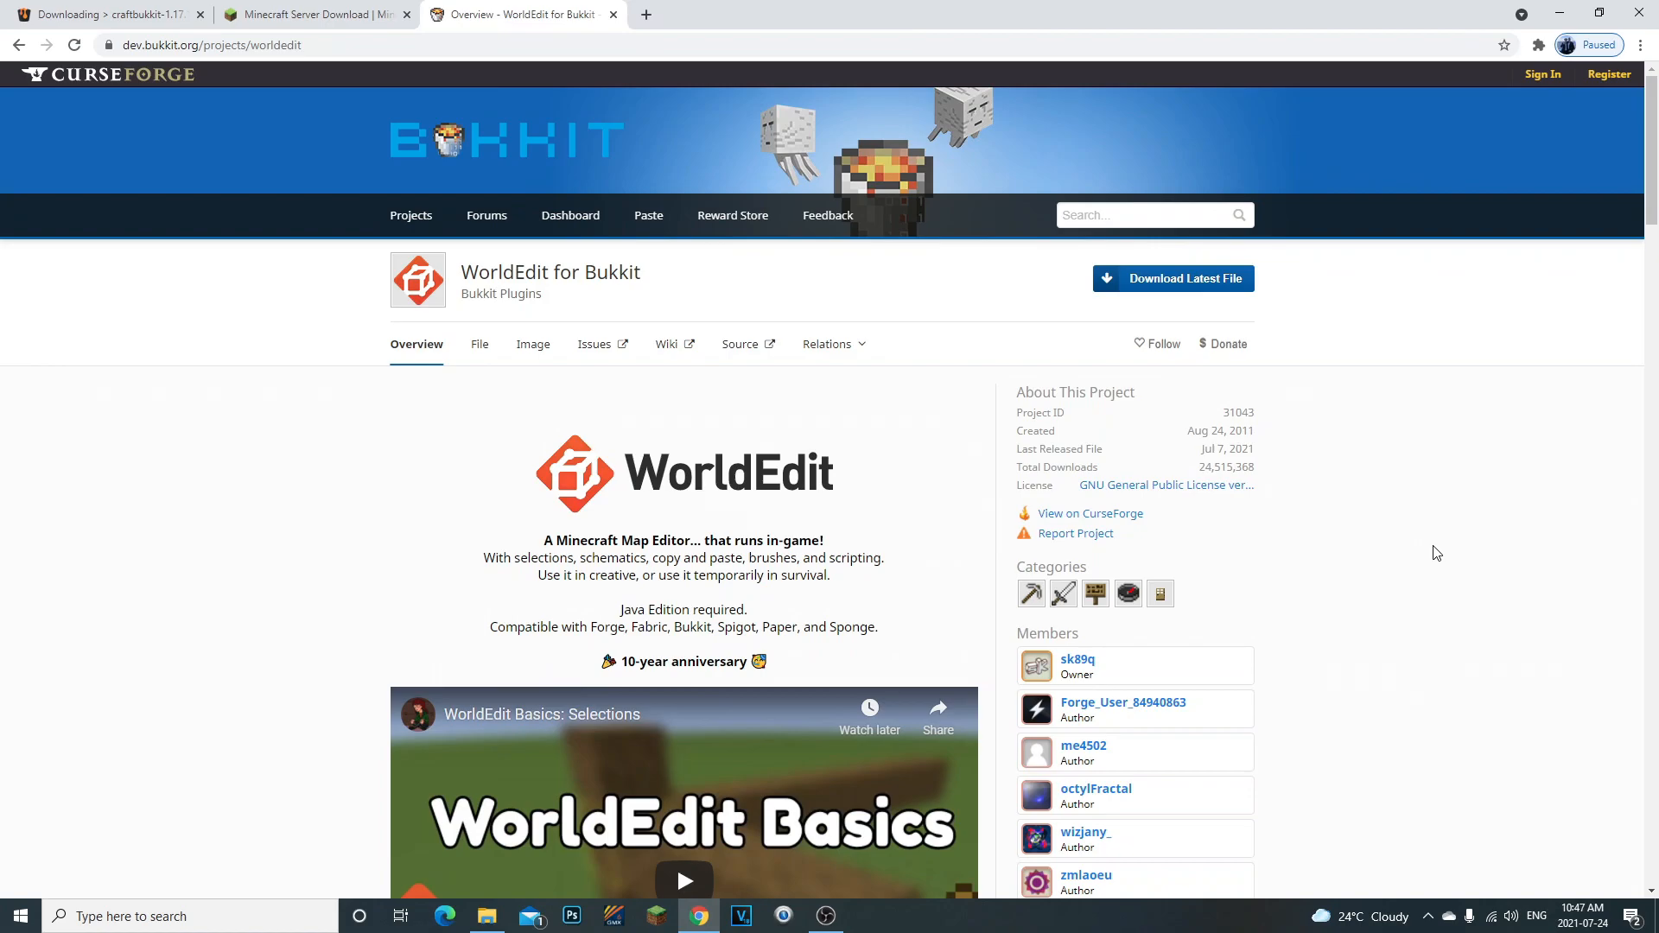
- Download WorldEdit 7.2.6 Beta 1 (1.13.2 - 1.17.1) from the project's file list
{"action": "left_click", "coordinate": [489, 348]}
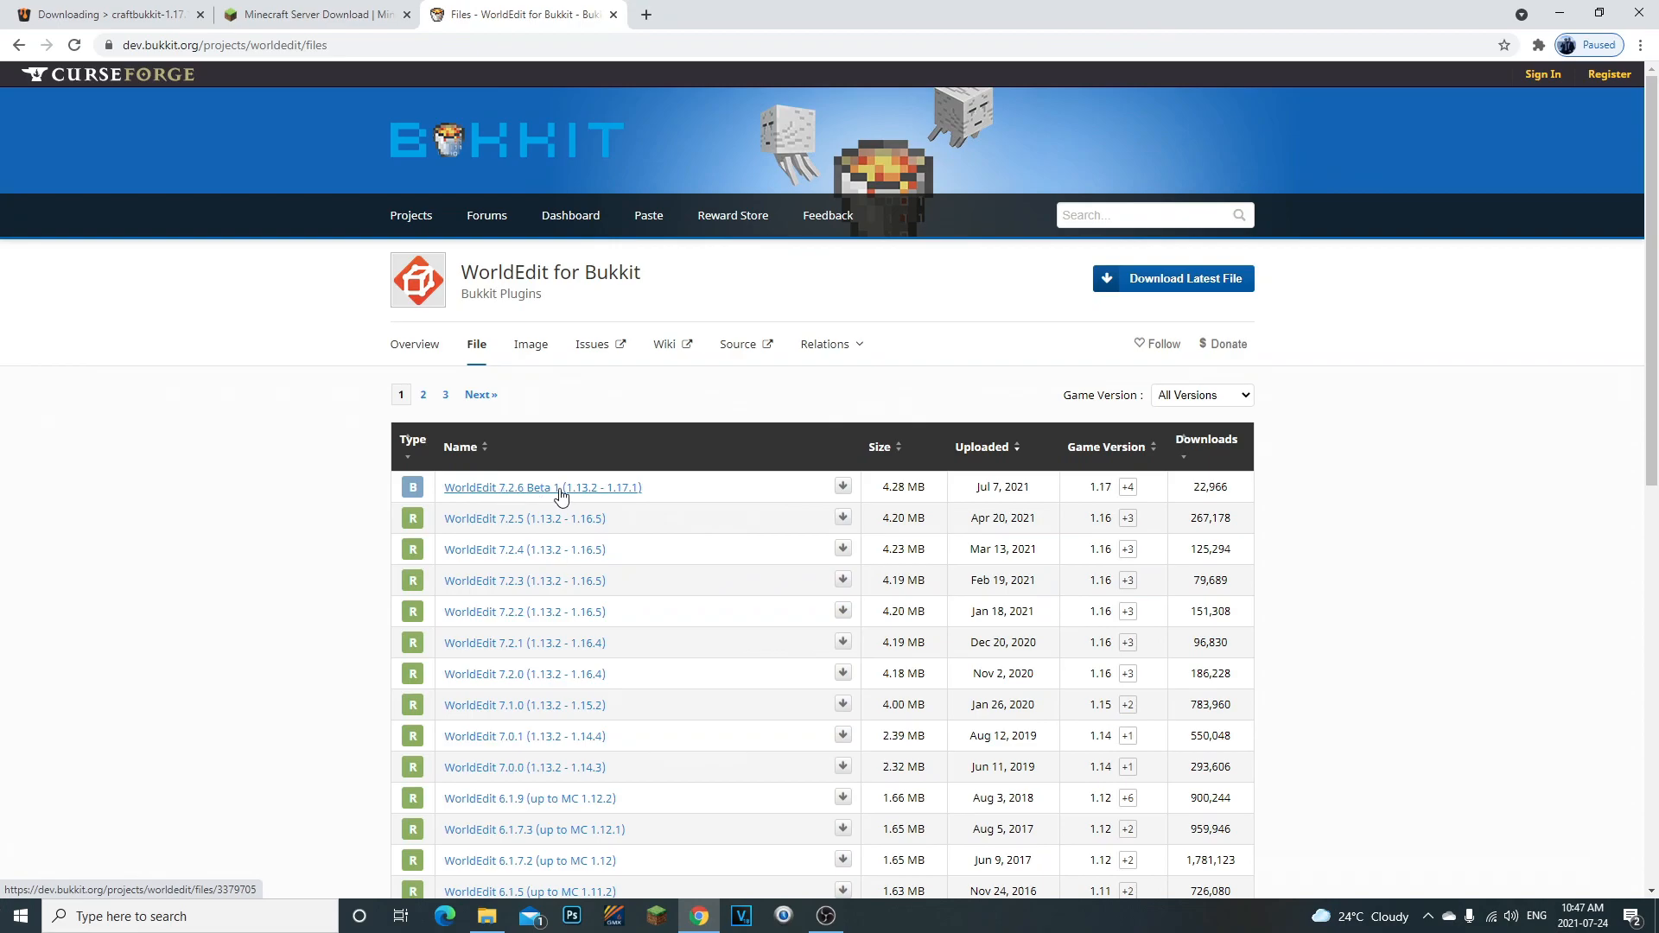
{"action": "left_click", "coordinate": [335, 43]}
{"action": "left_click", "coordinate": [185, 270]}
{"action": "left_click", "coordinate": [543, 489]}
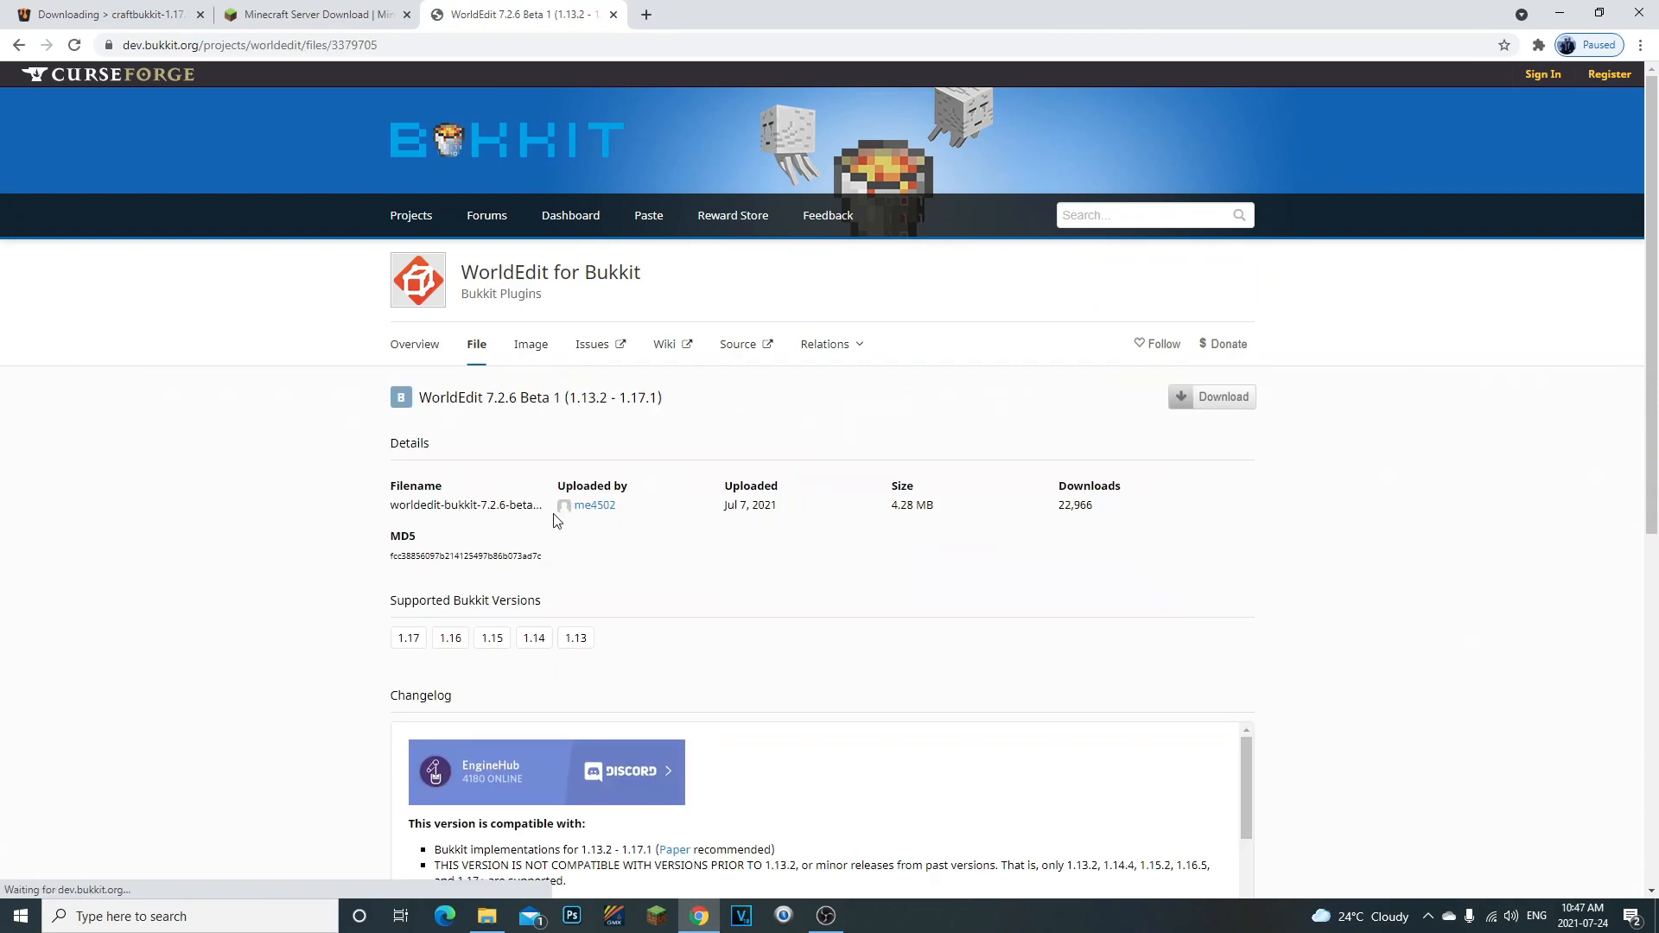
{"action": "scroll", "coordinate": [743, 573], "scroll_direction": "down", "scroll_amount": 2}
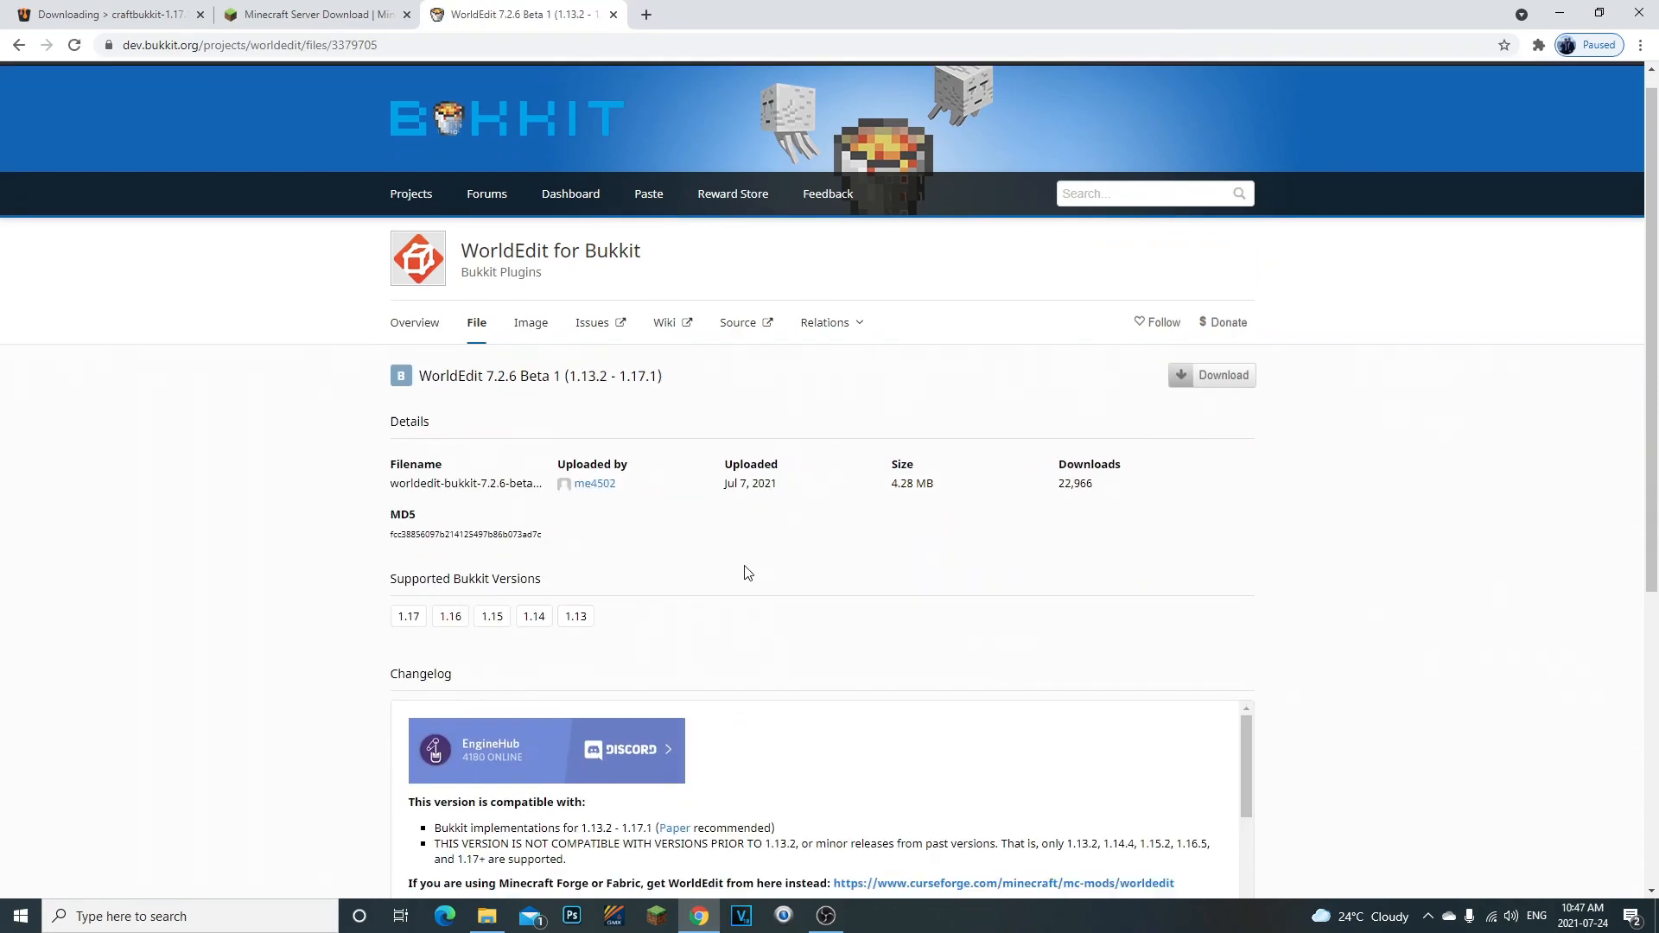
{"action": "scroll", "coordinate": [1135, 449], "scroll_direction": "up", "scroll_amount": 2}
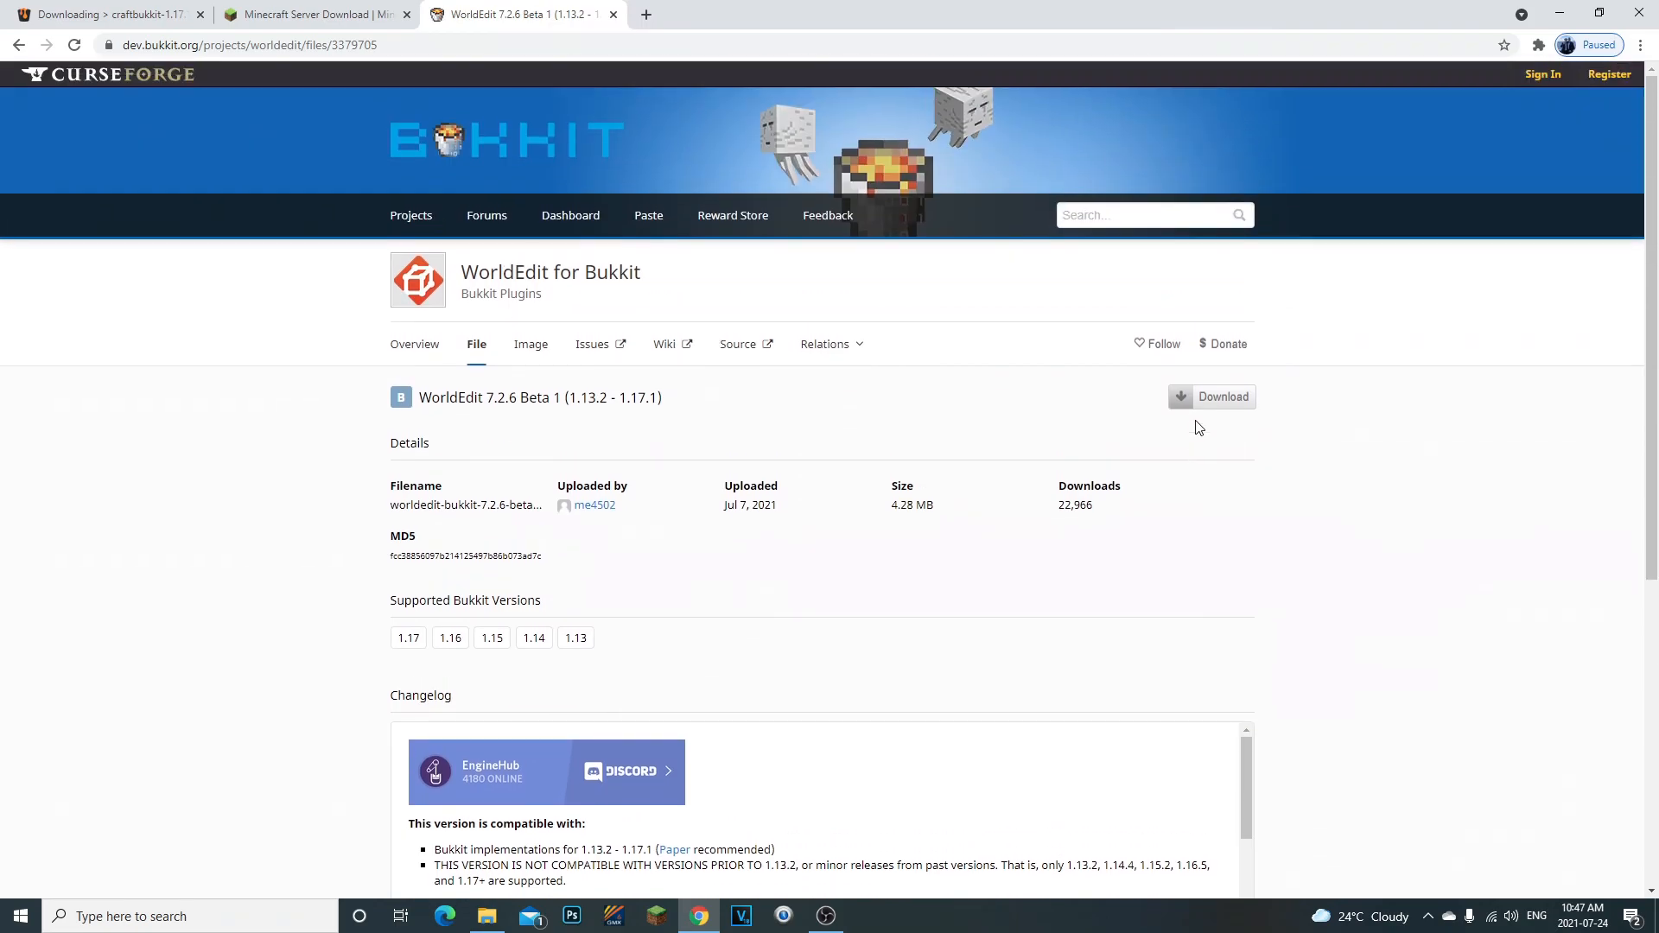
{"action": "left_click", "coordinate": [1197, 397]}
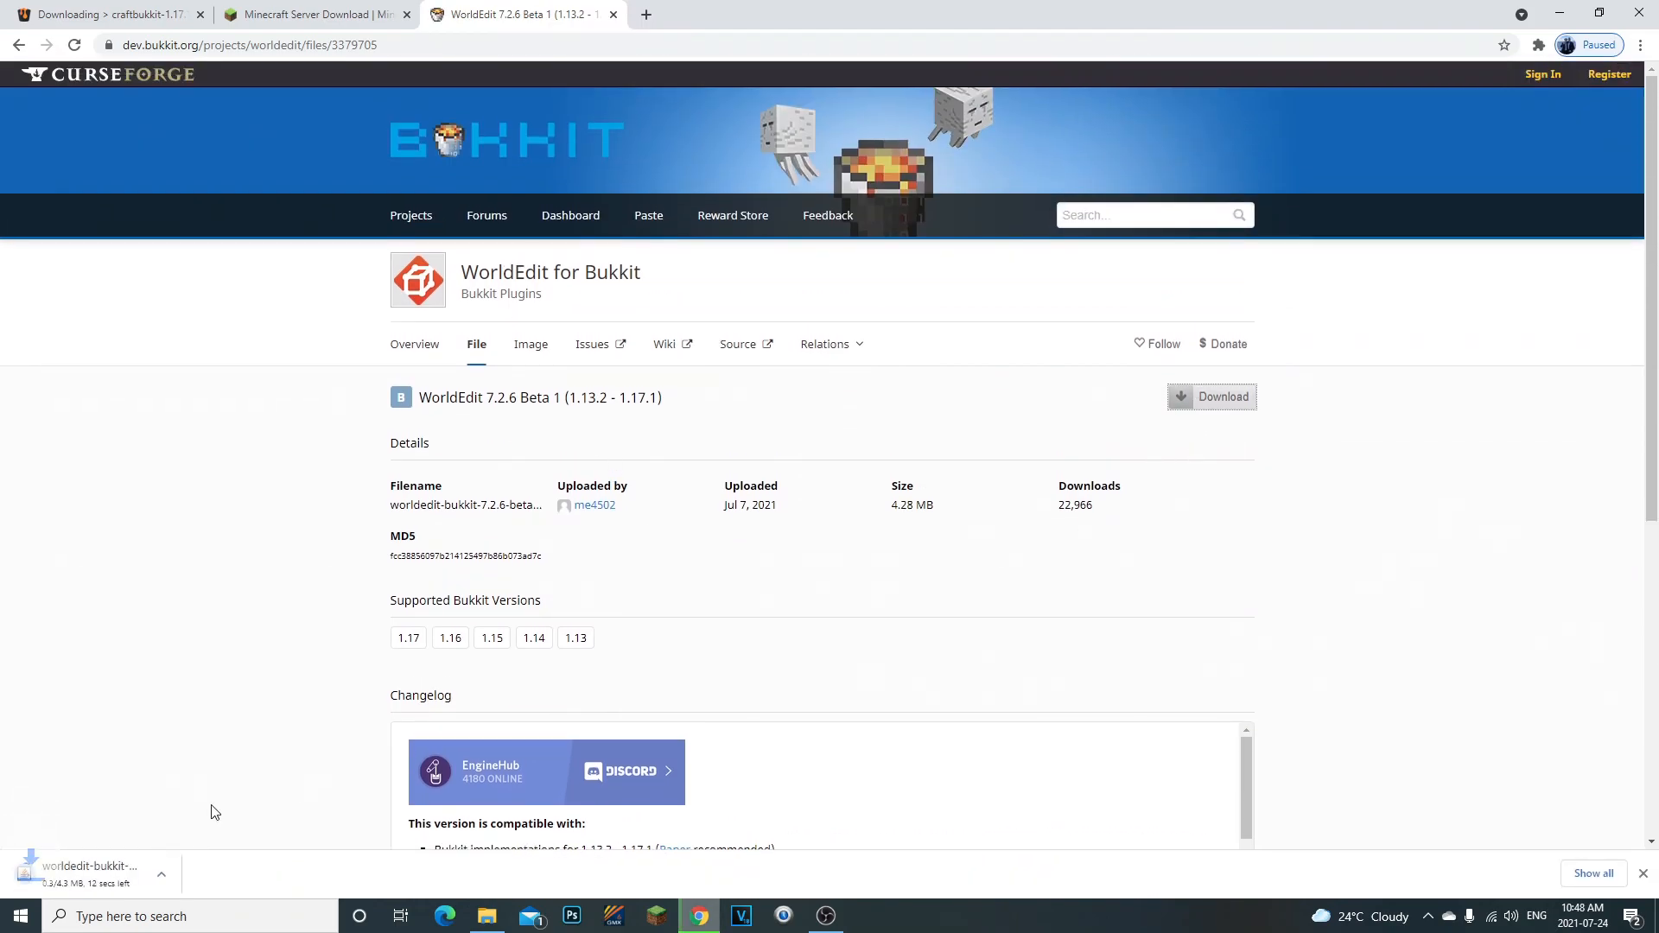
- Keep the downloaded worldedit-bukkit jar, shrink Chrome beside the Minecraft Server folder and copy the jar into its plugins folder
{"action": "left_click", "coordinate": [8, 47]}
{"action": "left_click", "coordinate": [7, 47]}
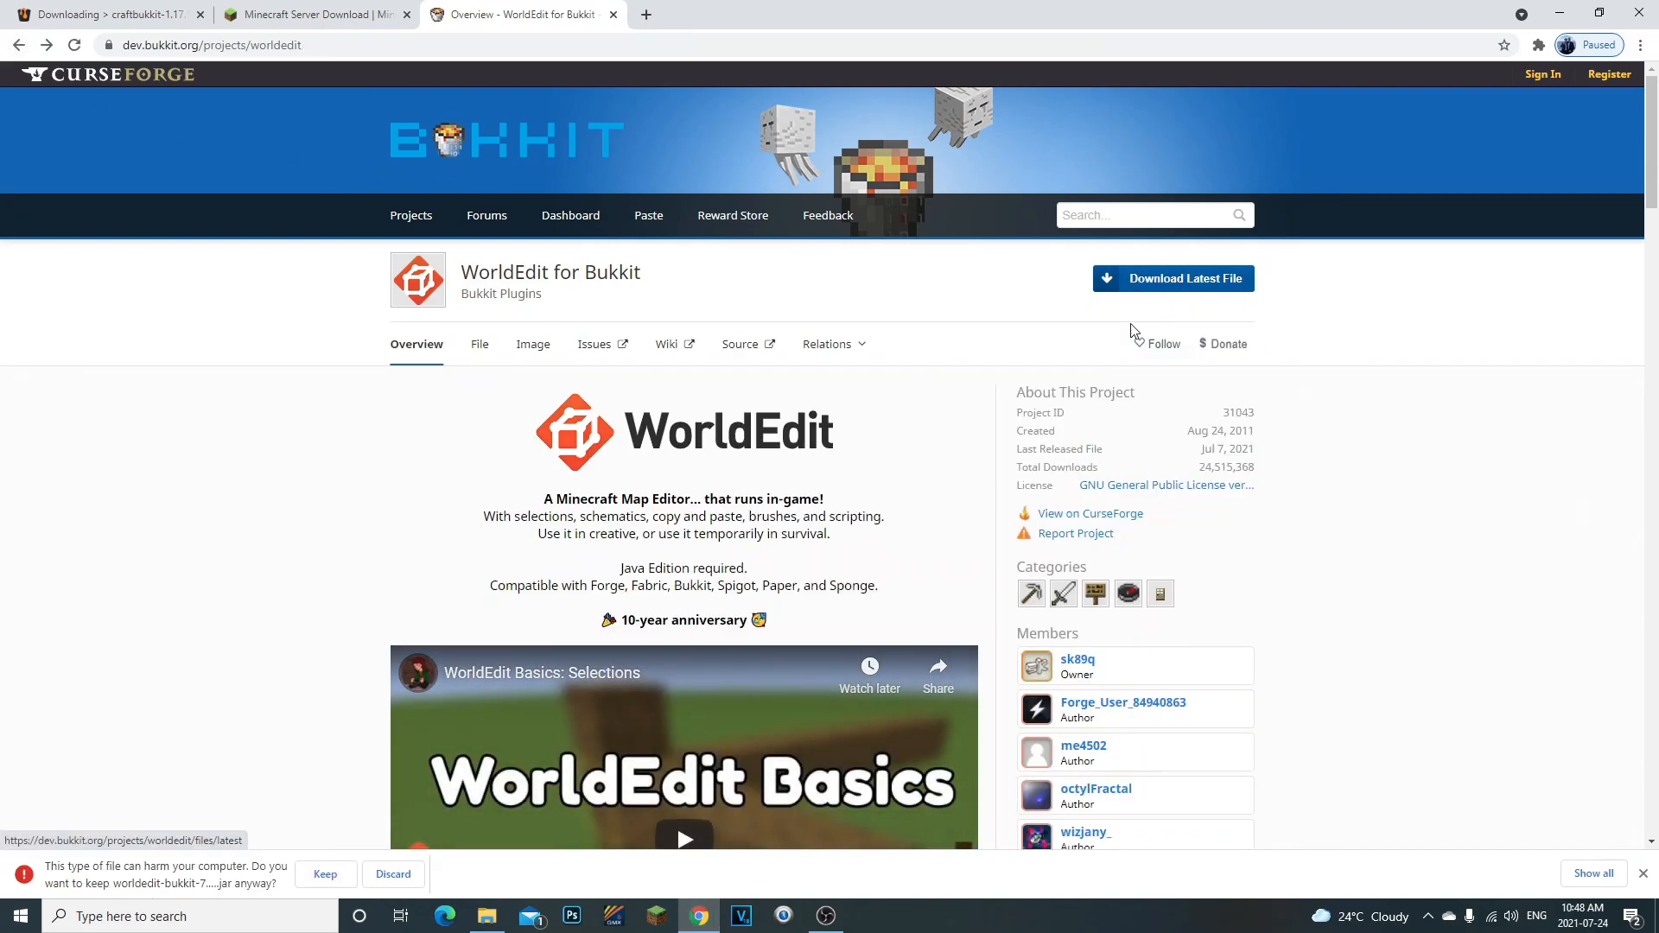
{"action": "mouse_move", "coordinate": [565, 12]}
{"action": "left_mouse_down"}
{"action": "mouse_move", "coordinate": [995, 29]}
{"action": "mouse_move", "coordinate": [879, 45]}
{"action": "mouse_move", "coordinate": [553, 10]}
{"action": "left_mouse_up"}
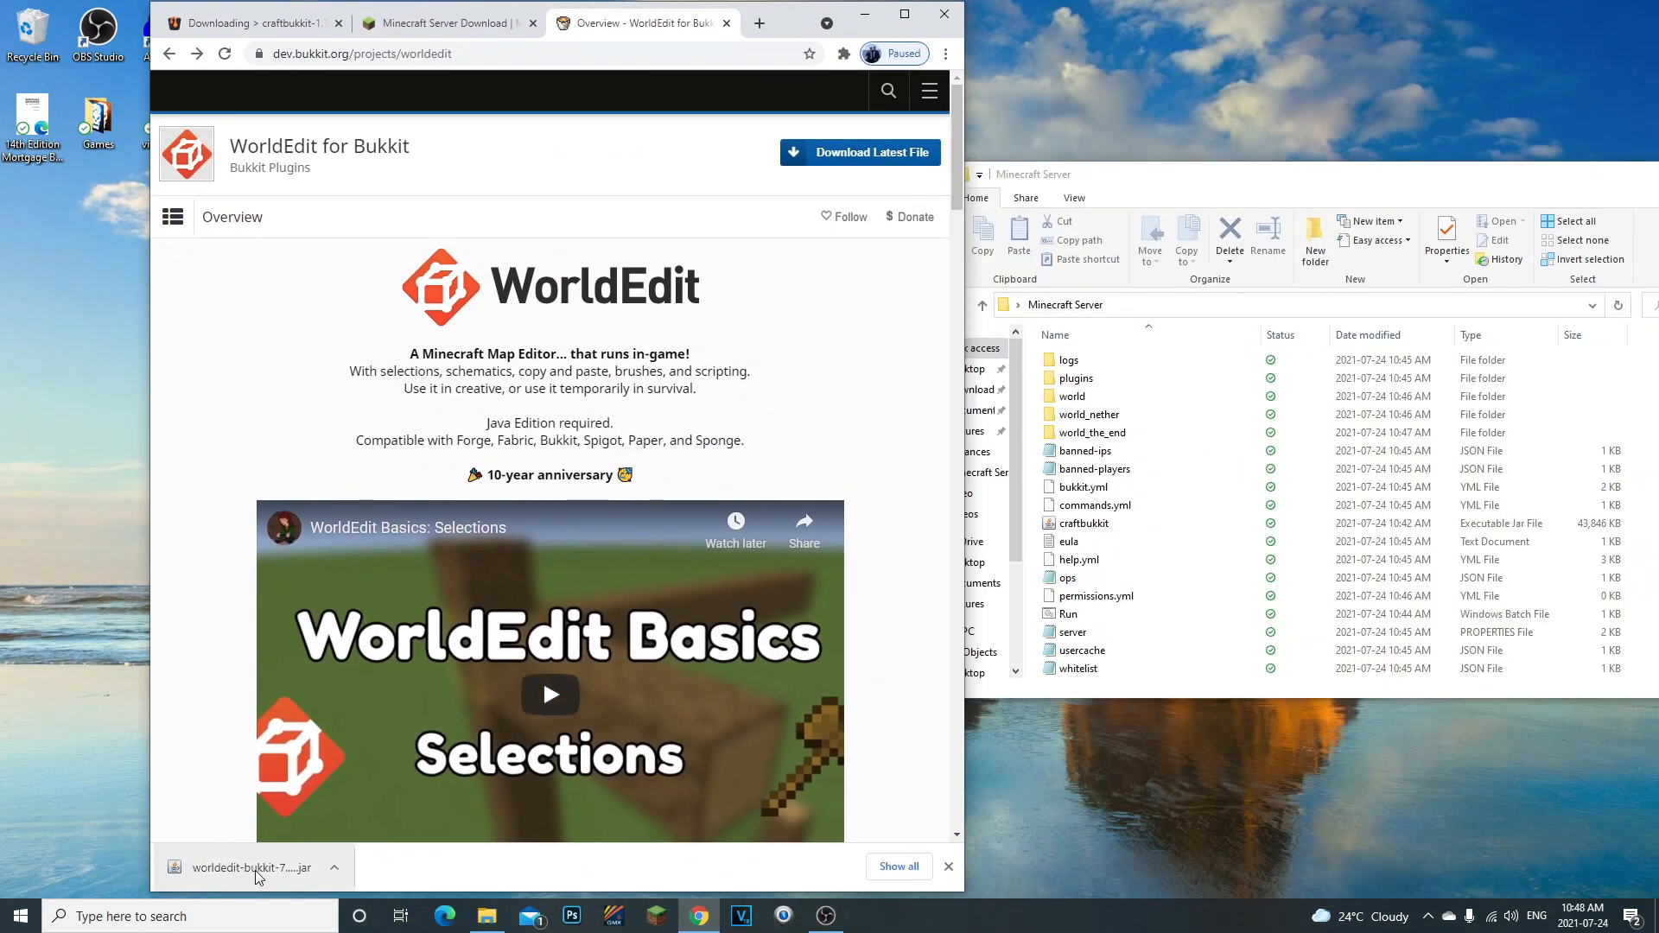
{"action": "left_click_drag", "start_coordinate": [256, 870], "coordinate": [1088, 385]}
{"action": "left_click", "coordinate": [1079, 385]}
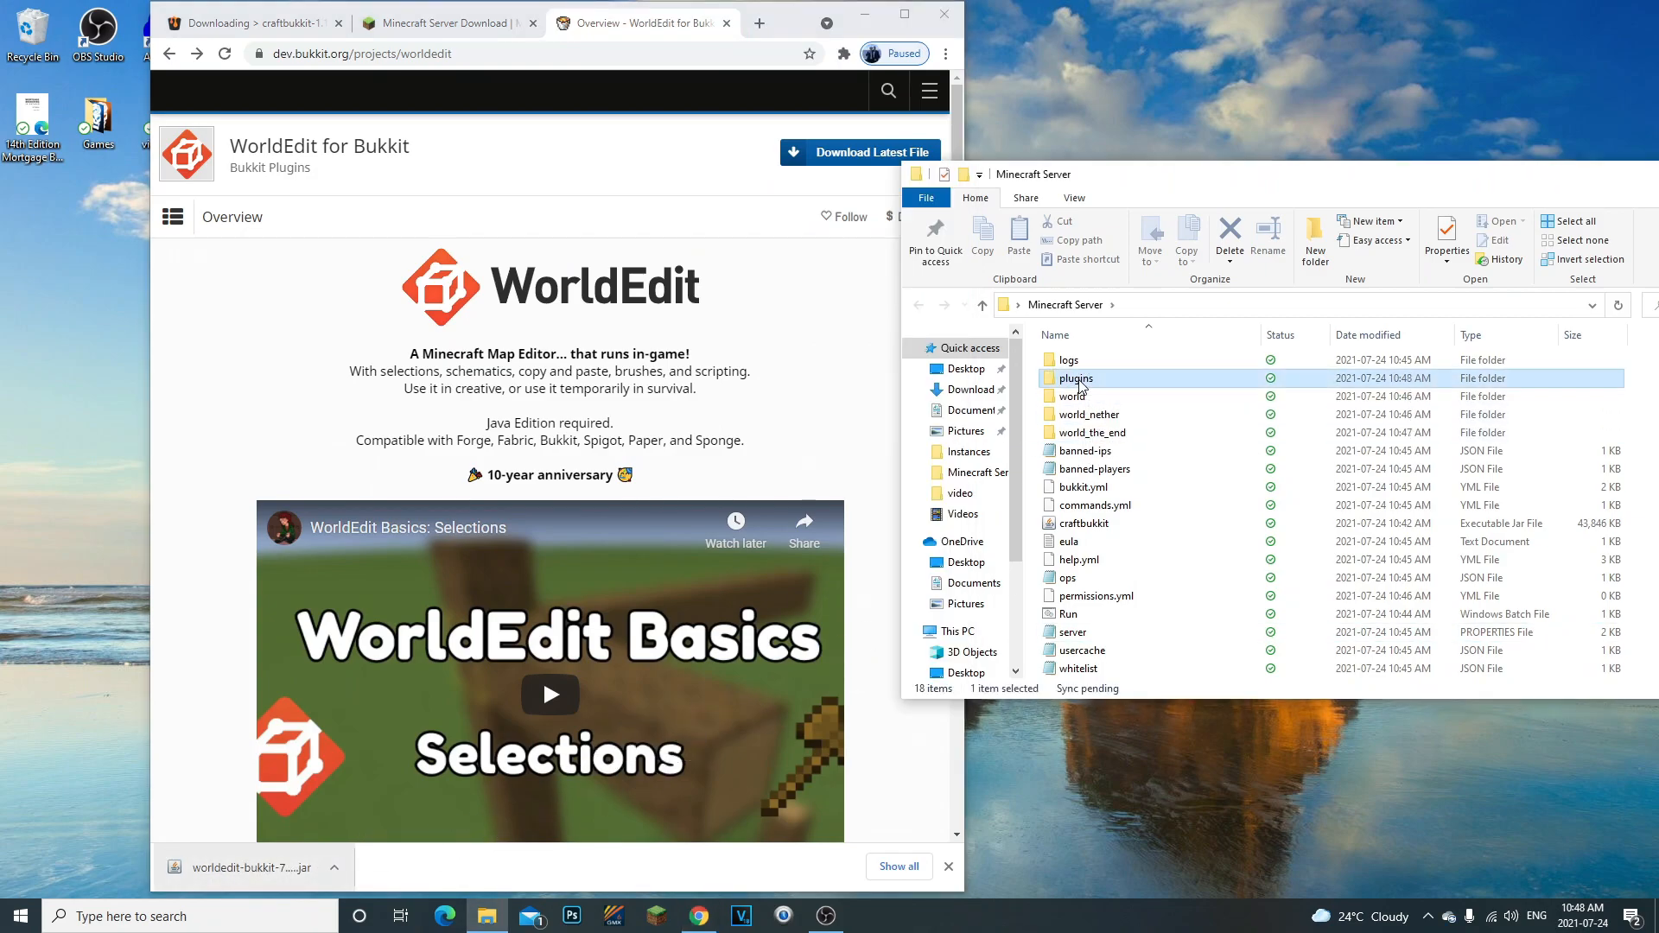
- Check the plugins folder for the worldedit-bukkit-7.2.6-beta-01 jar and close Chrome's downloads bar
{"action": "double_click", "coordinate": [1103, 383]}
{"action": "left_click", "coordinate": [1210, 359]}
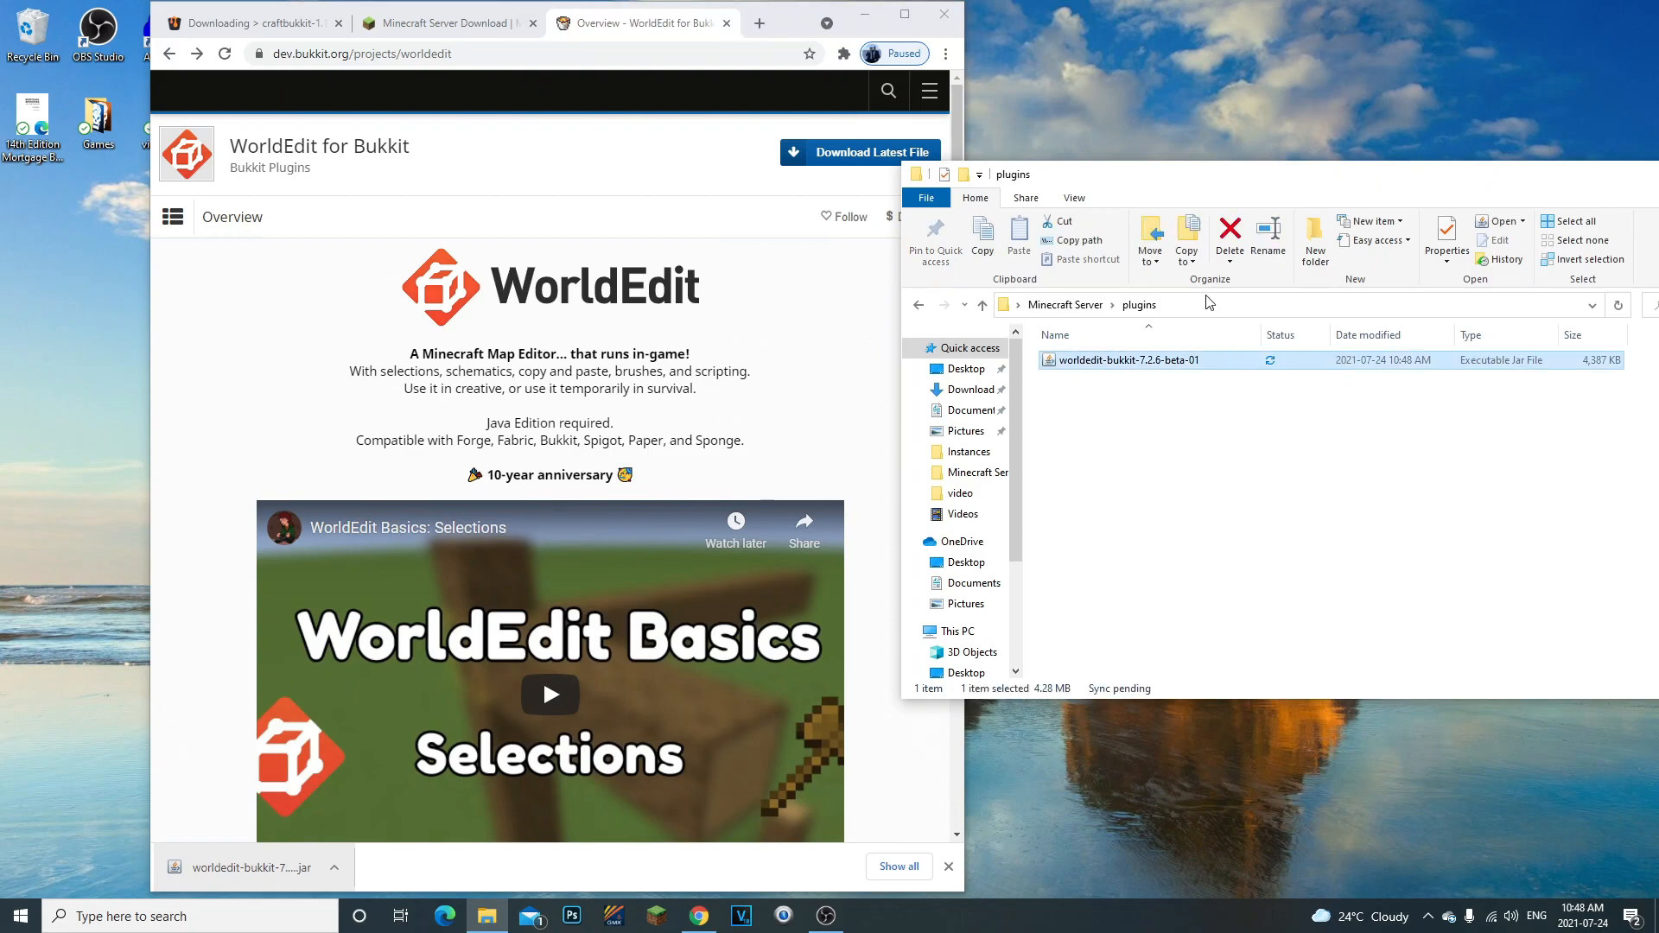
{"action": "left_click", "coordinate": [1257, 540]}
{"action": "left_click", "coordinate": [947, 867]}
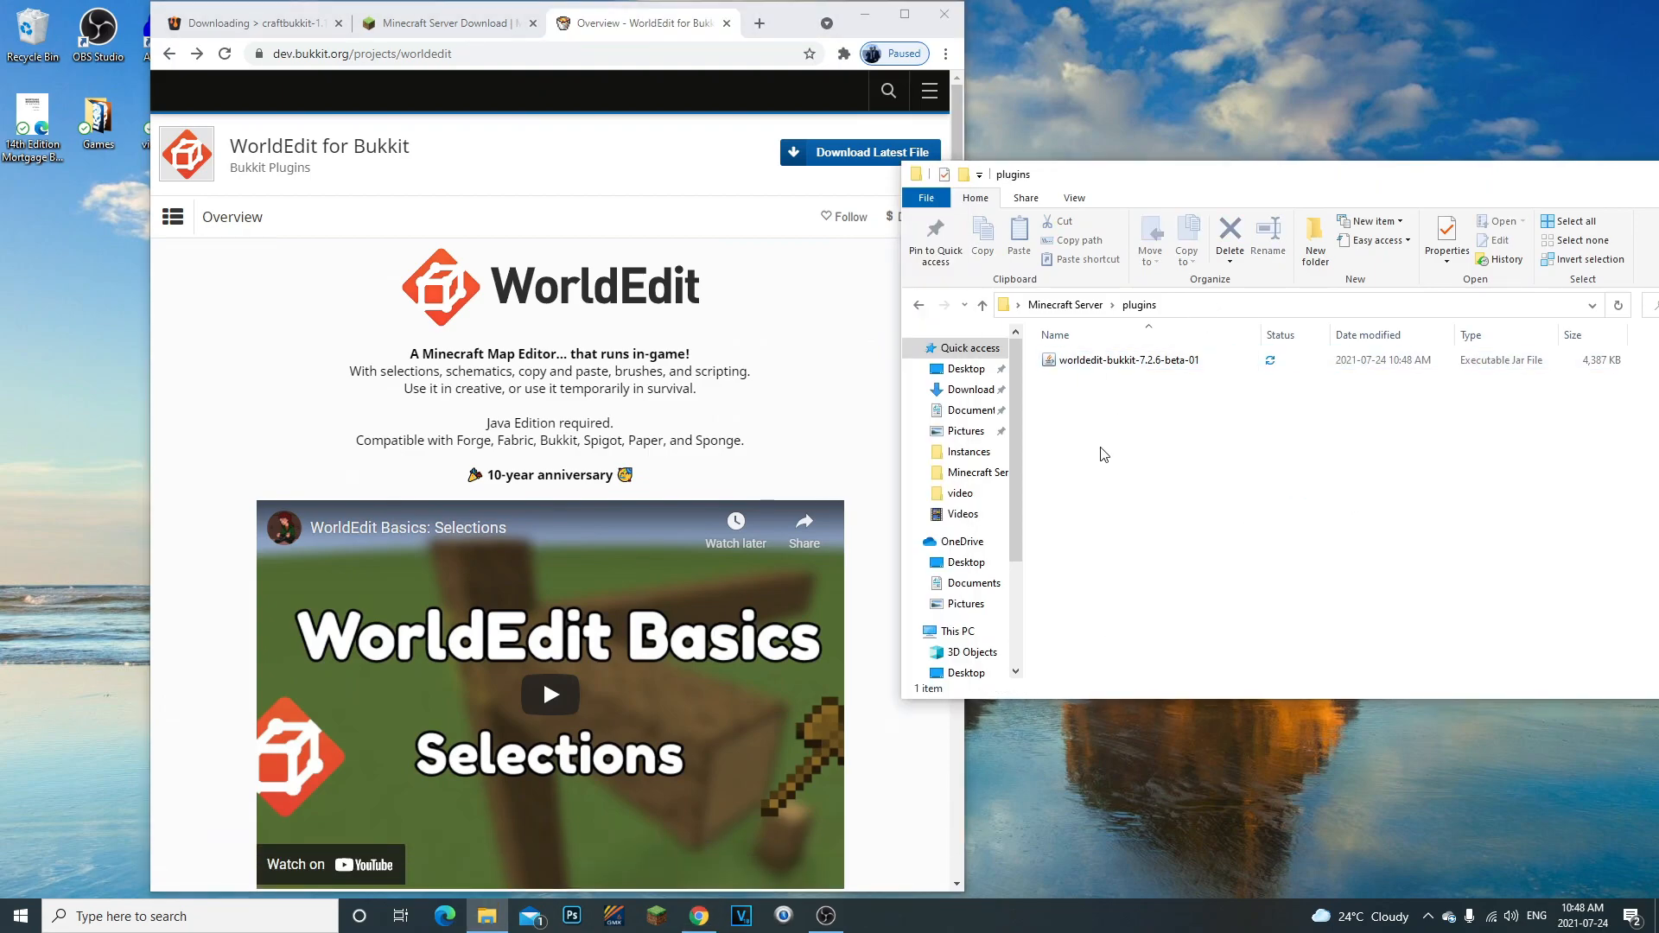
{"action": "left_click", "coordinate": [919, 307]}
{"action": "double_click", "coordinate": [1118, 420]}
- Minimize Chrome, return to the Minecraft Server folder and start the server again with the Run batch file
{"action": "left_click_drag", "start_coordinate": [767, 22], "coordinate": [776, 49]}
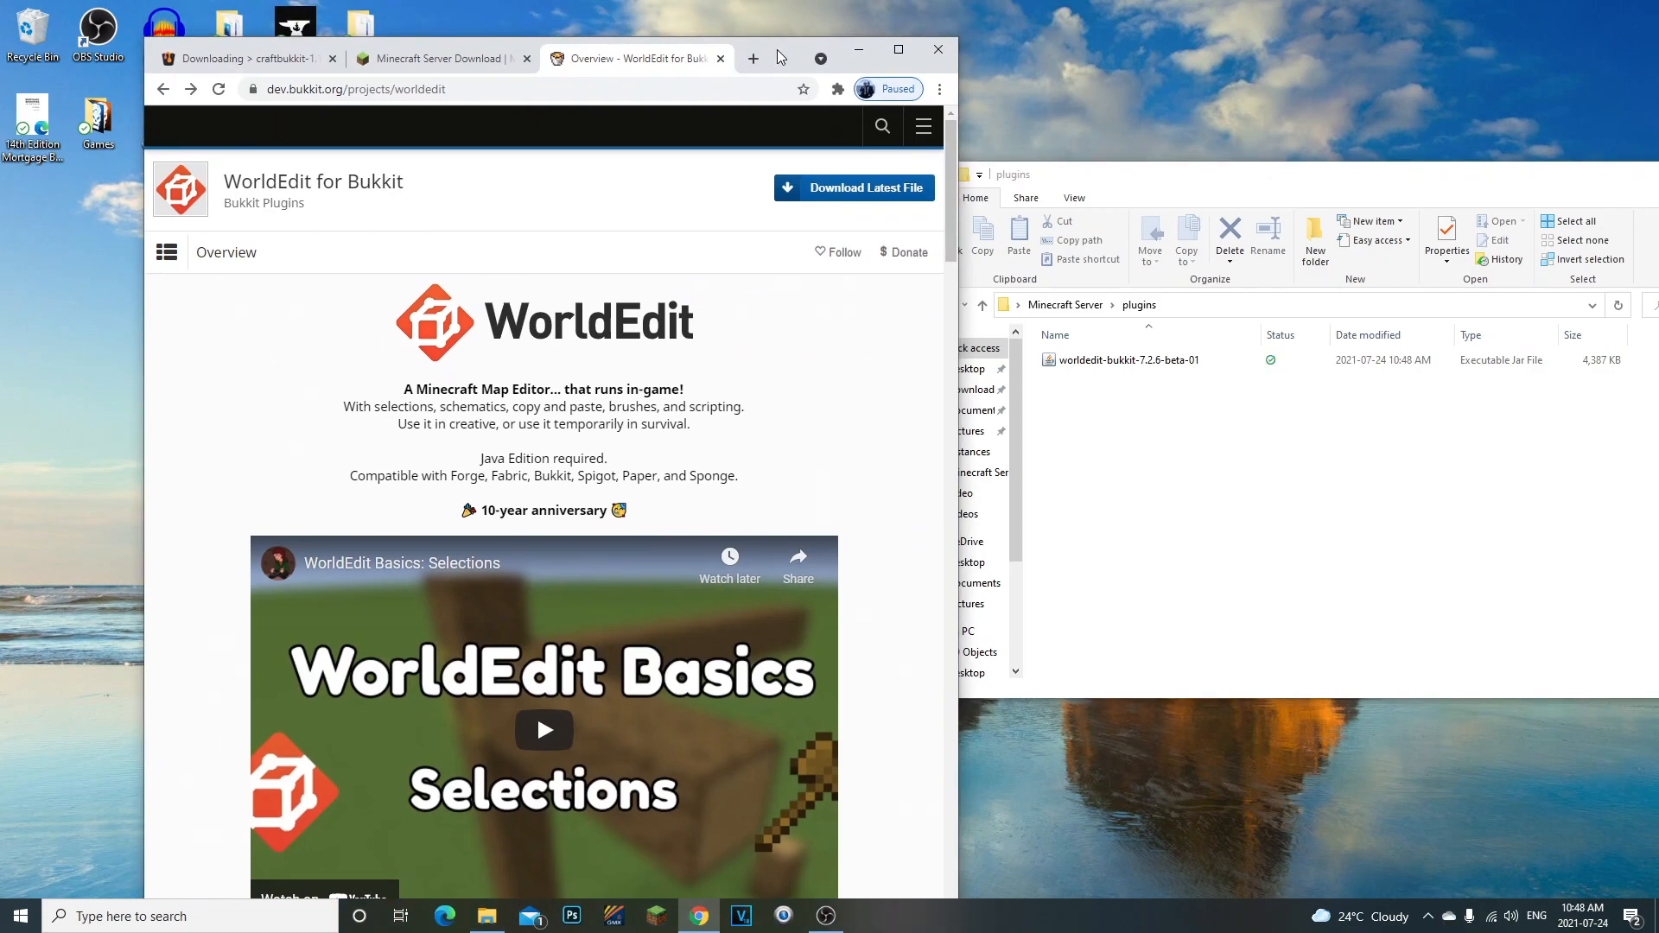
{"action": "left_click", "coordinate": [862, 54]}
{"action": "left_click", "coordinate": [919, 309]}
{"action": "left_click_drag", "start_coordinate": [1205, 176], "coordinate": [907, 140]}
{"action": "left_click", "coordinate": [734, 534]}
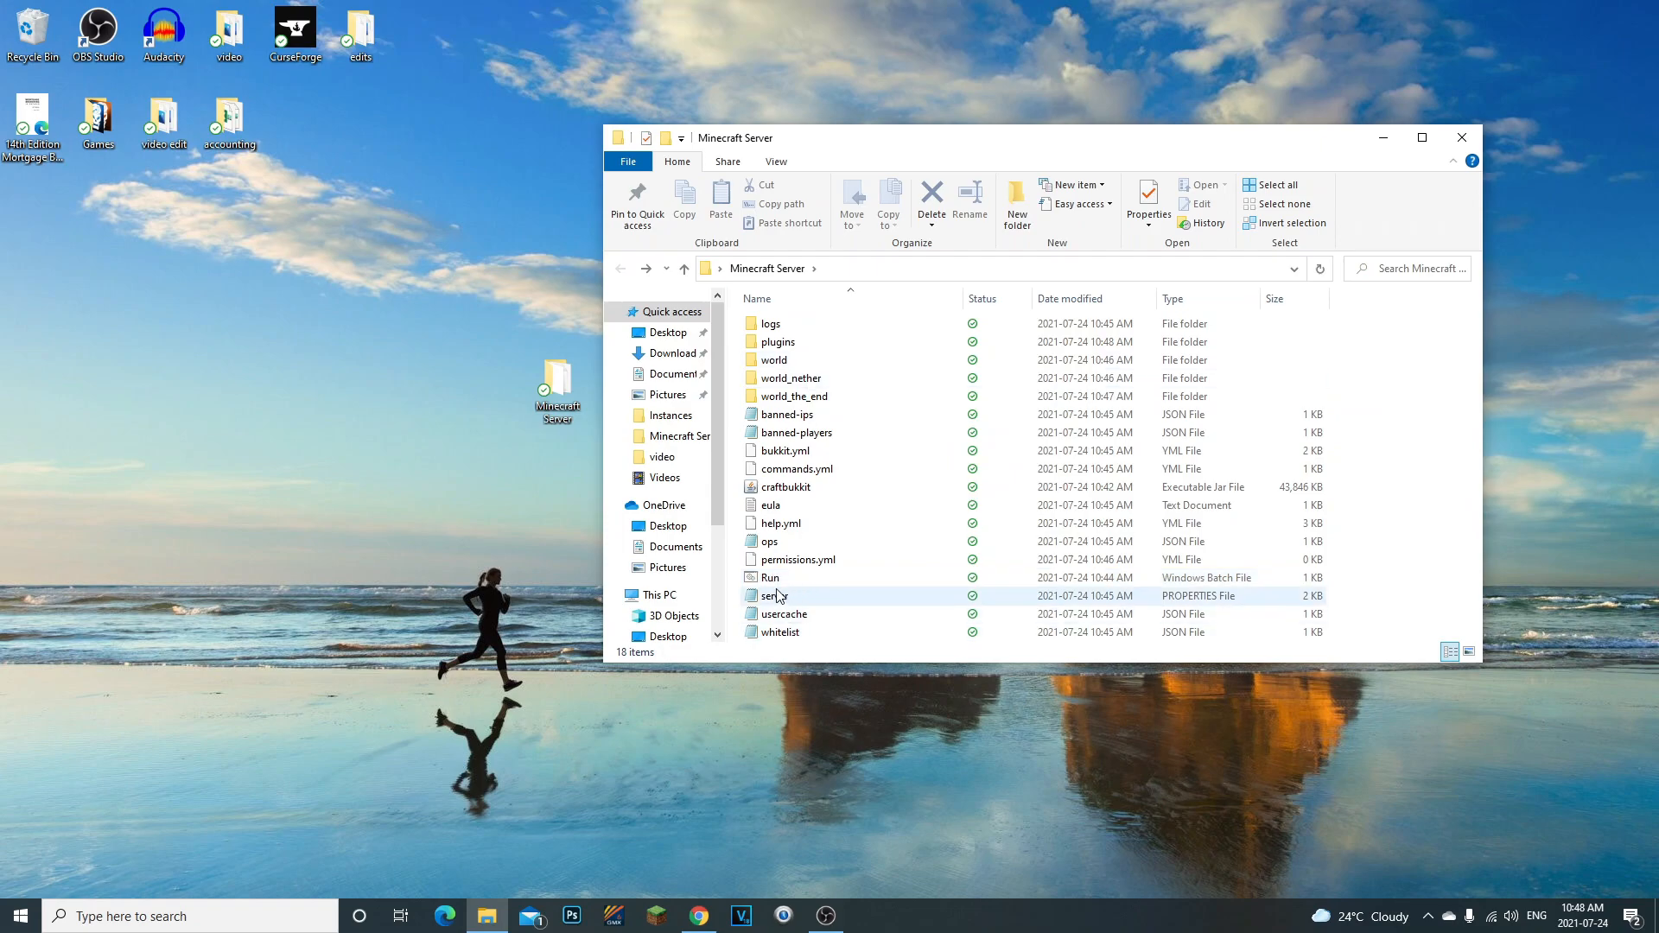
{"action": "double_click", "coordinate": [769, 577]}
{"action": "left_click_drag", "start_coordinate": [808, 207], "coordinate": [712, 300]}
{"action": "left_click_drag", "start_coordinate": [1203, 143], "coordinate": [1447, 174]}
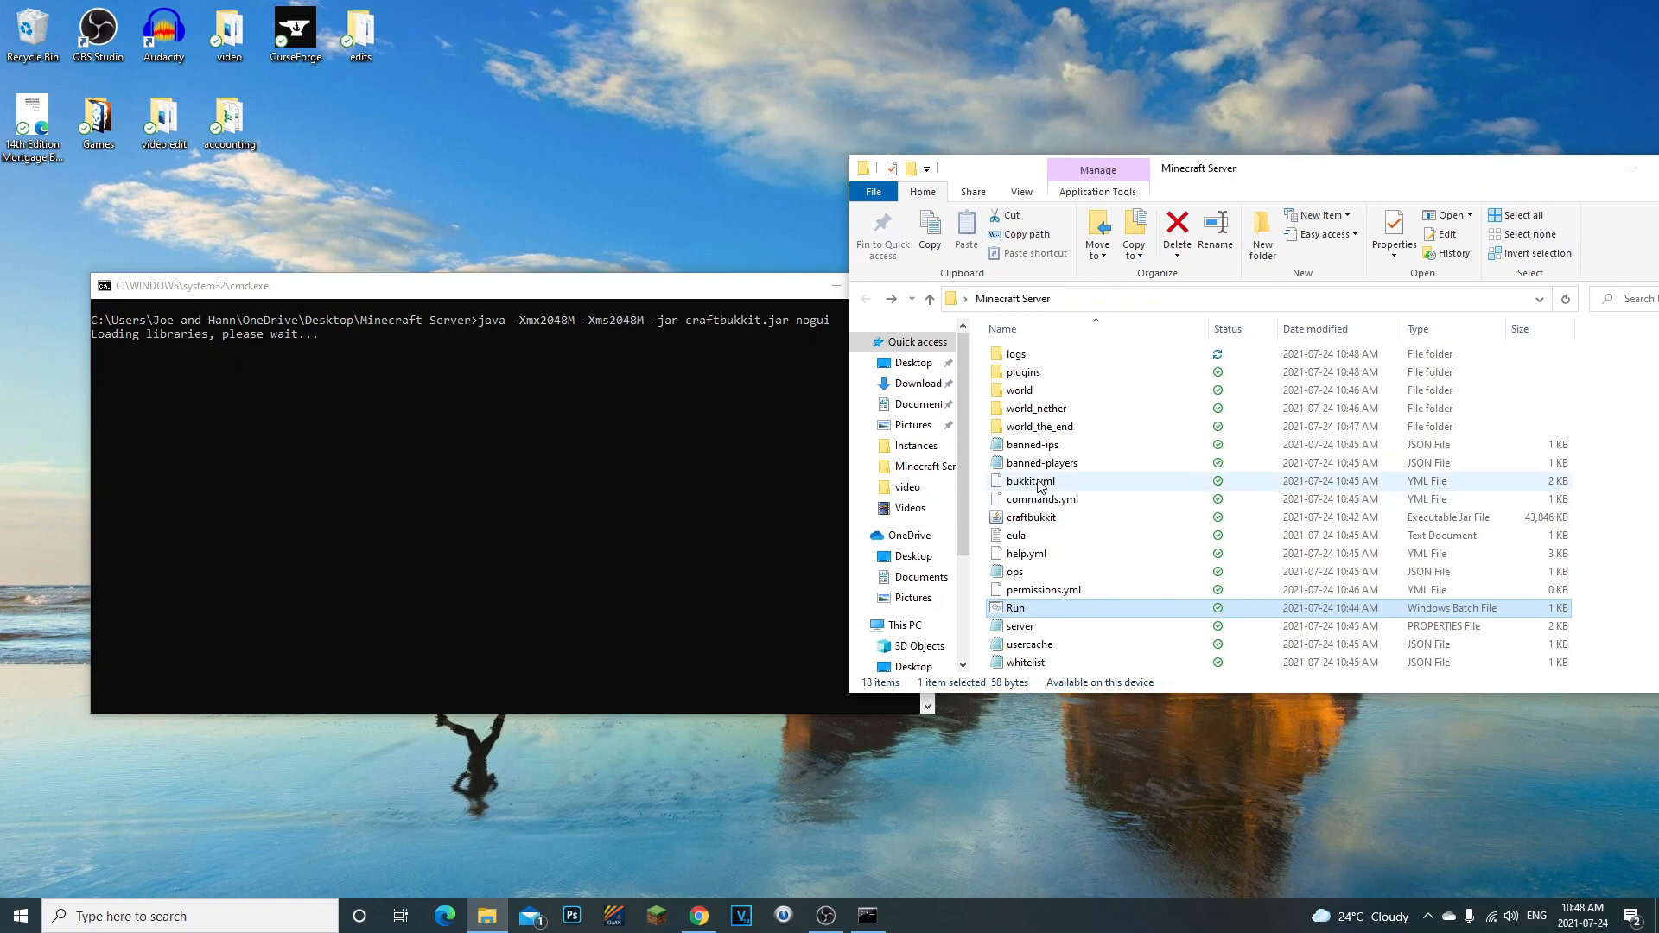
- Look into the plugins folder and bring the server console forward to check the startup output
{"action": "left_click", "coordinate": [1023, 372]}
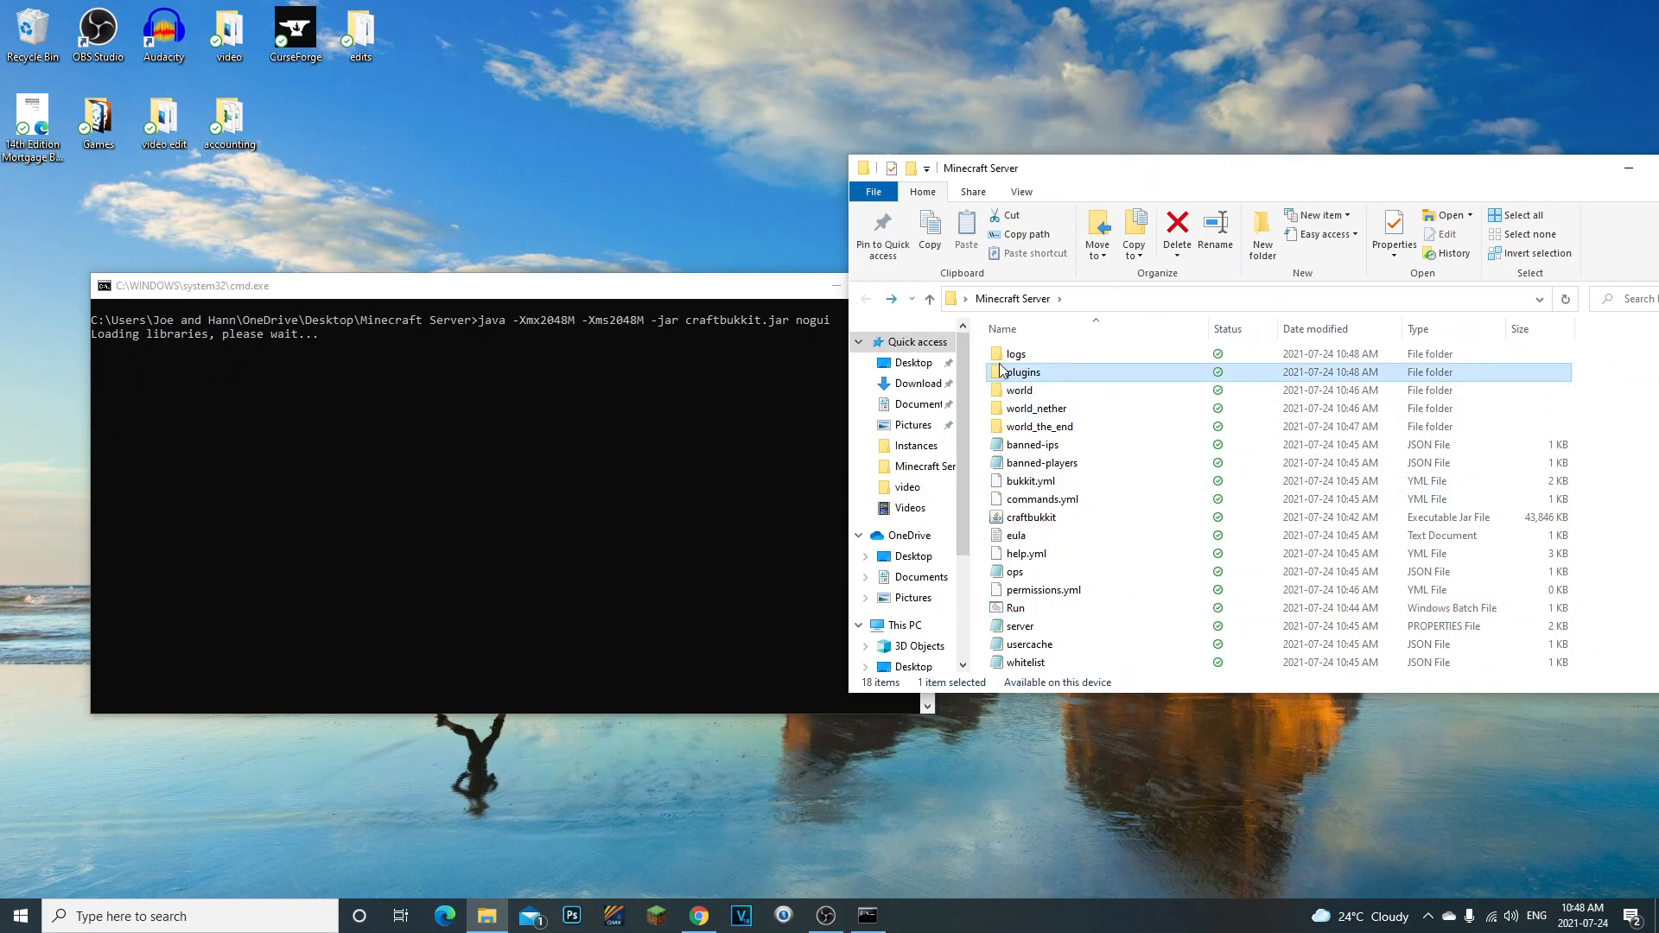
{"action": "double_click", "coordinate": [1023, 371]}
{"action": "left_click", "coordinate": [866, 299]}
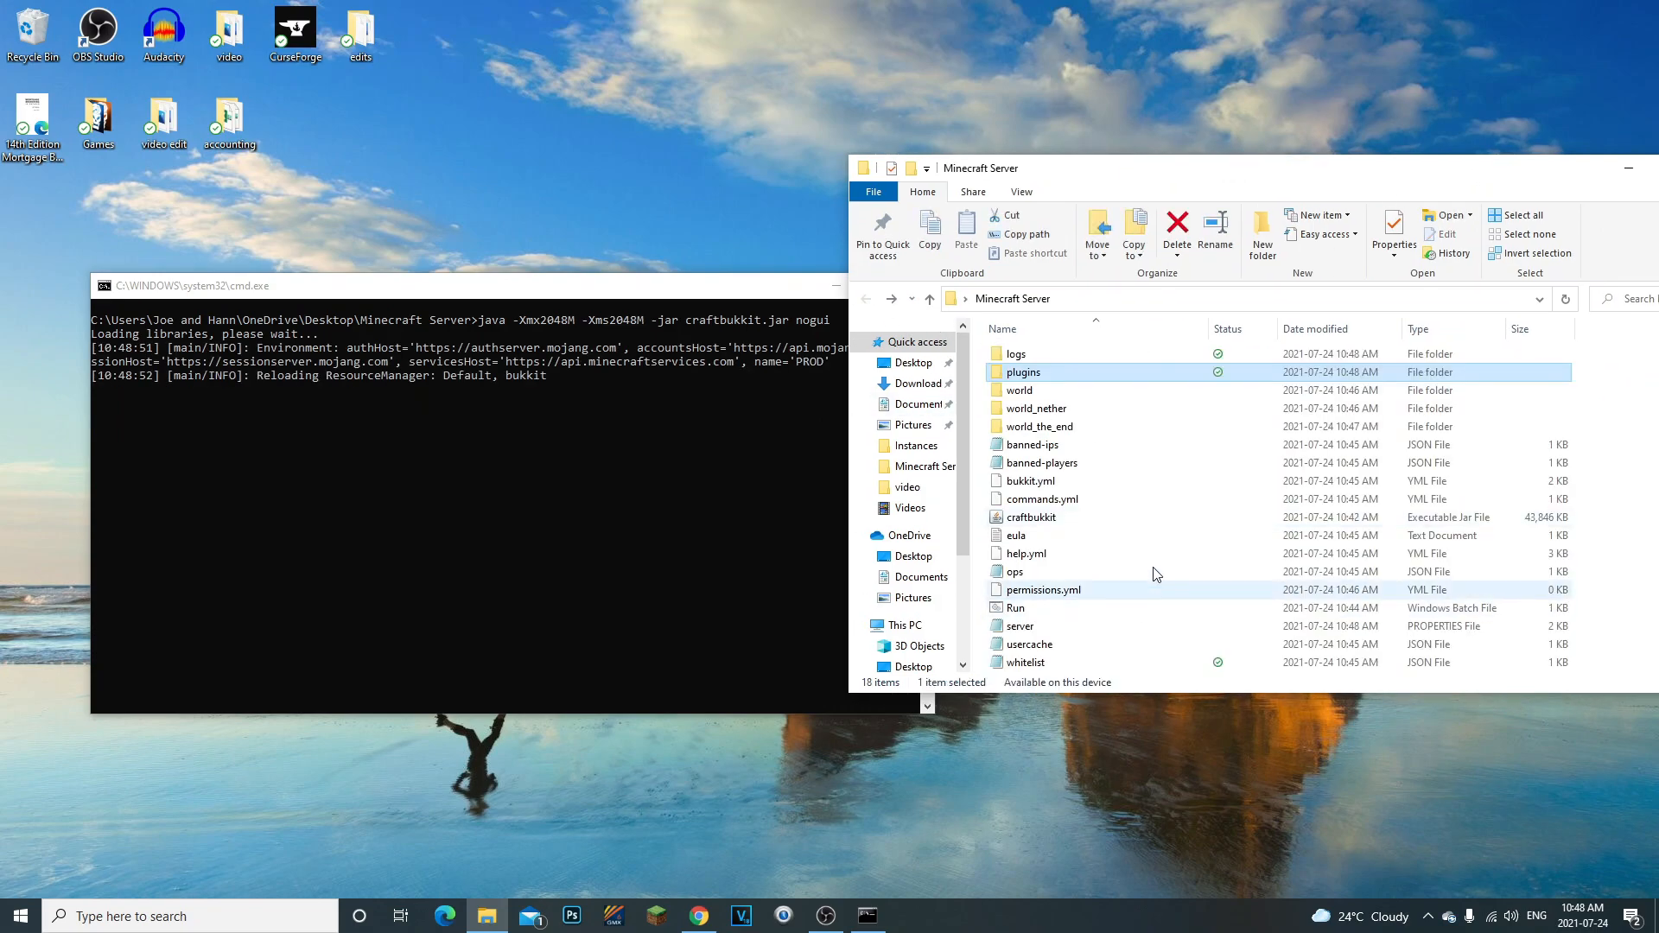
{"action": "left_click", "coordinate": [467, 396]}
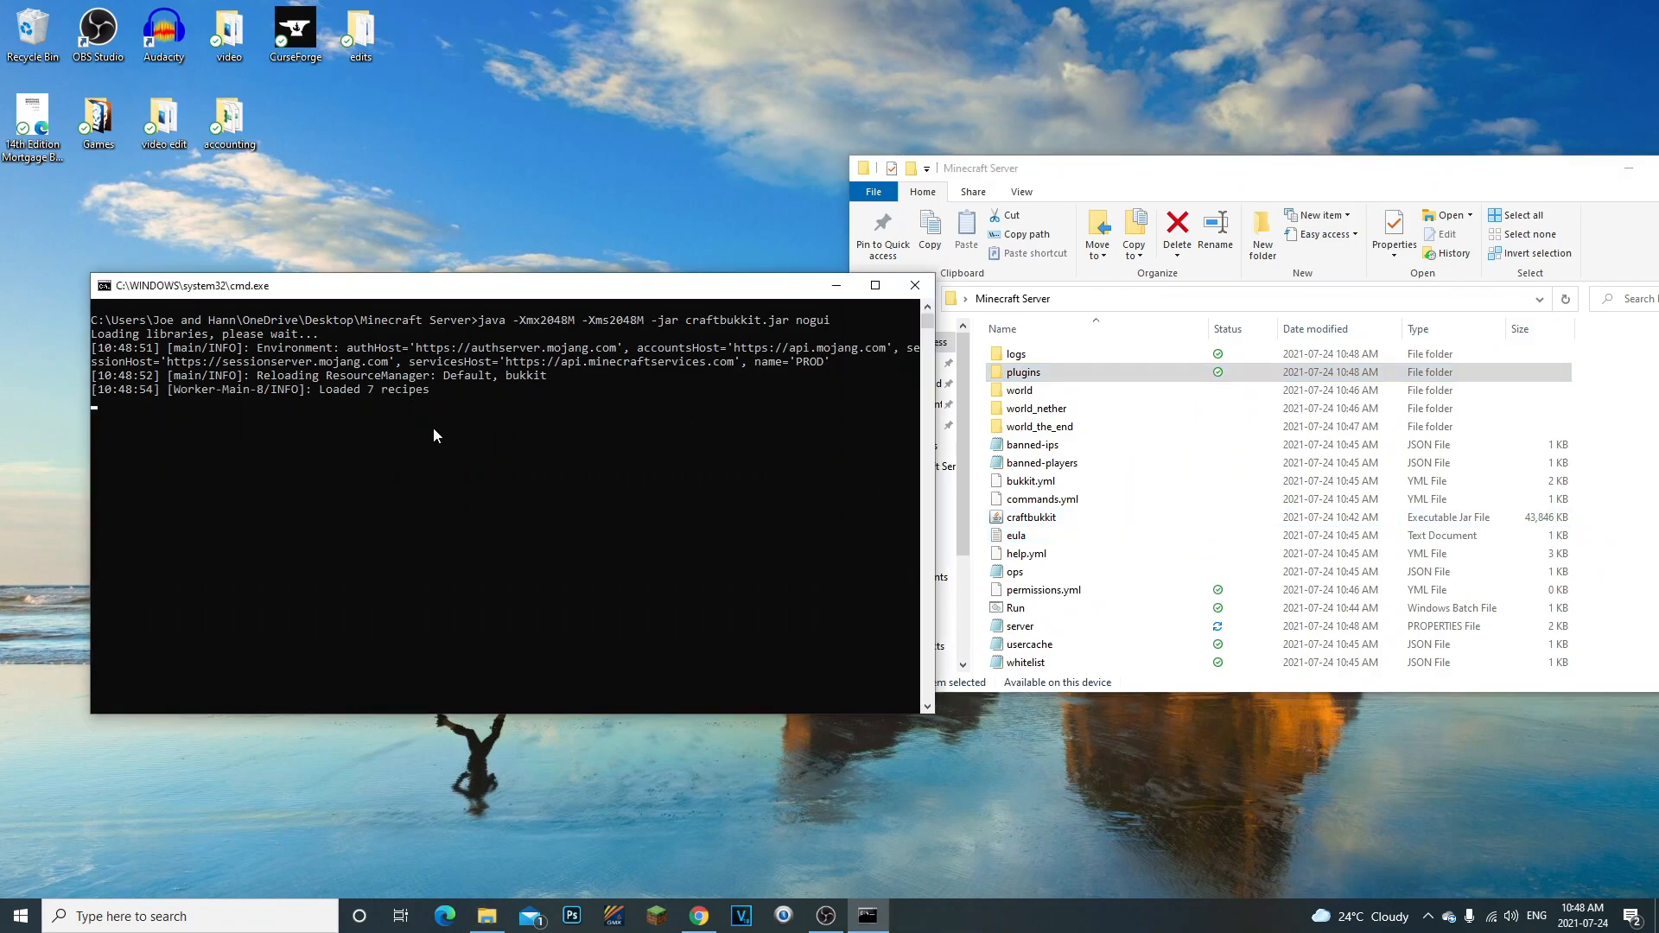
{"action": "left_click", "coordinate": [1156, 184]}
{"action": "left_click_drag", "start_coordinate": [1562, 176], "coordinate": [1211, 199]}
{"action": "left_click", "coordinate": [1365, 197]}
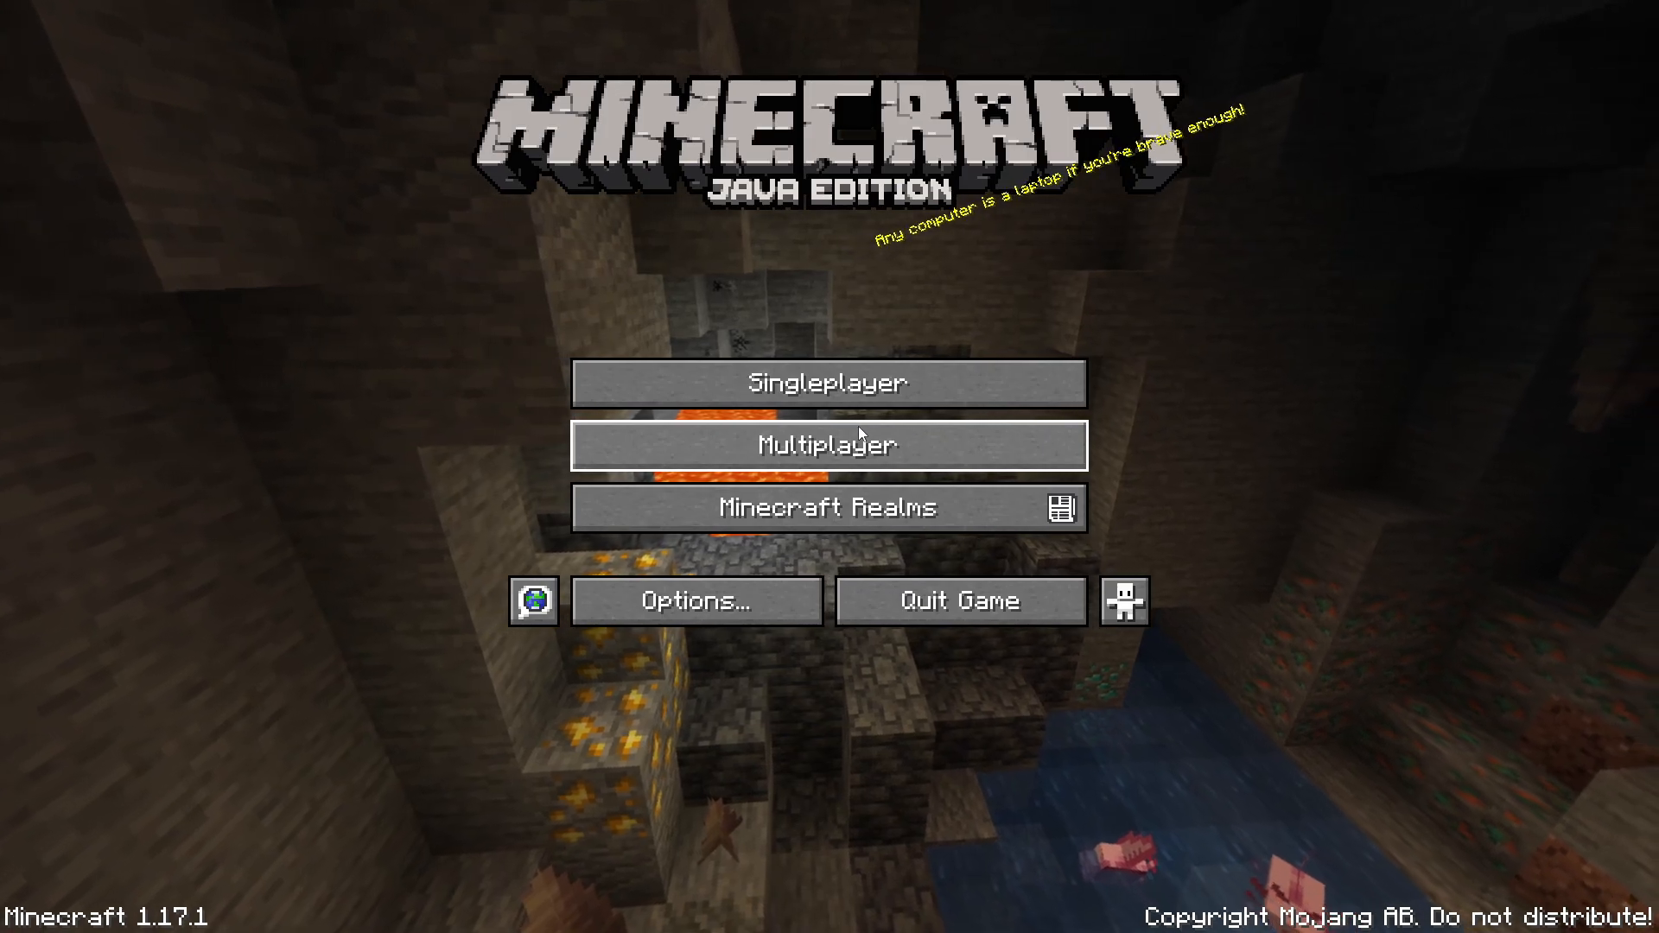
- Switch to Minecraft 1.17.1, add a multiplayer server named Minecraft Server with address 0, and join it
{"action": "left_click", "coordinate": [857, 432]}
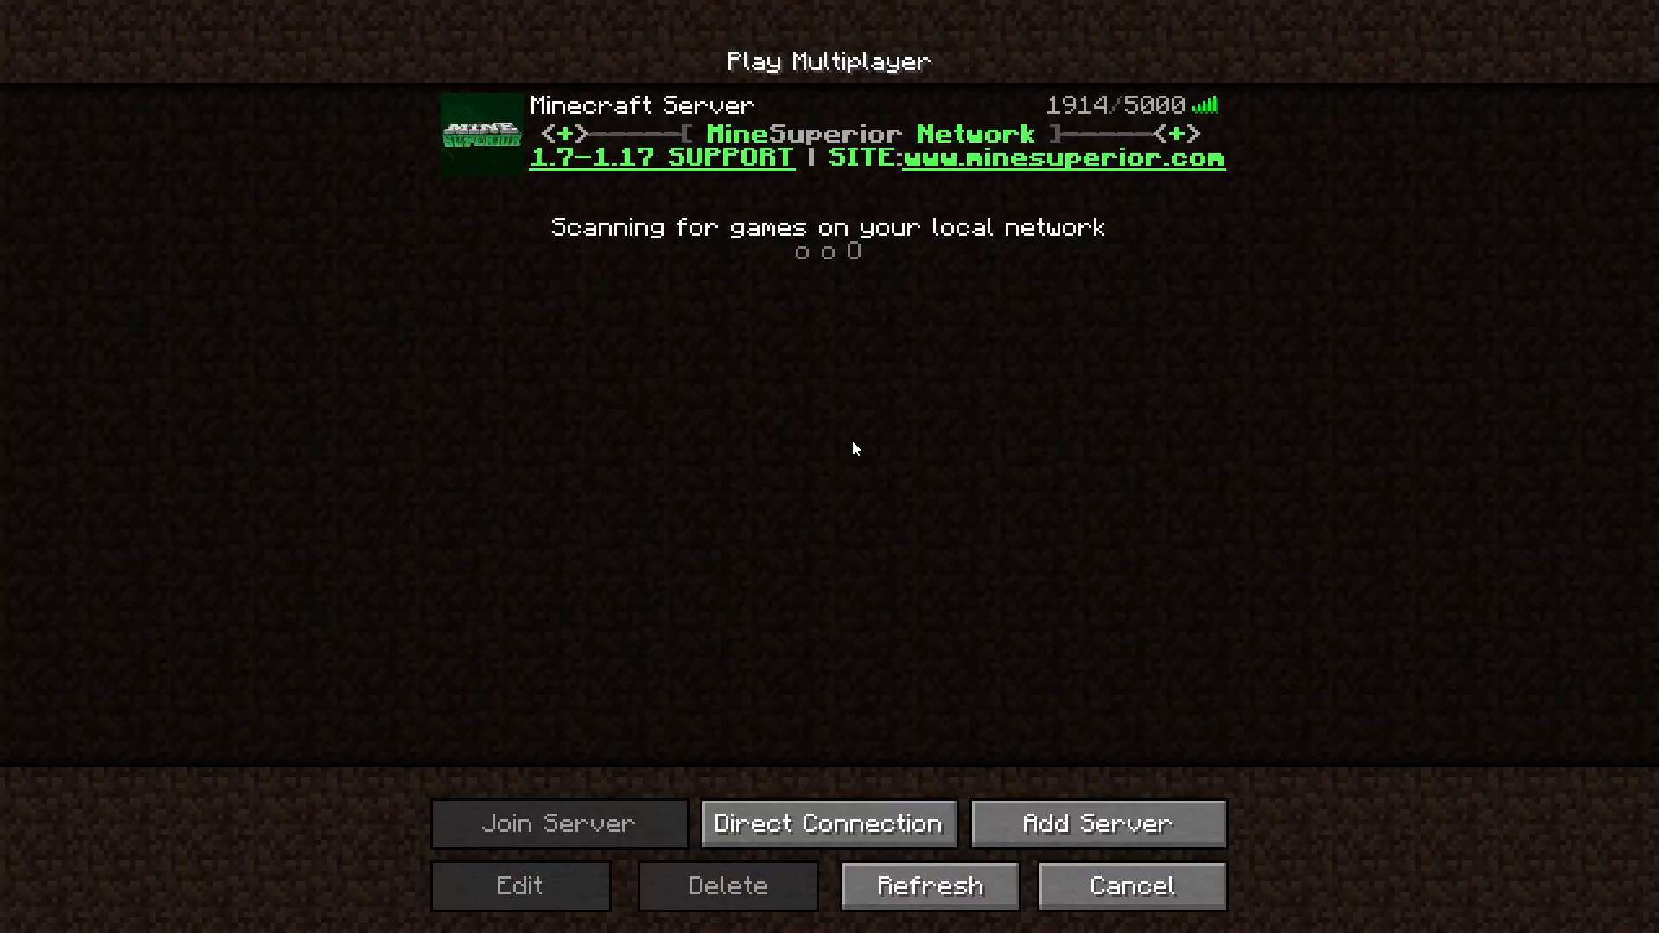
{"action": "left_click", "coordinate": [1052, 814]}
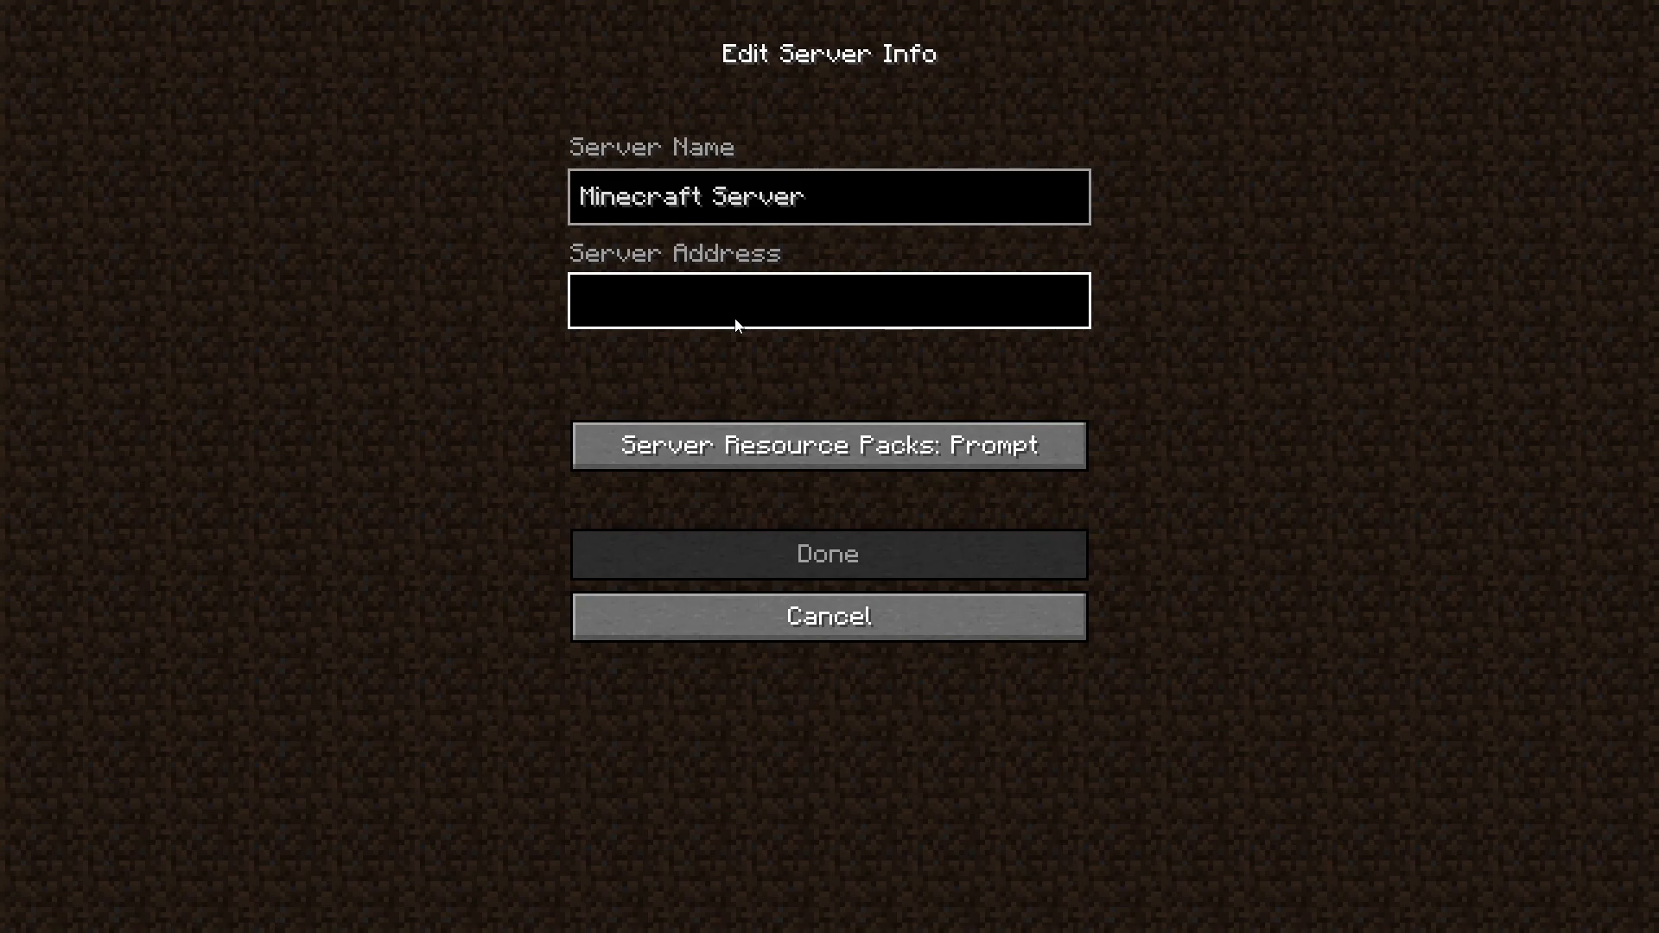
{"action": "type", "text": "0"}
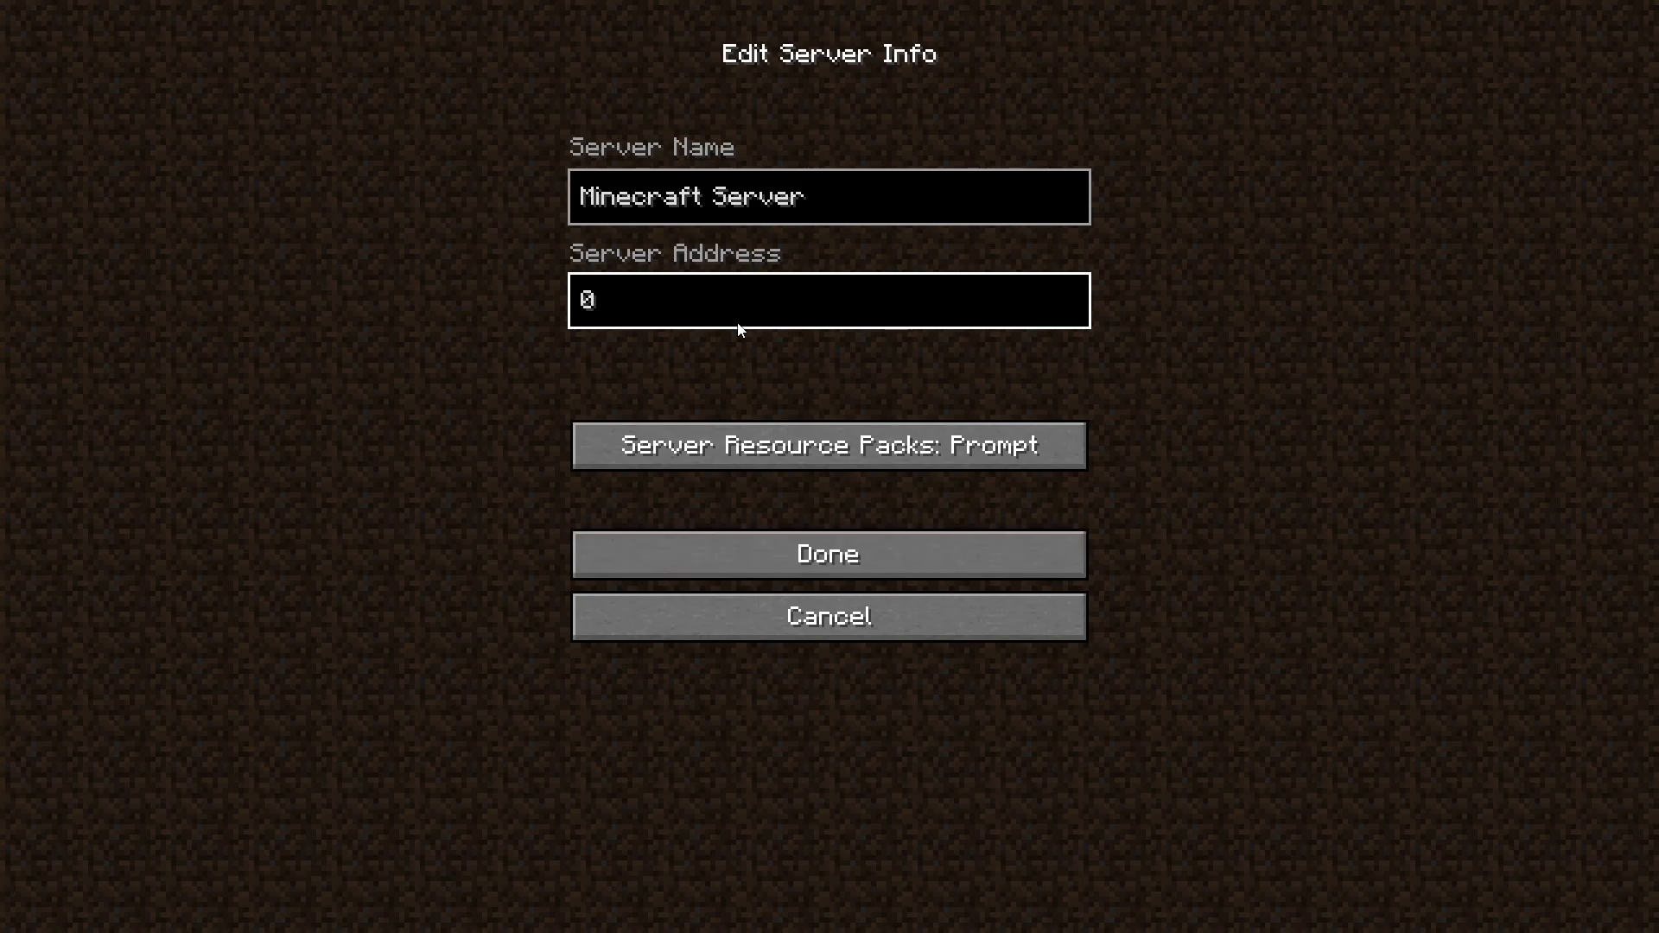
{"action": "left_click", "coordinate": [778, 538]}
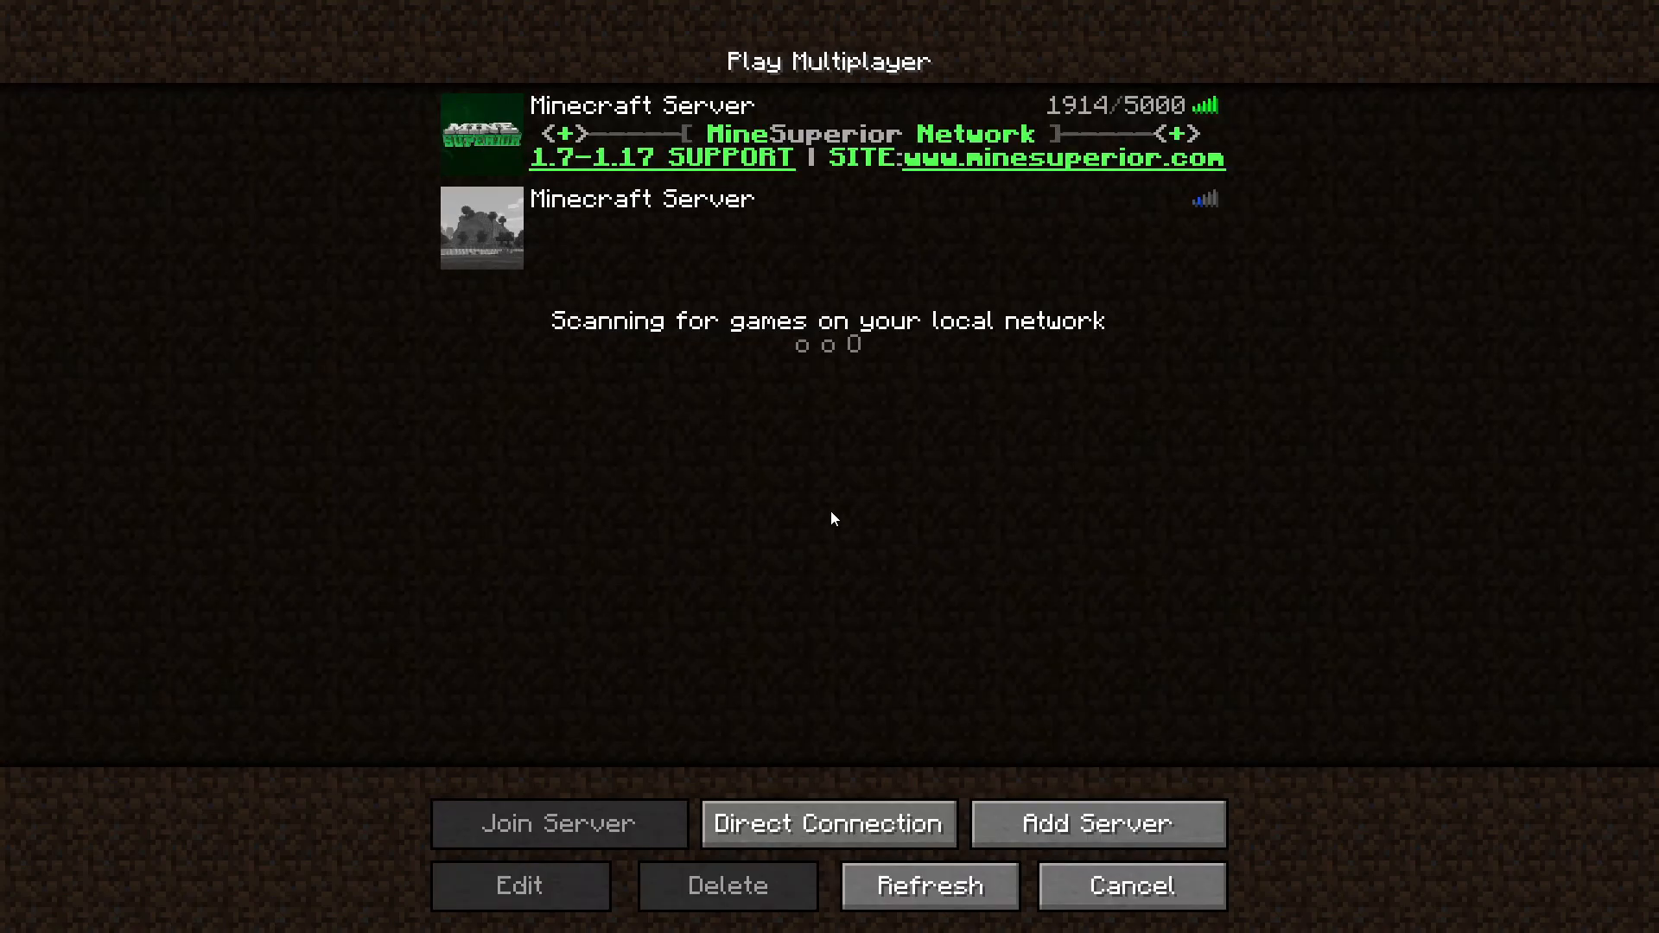
{"action": "left_click", "coordinate": [561, 210]}
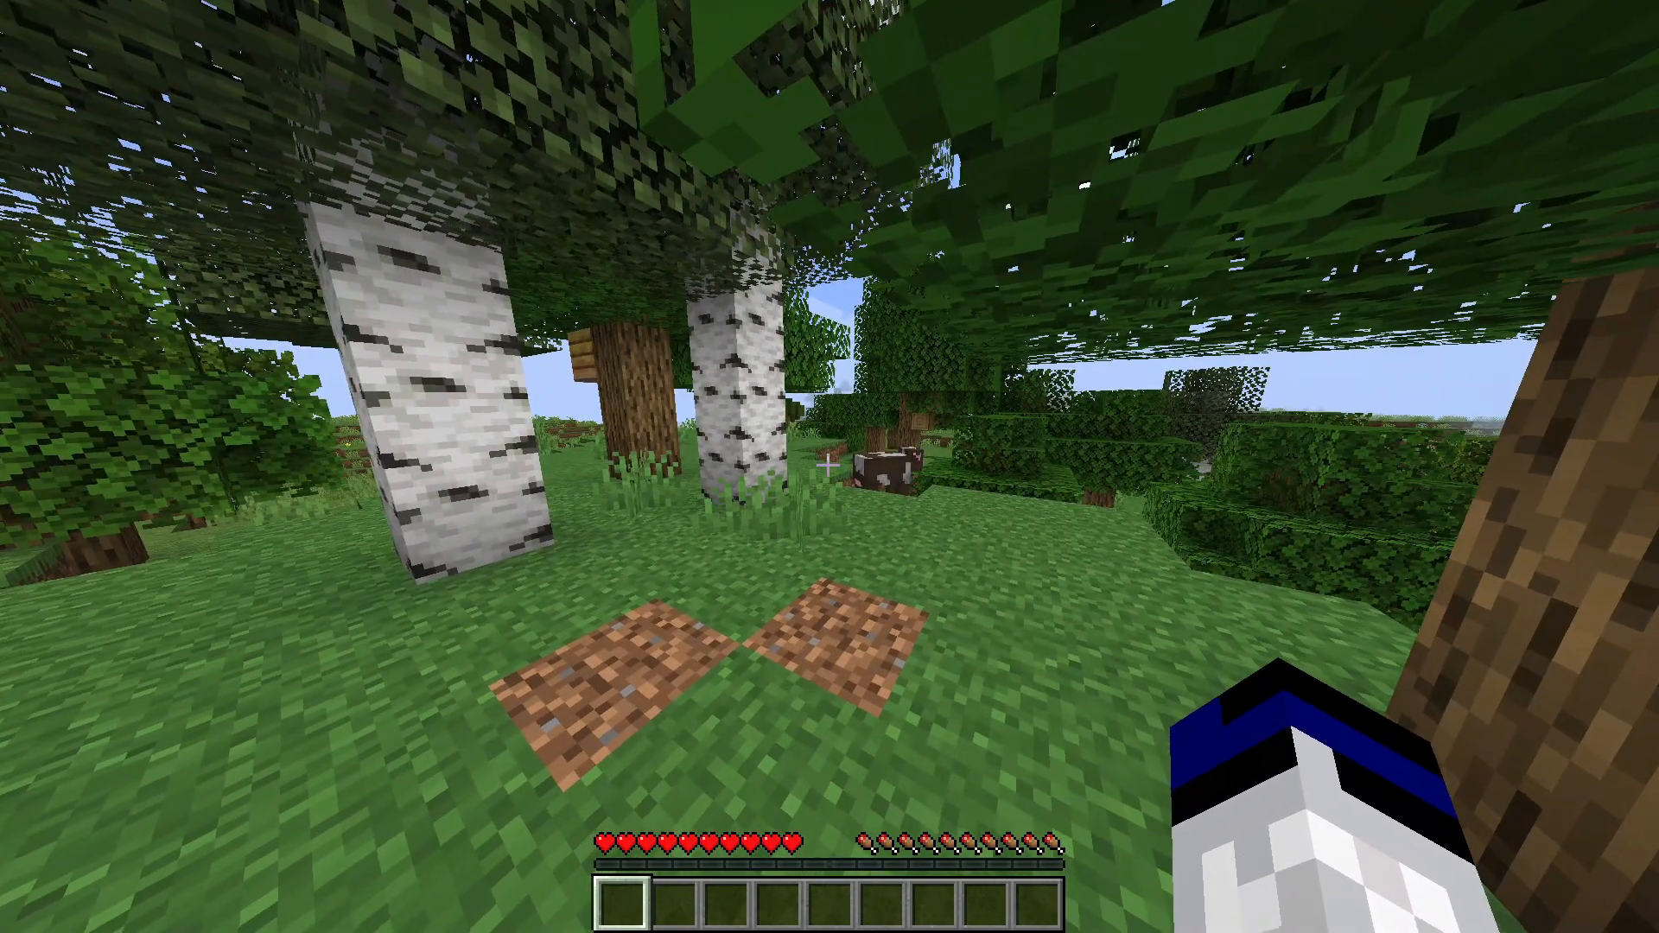
{"action": "key", "text": "F5"}
{"action": "key", "text": "F5"}
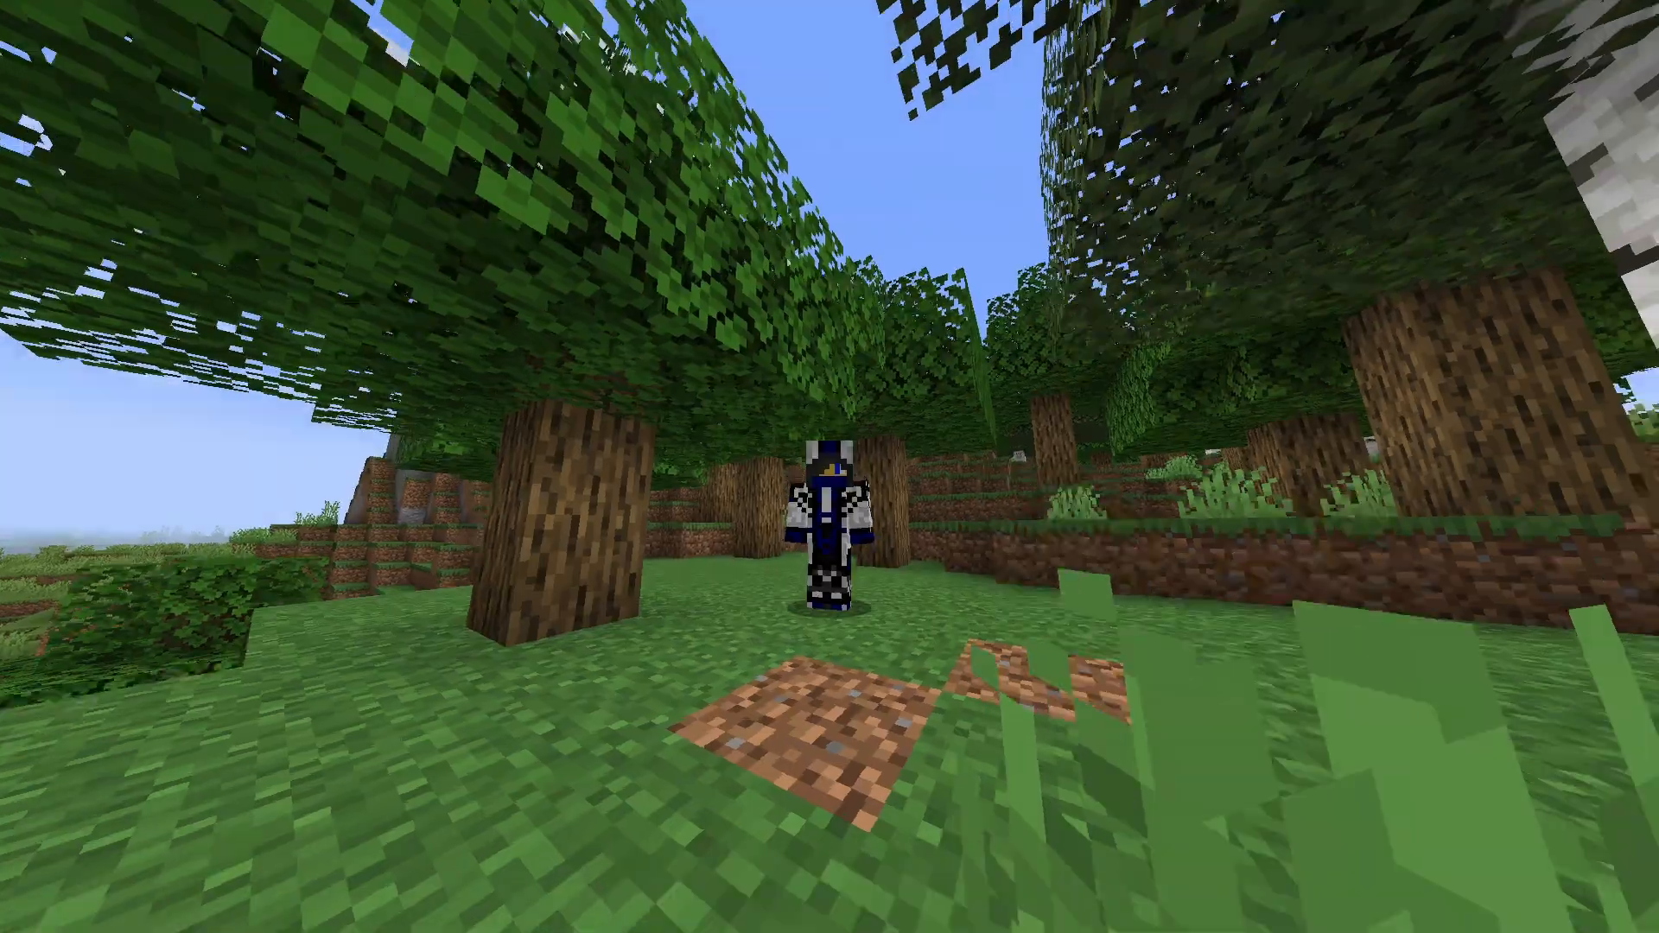
{"action": "key", "text": "F5"}
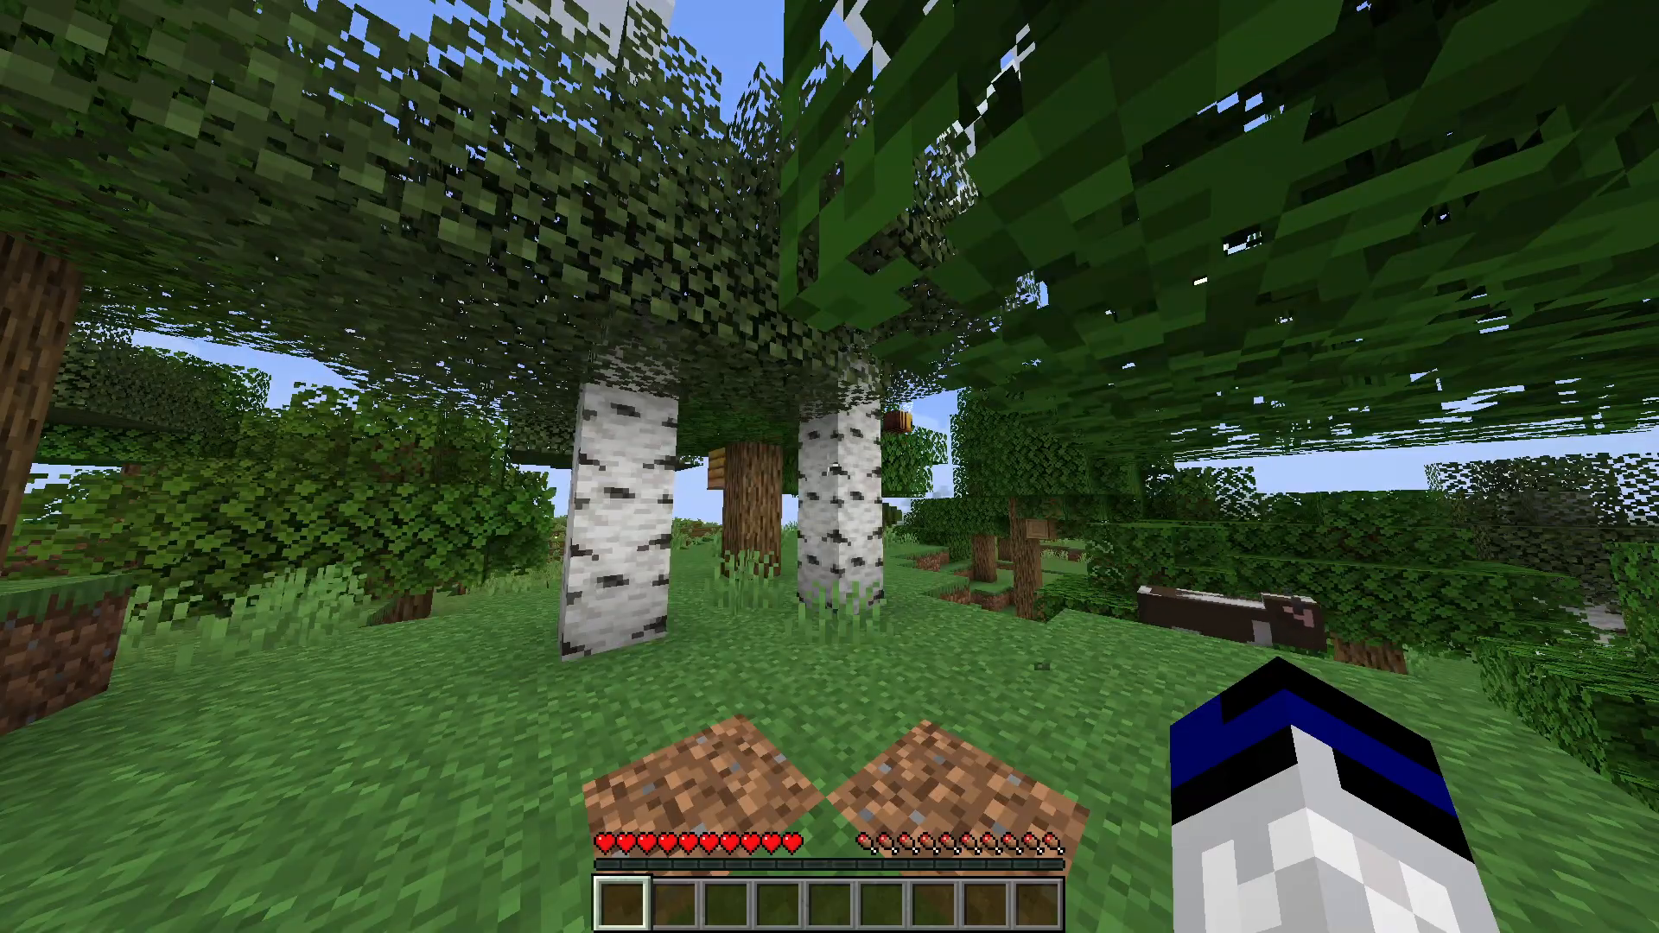
{"action": "key", "text": "F5"}
{"action": "key", "text": "F5"}
{"action": "key", "text": "F1"}
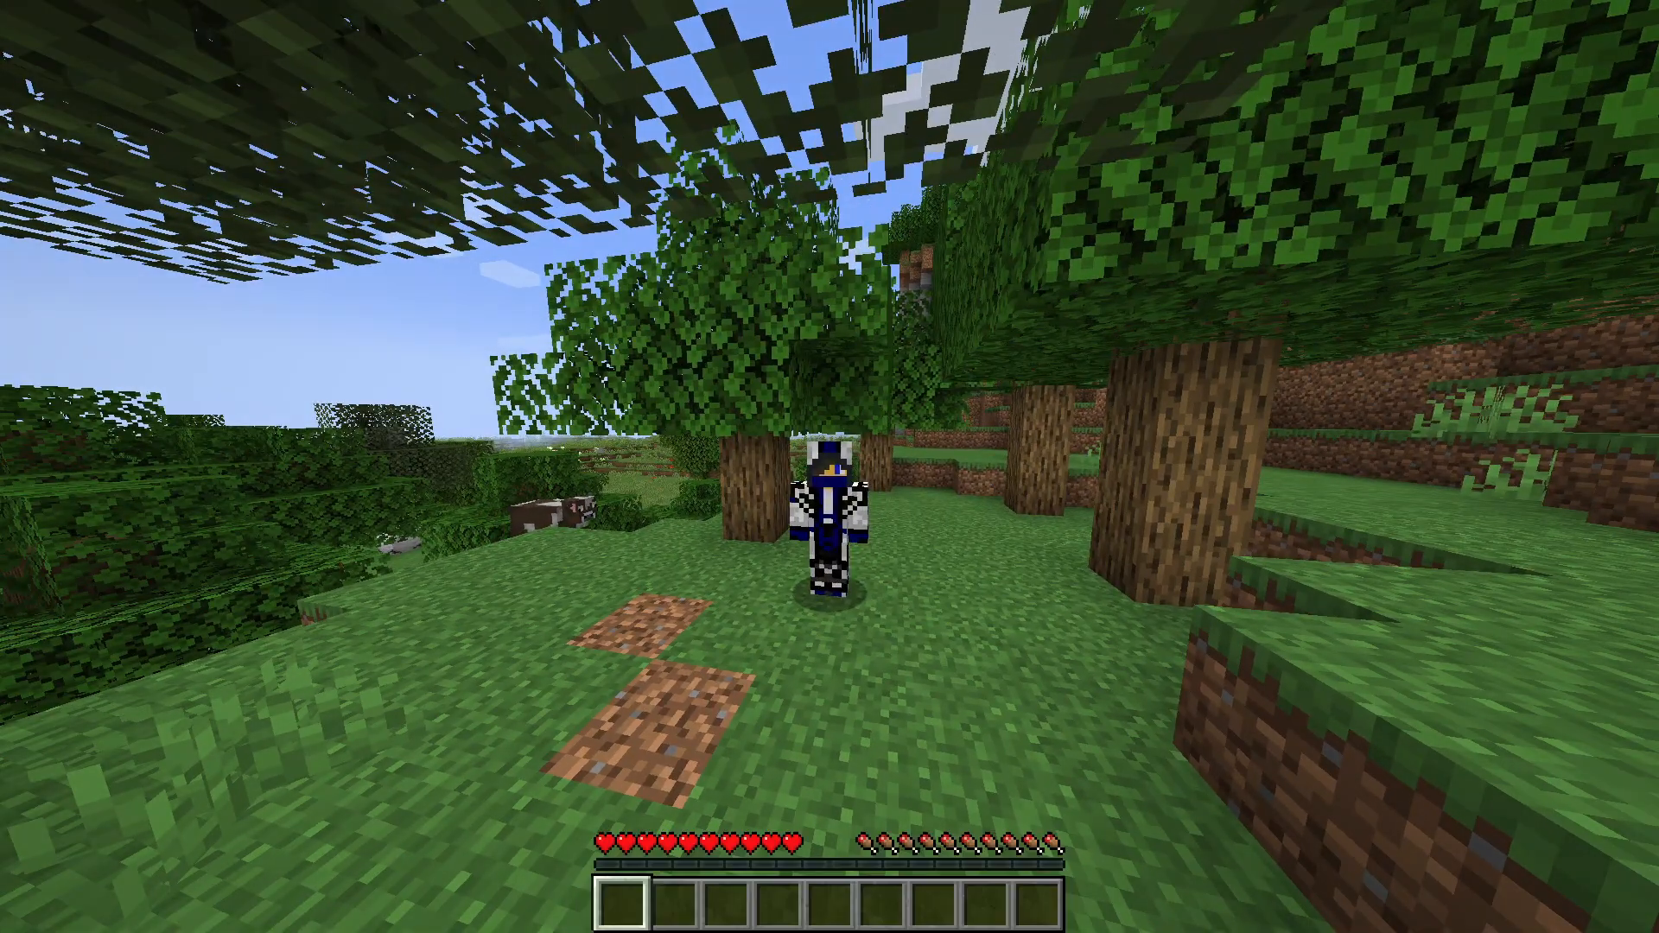
{"action": "key", "text": "F5"}
{"action": "key", "text": "F1"}
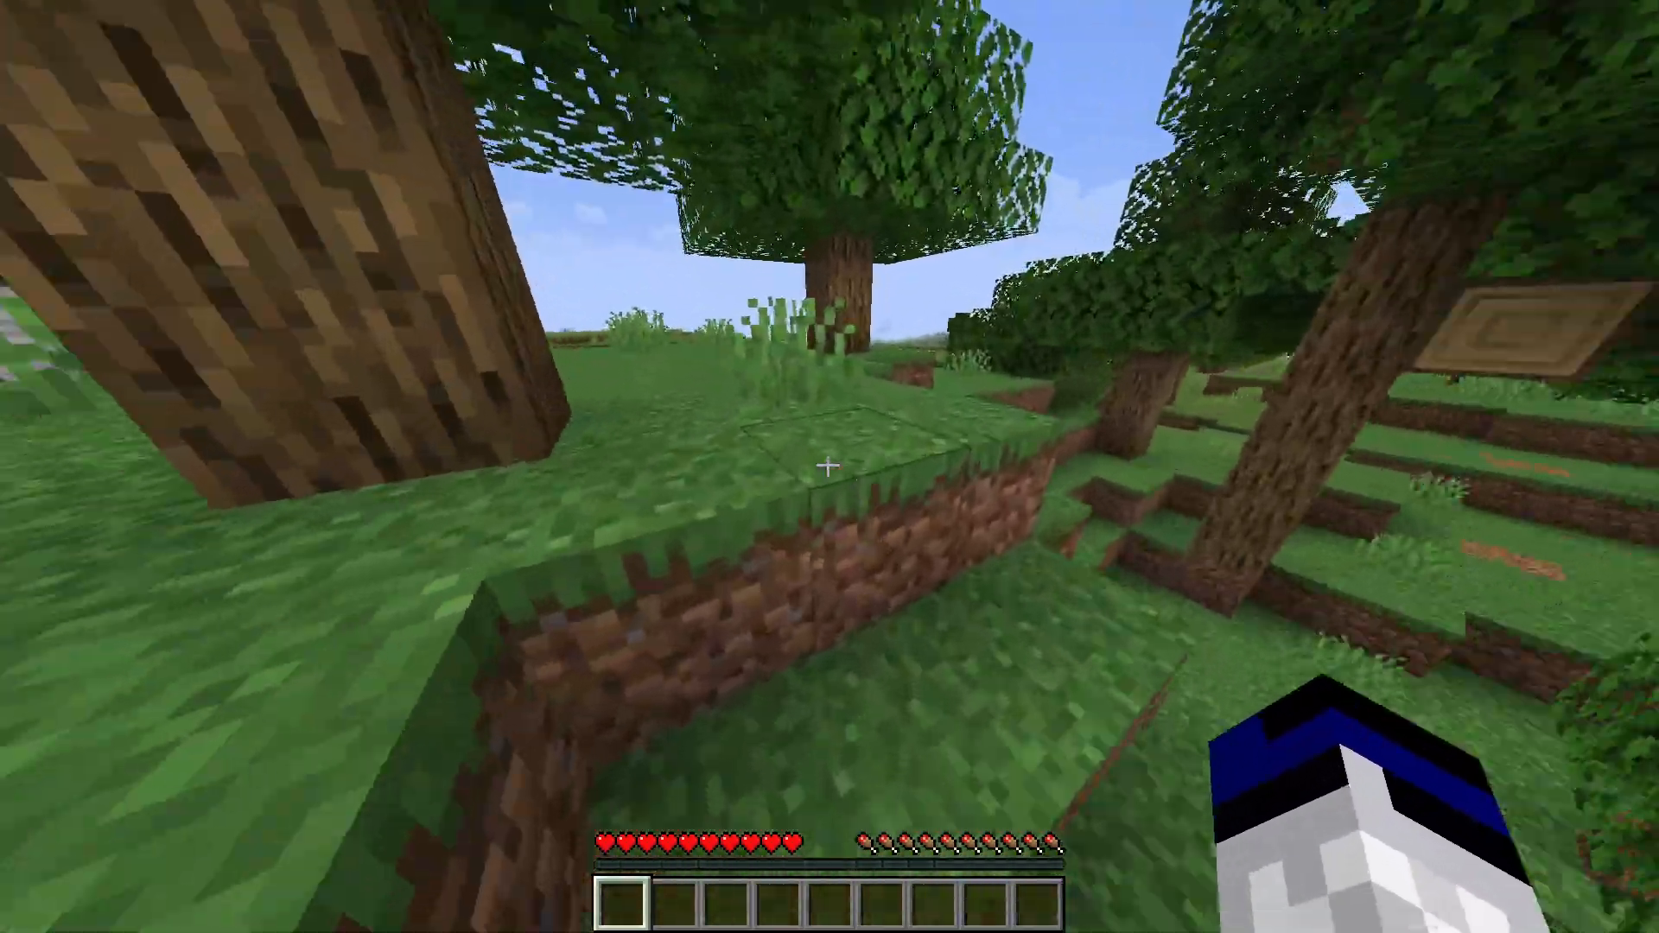
{"action": "key", "text": "w"}
{"action": "key", "text": "space"}
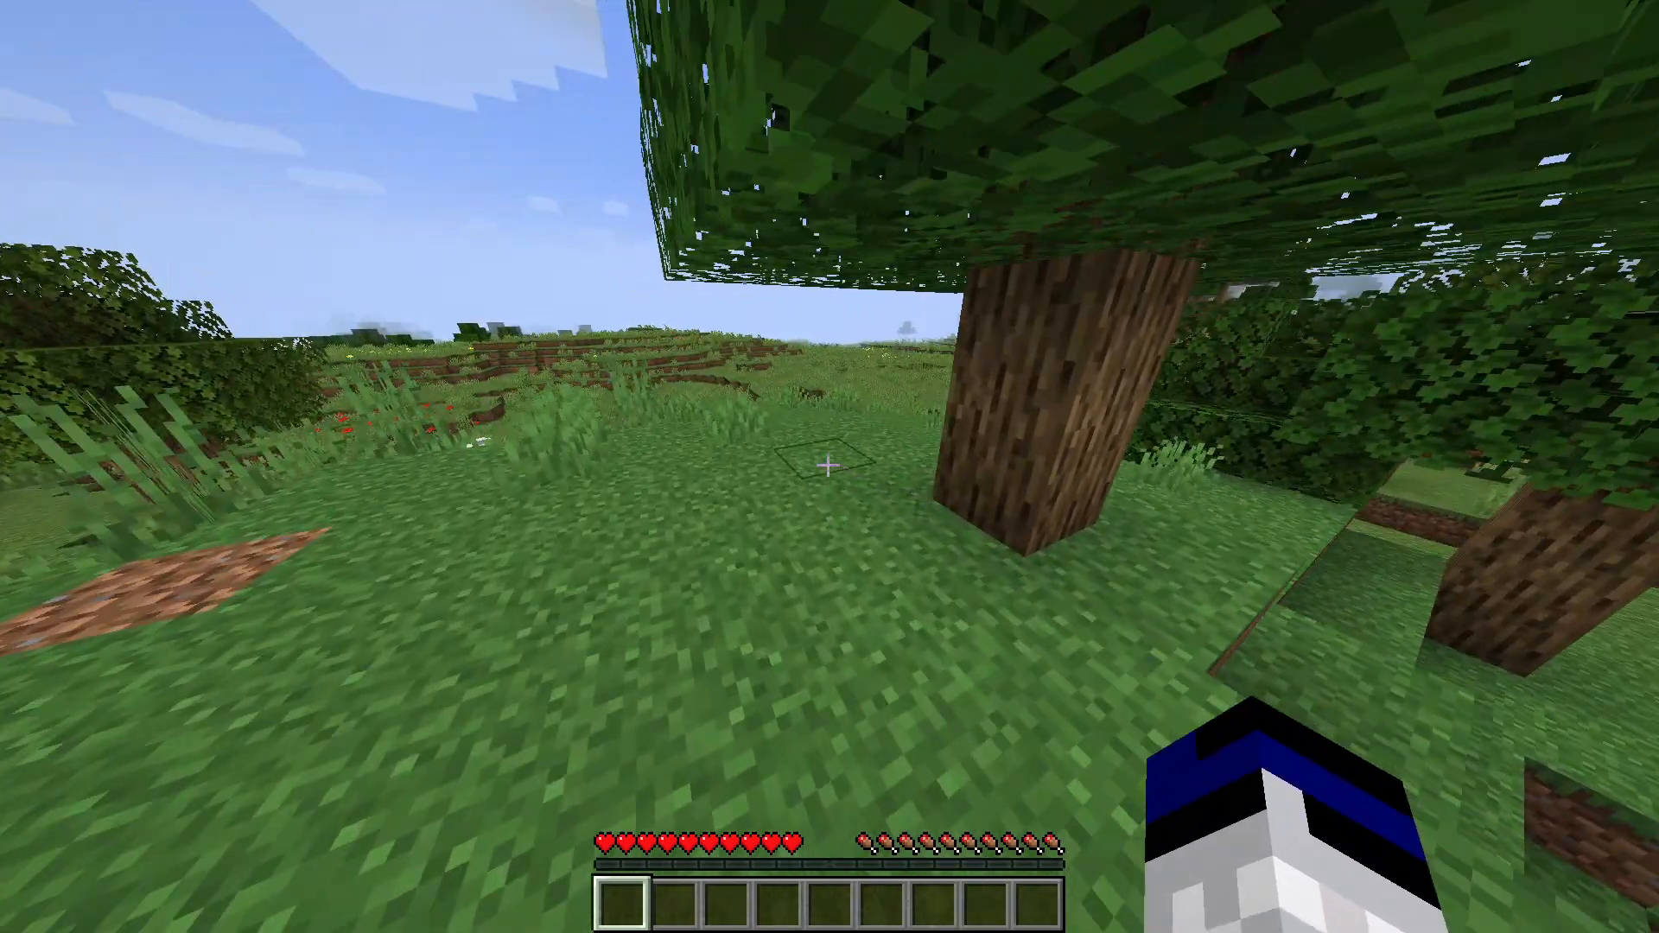
{"action": "left_click", "coordinate": [827, 466]}
{"action": "key", "text": "q"}
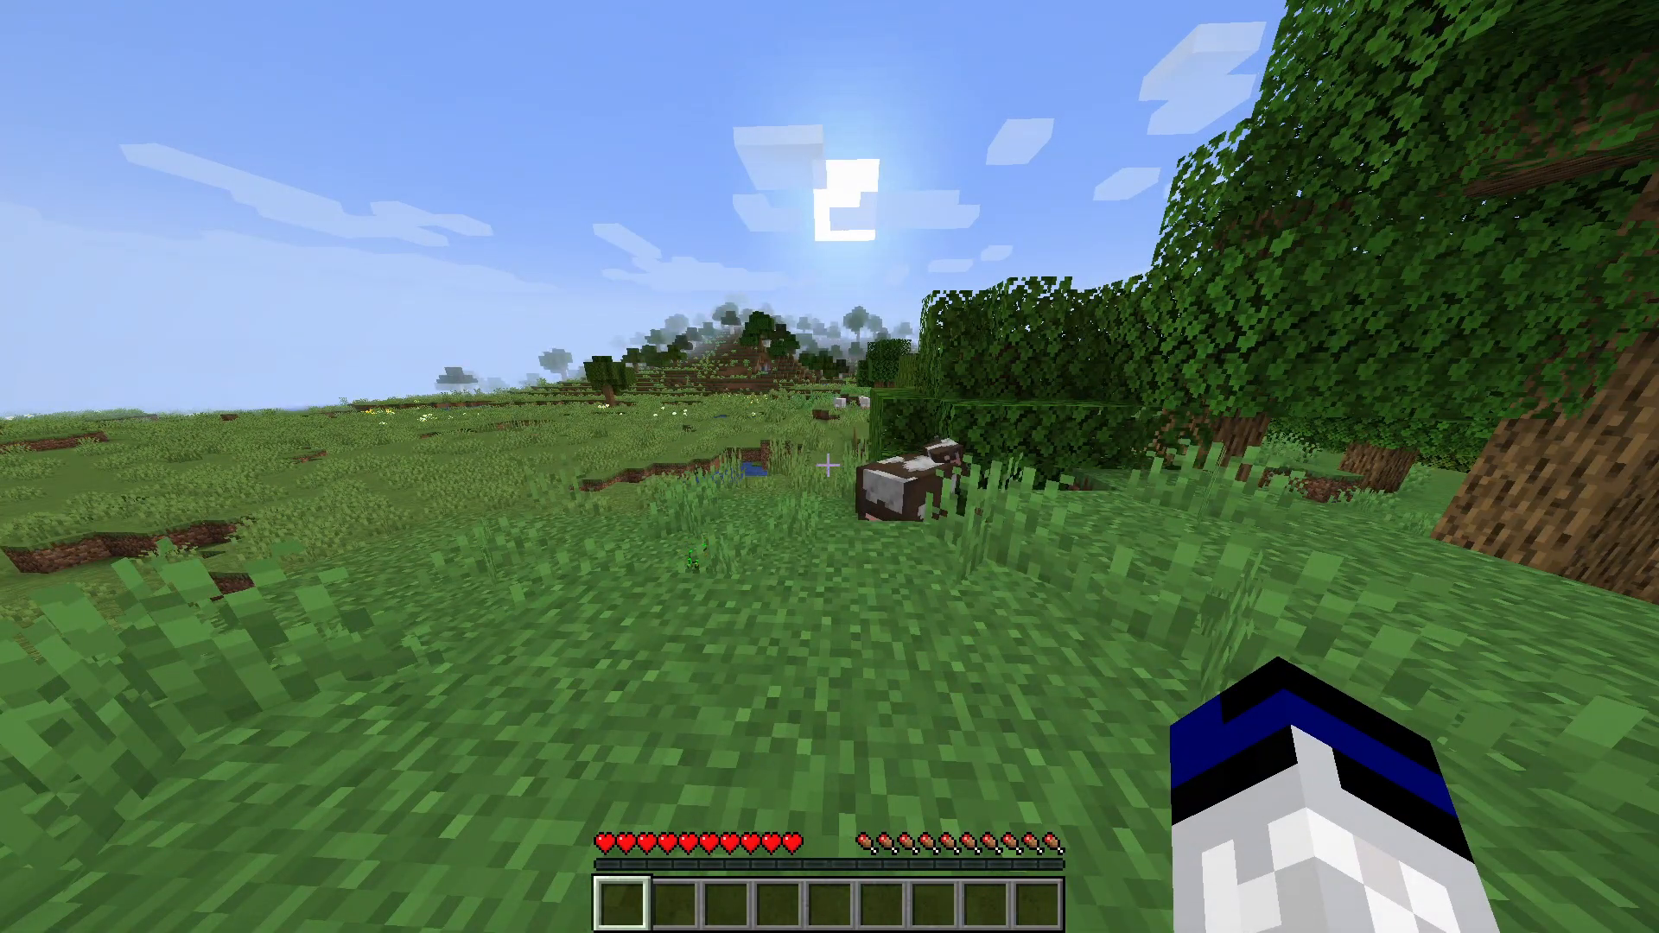
- Run the WorldEdit command //wand in the game chat to get the wooden axe selection tool
{"action": "key", "text": "slash"}
{"action": "type", "text": "/wand"}
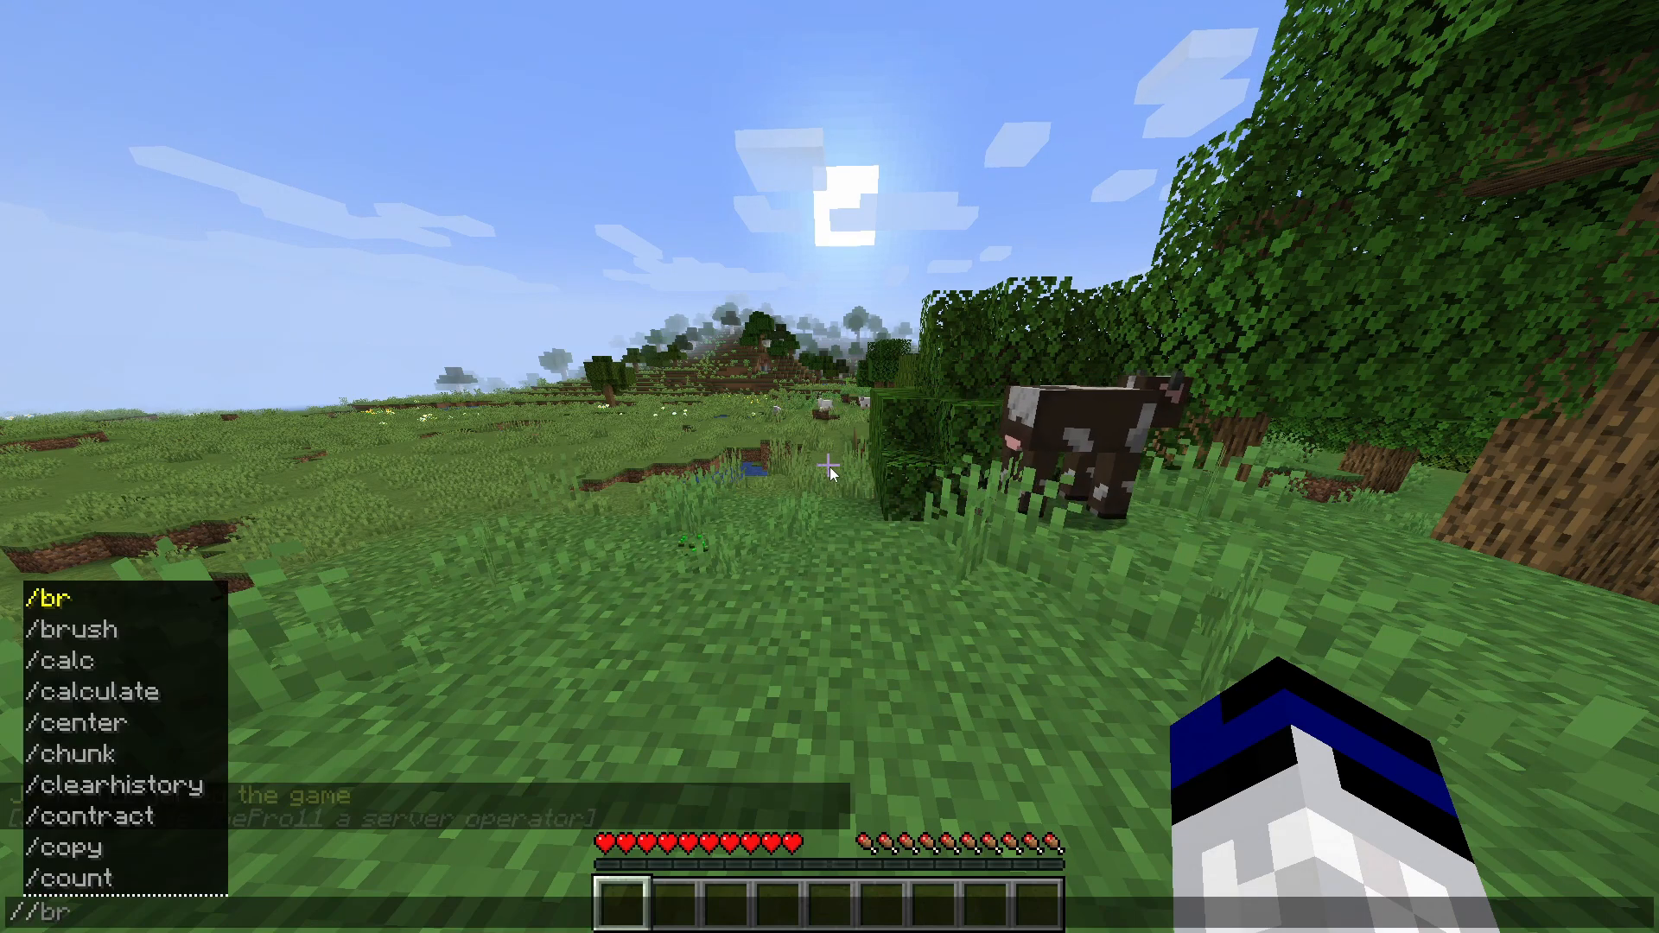
{"action": "key", "text": "Return"}
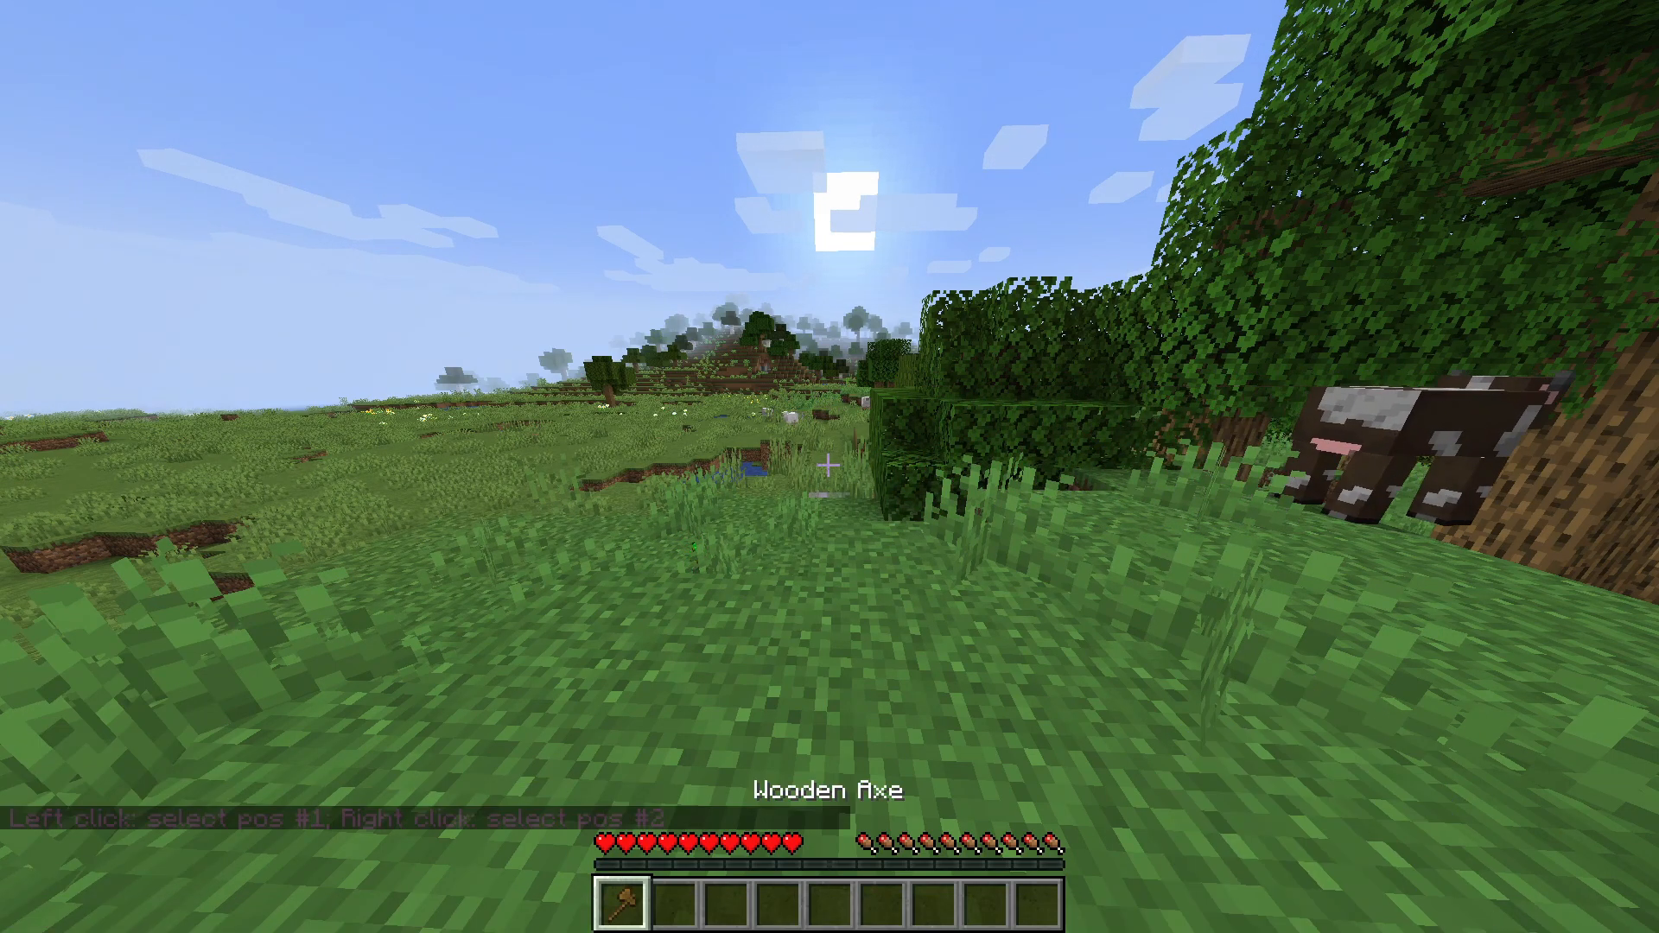
{"action": "key", "text": "w"}
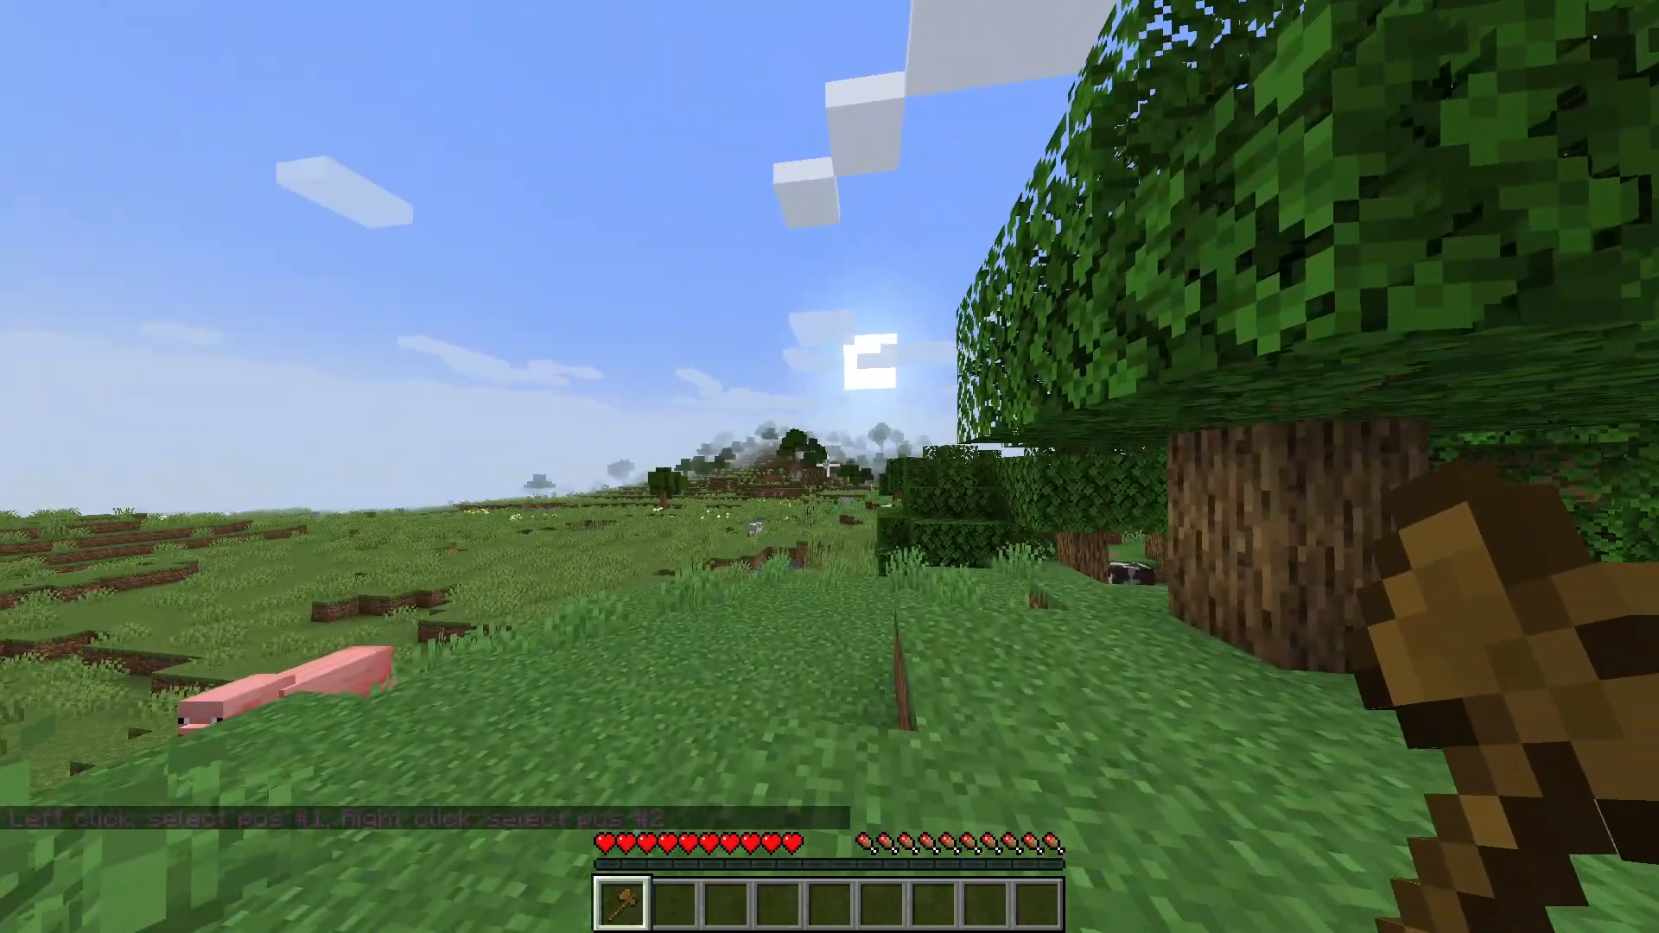
{"action": "key", "text": "w"}
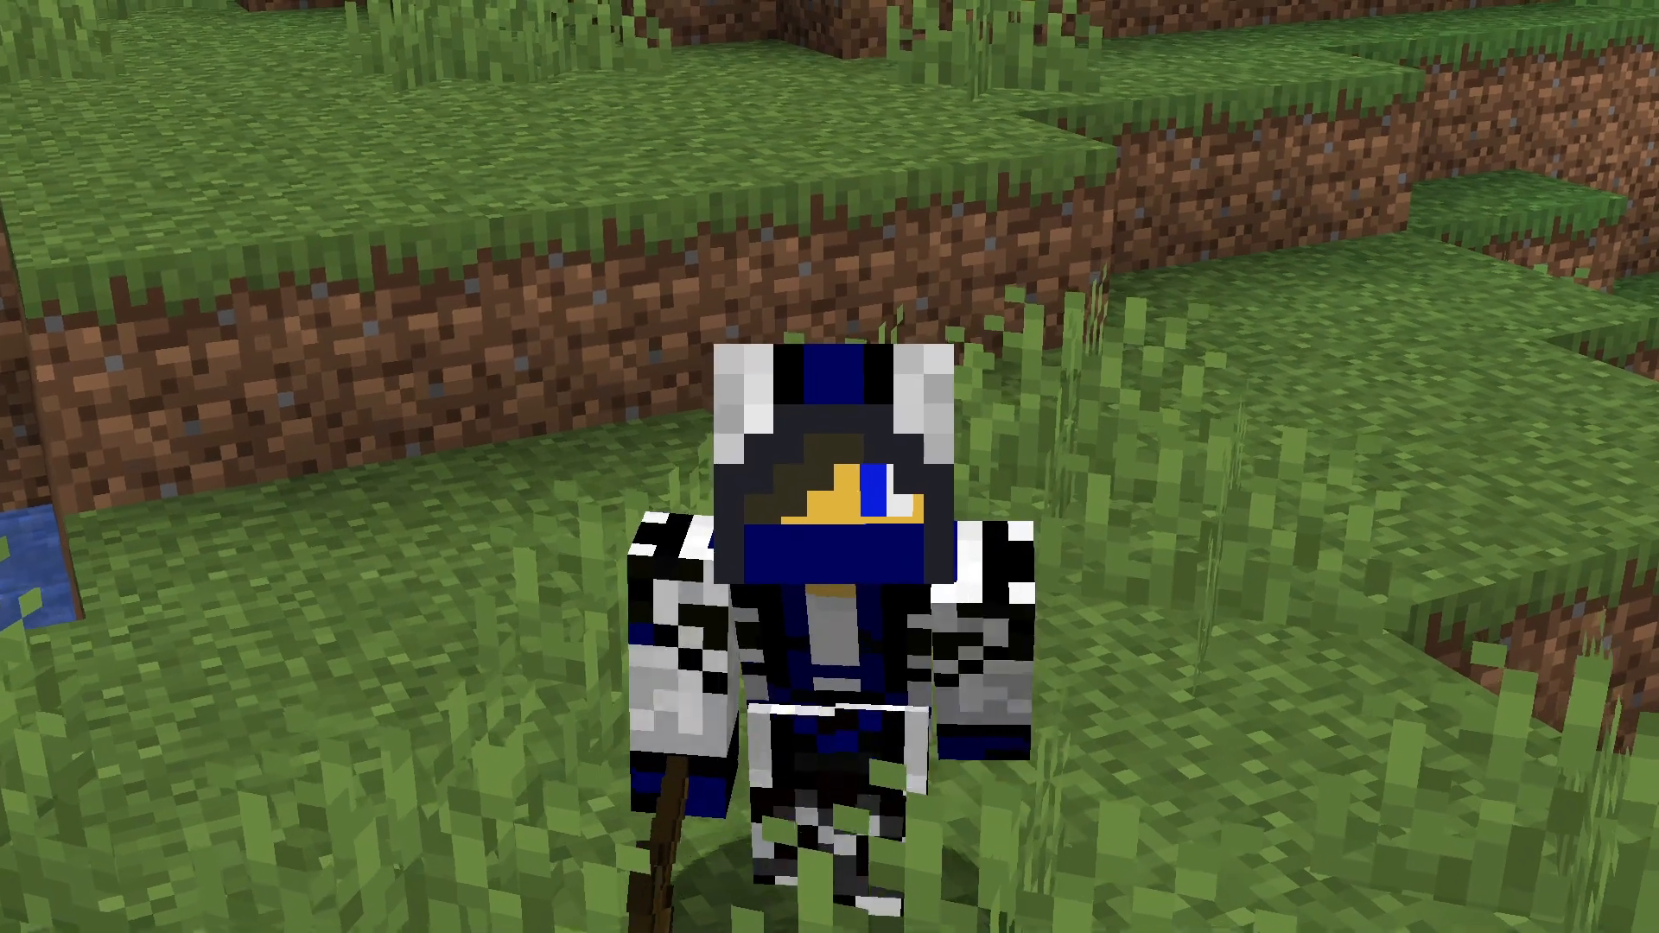
{"action": "key", "text": "w"}
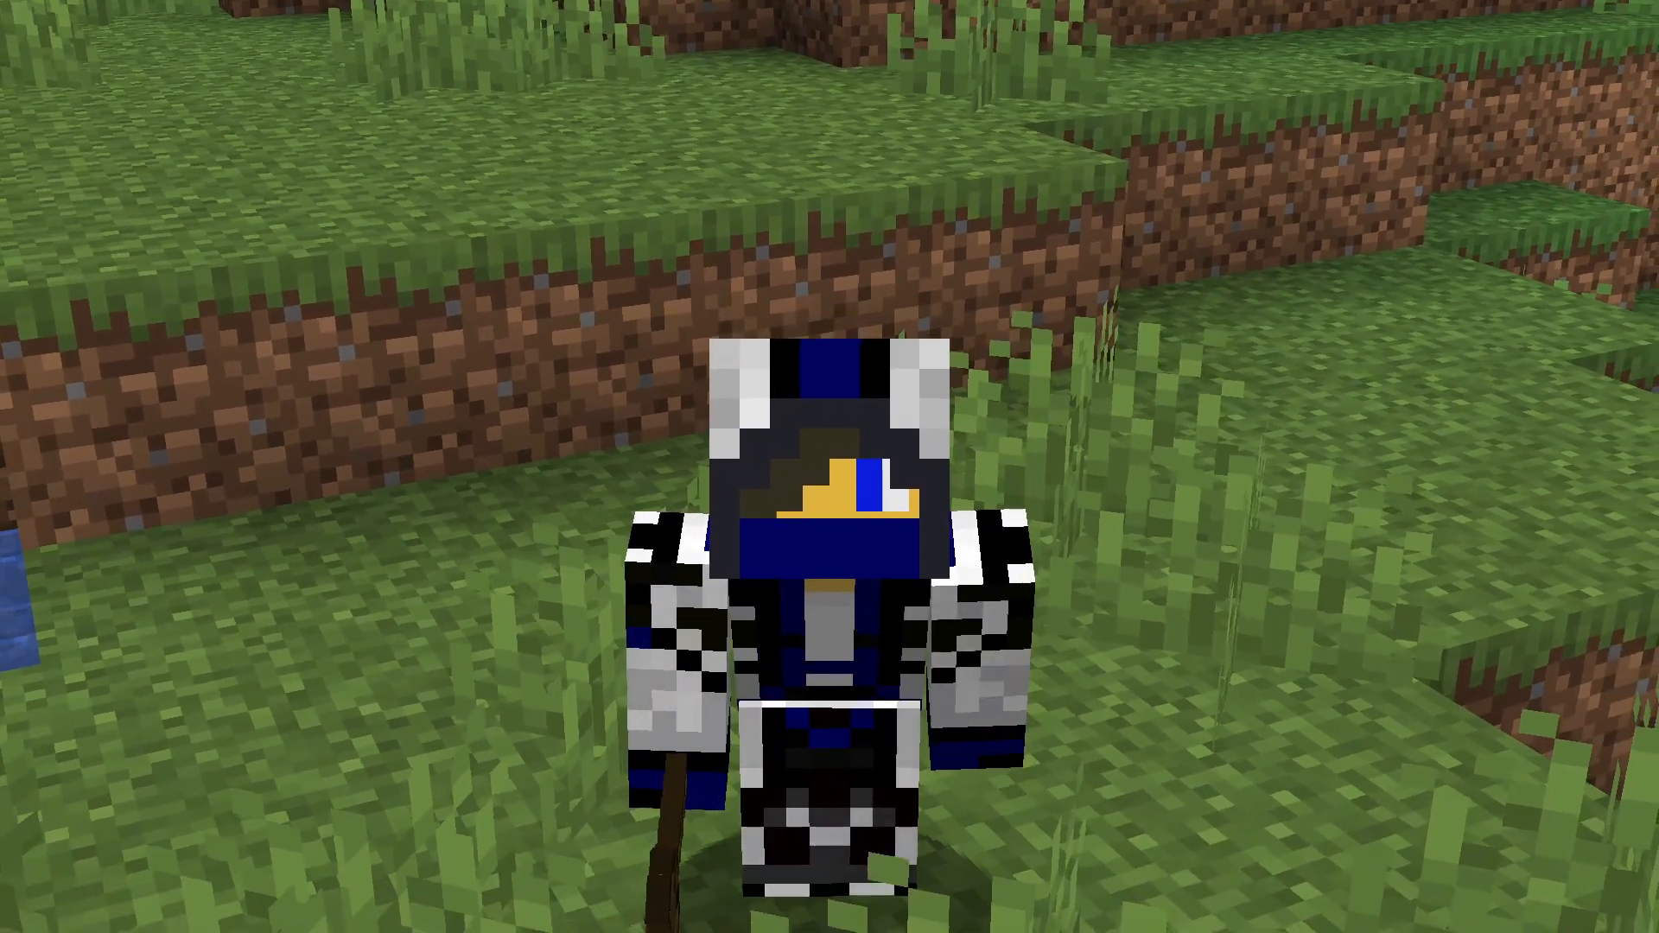
{"action": "key", "text": "w"}
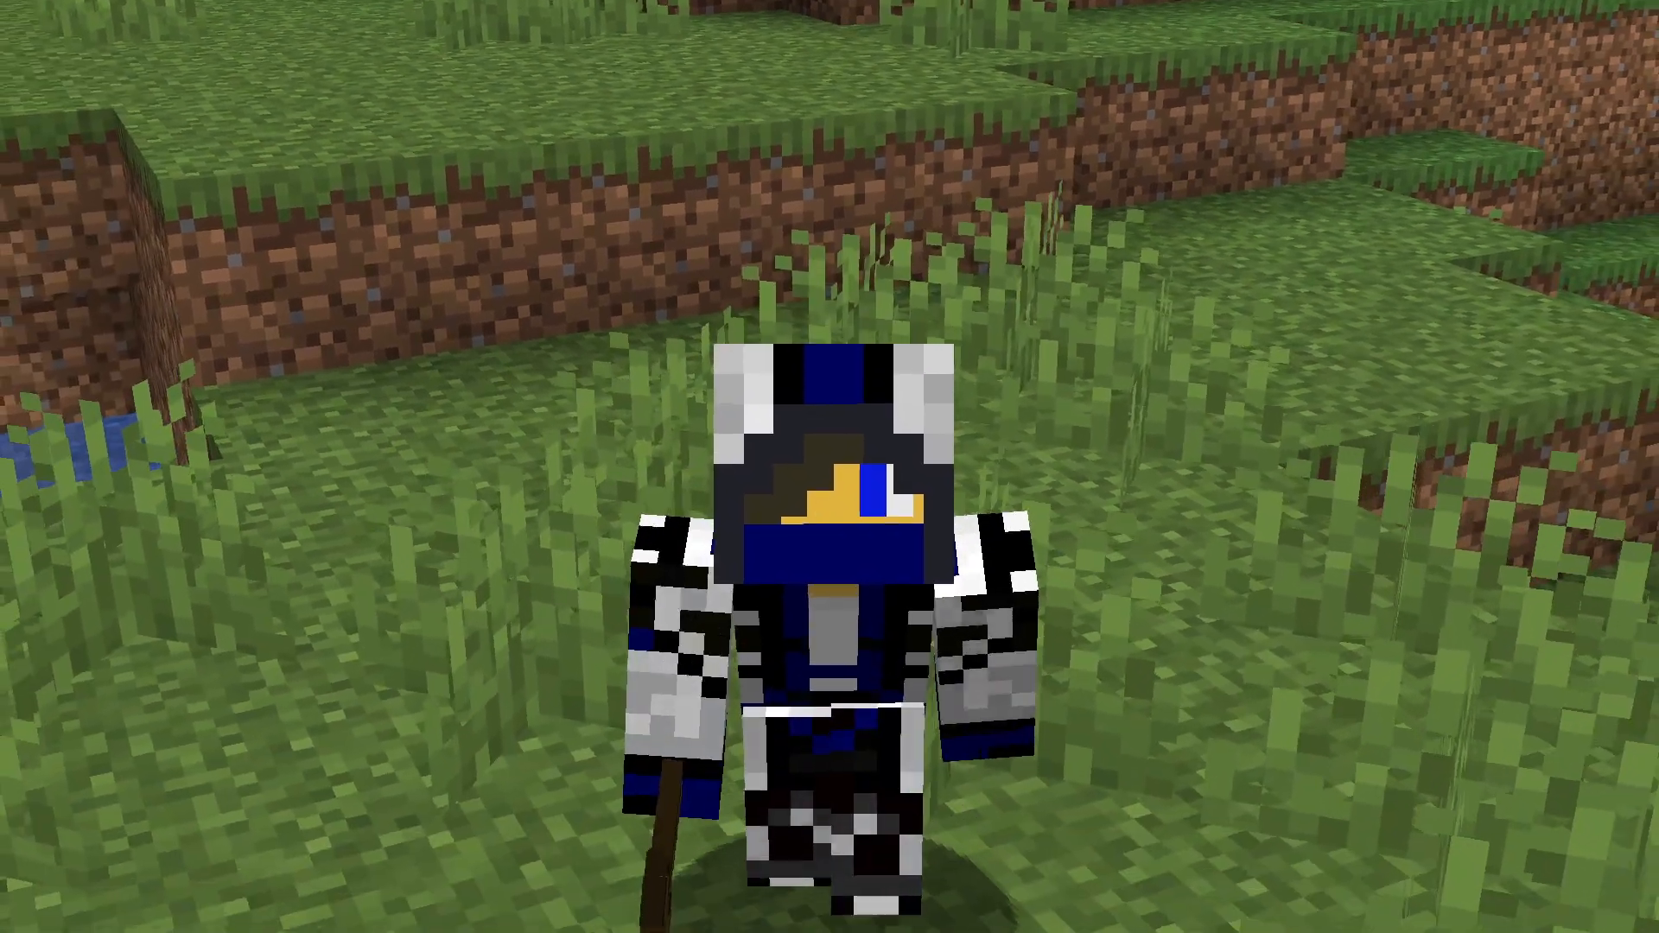
{"action": "key", "text": "w"}
{"action": "key", "text": "s"}
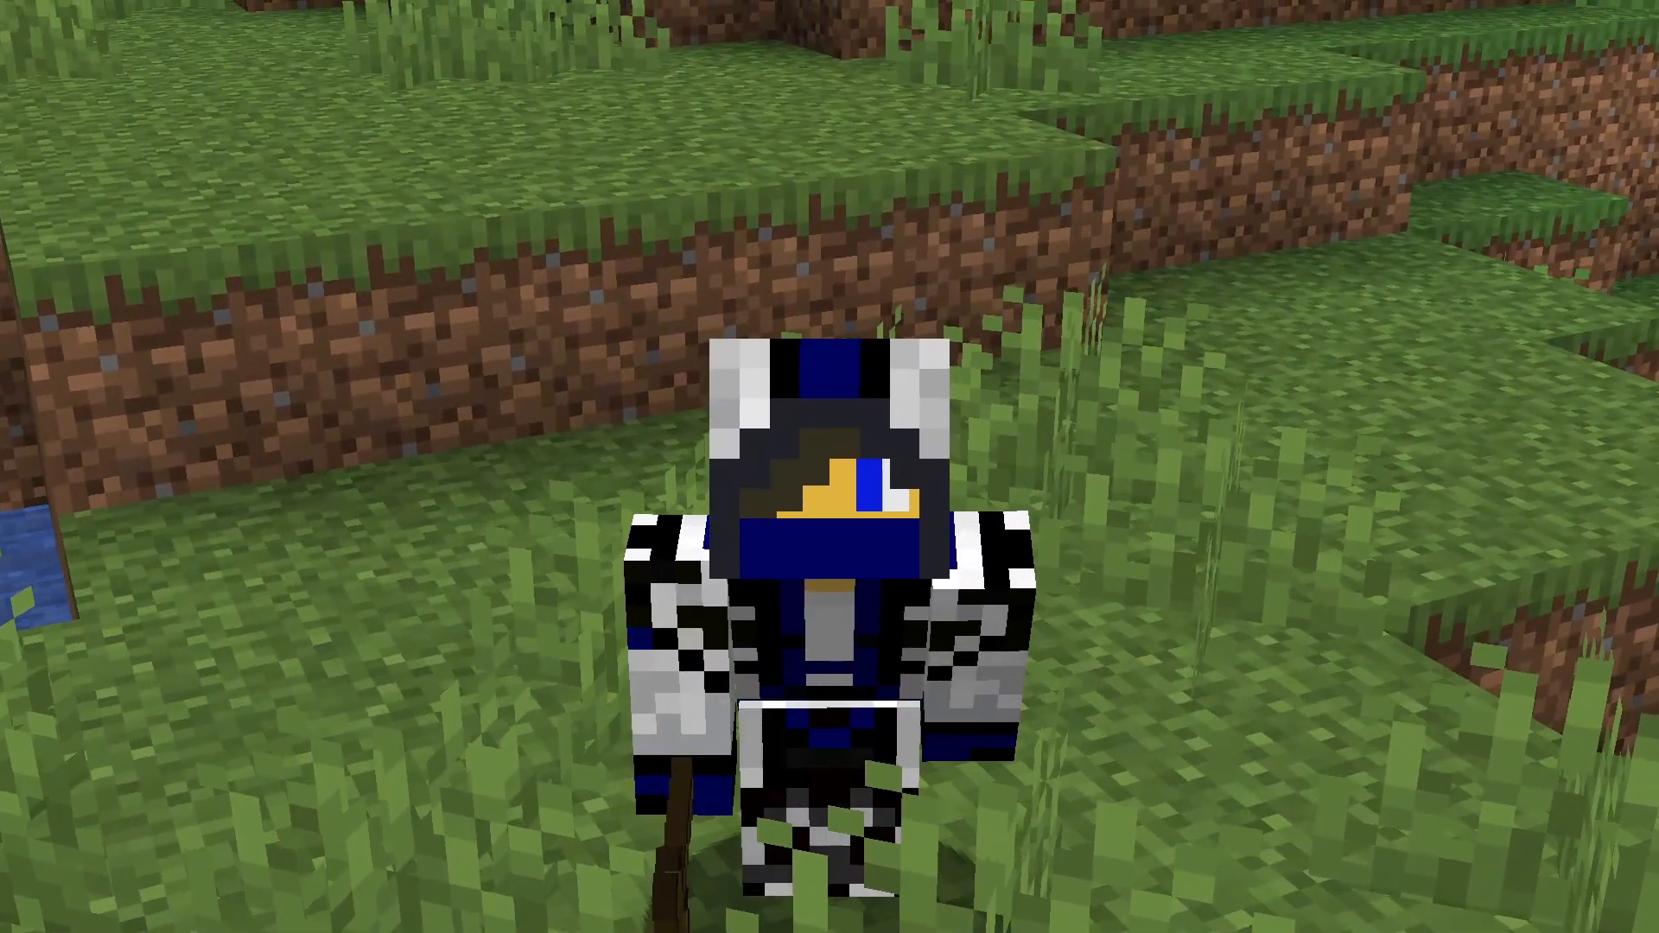
{"action": "key", "text": "w"}
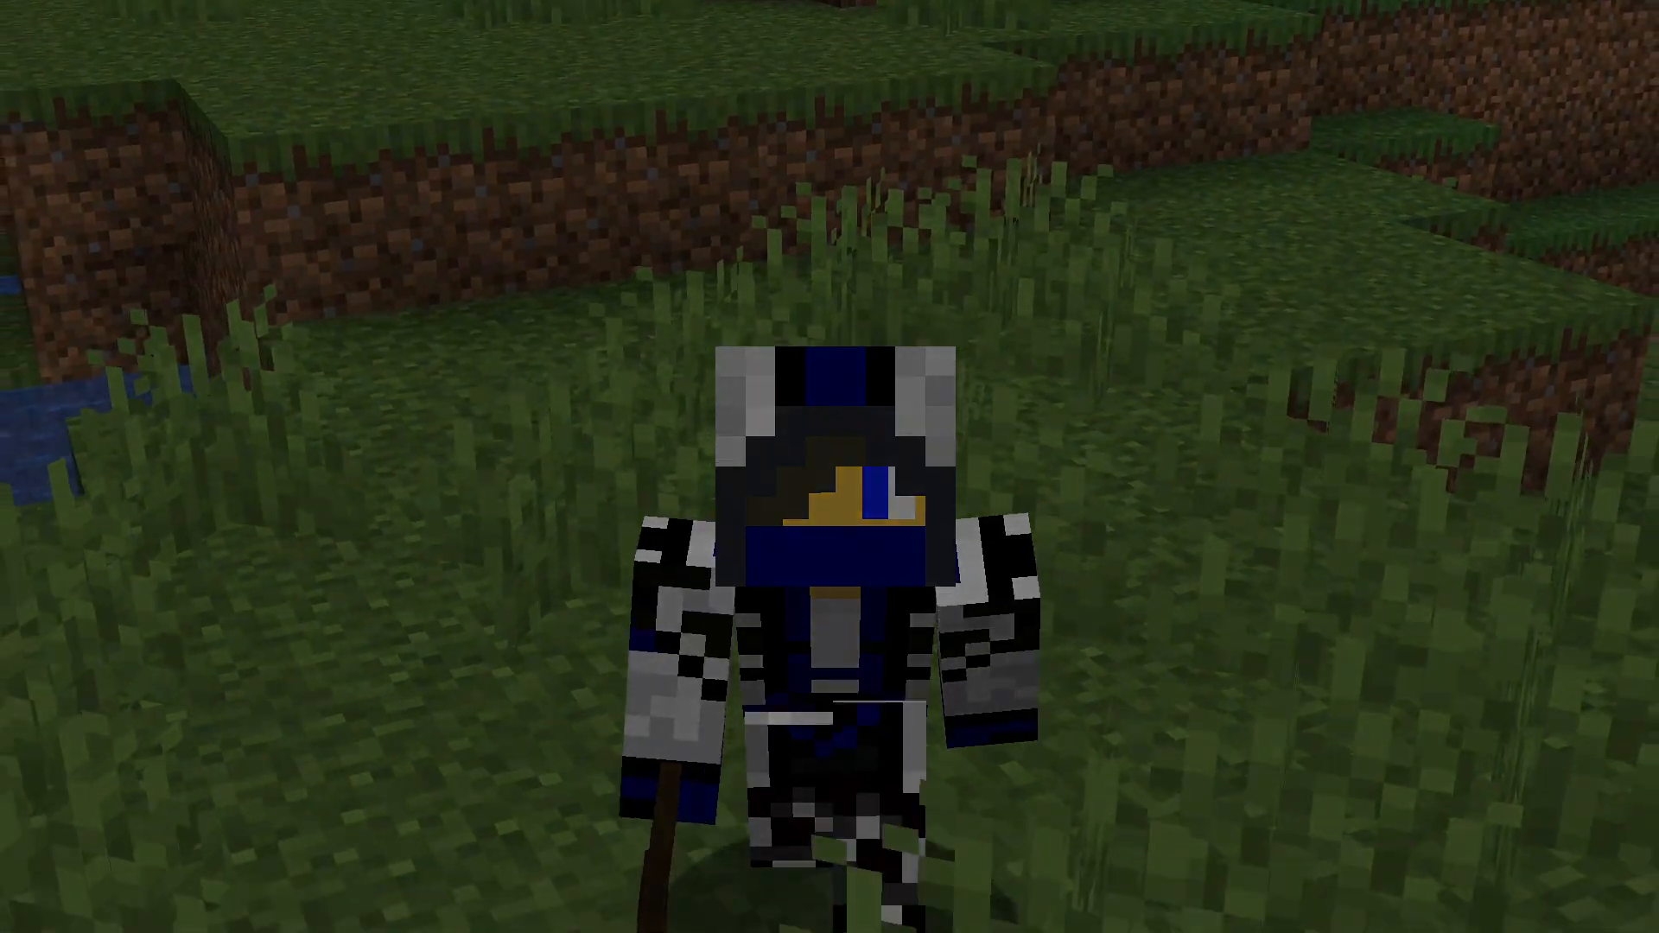